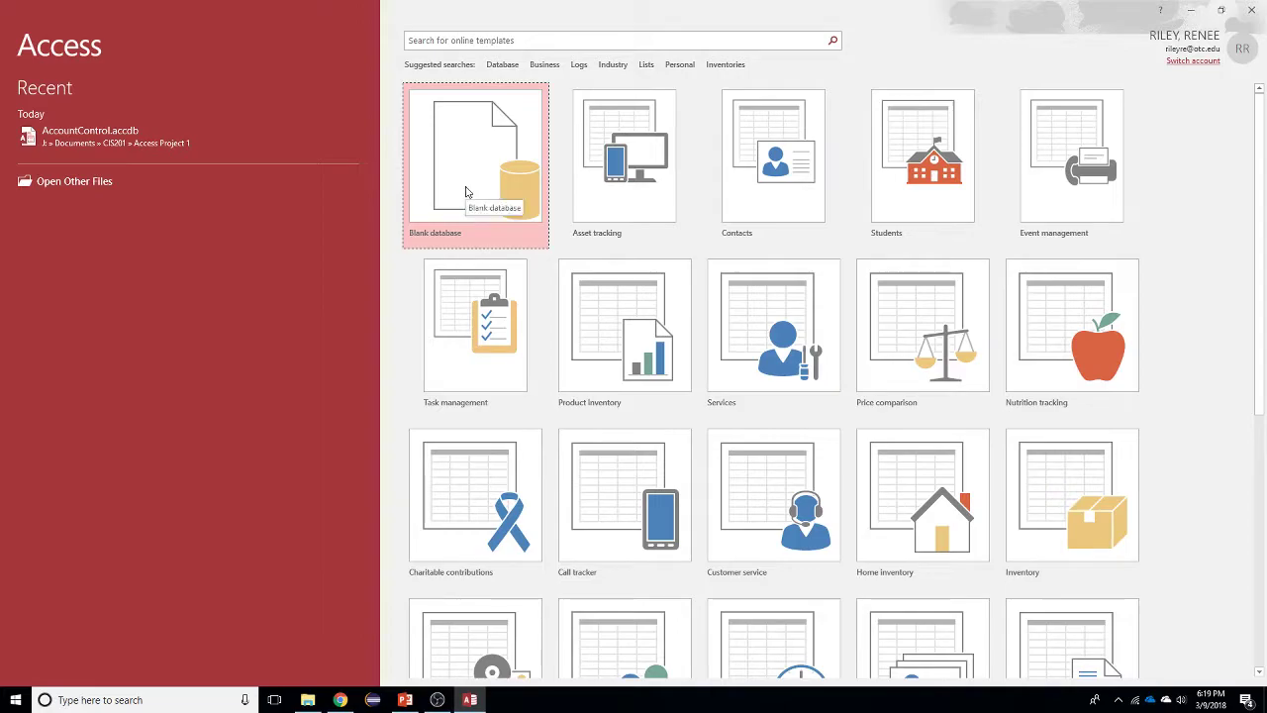
Step: Start a blank database and choose the Documents\CIS201\Access Project 1 folder on the J: drive as its save location
{"action": "left_click", "coordinate": [467, 191]}
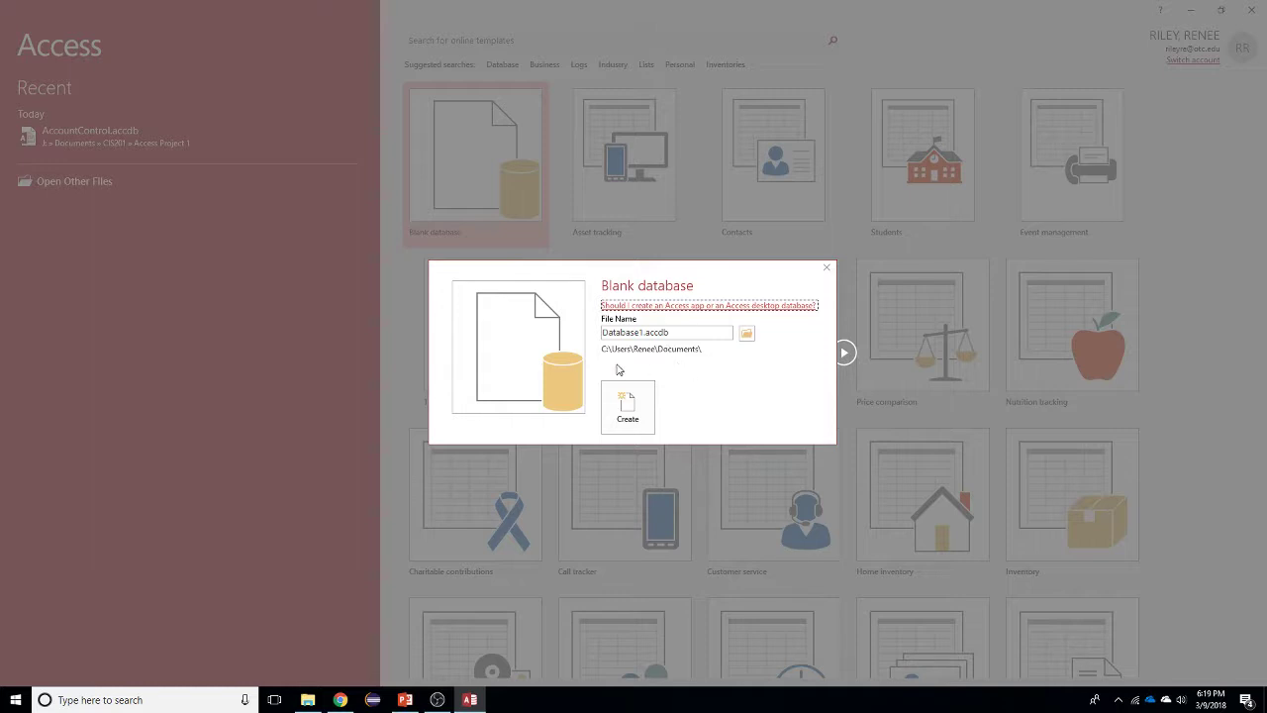
{"action": "left_click", "coordinate": [749, 335]}
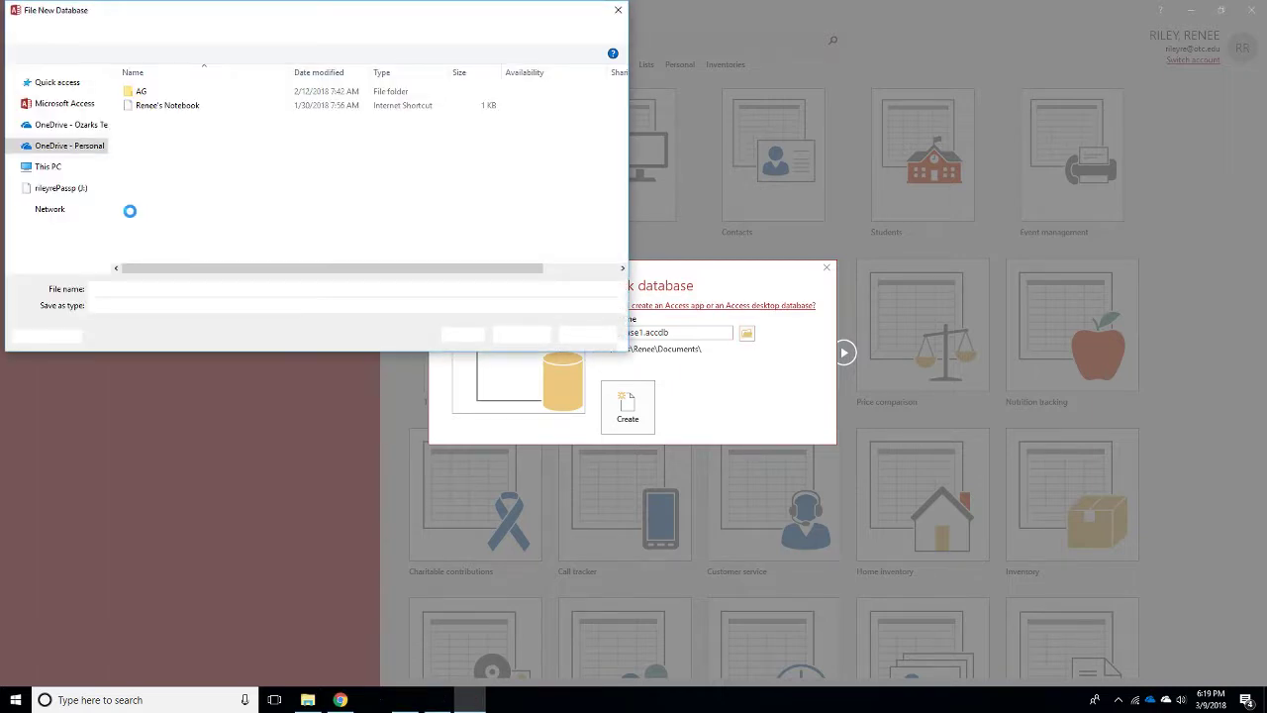
{"action": "scroll", "coordinate": [97, 188], "scroll_direction": "down", "scroll_amount": 4}
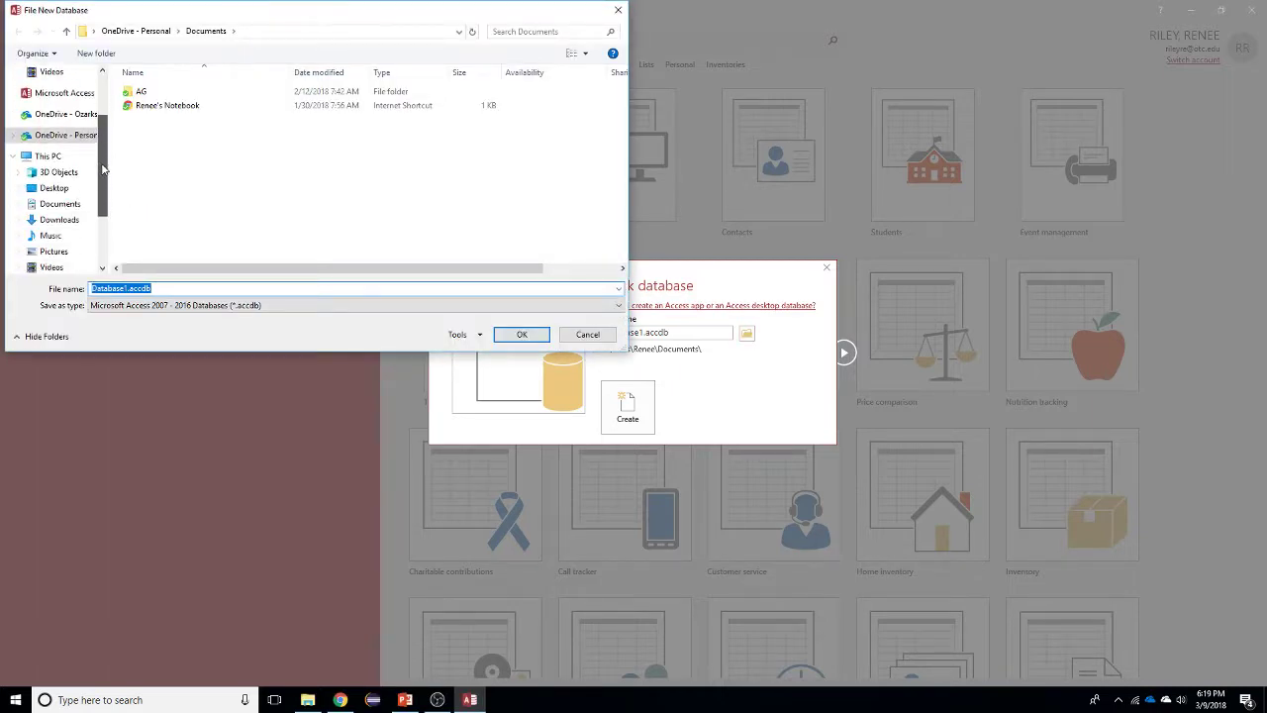
{"action": "left_click", "coordinate": [84, 220]}
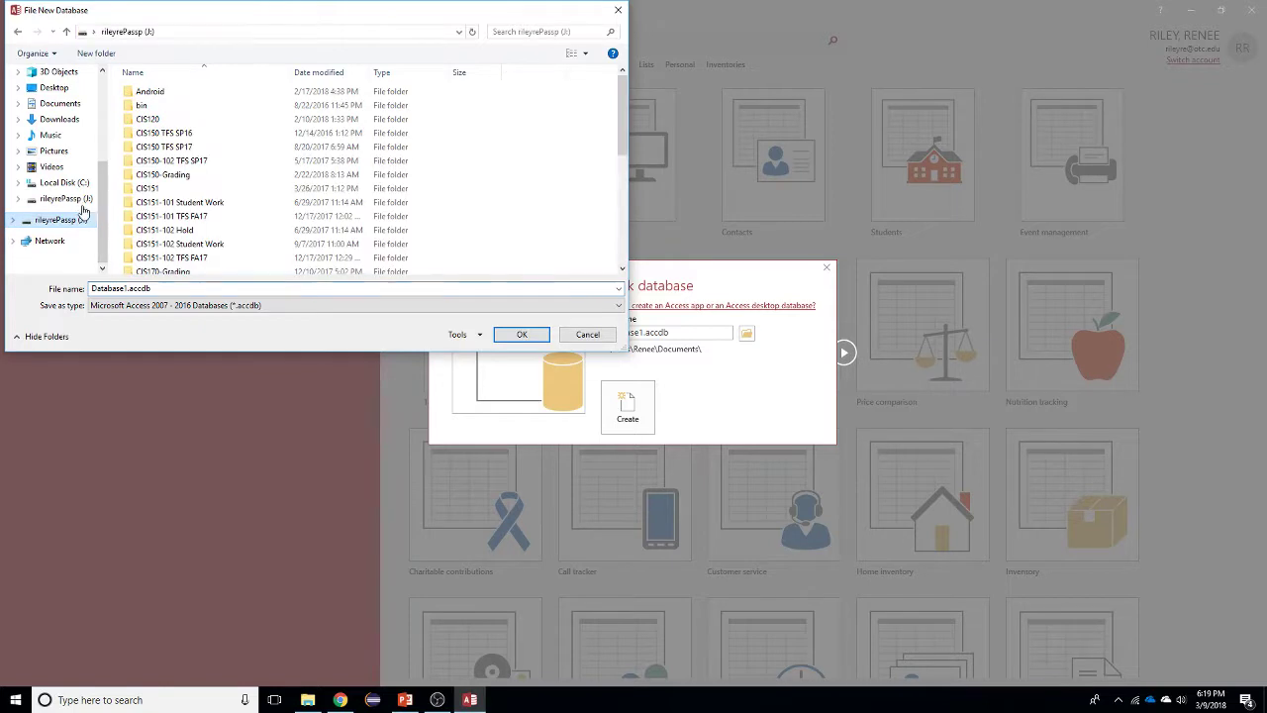
{"action": "scroll", "coordinate": [158, 179], "scroll_direction": "down", "scroll_amount": 5}
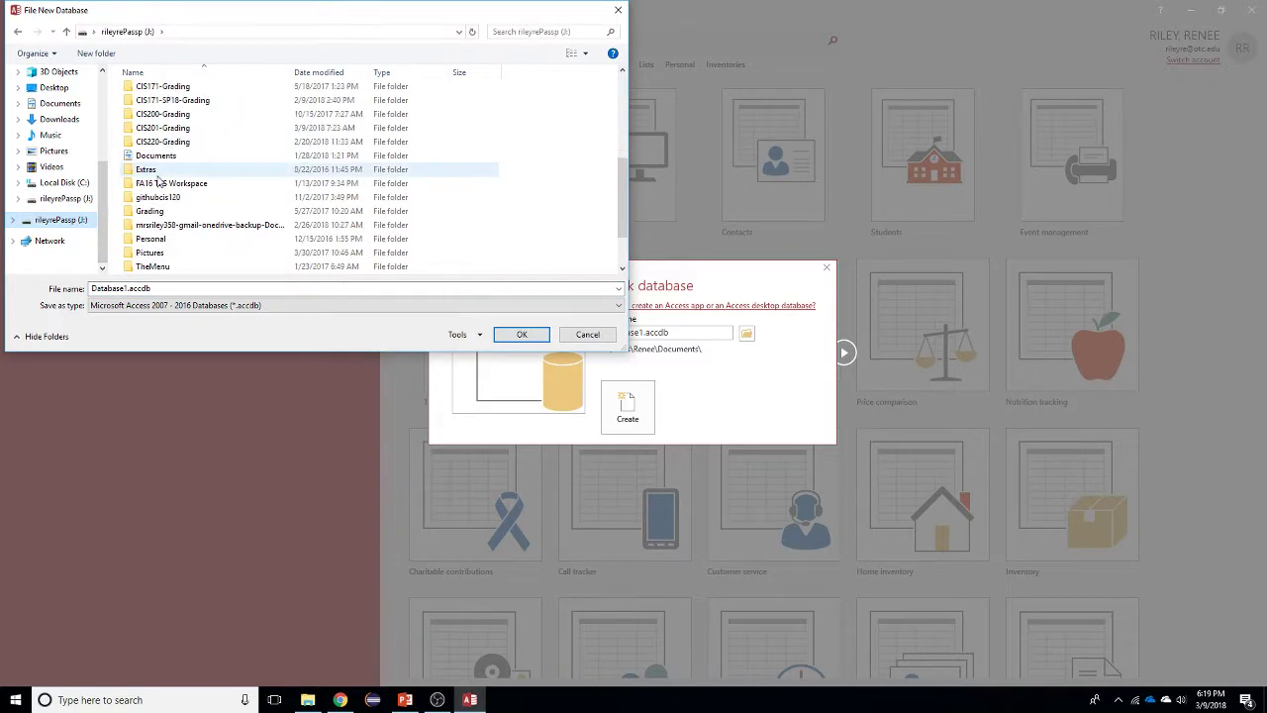
{"action": "double_click", "coordinate": [156, 156]}
{"action": "scroll", "coordinate": [165, 161], "scroll_direction": "down", "scroll_amount": 3}
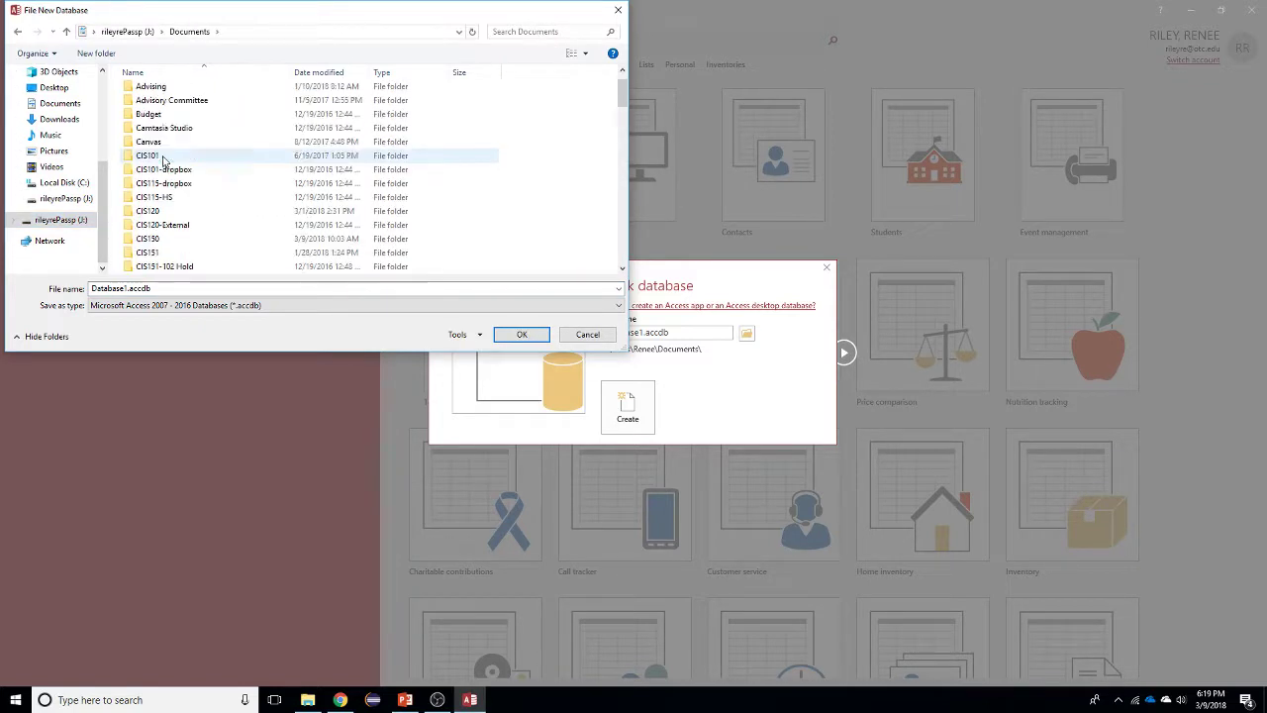
{"action": "scroll", "coordinate": [163, 162], "scroll_direction": "down", "scroll_amount": 2}
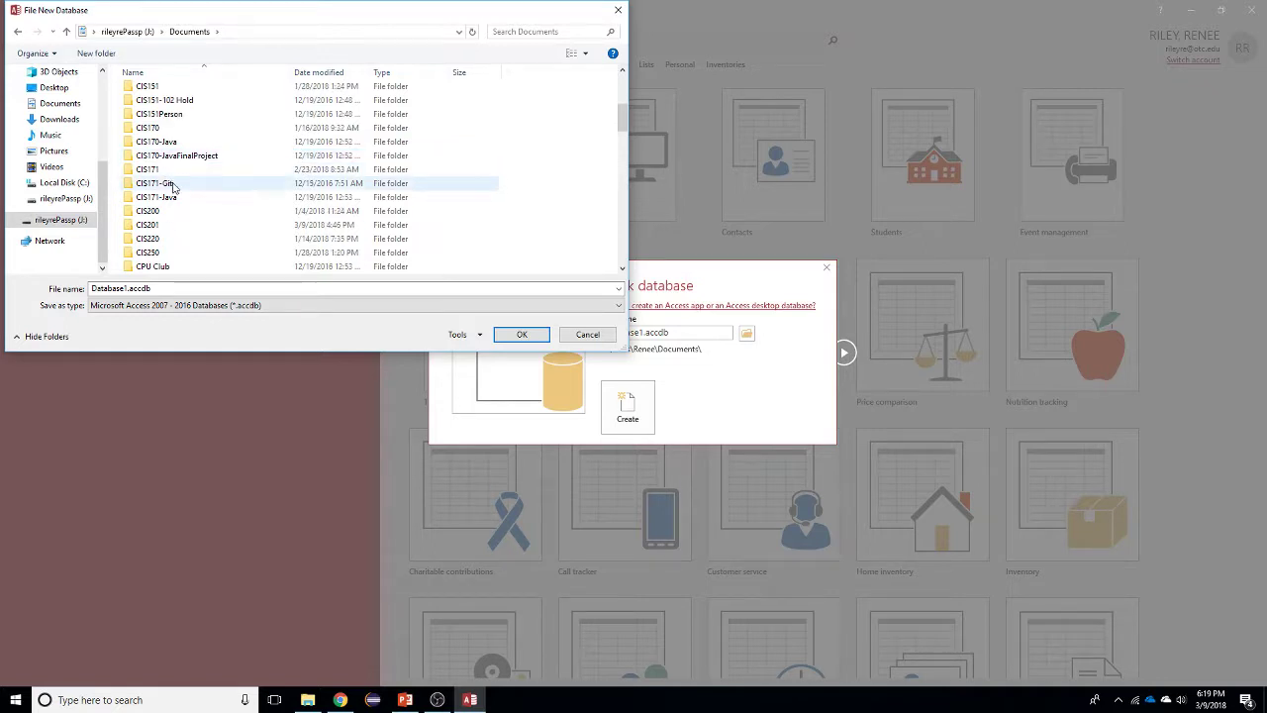
{"action": "left_click", "coordinate": [185, 227]}
{"action": "double_click", "coordinate": [186, 232]}
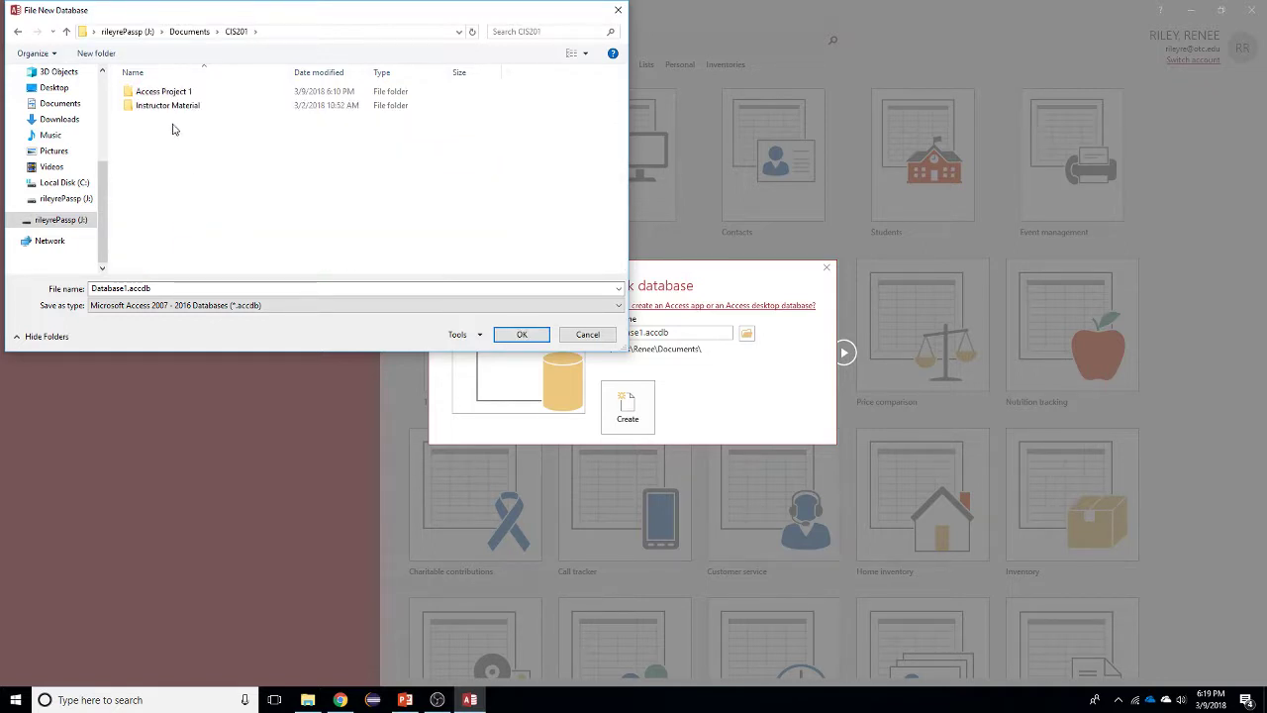
{"action": "double_click", "coordinate": [161, 92]}
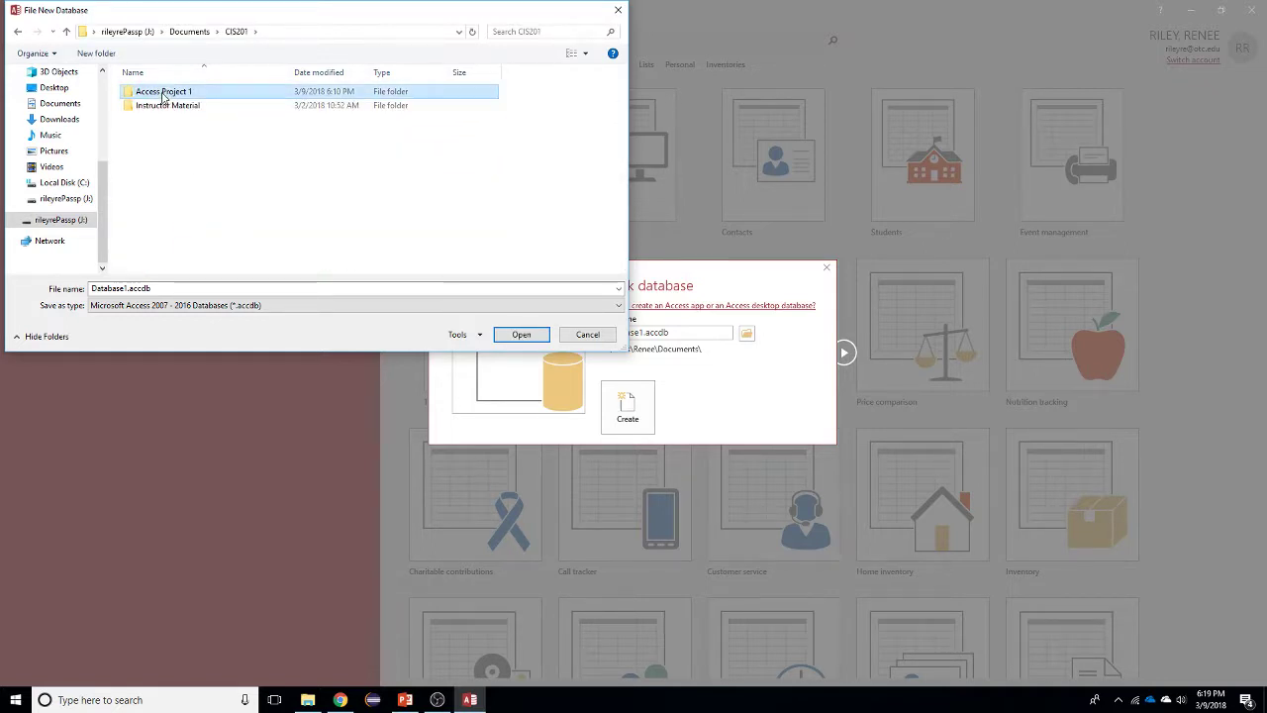
Step: Name the database file AccountManagement and create the database
{"action": "double_click", "coordinate": [157, 288]}
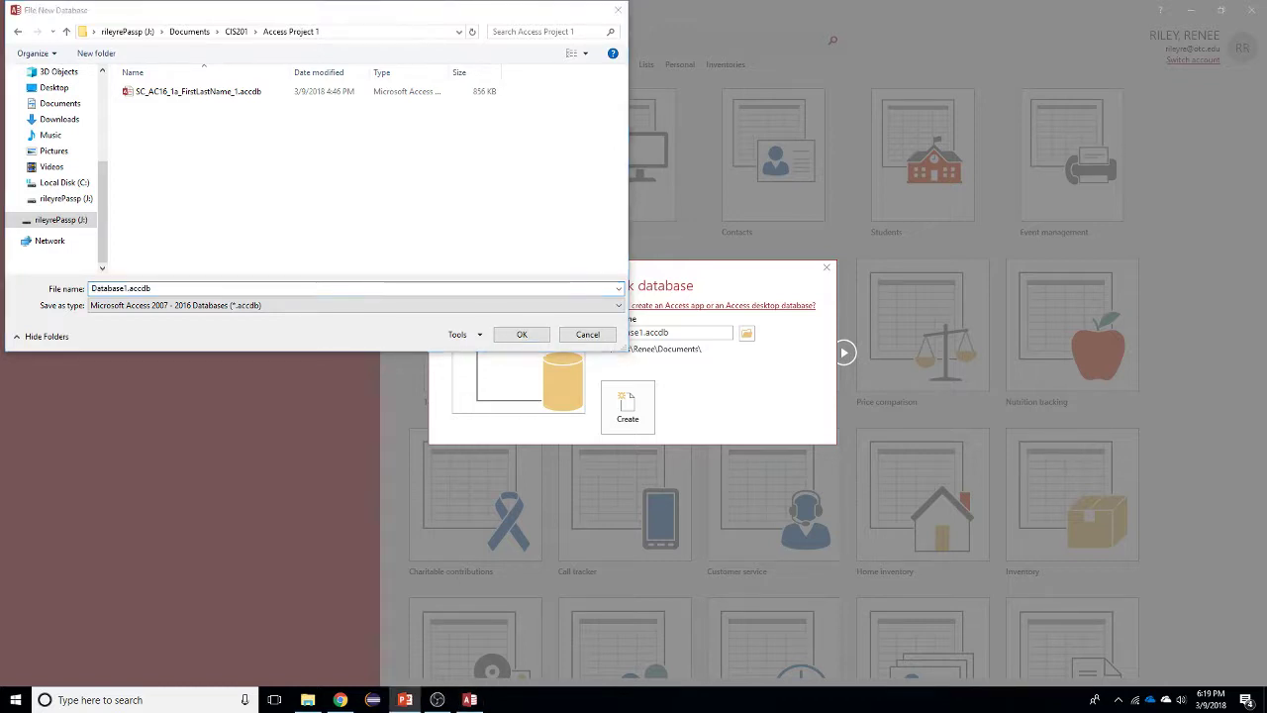
{"action": "left_click", "coordinate": [177, 289]}
{"action": "key", "text": "ctrl+a"}
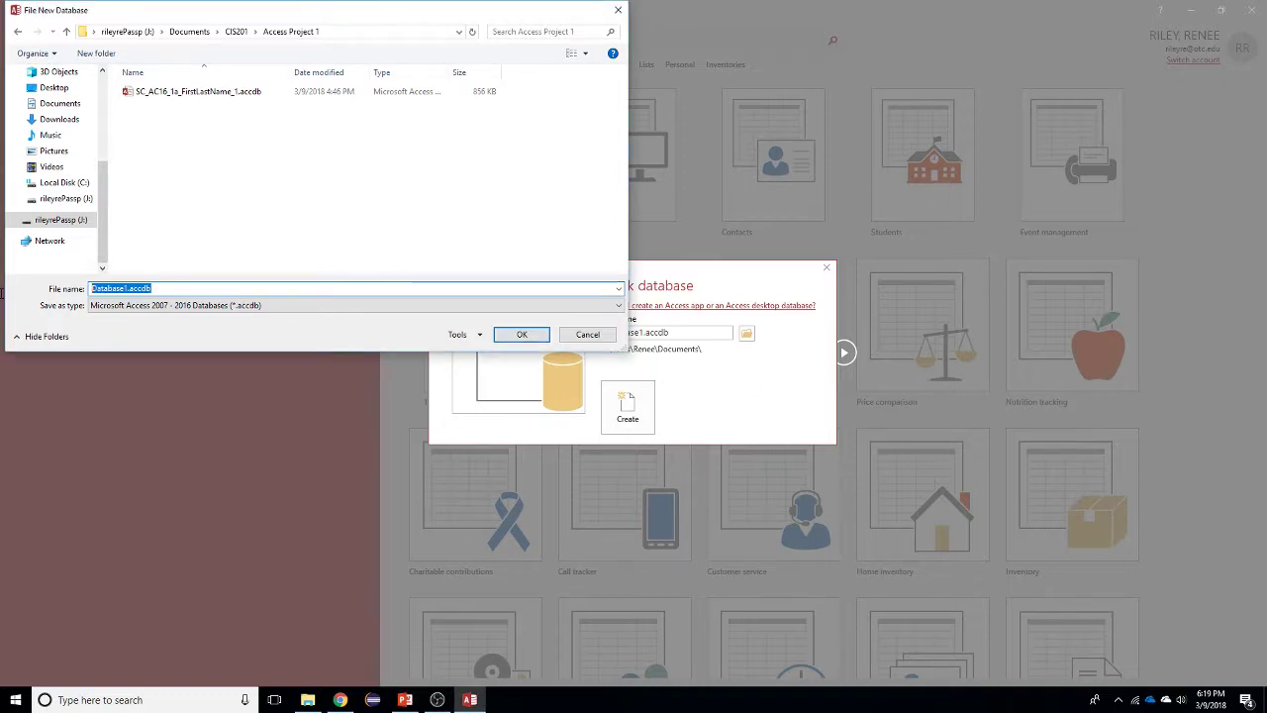
{"action": "type", "text": "Accoun"}
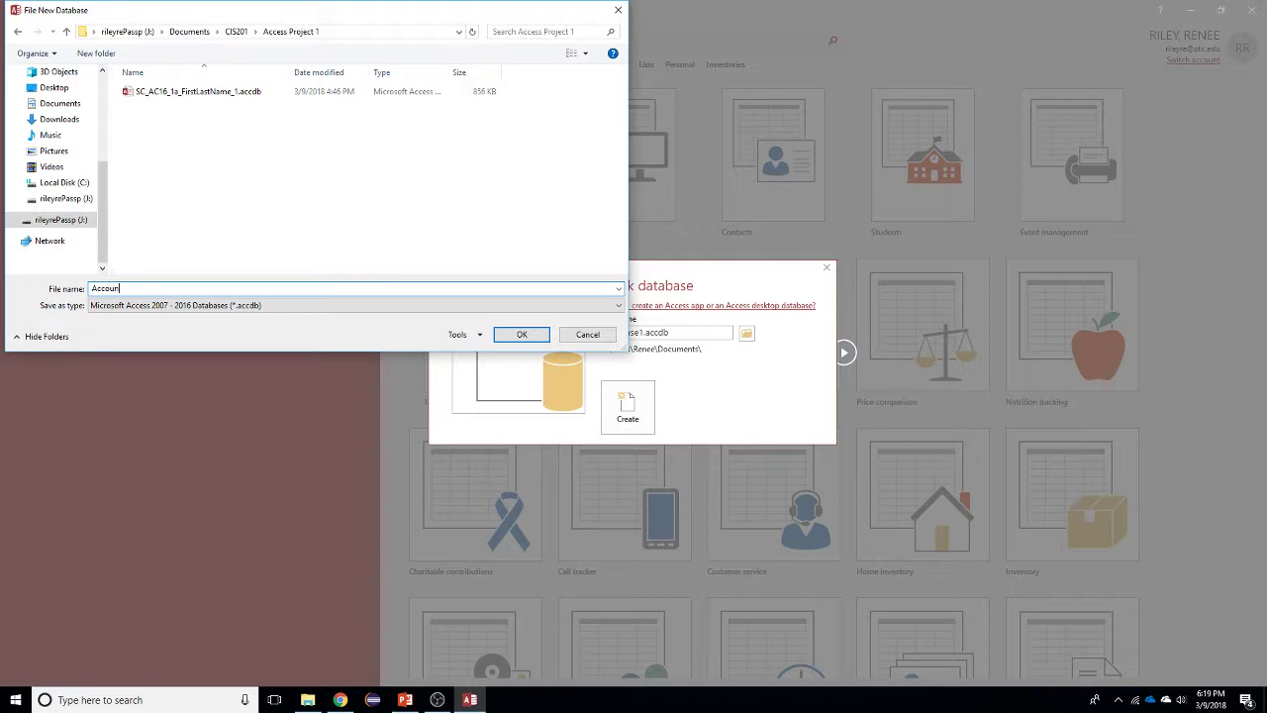
{"action": "type", "text": "tManagement"}
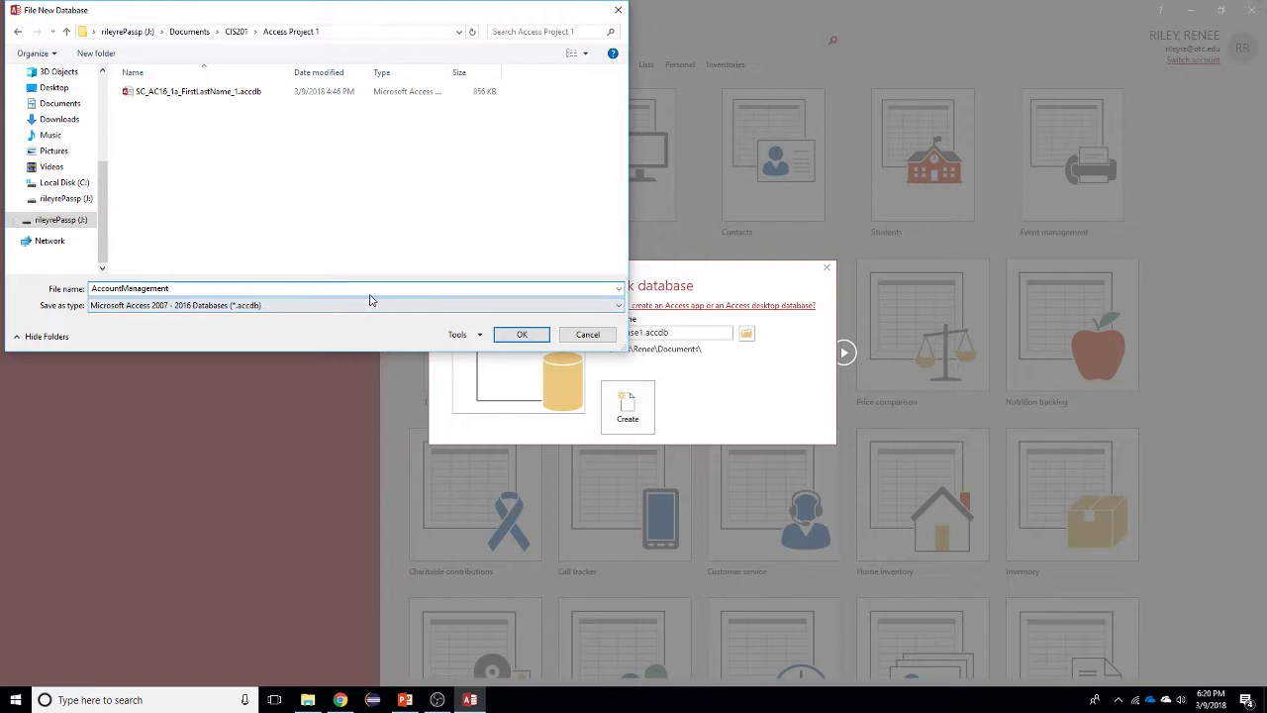
{"action": "left_click", "coordinate": [535, 338]}
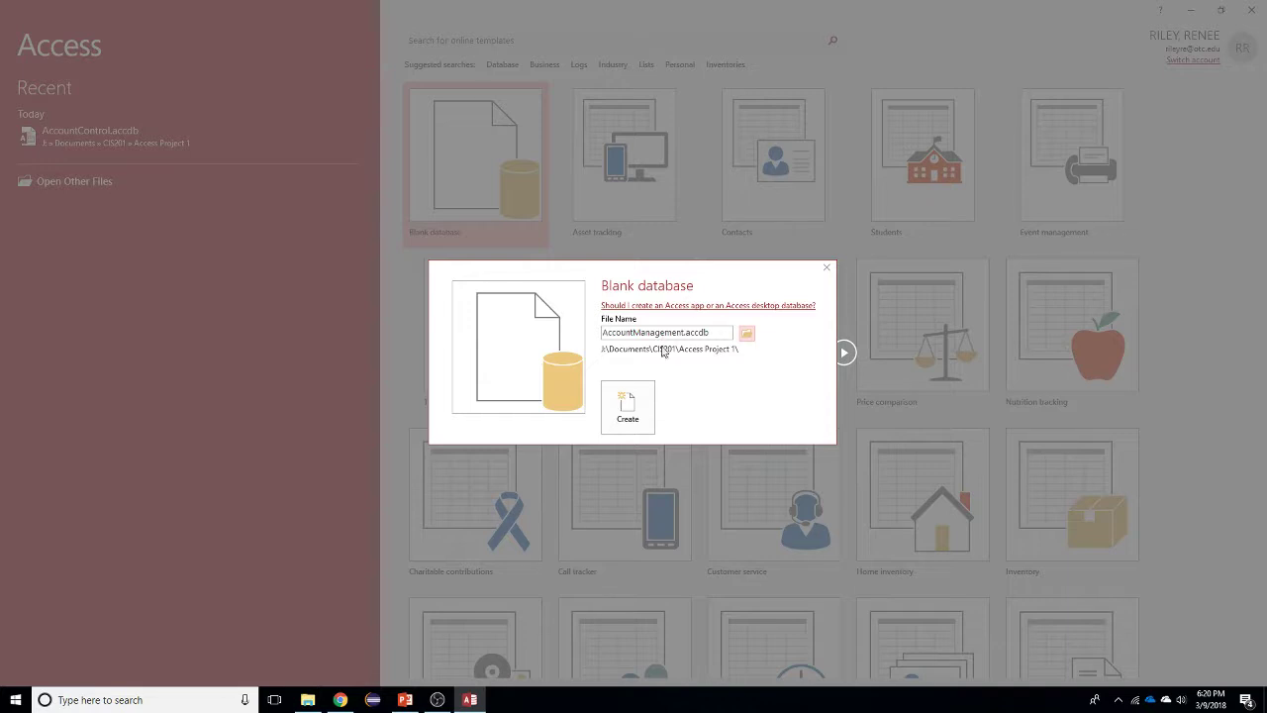
{"action": "left_click", "coordinate": [628, 415]}
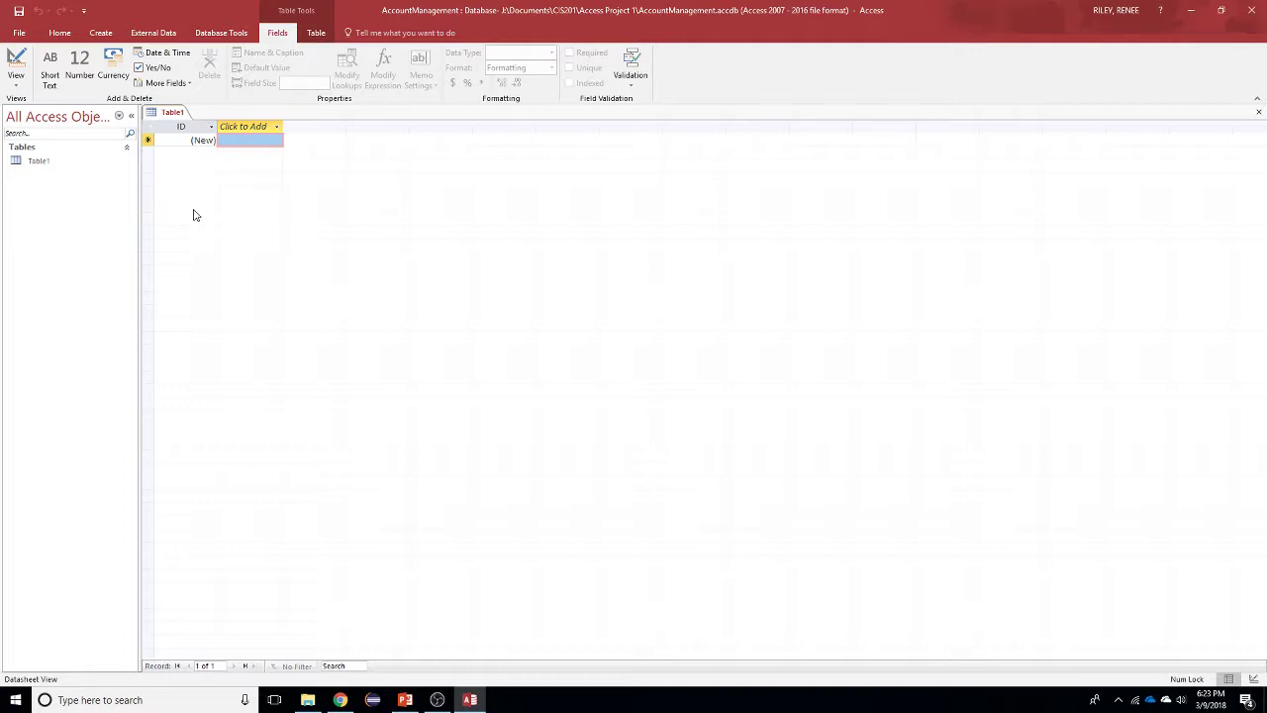
Step: Rename the table's ID field as AM#
{"action": "left_click", "coordinate": [181, 128]}
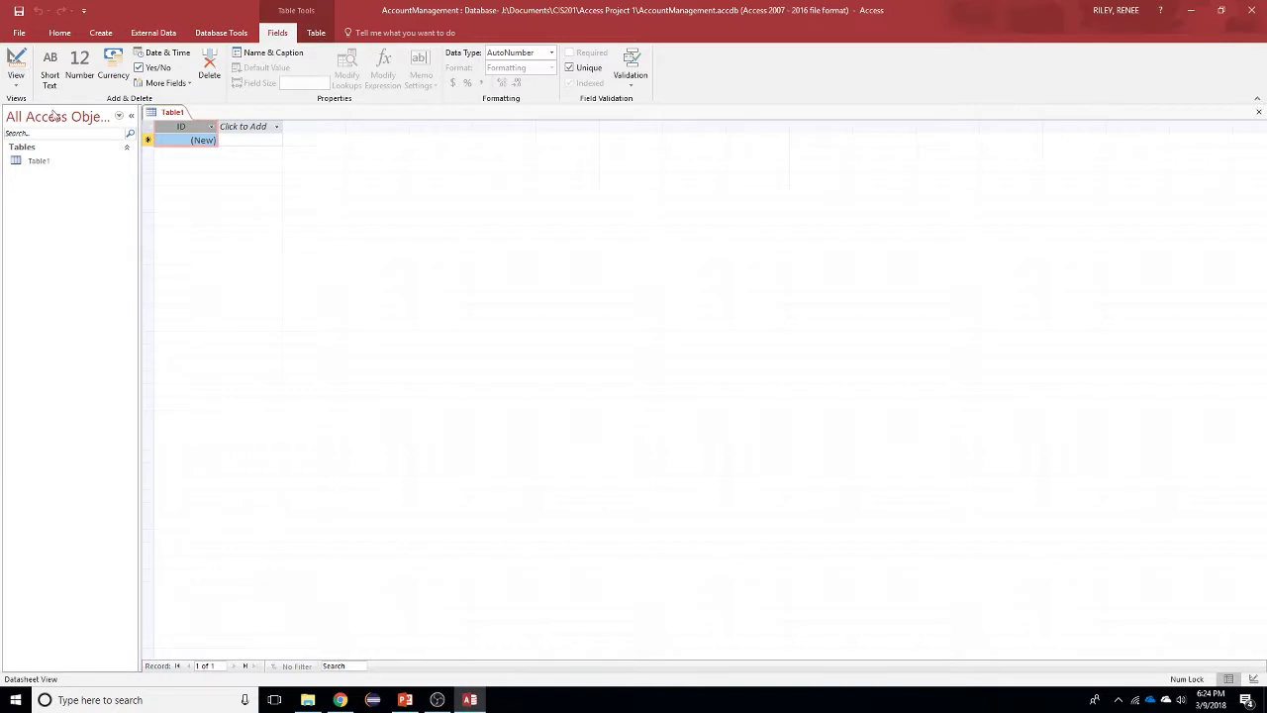
{"action": "double_click", "coordinate": [200, 127]}
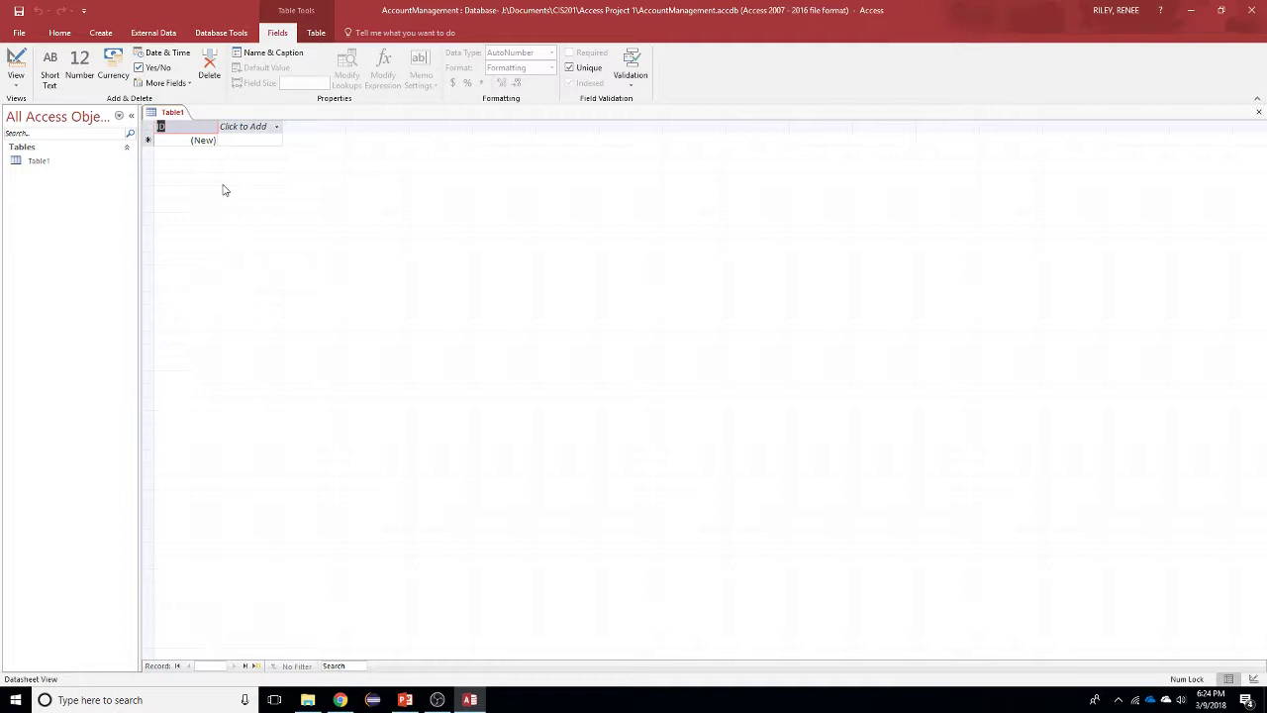
{"action": "type", "text": "AM#"}
{"action": "key", "text": "Return"}
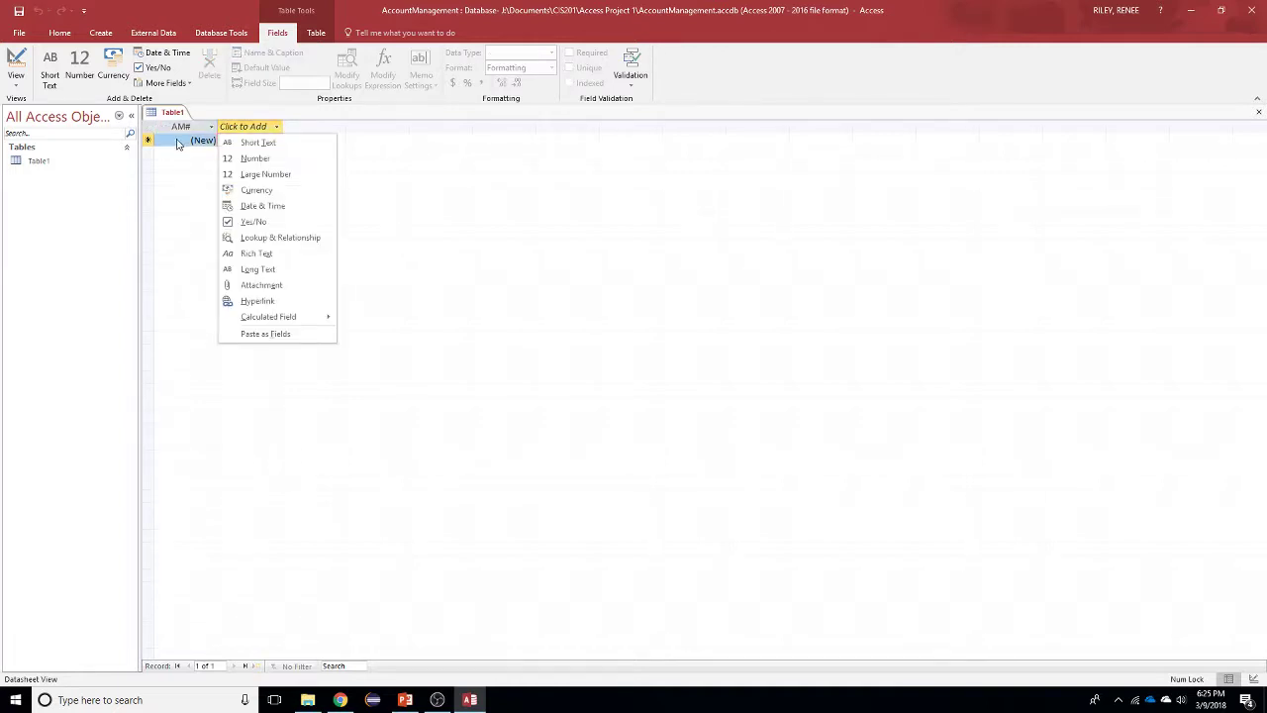
{"action": "key", "text": "Escape"}
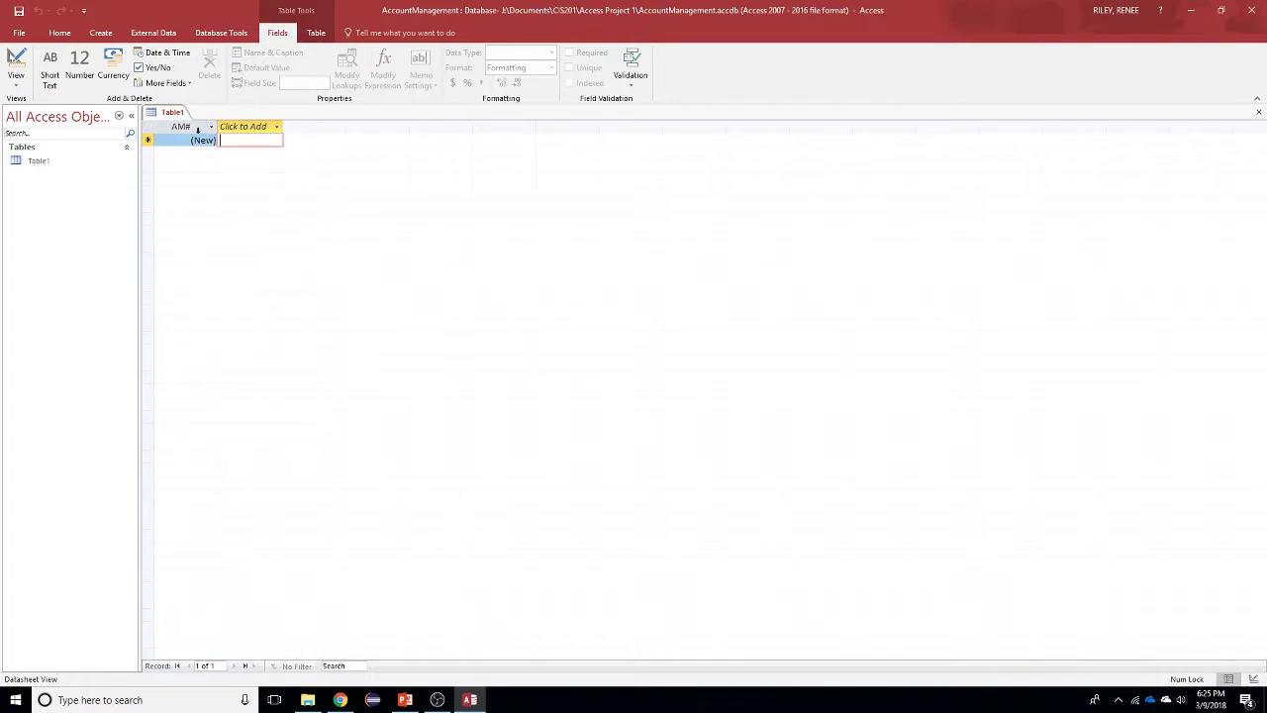
Step: Set the data type of the table's first field to Number
{"action": "left_click", "coordinate": [198, 129]}
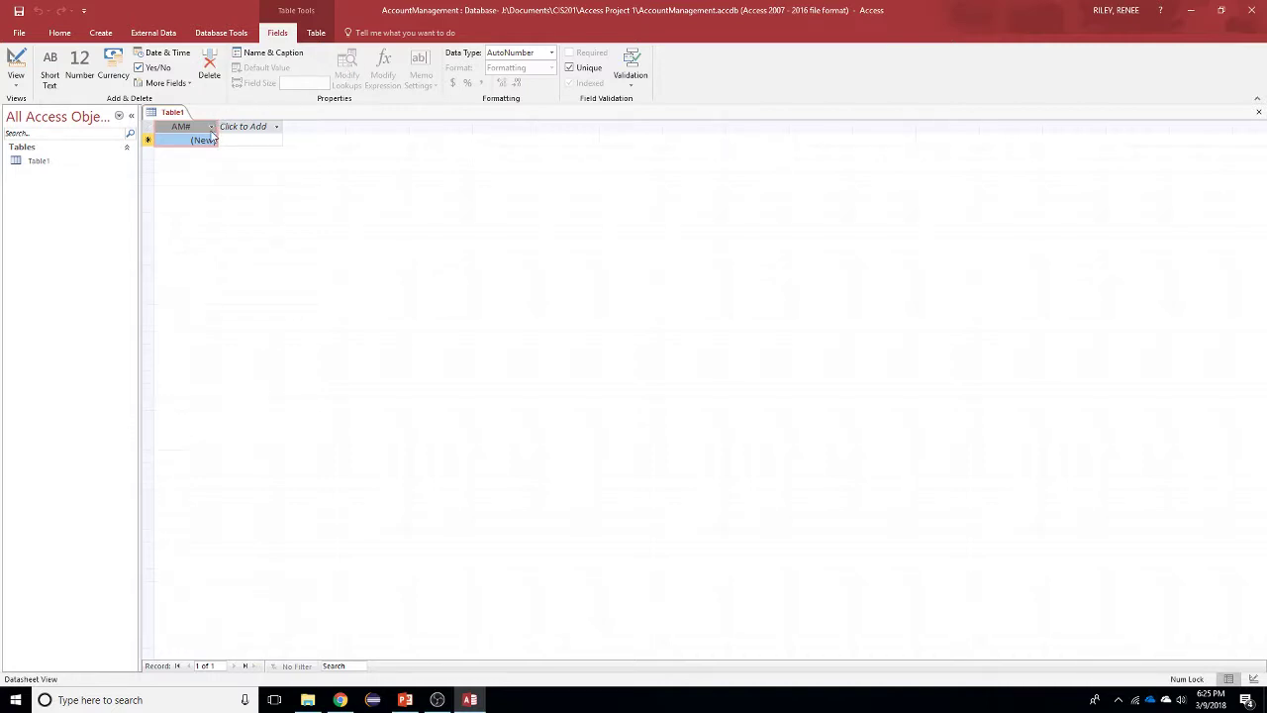
{"action": "left_click", "coordinate": [553, 54]}
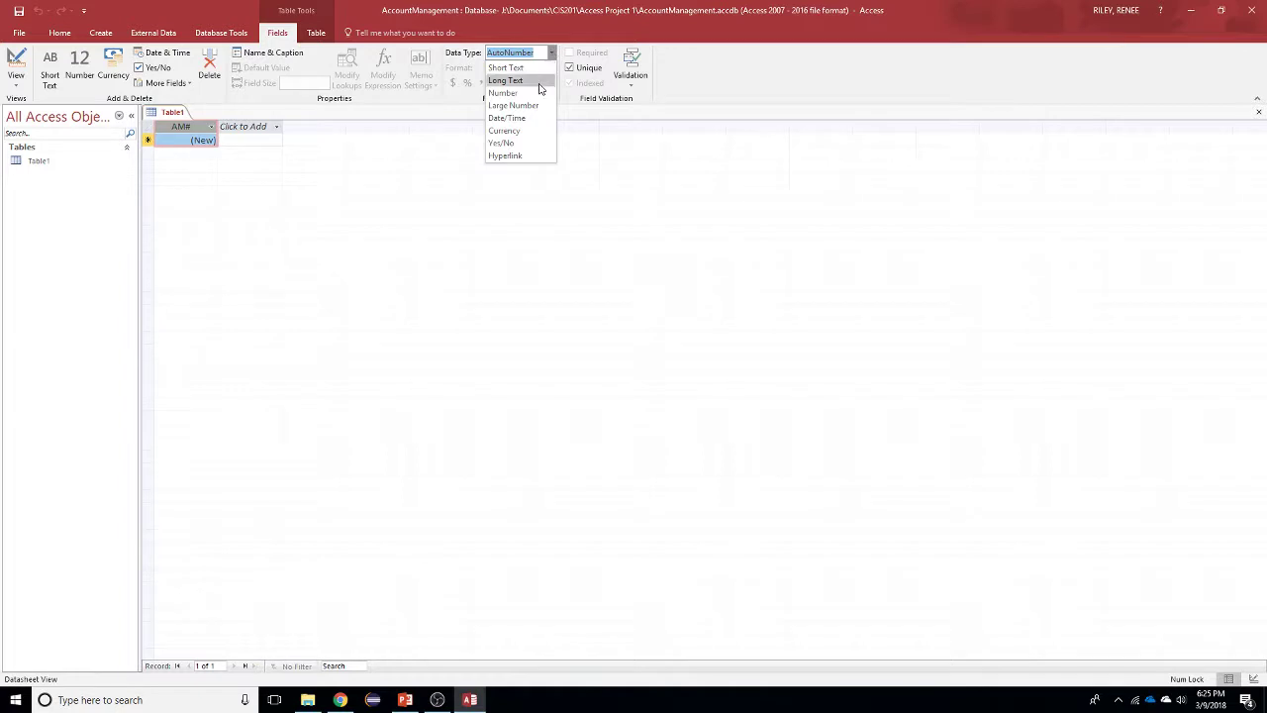
{"action": "left_click", "coordinate": [503, 92]}
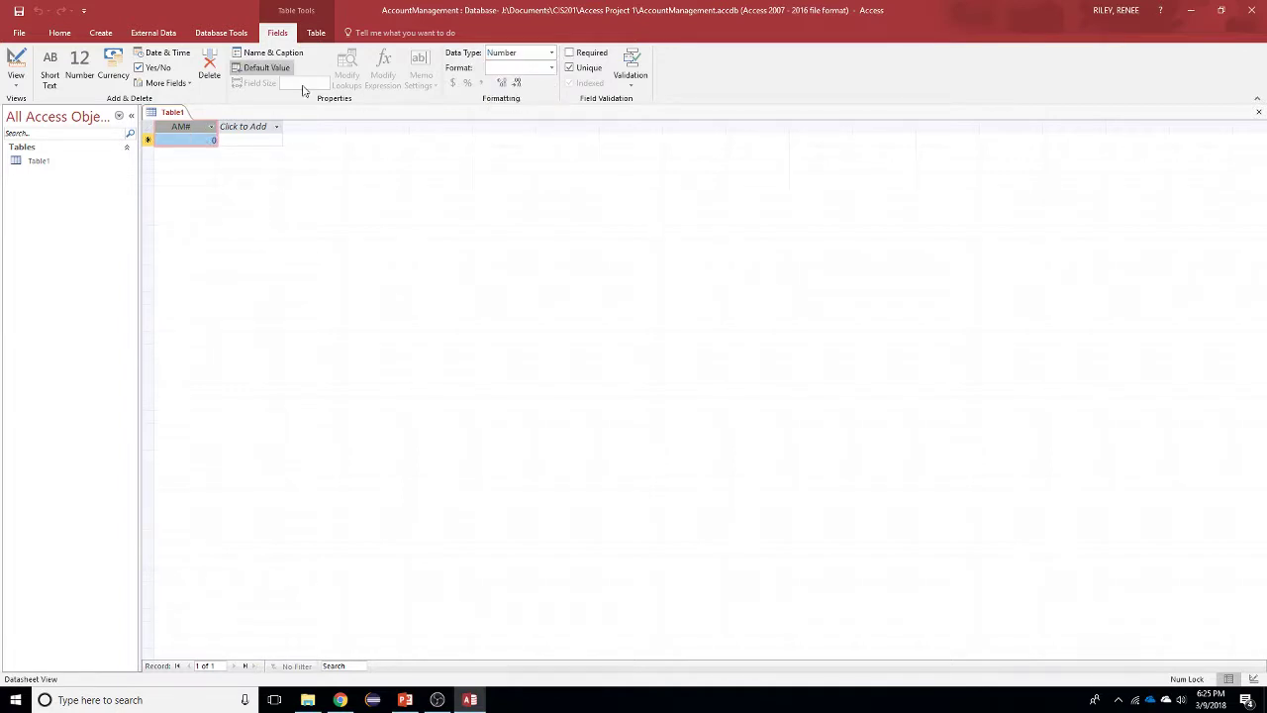
Step: Set the first field's name to "AM #" and its description to "Account Manager Number"
{"action": "left_click", "coordinate": [264, 58]}
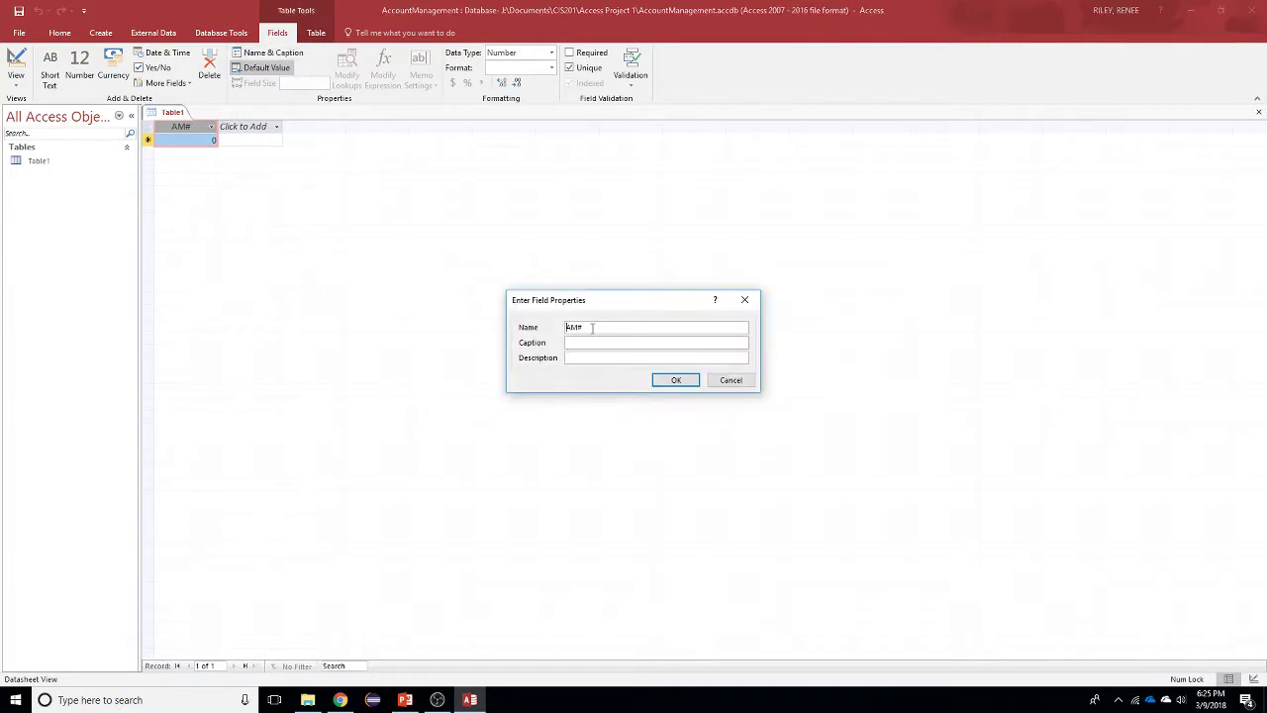
{"action": "double_click", "coordinate": [592, 328]}
{"action": "type", "text": "AM 3"}
{"action": "key", "text": "BackSpace"}
{"action": "type", "text": "#"}
{"action": "type", "text": "Account Man"}
{"action": "type", "text": "ag"}
{"action": "type", "text": "er Number"}
{"action": "left_click", "coordinate": [682, 383]}
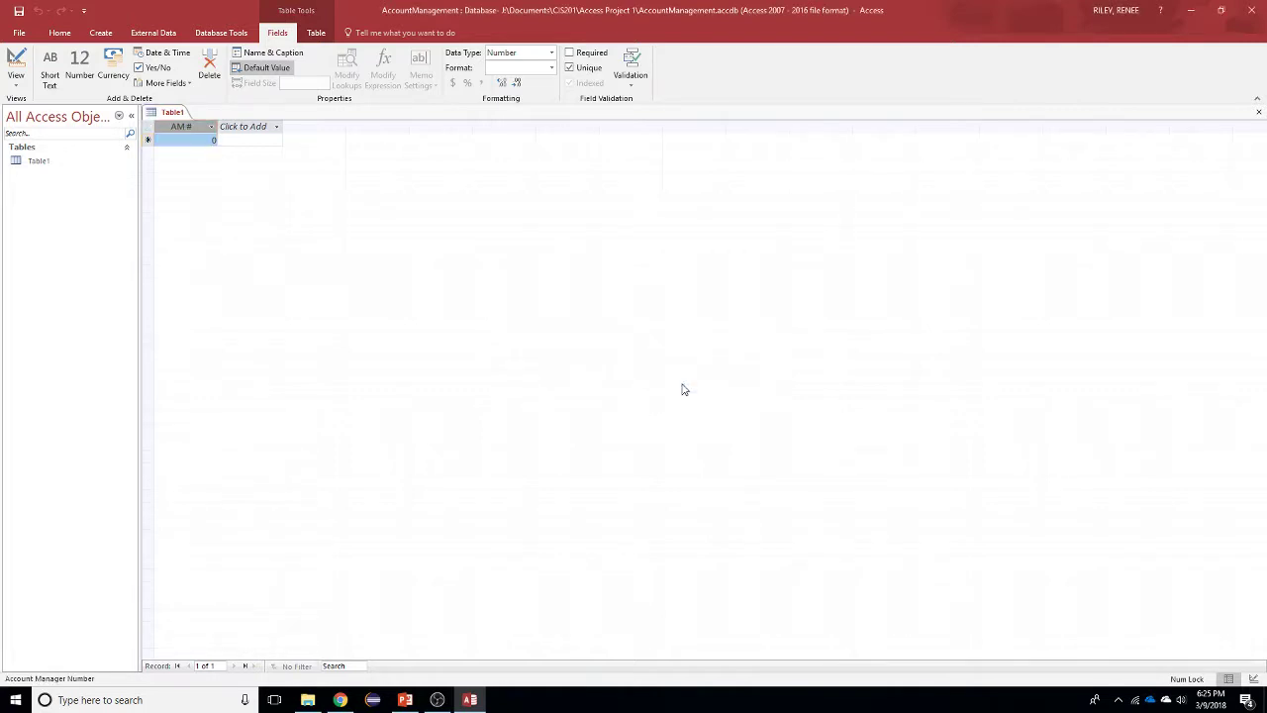
Step: Clear the default value of the AM # field
{"action": "left_click", "coordinate": [276, 70]}
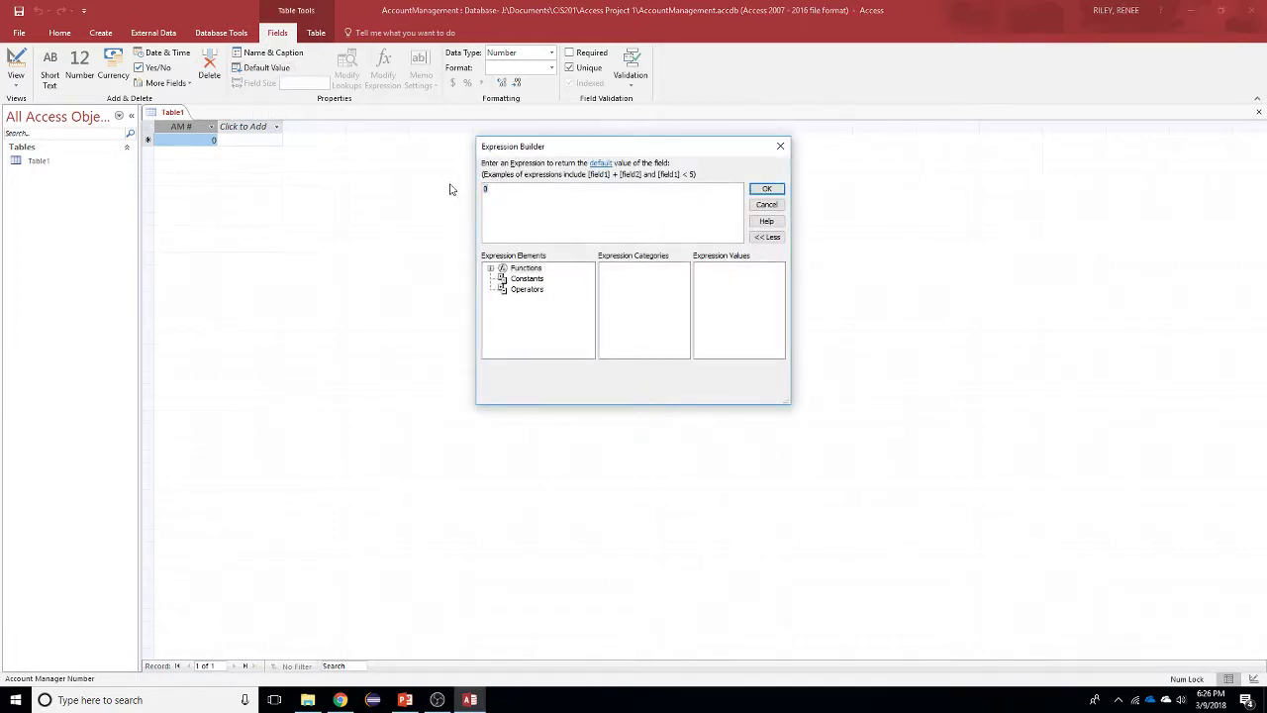
{"action": "key", "text": "BackSpace"}
{"action": "left_click", "coordinate": [765, 190]}
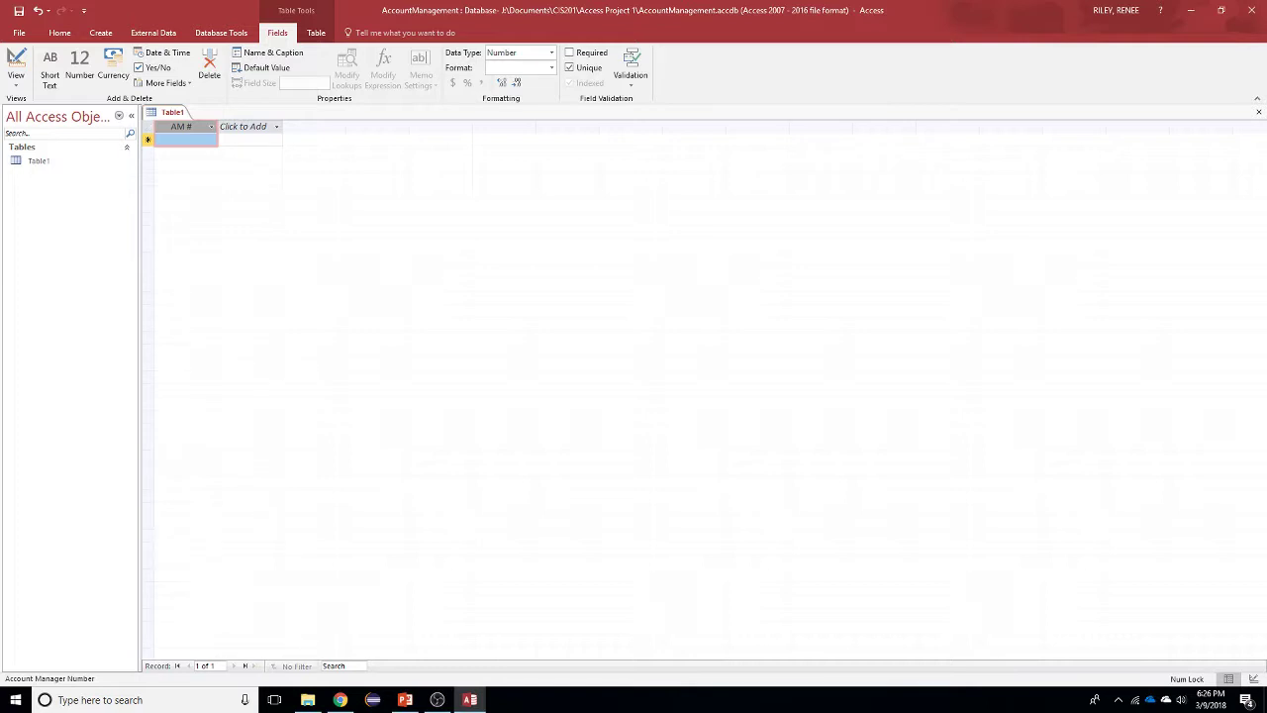
Step: Add two Short Text fields named Last Name and First Name after the AM # field
{"action": "left_click", "coordinate": [258, 129]}
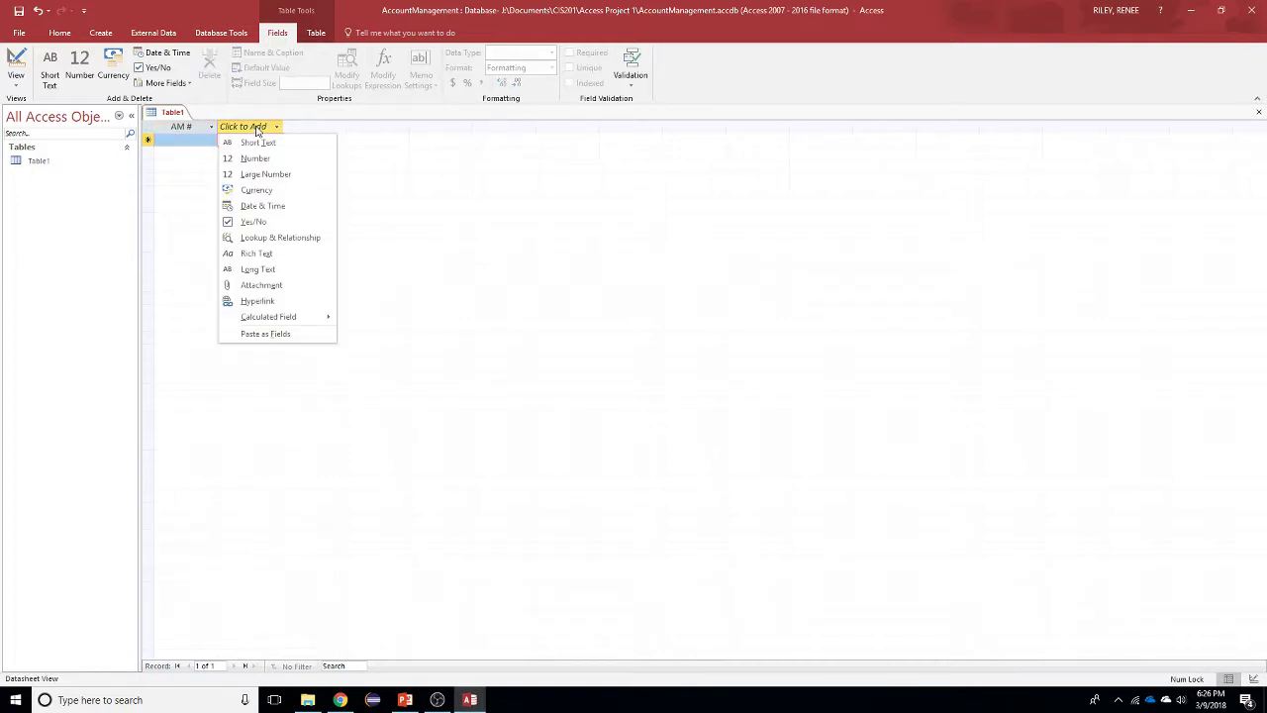
{"action": "left_click", "coordinate": [255, 141]}
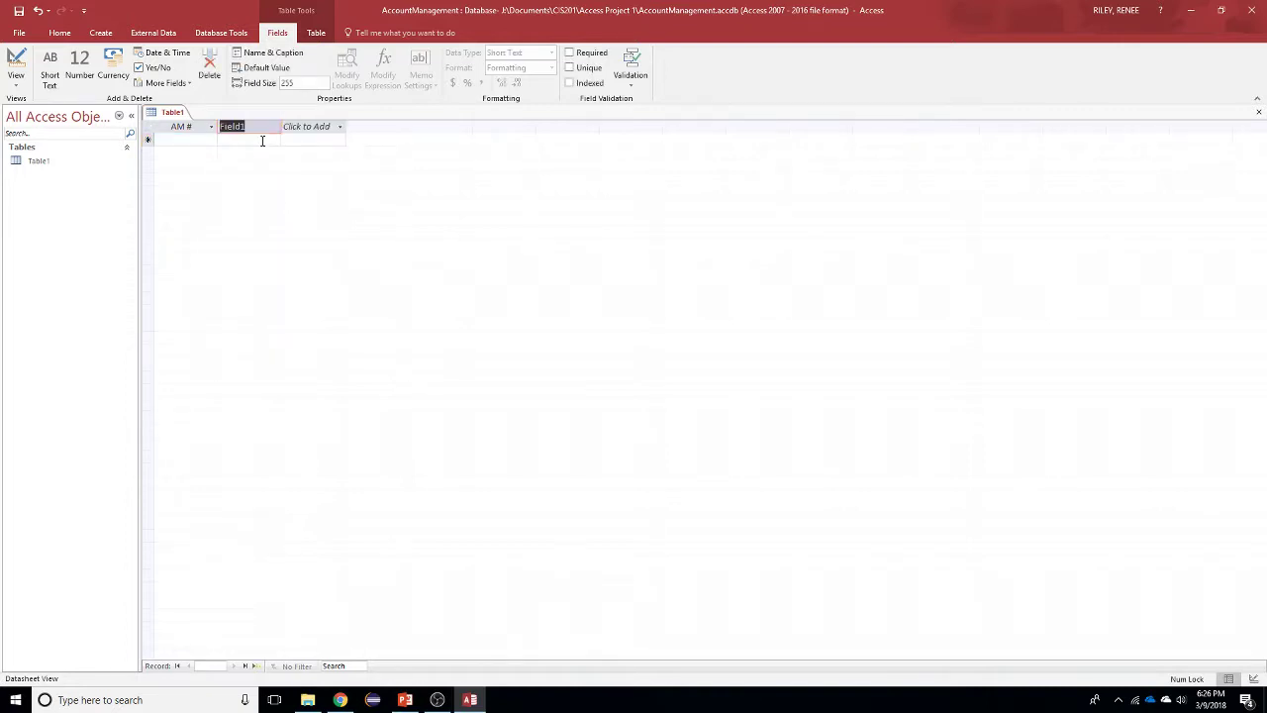
{"action": "type", "text": "Last Name"}
{"action": "key", "text": "Return"}
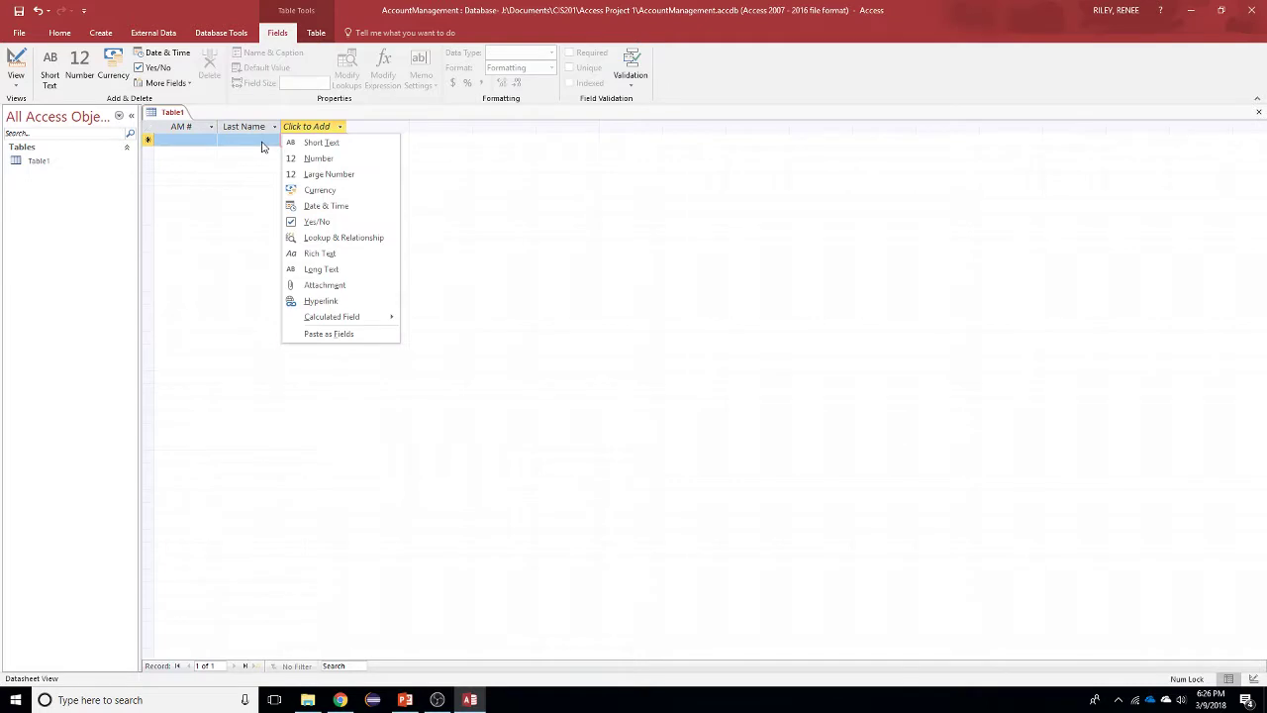
{"action": "left_click", "coordinate": [297, 142]}
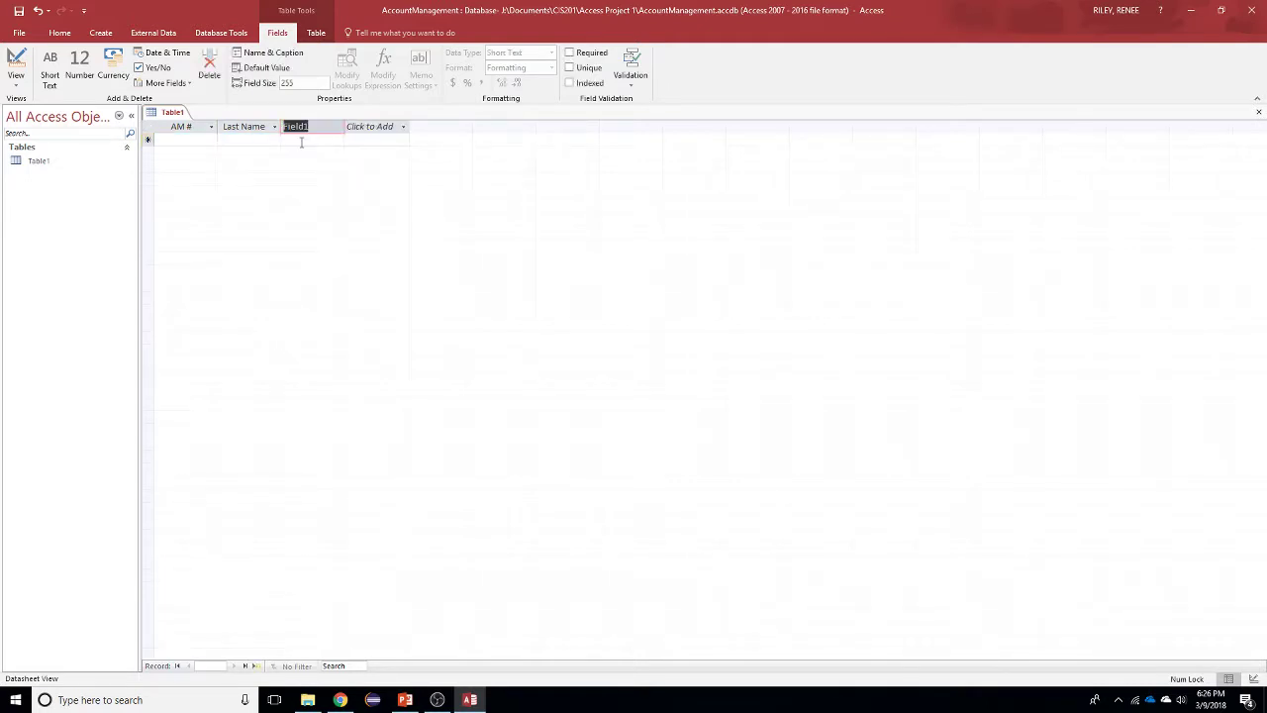
{"action": "type", "text": "First Name"}
{"action": "key", "text": "Return"}
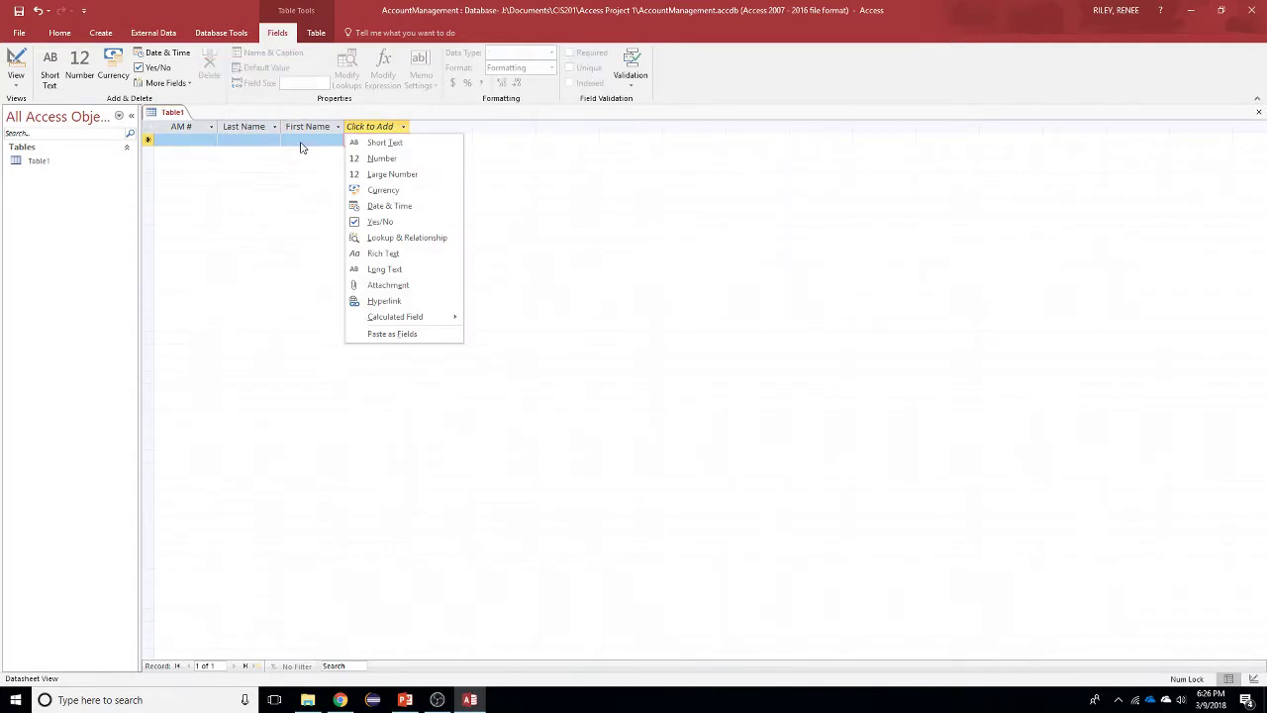
Step: Add a Short Text field named Street after the First Name field
{"action": "left_click", "coordinate": [383, 142]}
{"action": "type", "text": "Addre"}
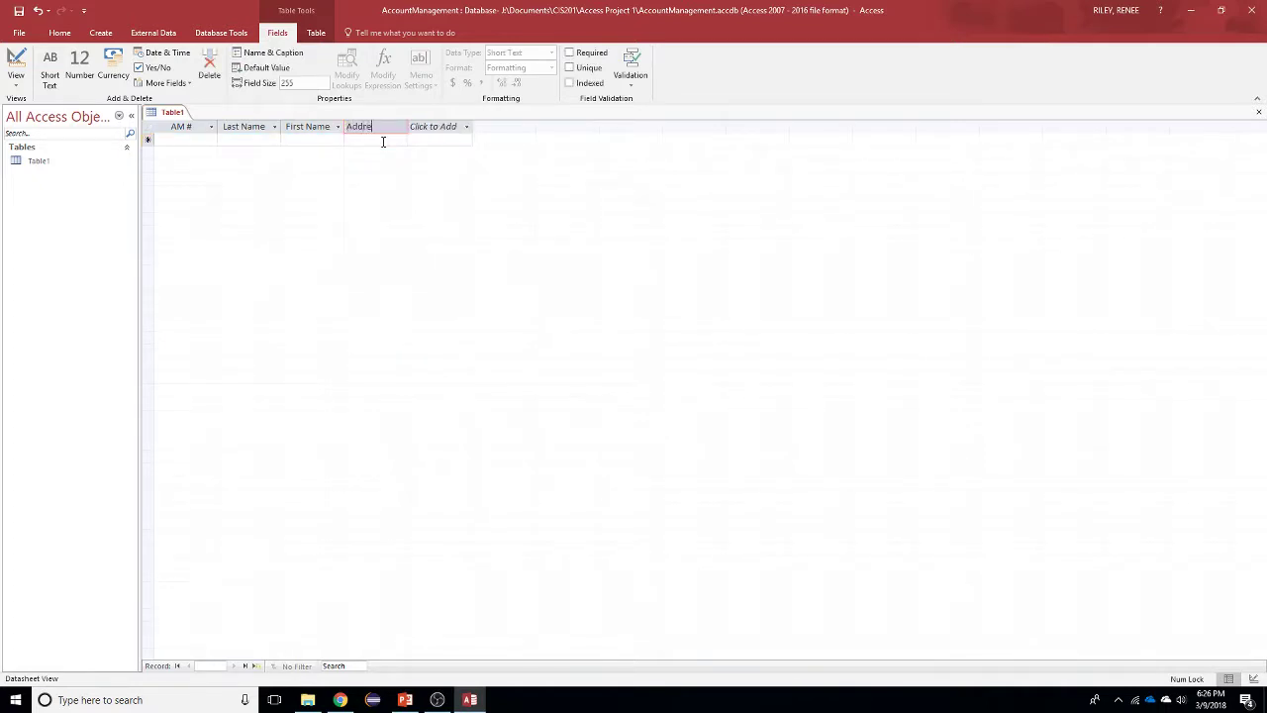
{"action": "key", "text": "BackSpace"}
{"action": "key", "text": "BackSpace"}
{"action": "key", "text": "BackSpace"}
{"action": "key", "text": "BackSpace"}
{"action": "key", "text": "BackSpace"}
{"action": "type", "text": "Street"}
{"action": "key", "text": "Tab"}
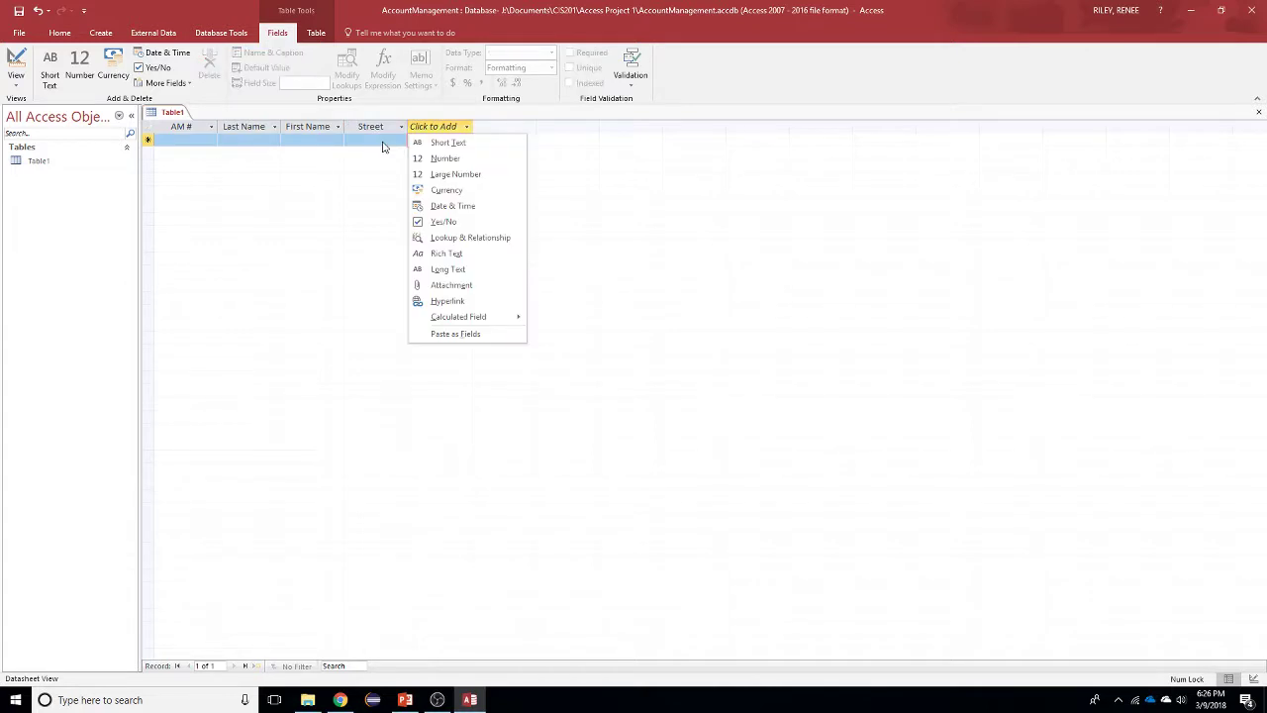
Step: Add three Short Text fields named City, State and Postal Code after the Street field
{"action": "left_click", "coordinate": [448, 143]}
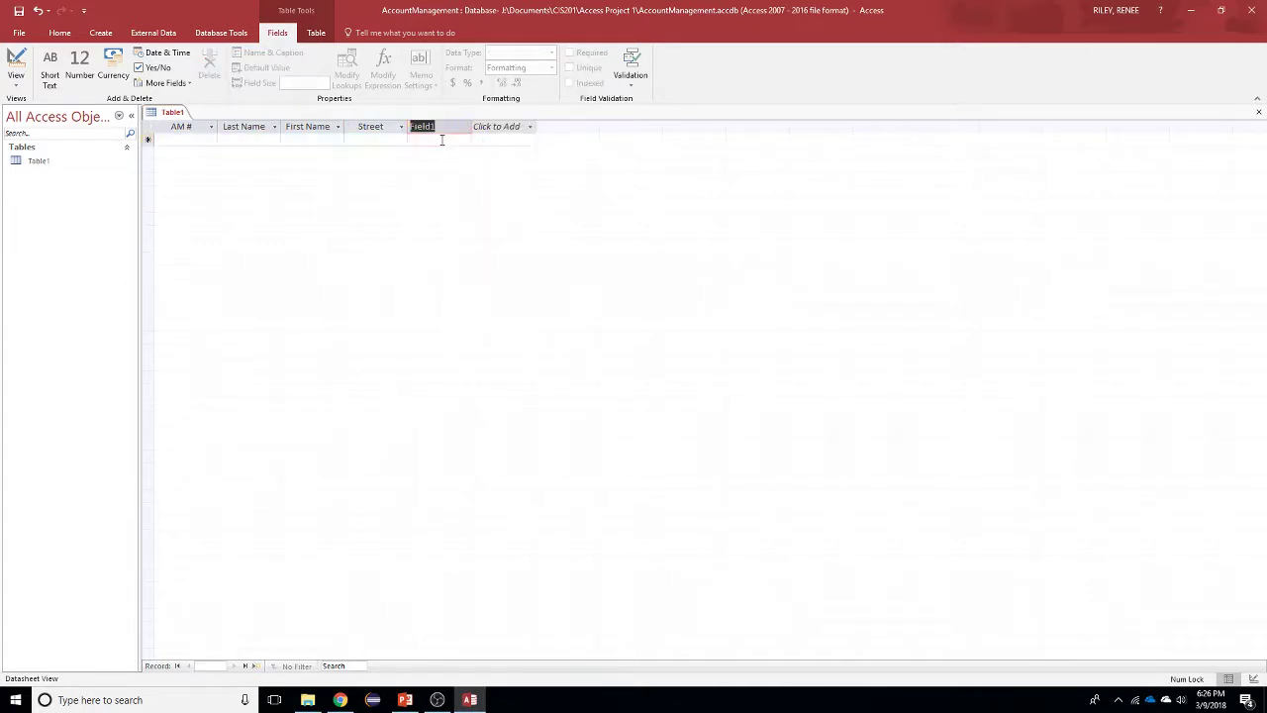
{"action": "type", "text": "City"}
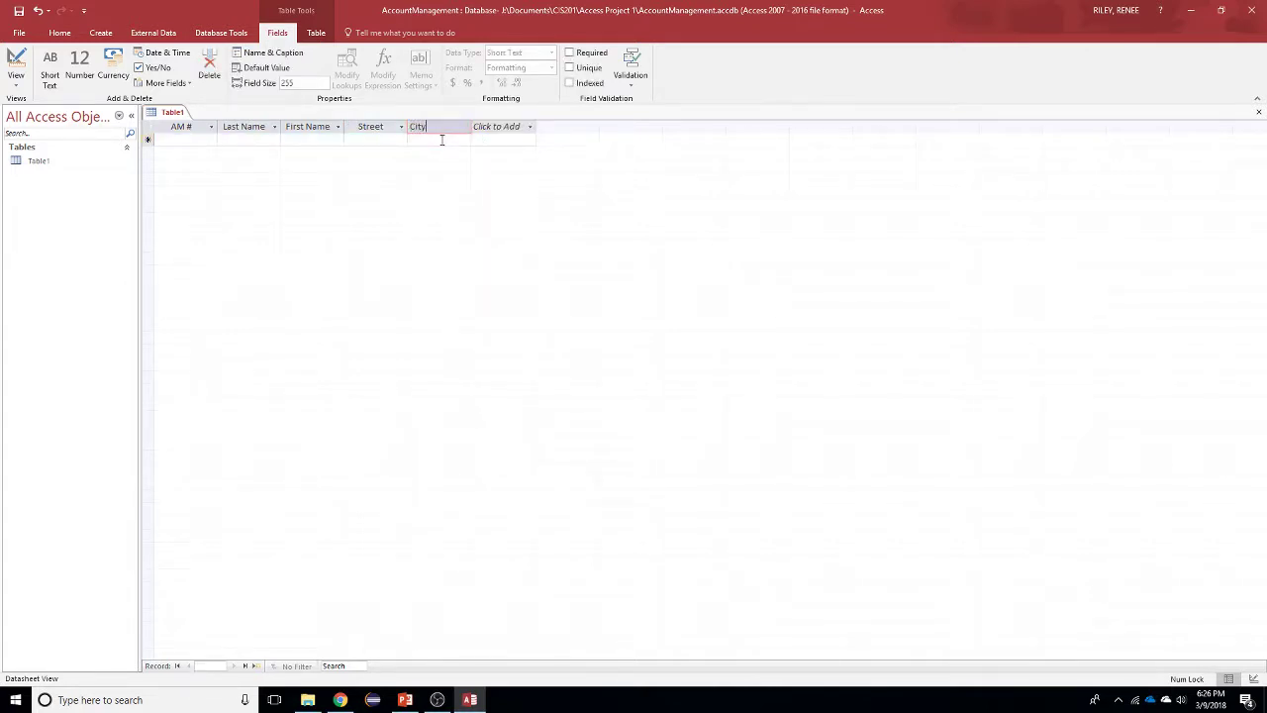
{"action": "key", "text": "Tab"}
{"action": "left_click", "coordinate": [505, 143]}
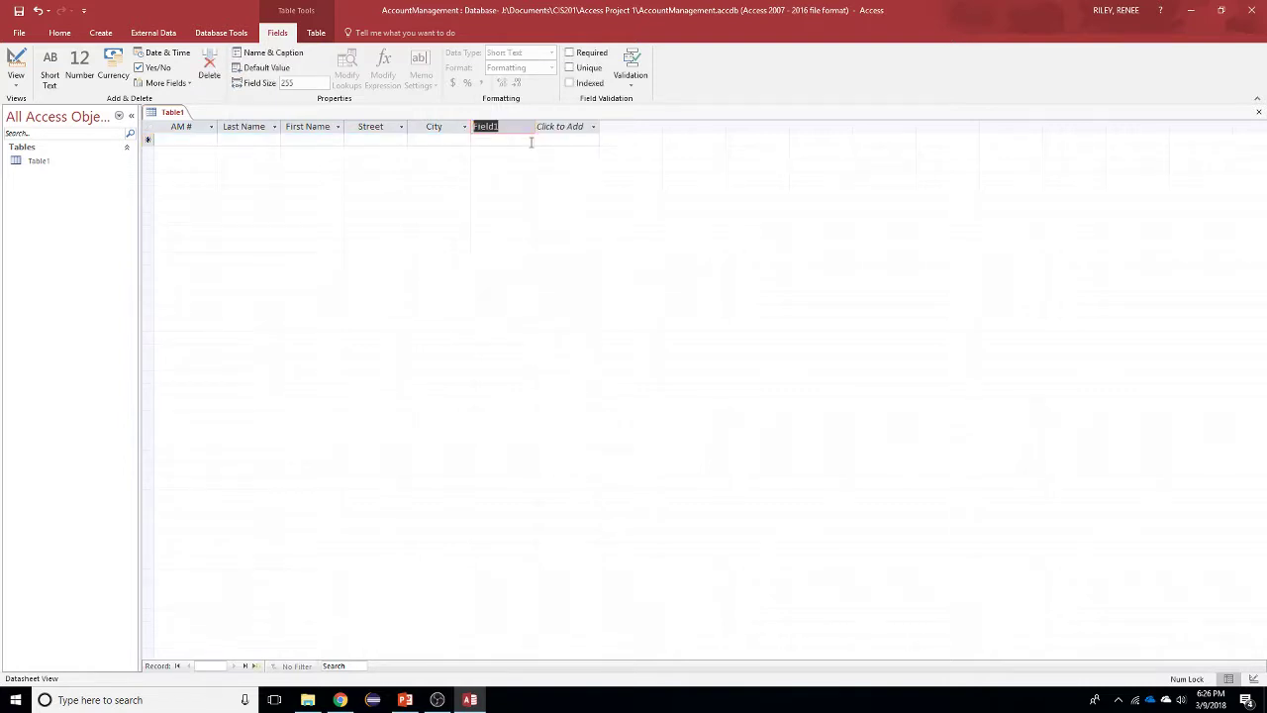
{"action": "type", "text": "State"}
{"action": "key", "text": "Tab"}
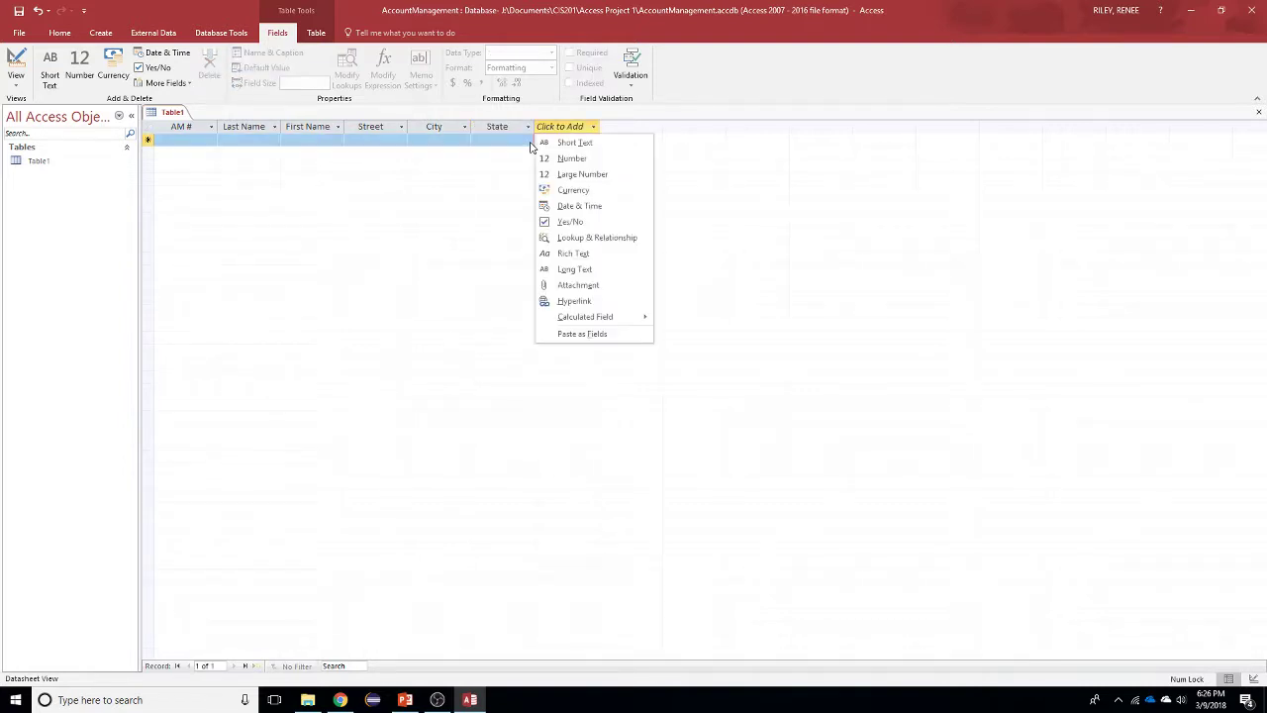
{"action": "left_click", "coordinate": [608, 142]}
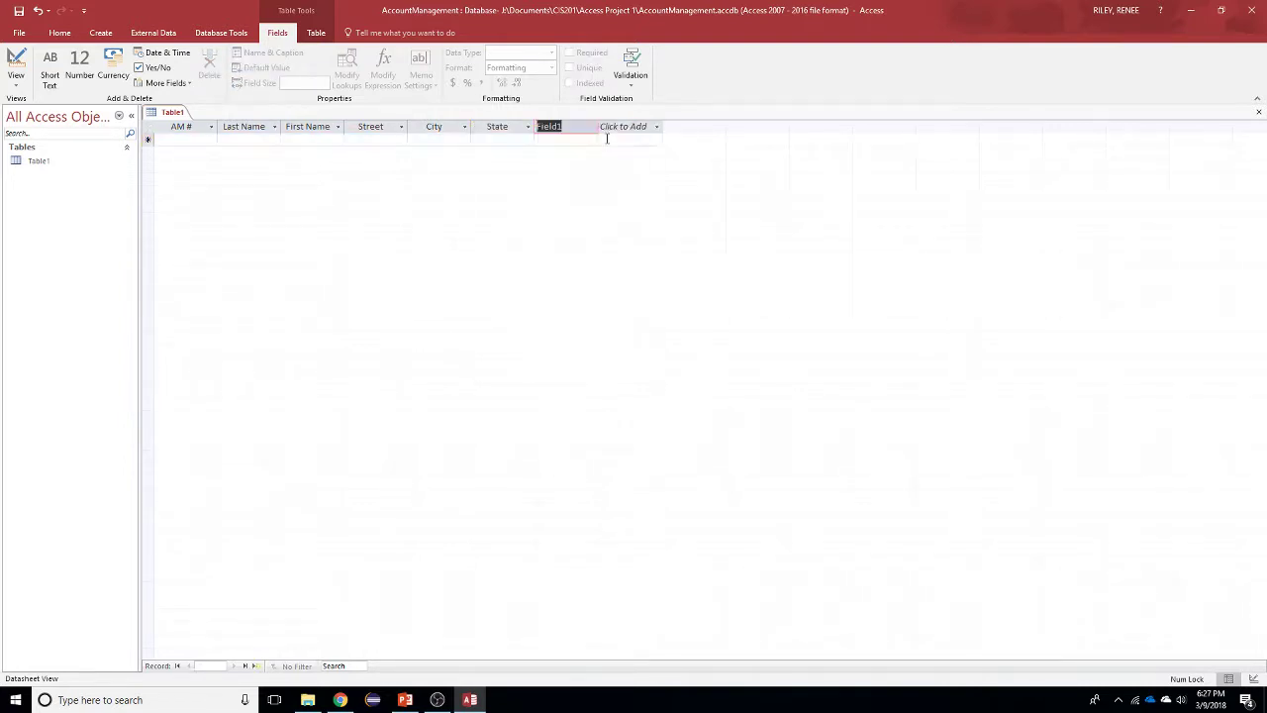
{"action": "type", "text": "Postal Code"}
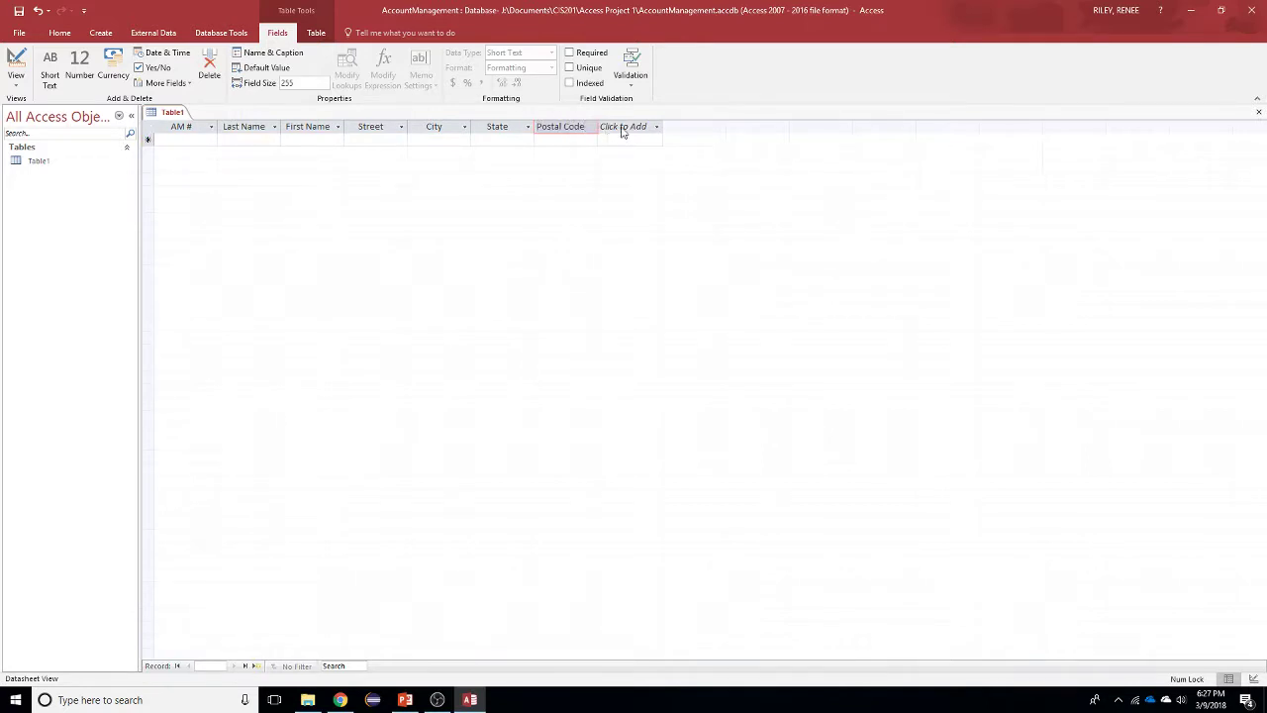
{"action": "key", "text": "Tab"}
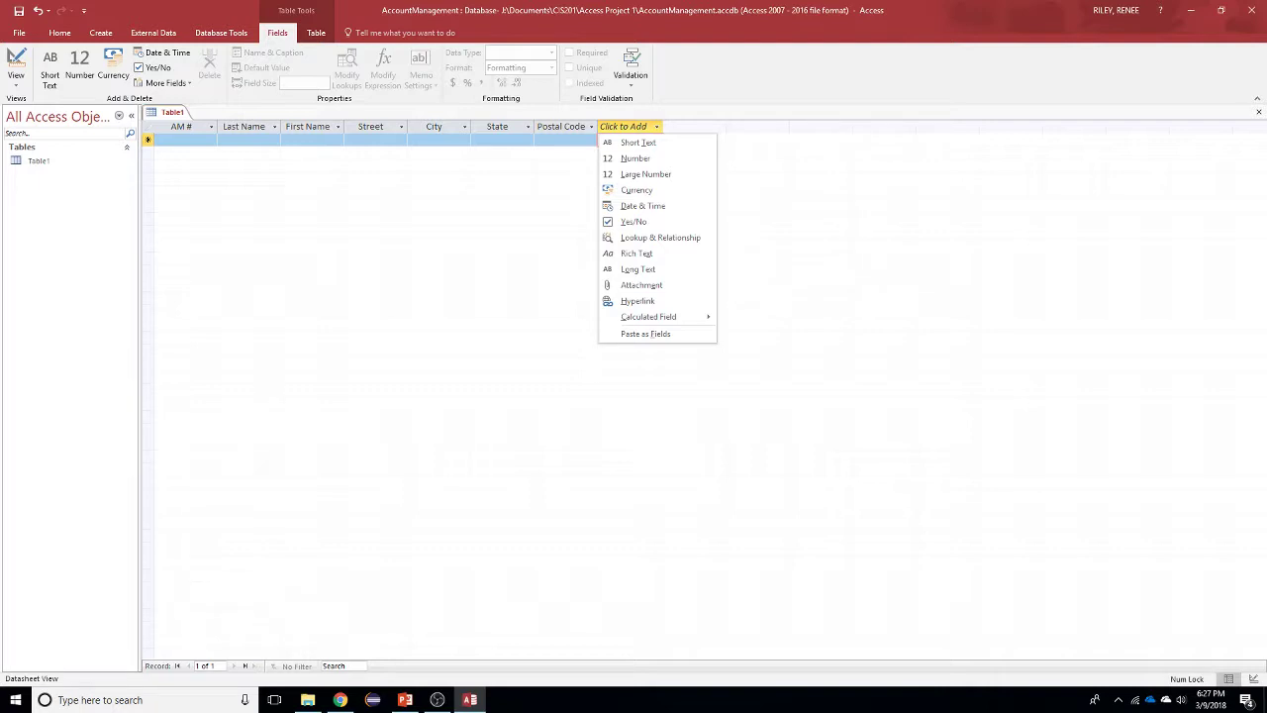
{"action": "left_click", "coordinate": [721, 435]}
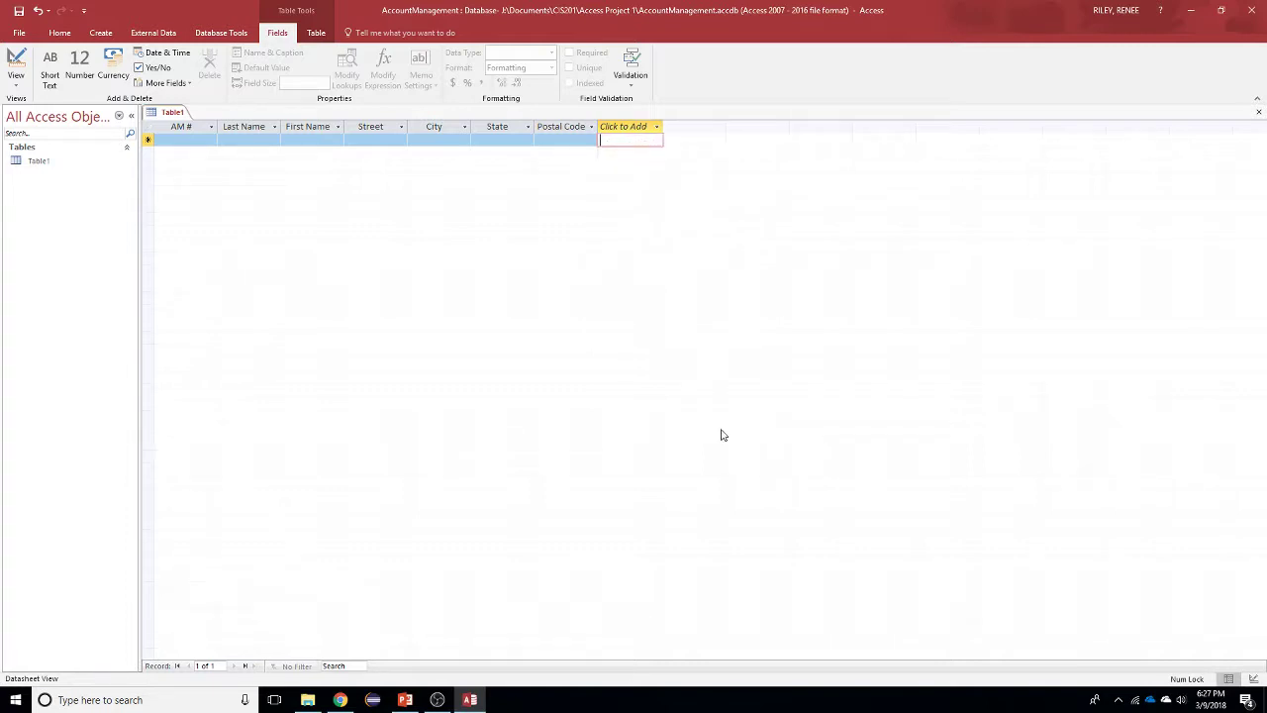
Step: View the name, caption and description properties of the Last Name field, then close them
{"action": "left_click", "coordinate": [252, 127]}
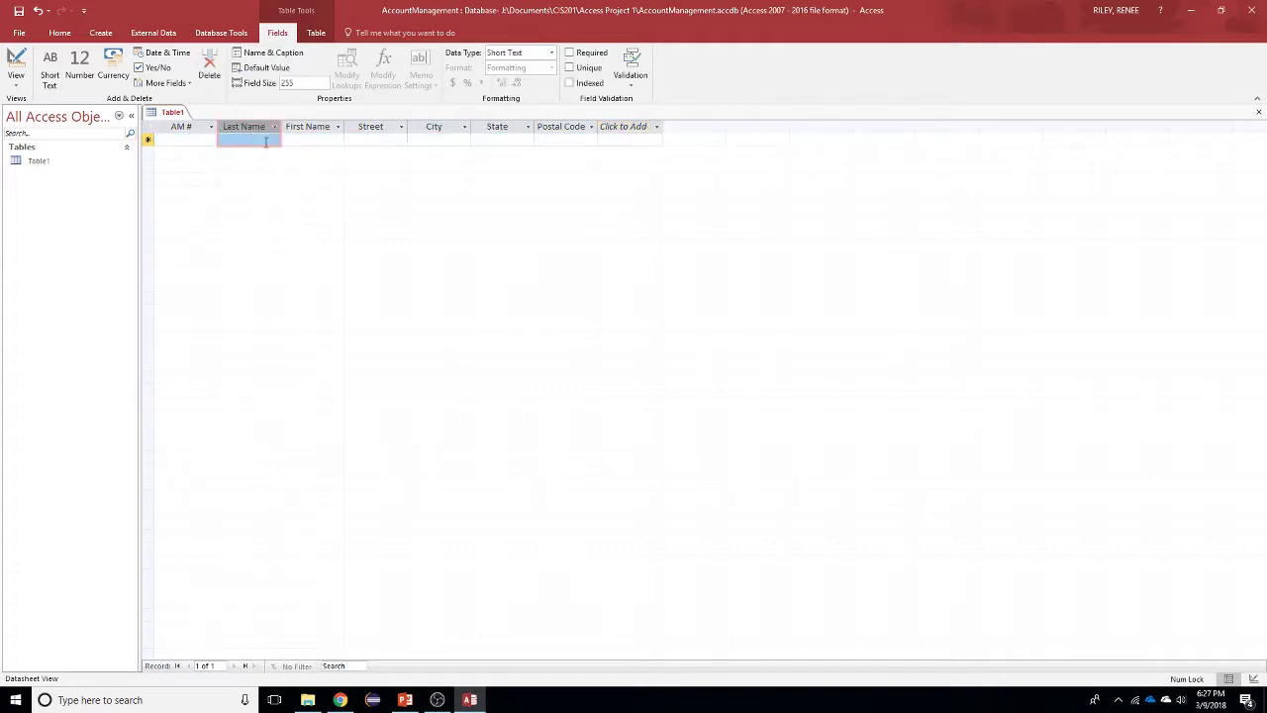
{"action": "left_click", "coordinate": [257, 55]}
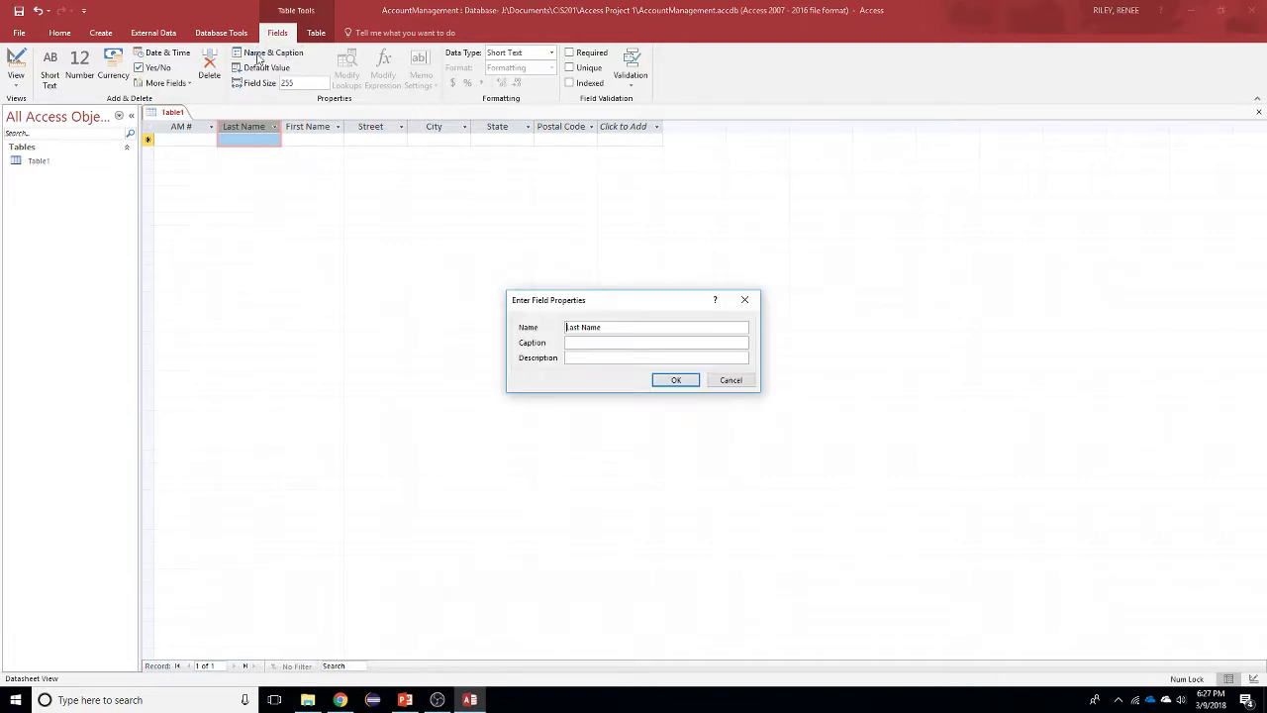
{"action": "left_click", "coordinate": [583, 358]}
{"action": "left_click", "coordinate": [663, 382]}
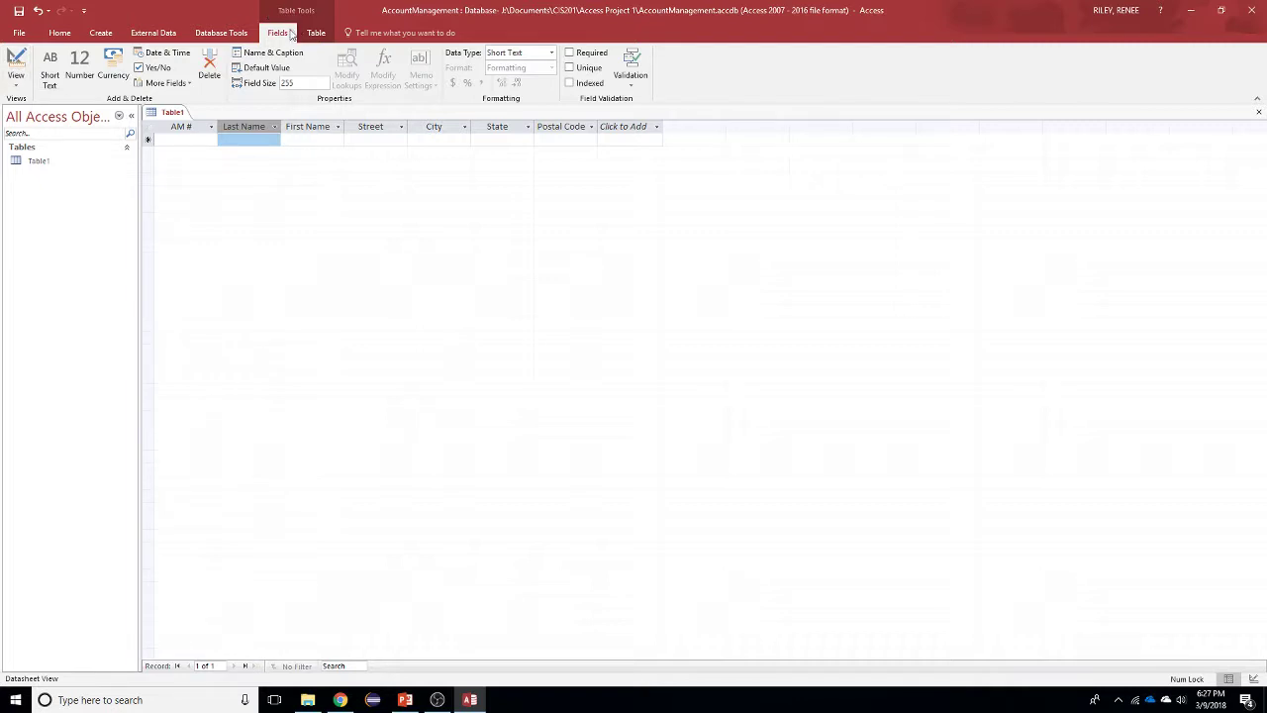
Step: Switch the table to Design view, saving it under the name AccountManager
{"action": "left_click", "coordinate": [14, 87]}
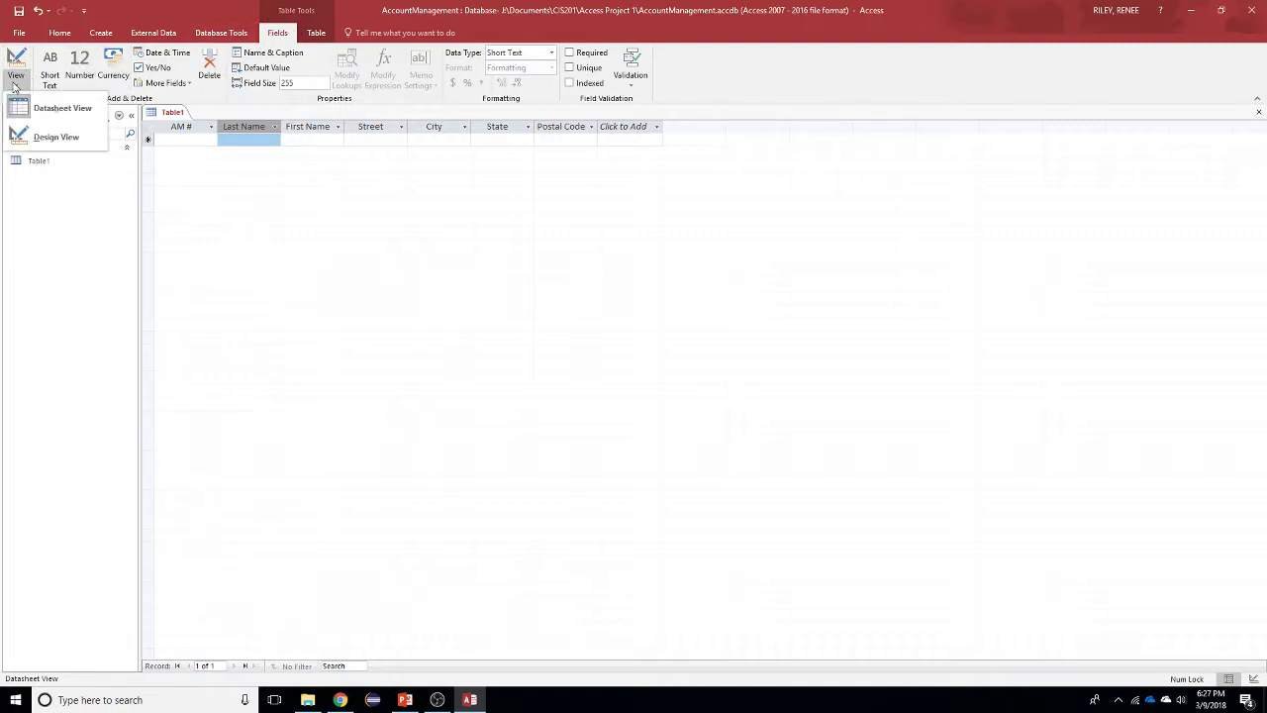
{"action": "left_click", "coordinate": [45, 137]}
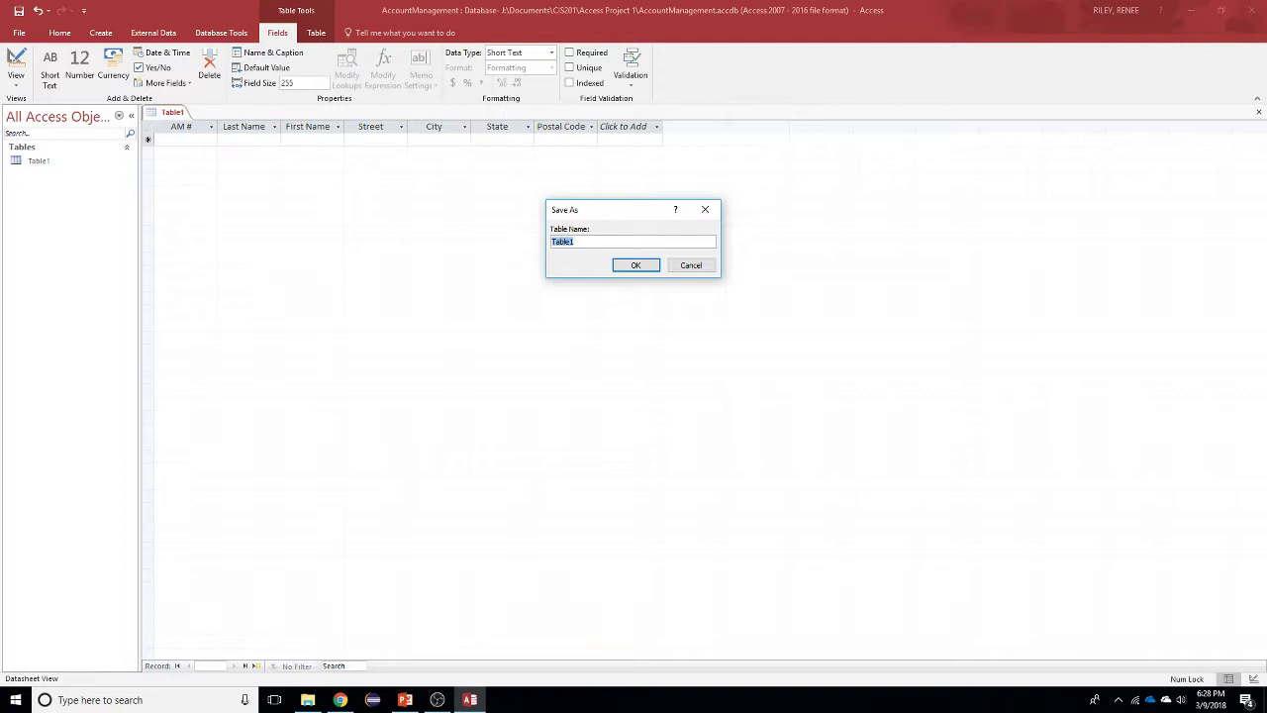
{"action": "type", "text": "AccountMa"}
{"action": "key", "text": "BackSpace"}
{"action": "key", "text": "BackSpace"}
{"action": "type", "text": "Manage"}
{"action": "left_click", "coordinate": [653, 270]}
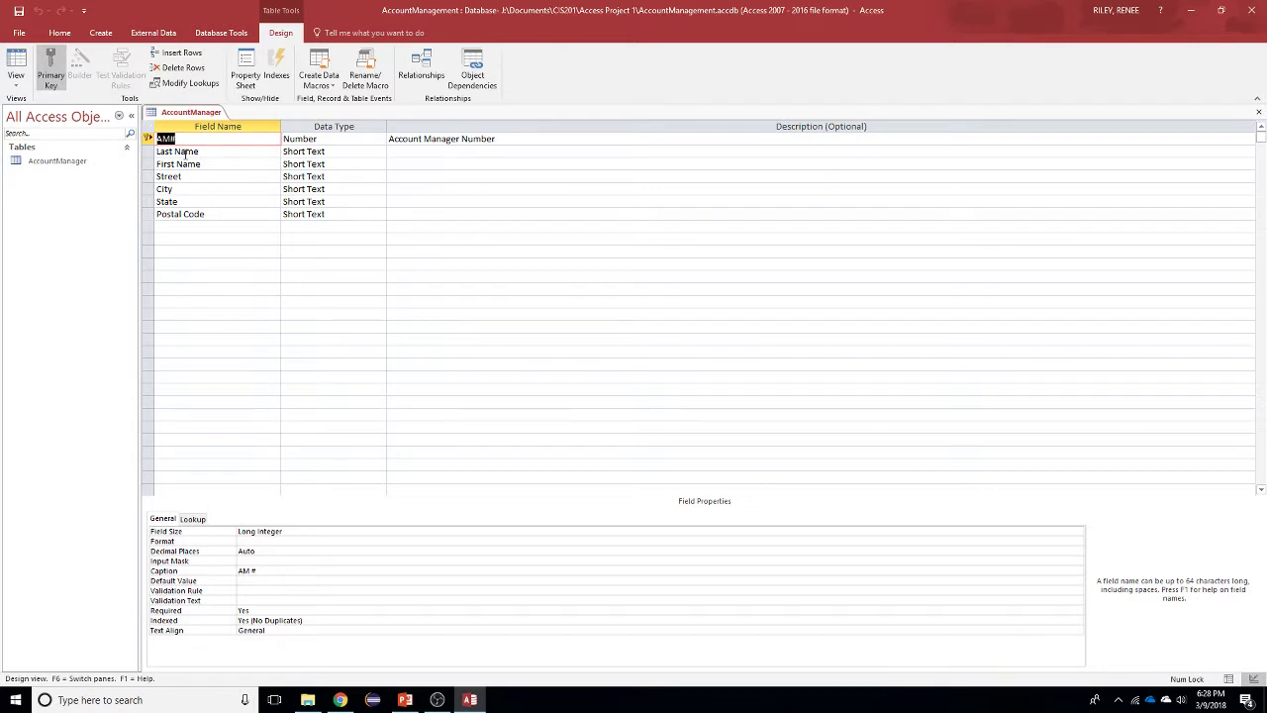
Step: Review the field properties of the Last Name, First Name and Street fields
{"action": "left_click", "coordinate": [184, 153]}
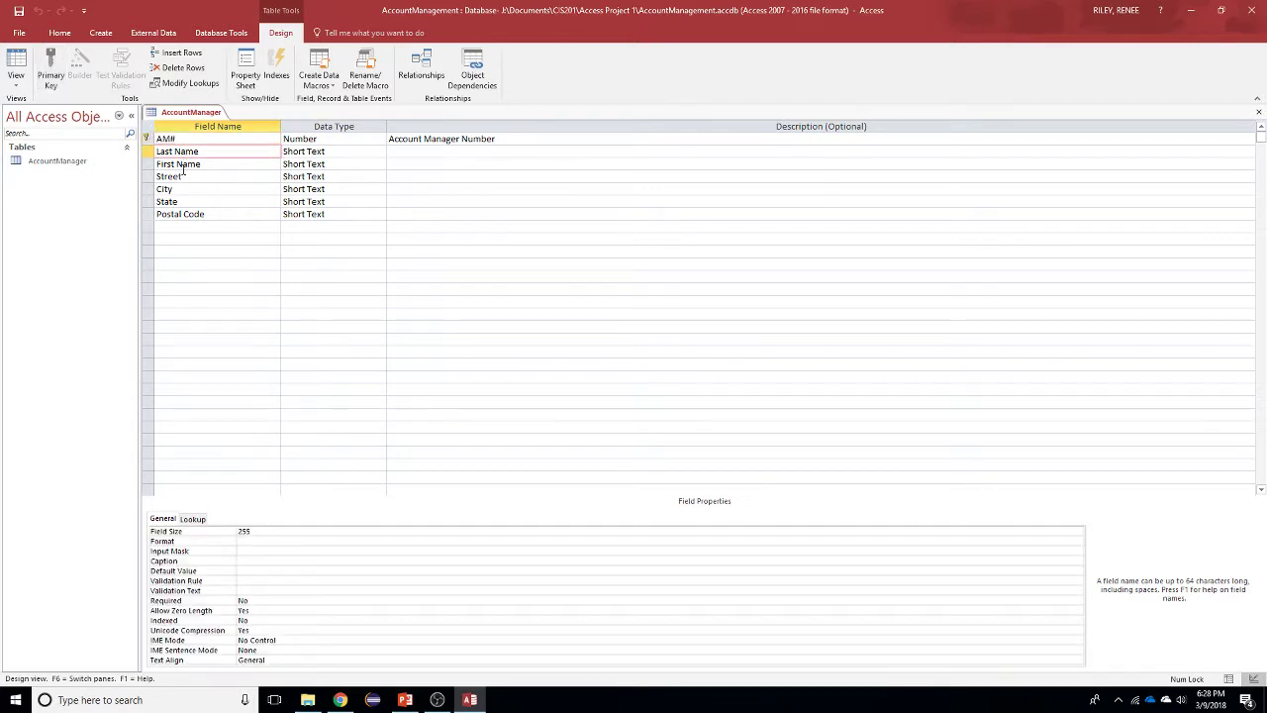
{"action": "left_click", "coordinate": [183, 164]}
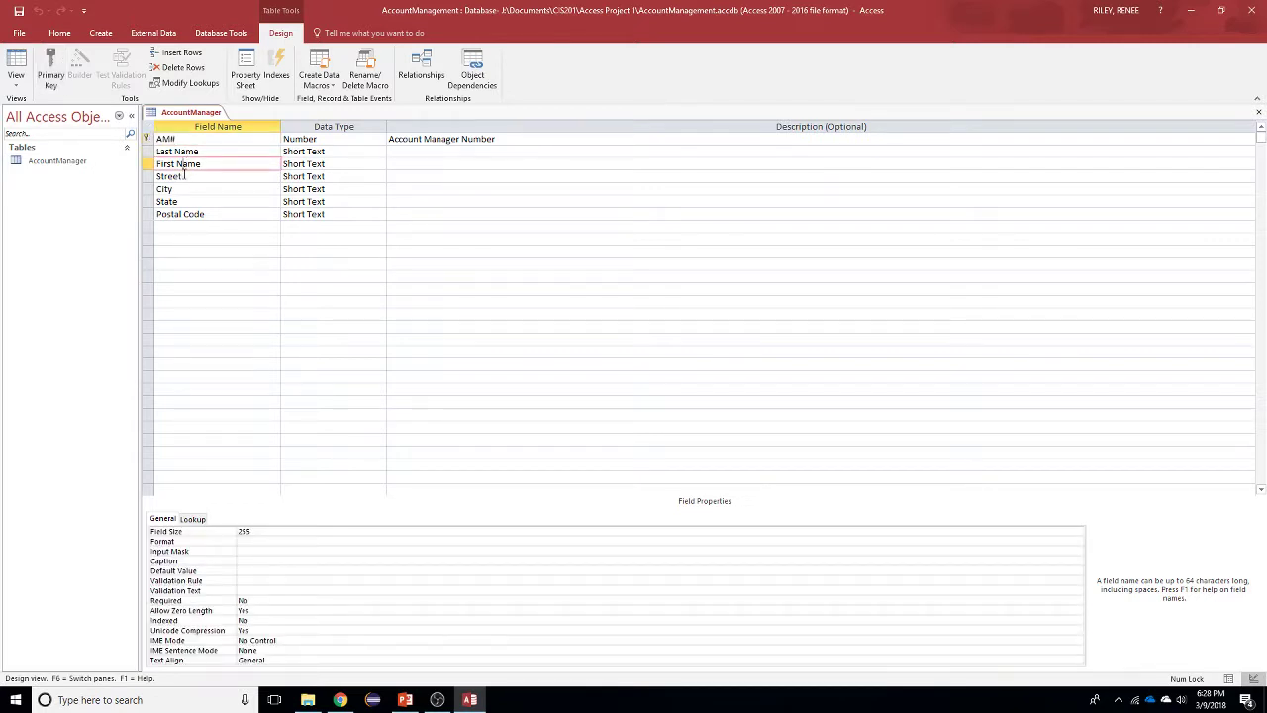
{"action": "left_click", "coordinate": [185, 175]}
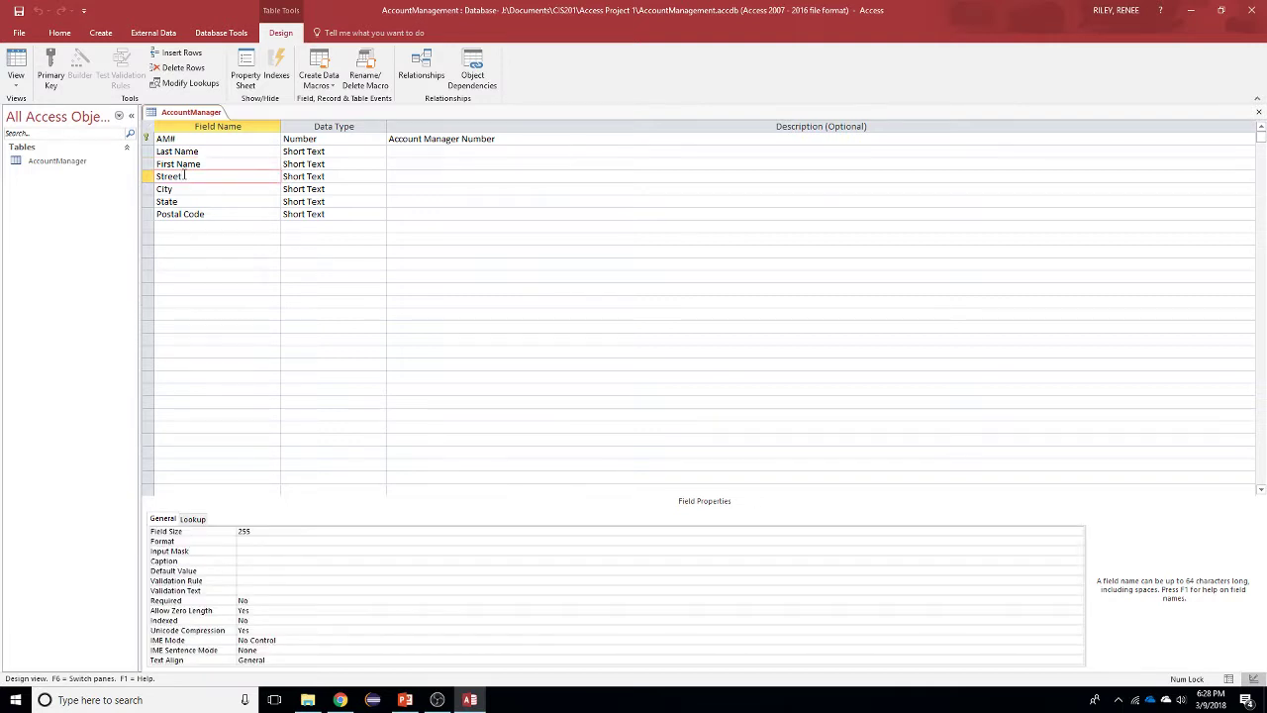
{"action": "left_click", "coordinate": [184, 151]}
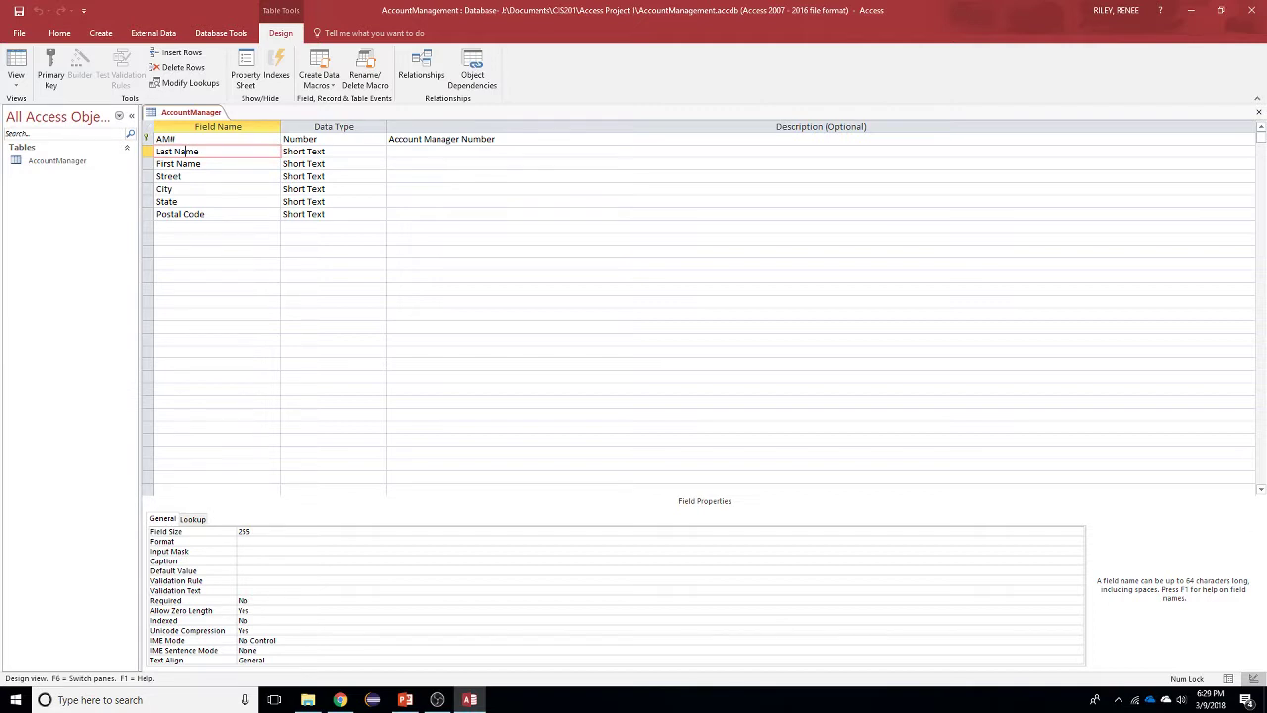
{"action": "key", "text": "alt+Tab"}
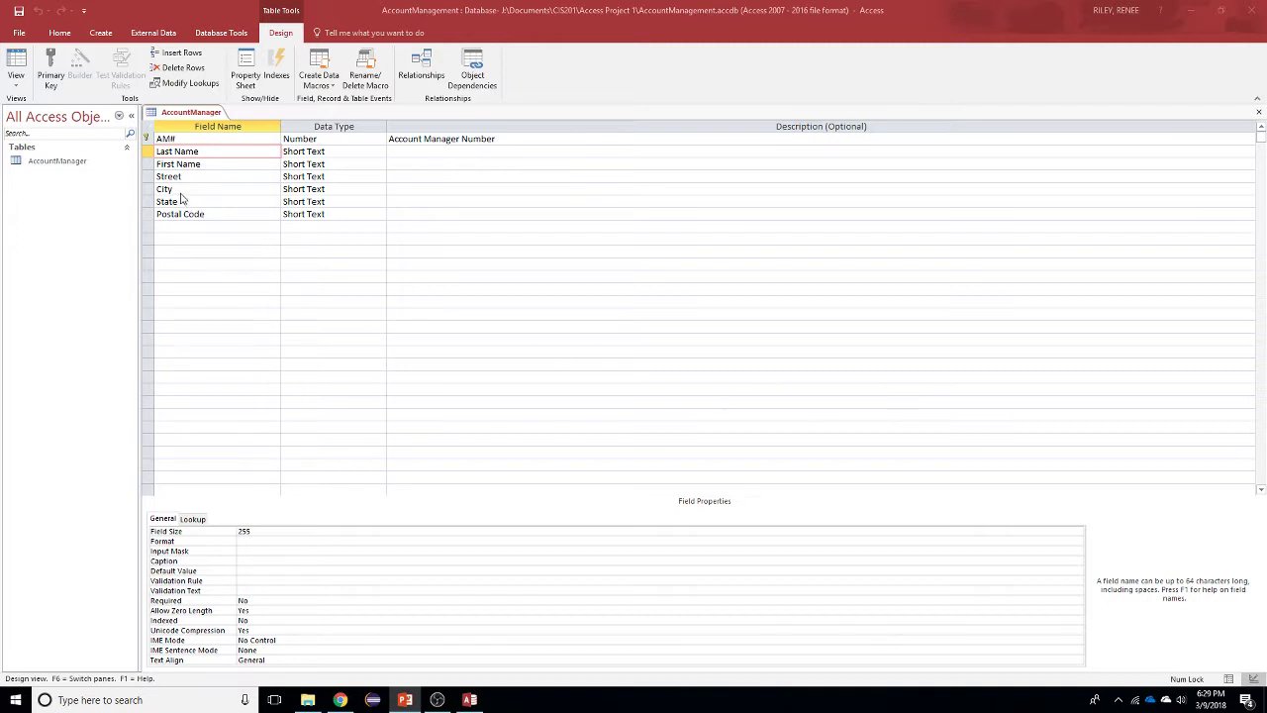
Step: Set the field size of the State field to 2
{"action": "left_click", "coordinate": [222, 202]}
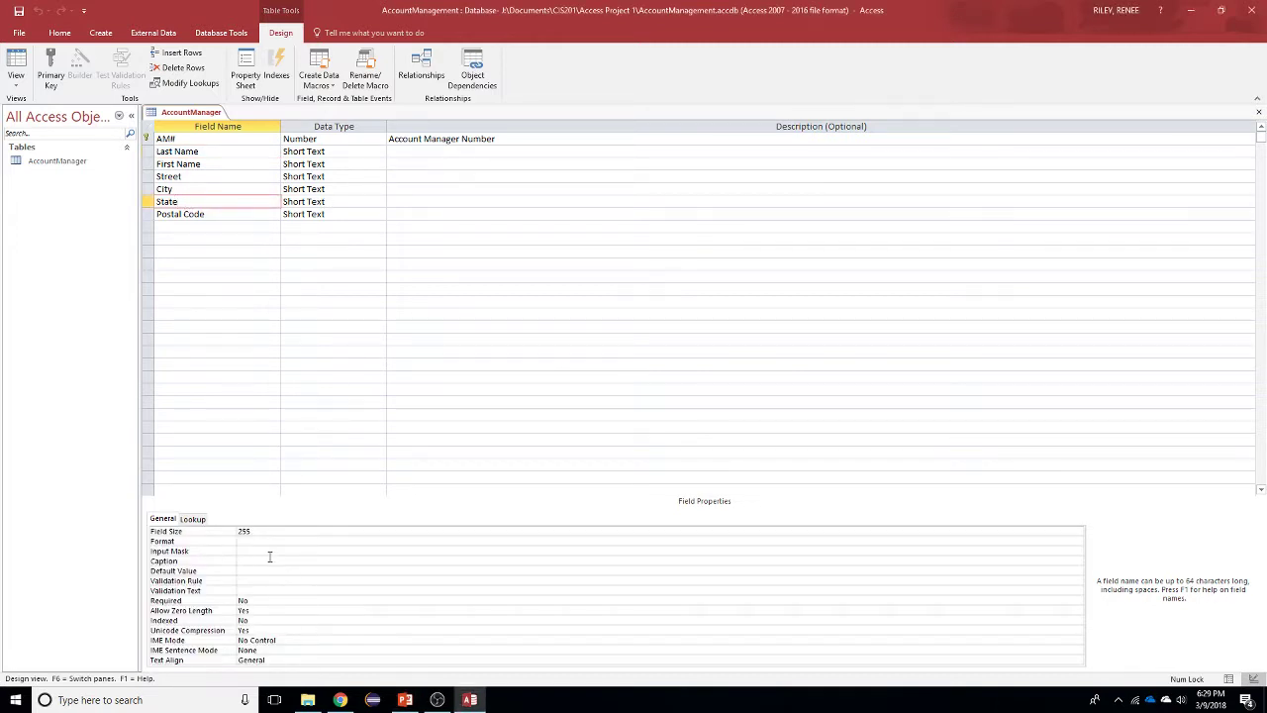
{"action": "left_click", "coordinate": [168, 529]}
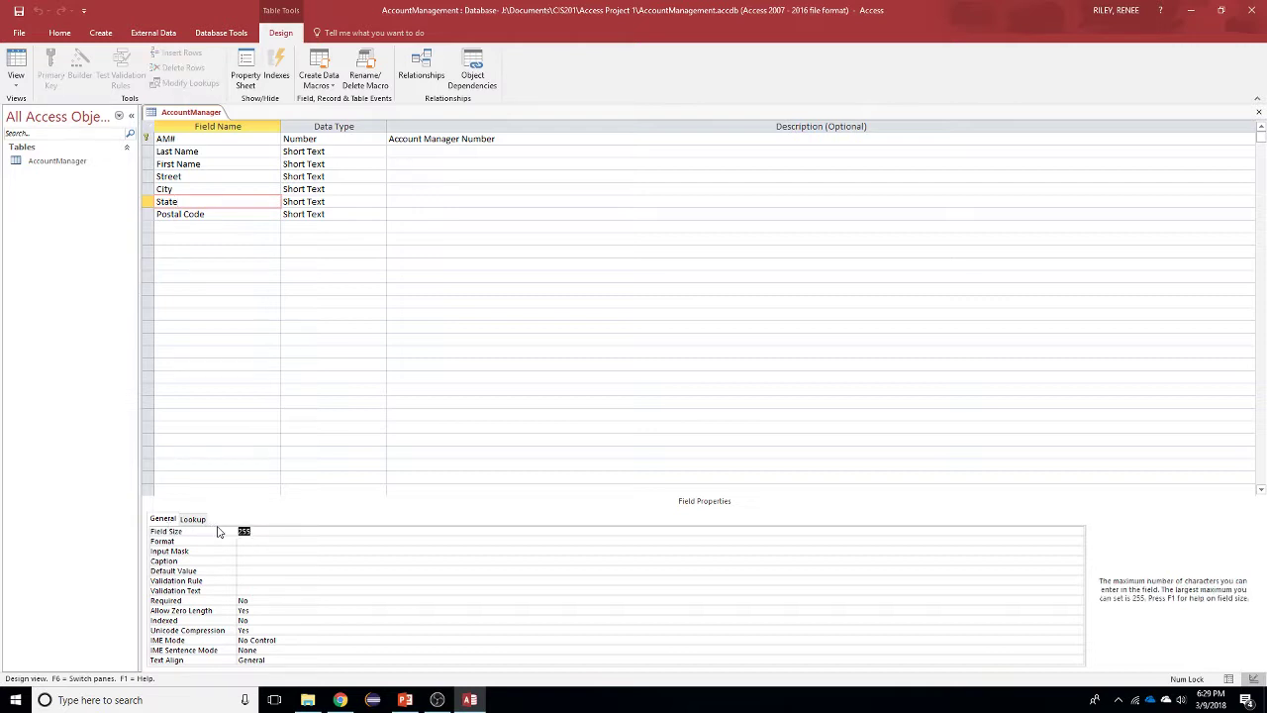
{"action": "type", "text": "2"}
Step: Add a field named Start Date below Postal Code with the Date/Time data type
{"action": "left_click", "coordinate": [185, 228]}
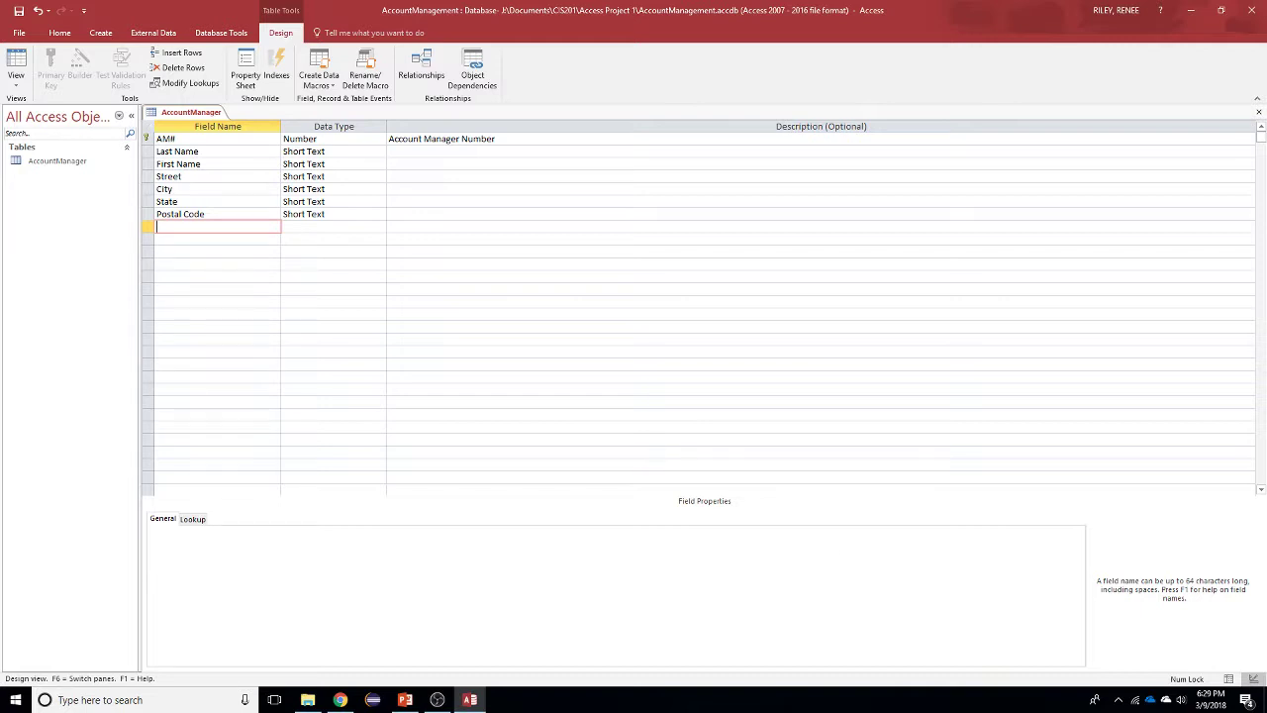
{"action": "key", "text": "alt+Tab"}
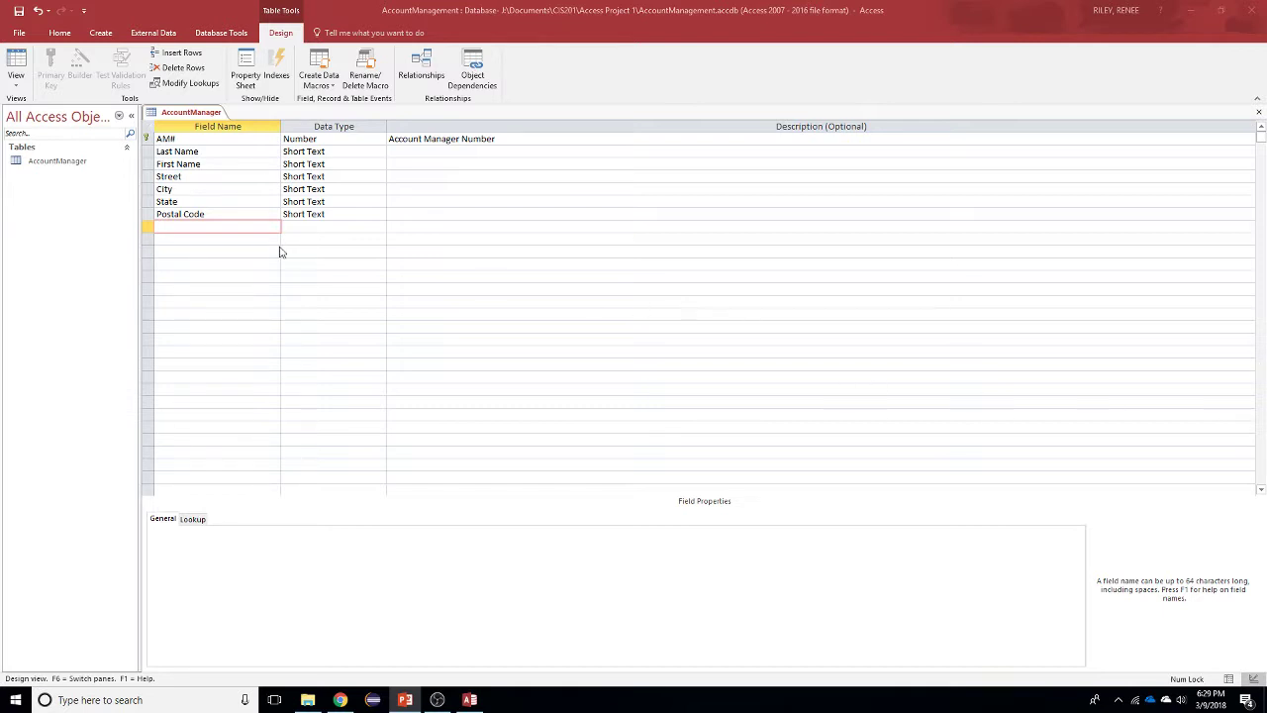
{"action": "left_click", "coordinate": [230, 228]}
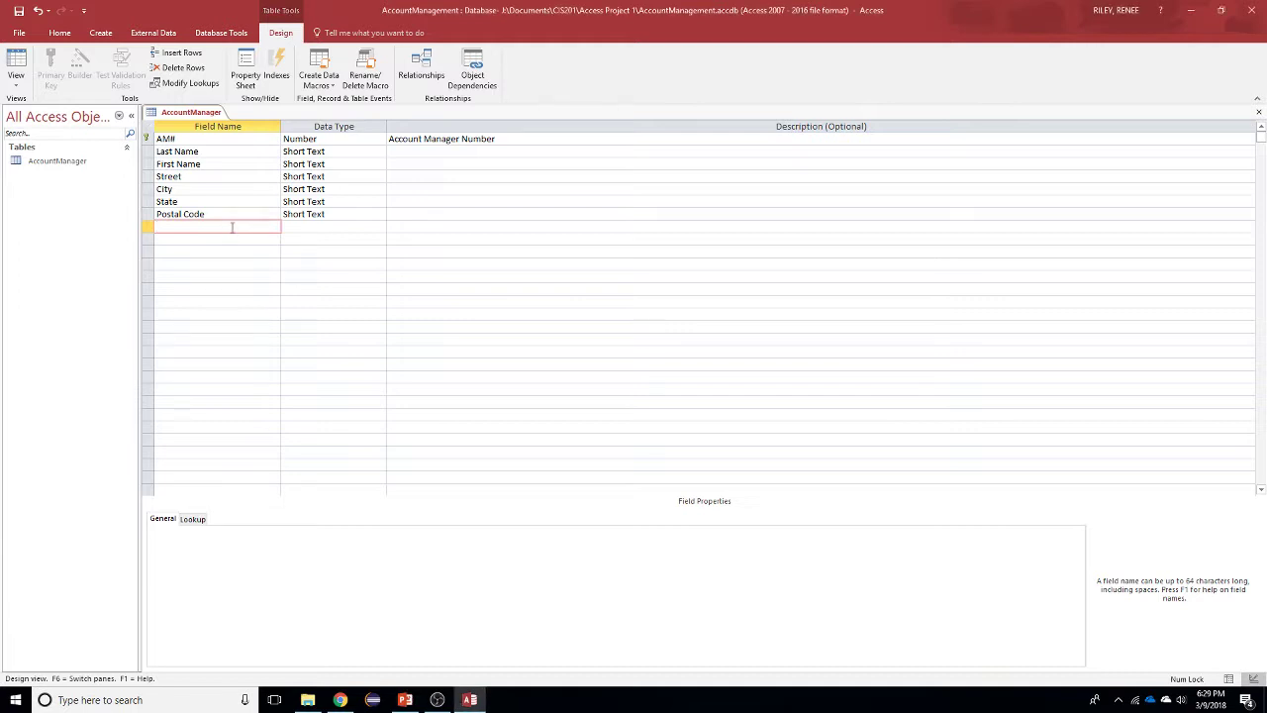
{"action": "type", "text": "Start Date"}
{"action": "left_click", "coordinate": [325, 231]}
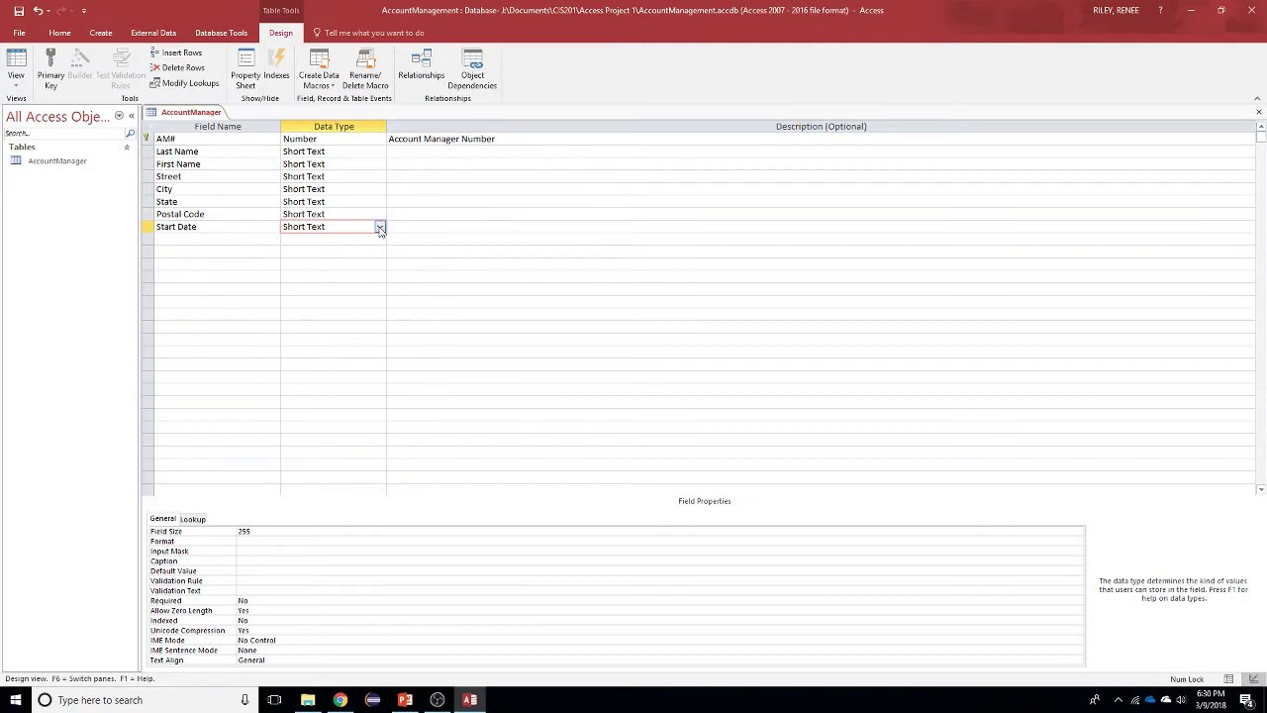
{"action": "left_click", "coordinate": [381, 227]}
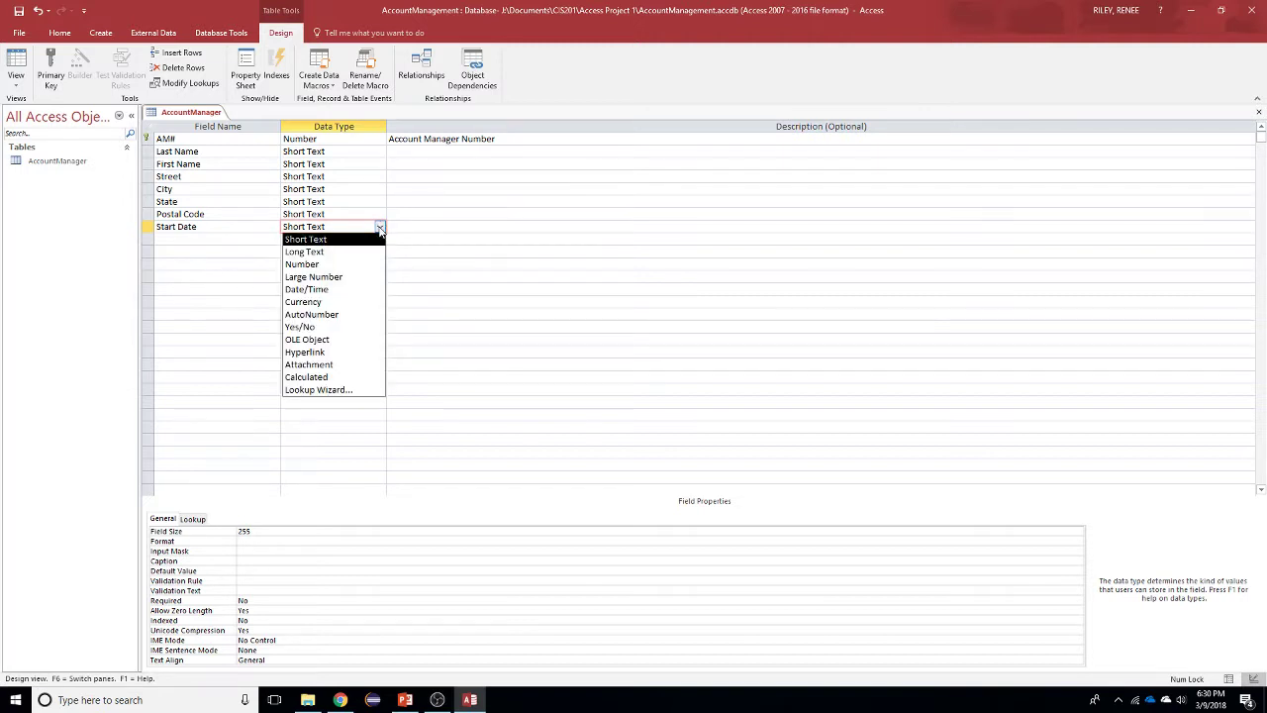
{"action": "left_click", "coordinate": [345, 289]}
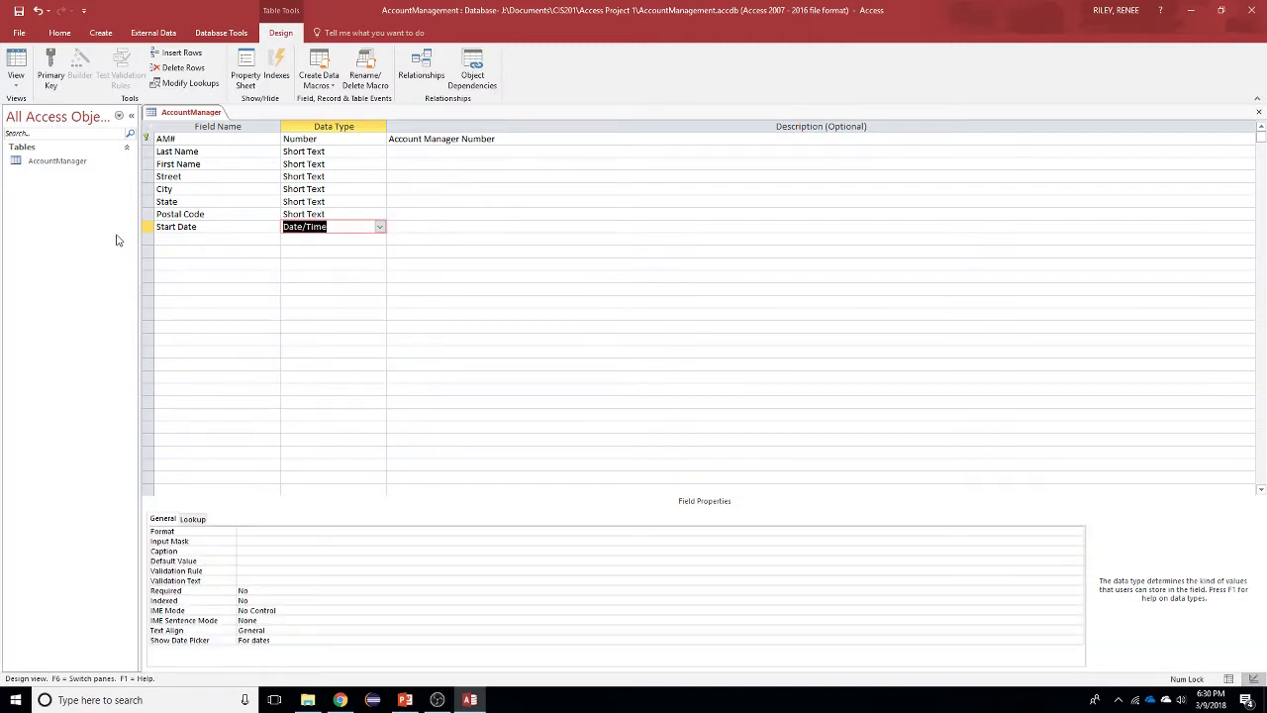
Step: Add a field named Salary below Start Date with the Currency data type
{"action": "left_click", "coordinate": [210, 244]}
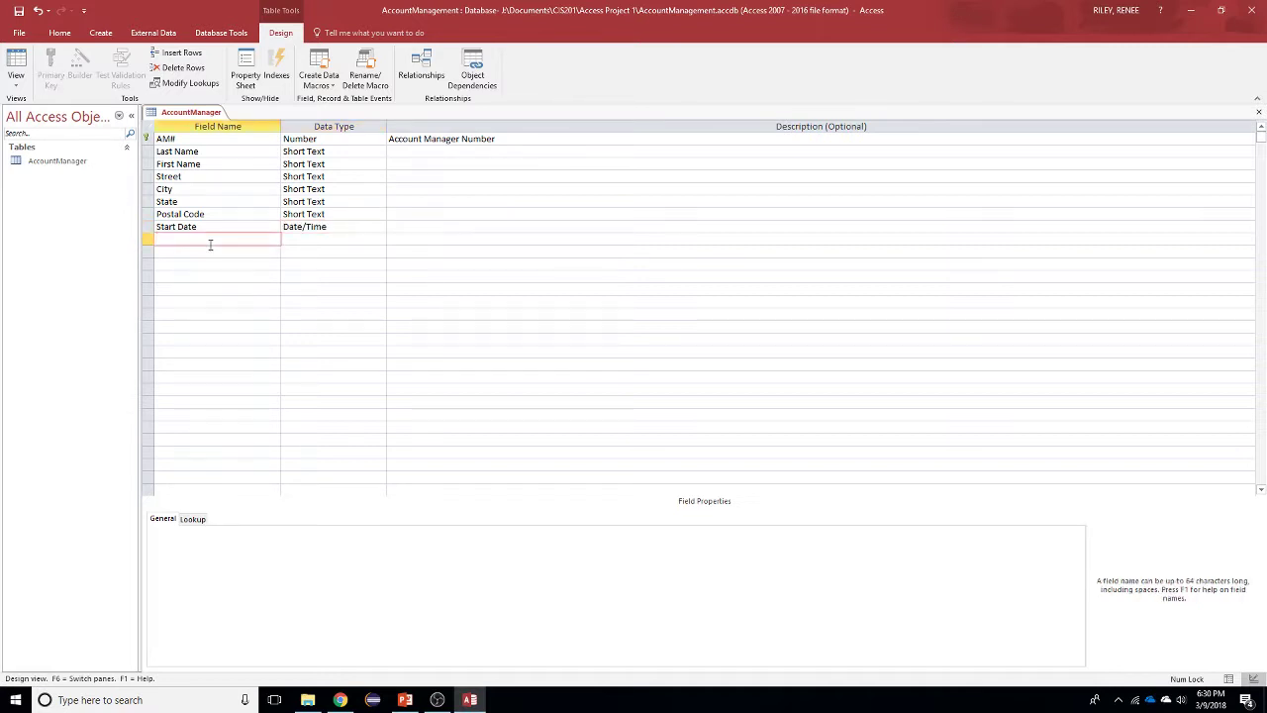
{"action": "type", "text": "Salary"}
{"action": "key", "text": "Tab"}
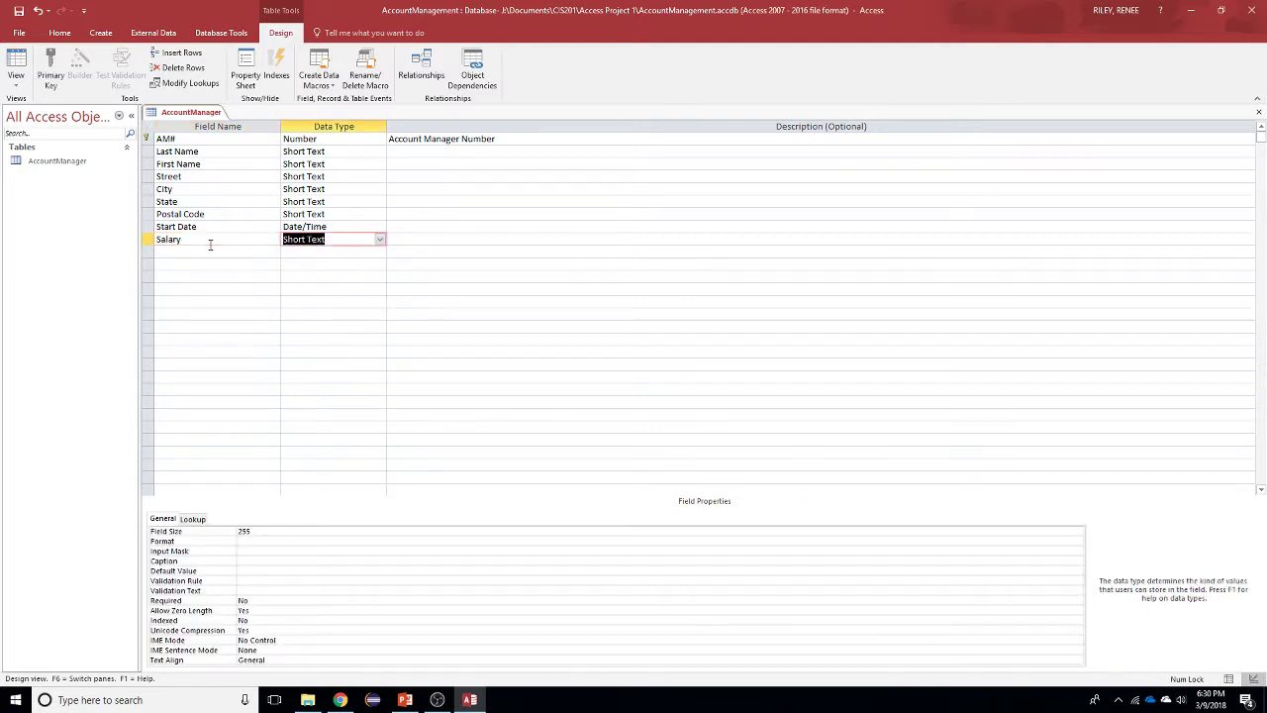
{"action": "left_click", "coordinate": [380, 238]}
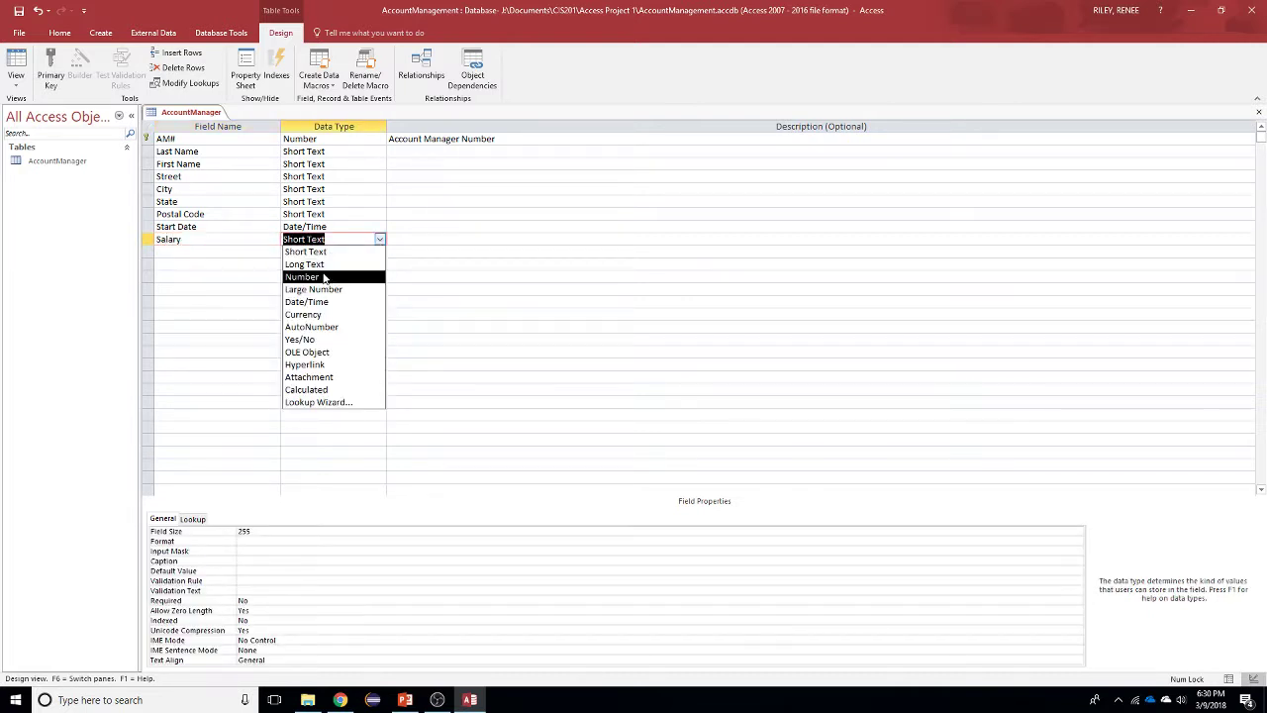
{"action": "left_click", "coordinate": [325, 314]}
Step: Add a field named Bonus Rate below Salary with the Number data type
{"action": "left_click", "coordinate": [211, 254]}
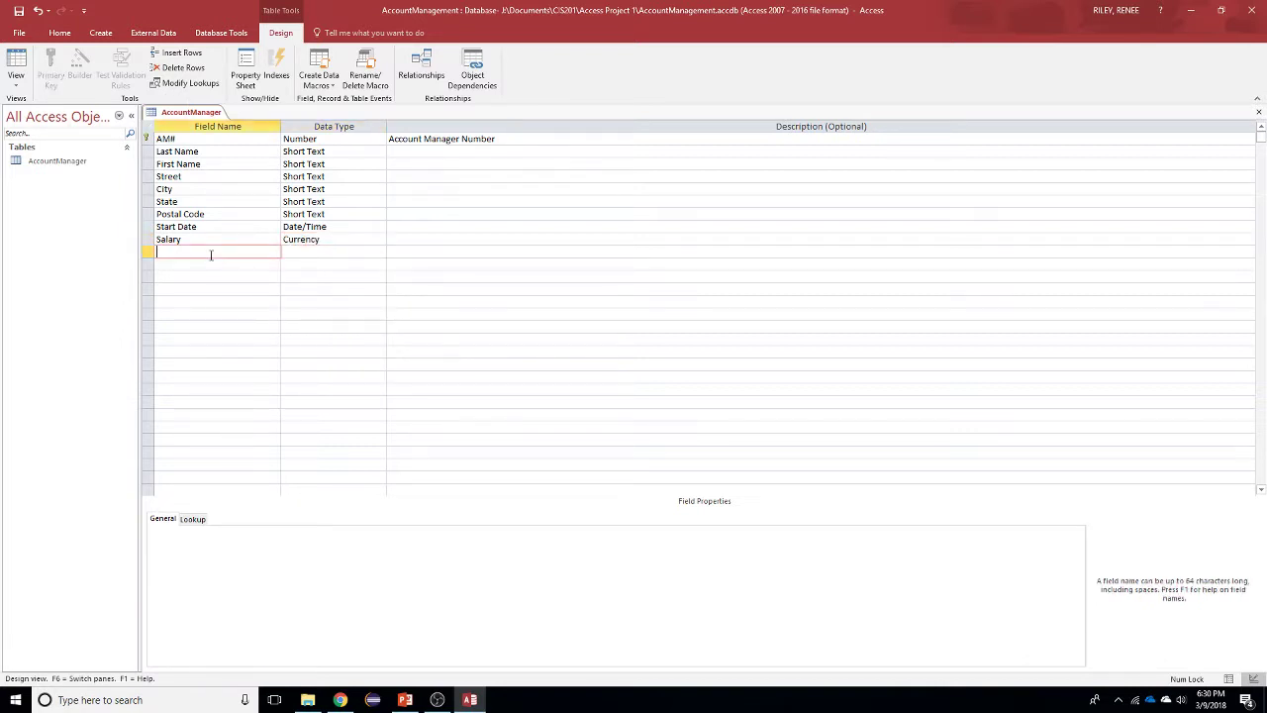
{"action": "type", "text": "Bonus Rate"}
{"action": "key", "text": "Tab"}
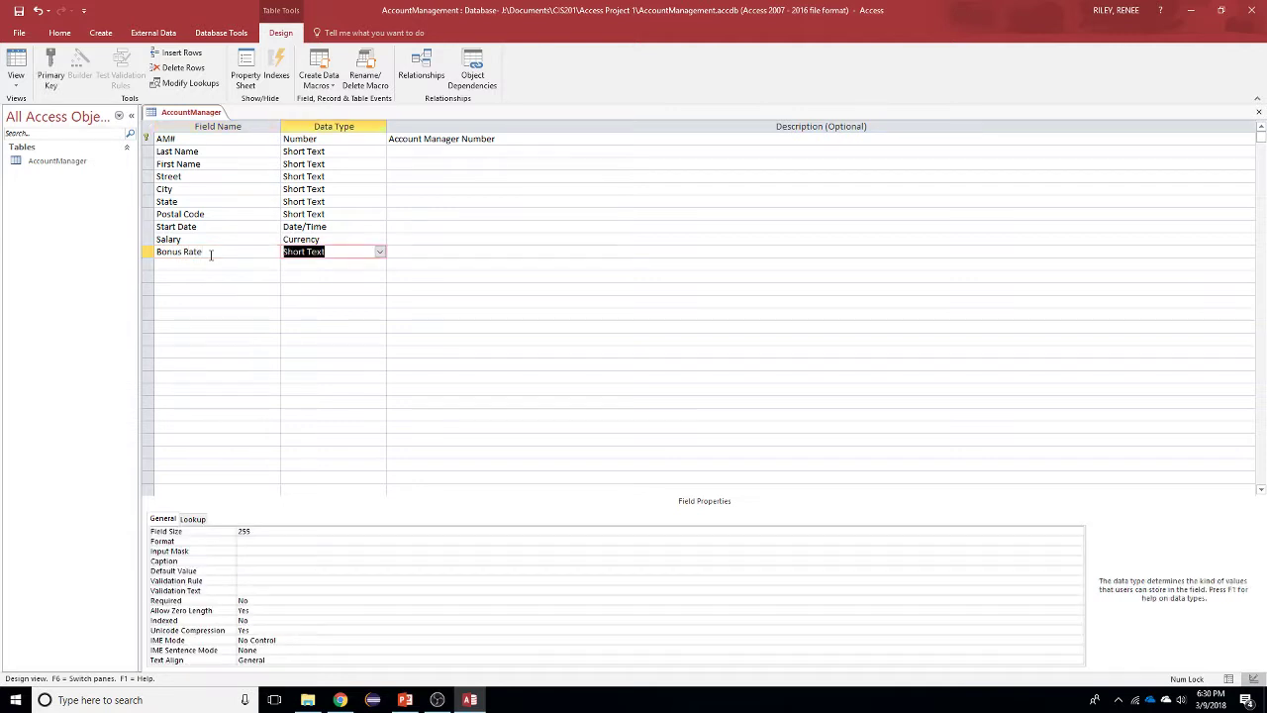
{"action": "left_click", "coordinate": [379, 252]}
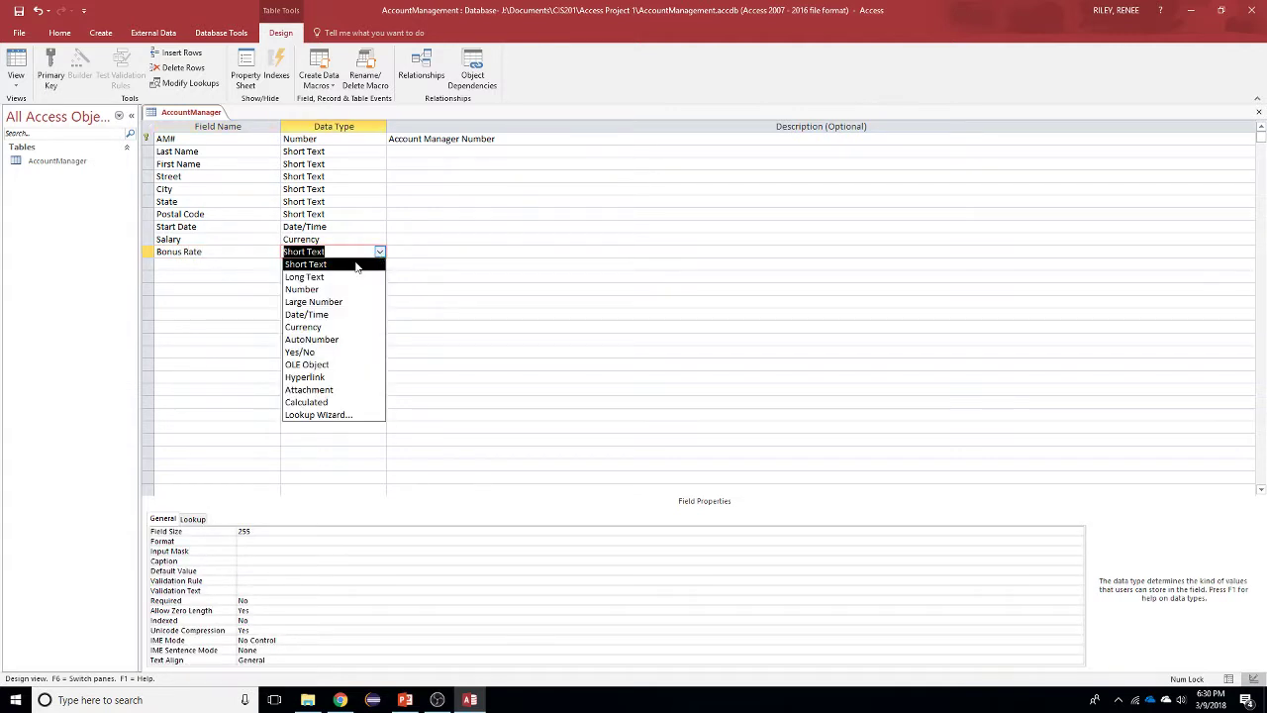
{"action": "left_click", "coordinate": [342, 289]}
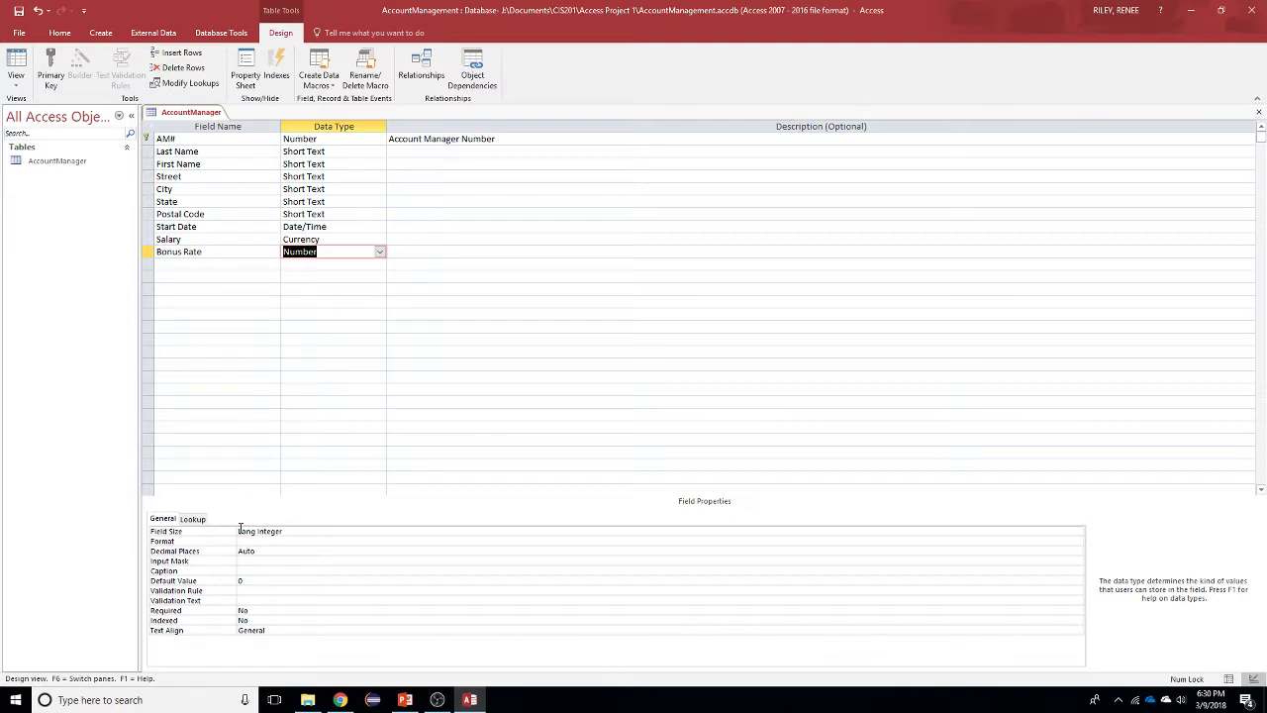
Step: Try to set the field size of the Bonus Rate field to 2
{"action": "left_click", "coordinate": [286, 533]}
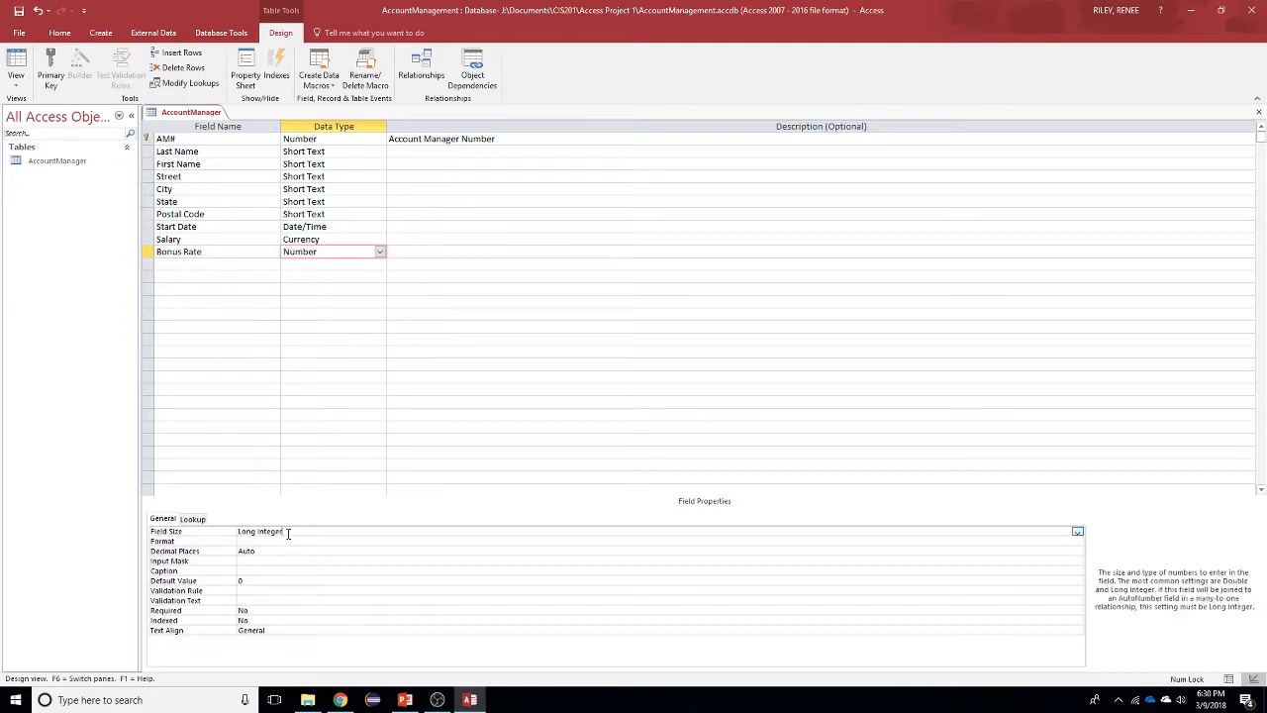
{"action": "left_click", "coordinate": [164, 518]}
{"action": "type", "text": "2"}
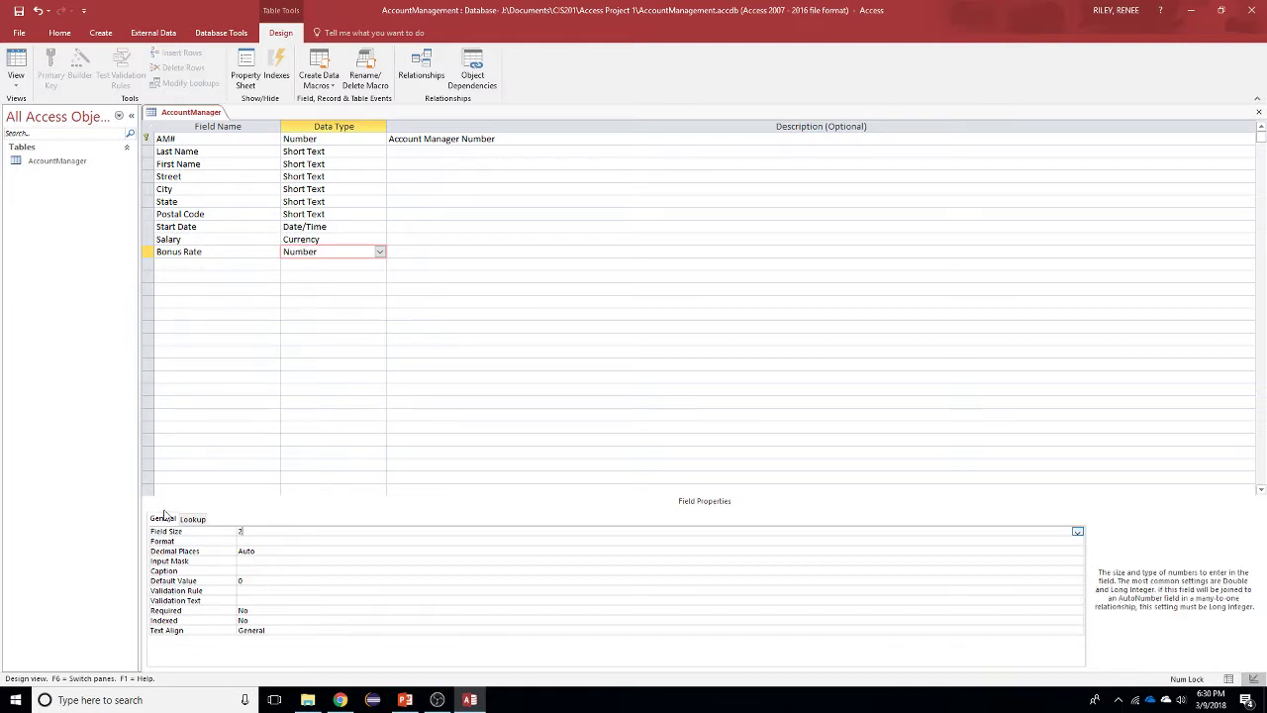
{"action": "key", "text": "Return"}
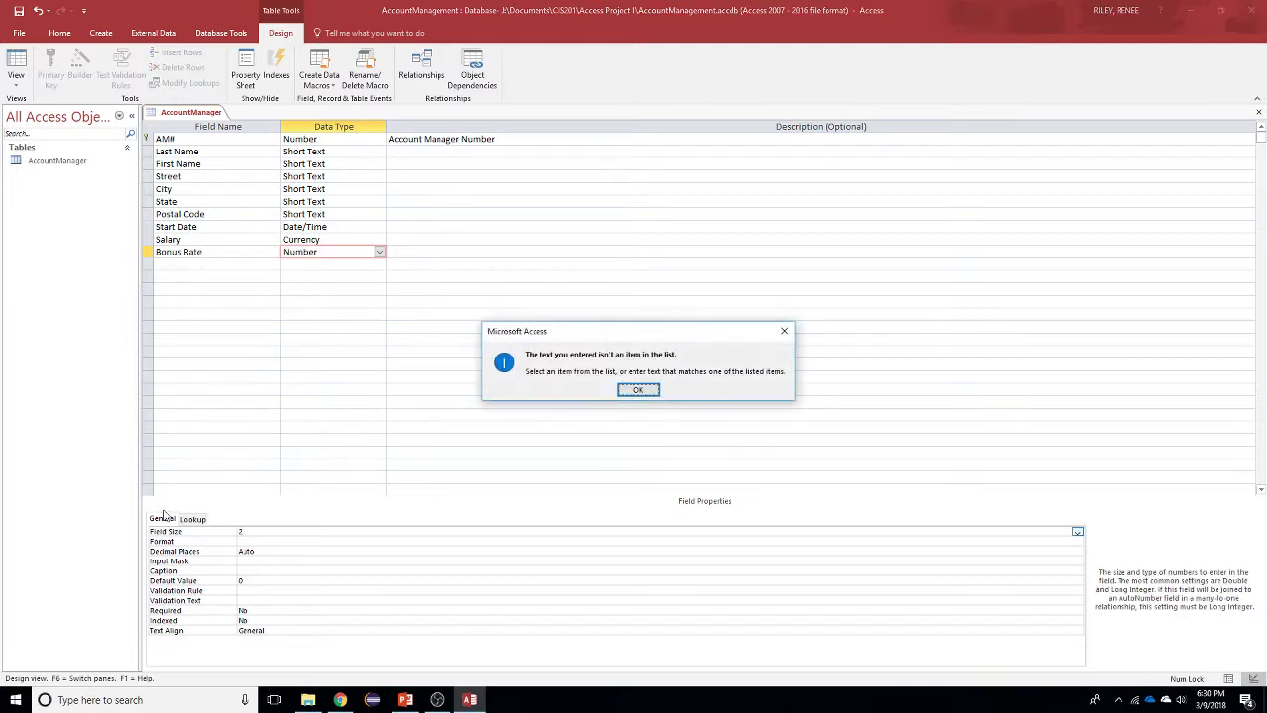
{"action": "left_click", "coordinate": [639, 388]}
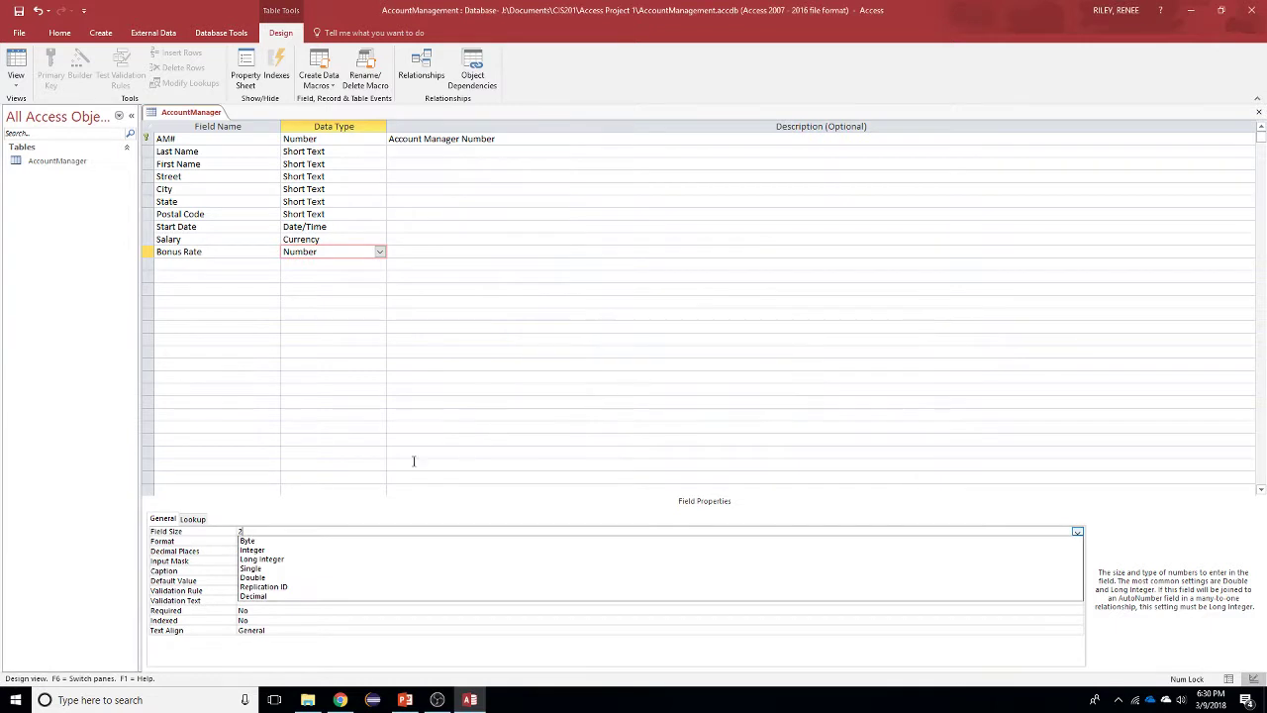
Step: Set the field size of the Bonus Rate field to Integer
{"action": "left_click", "coordinate": [253, 549]}
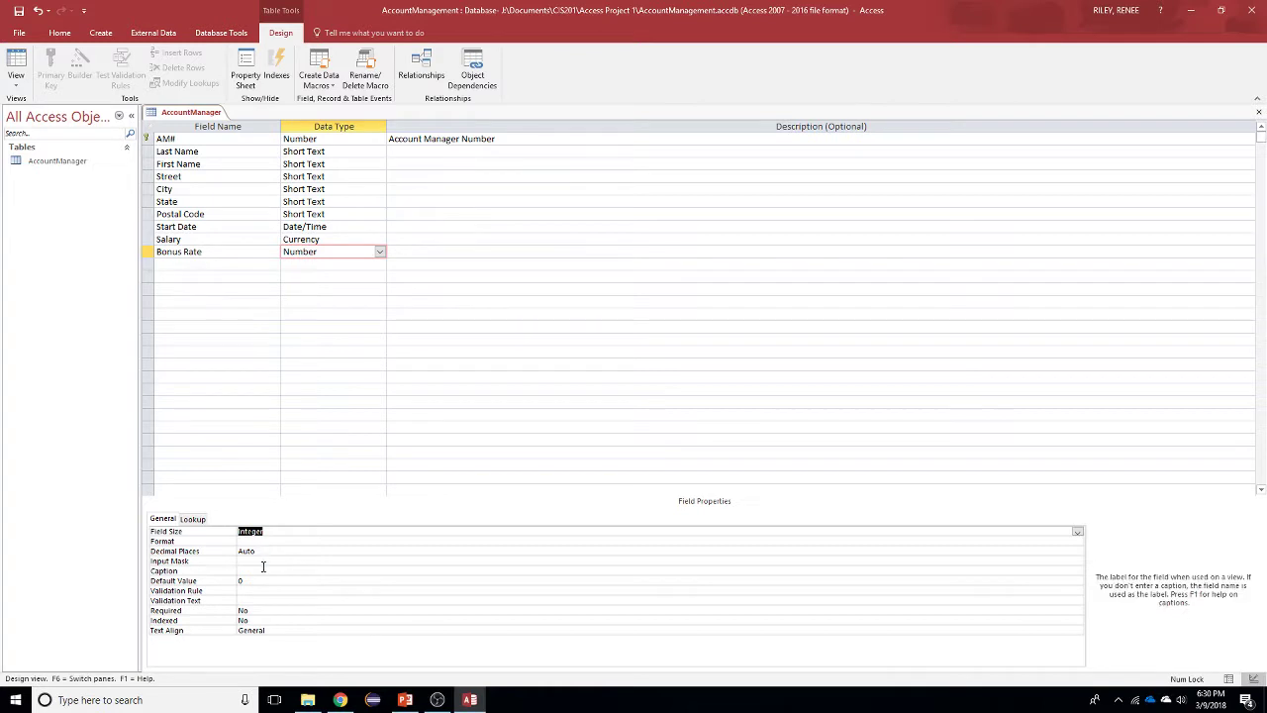
{"action": "left_click", "coordinate": [260, 580]}
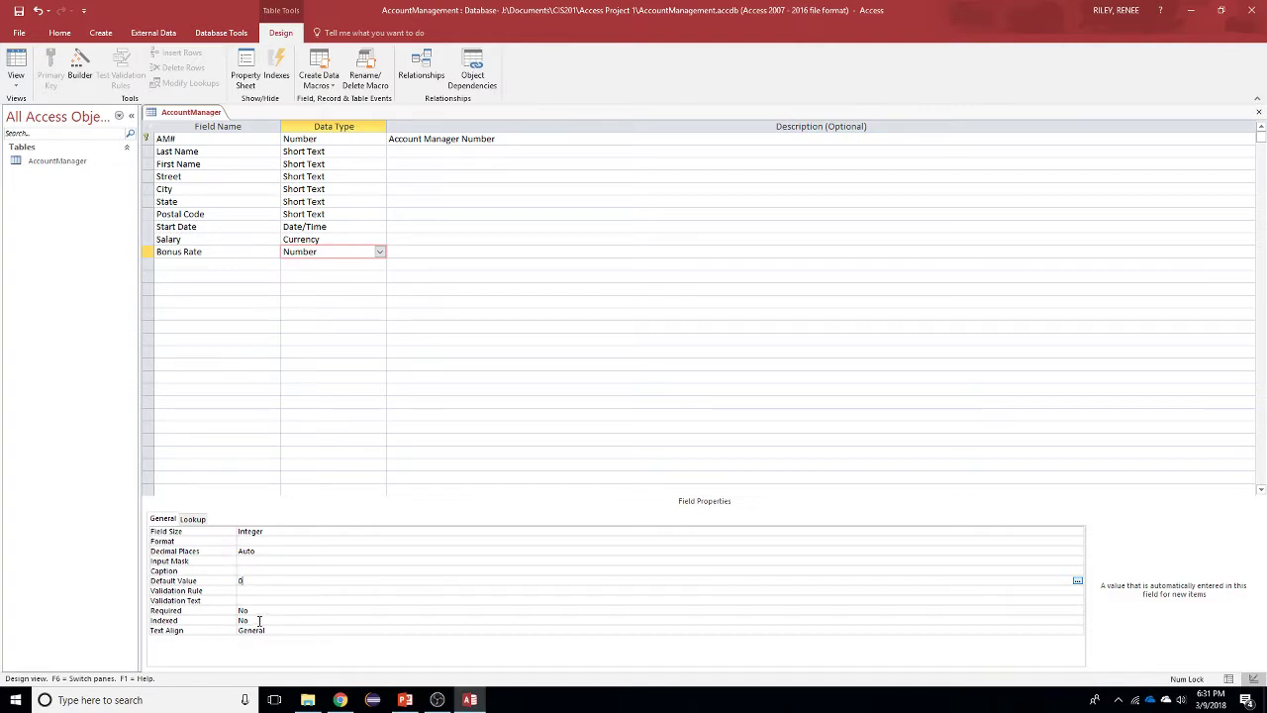
{"action": "left_click", "coordinate": [193, 519]}
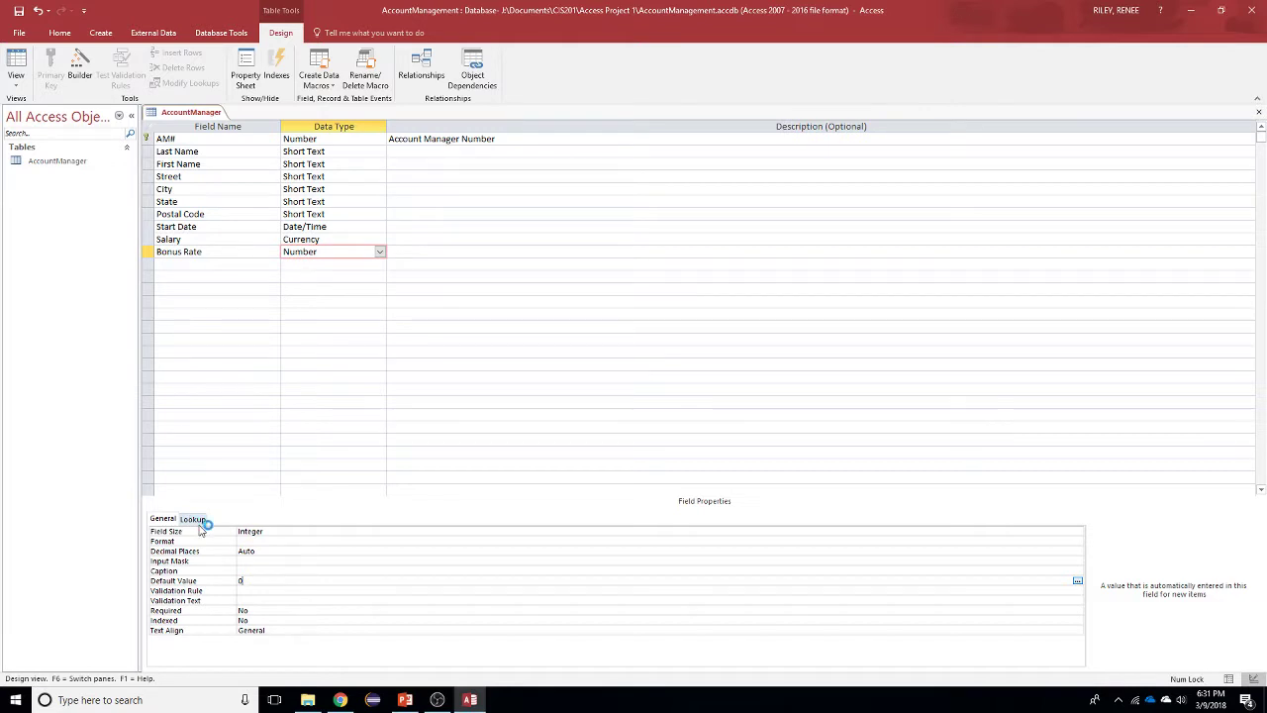
{"action": "left_click", "coordinate": [307, 530]}
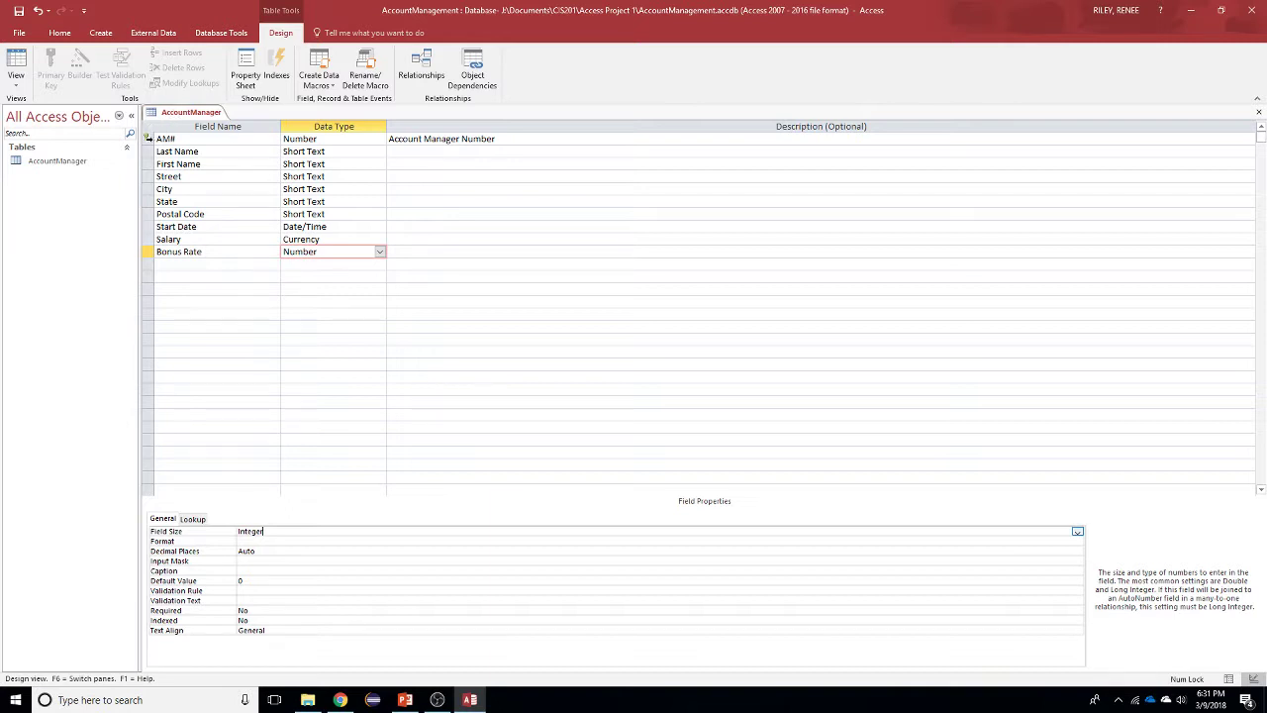
Step: Select the AM# primary key row, save the table design and show the table in Datasheet view
{"action": "left_click", "coordinate": [147, 138]}
{"action": "left_click", "coordinate": [54, 77]}
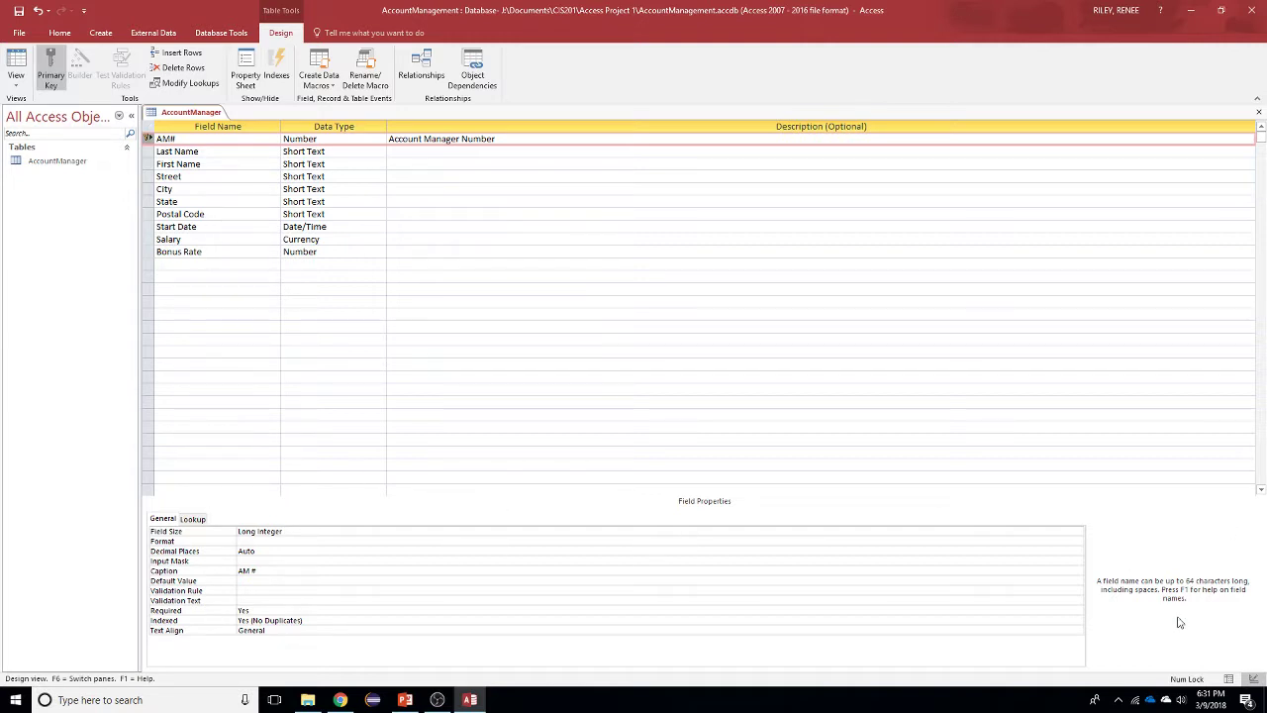
{"action": "left_click", "coordinate": [1229, 681]}
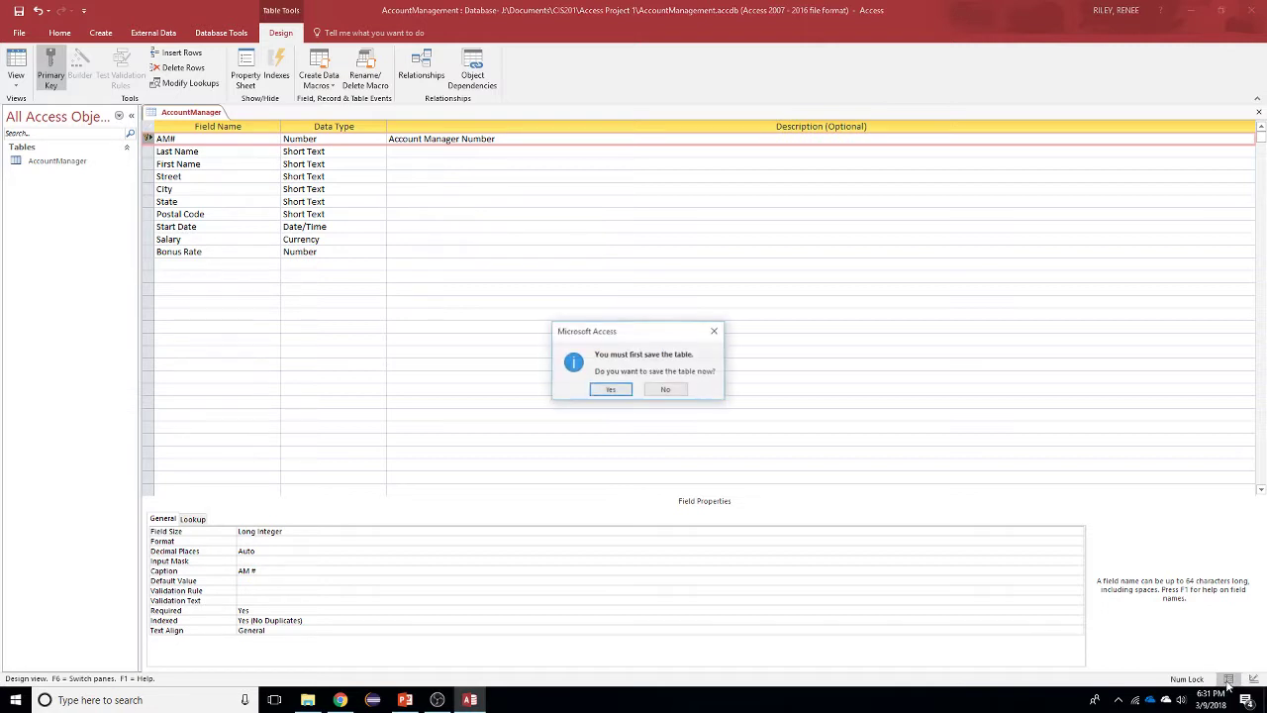
{"action": "left_click", "coordinate": [611, 391]}
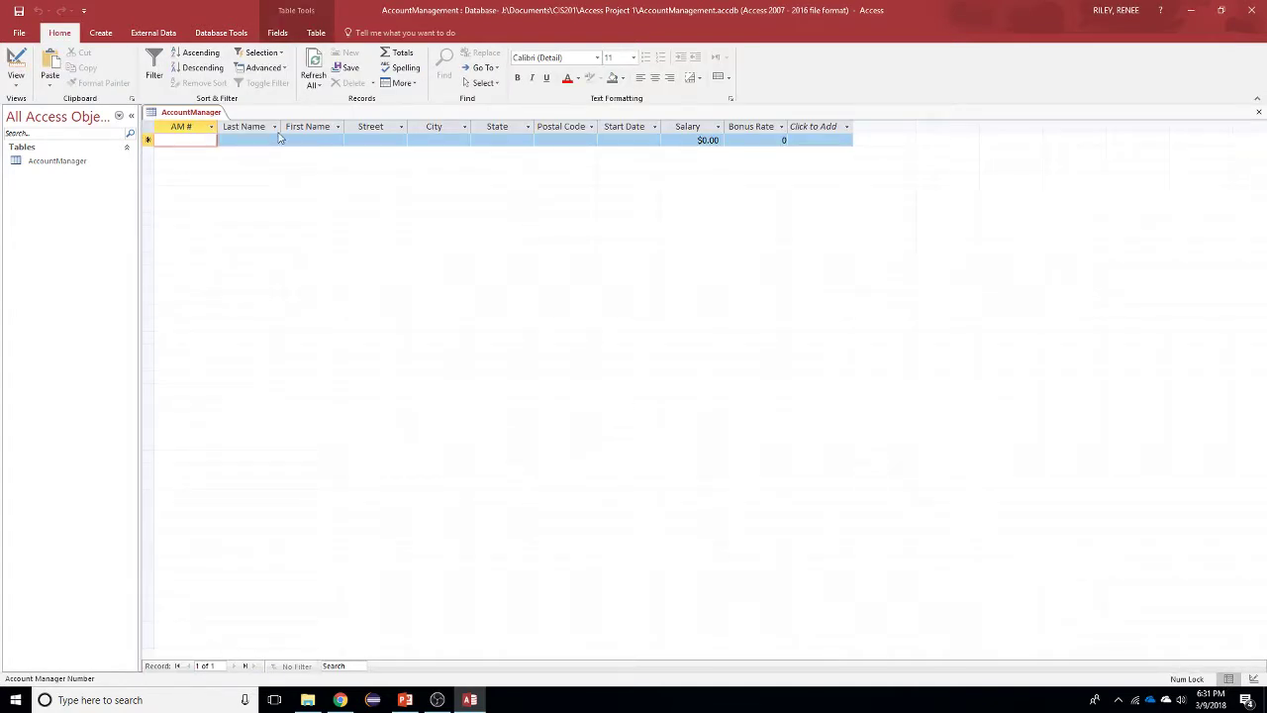
Step: Switch the table to Design view and back to Datasheet view, and close the AccountManager table
{"action": "left_click", "coordinate": [1253, 680]}
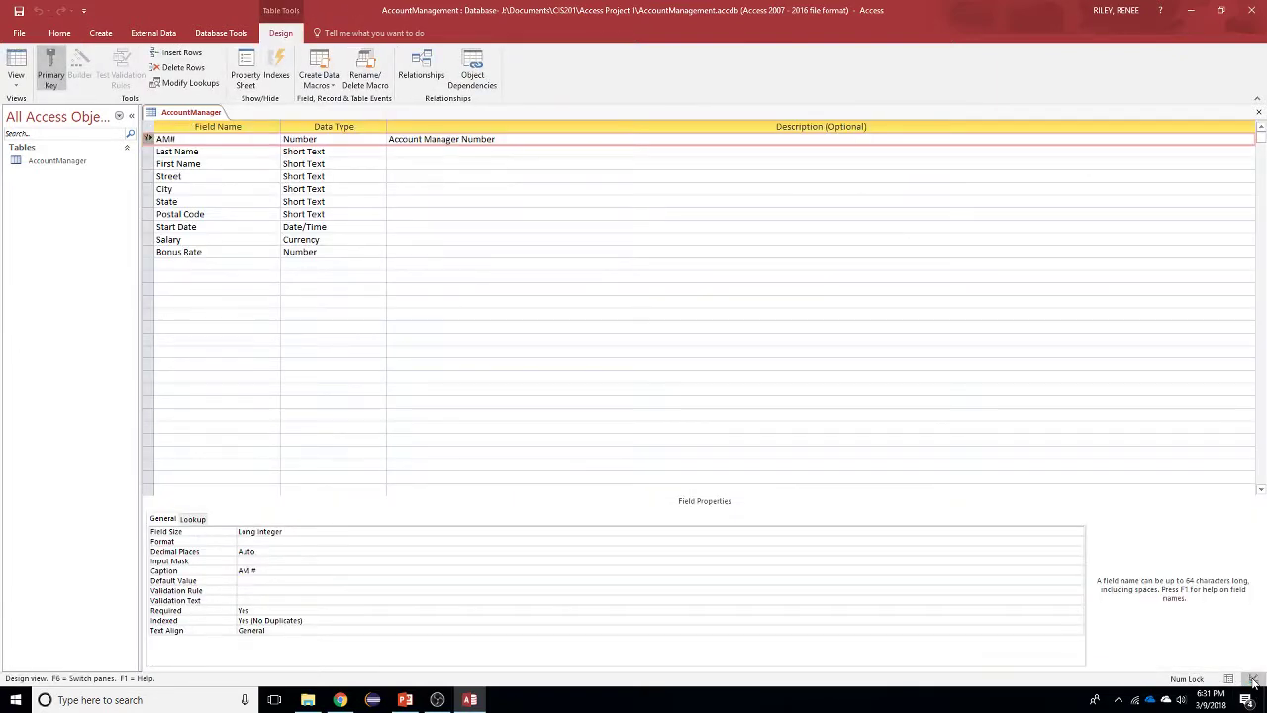
{"action": "left_click", "coordinate": [1229, 679]}
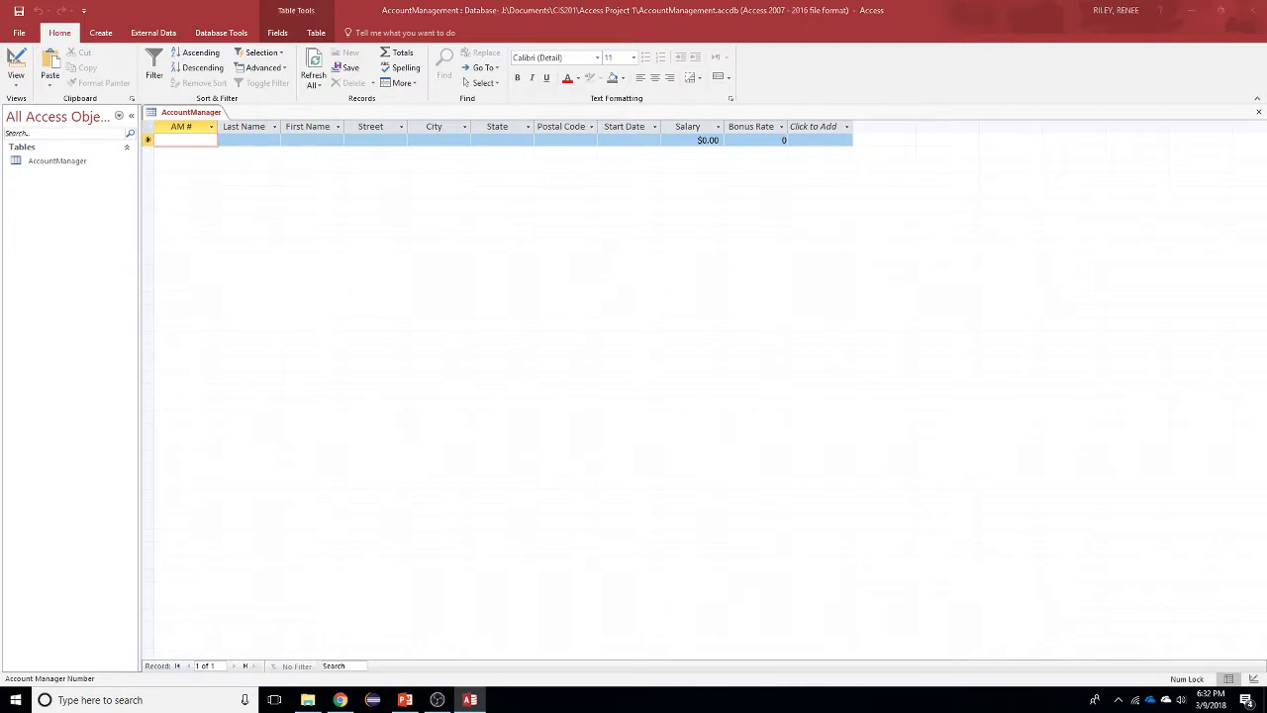
{"action": "key", "text": "alt+Tab"}
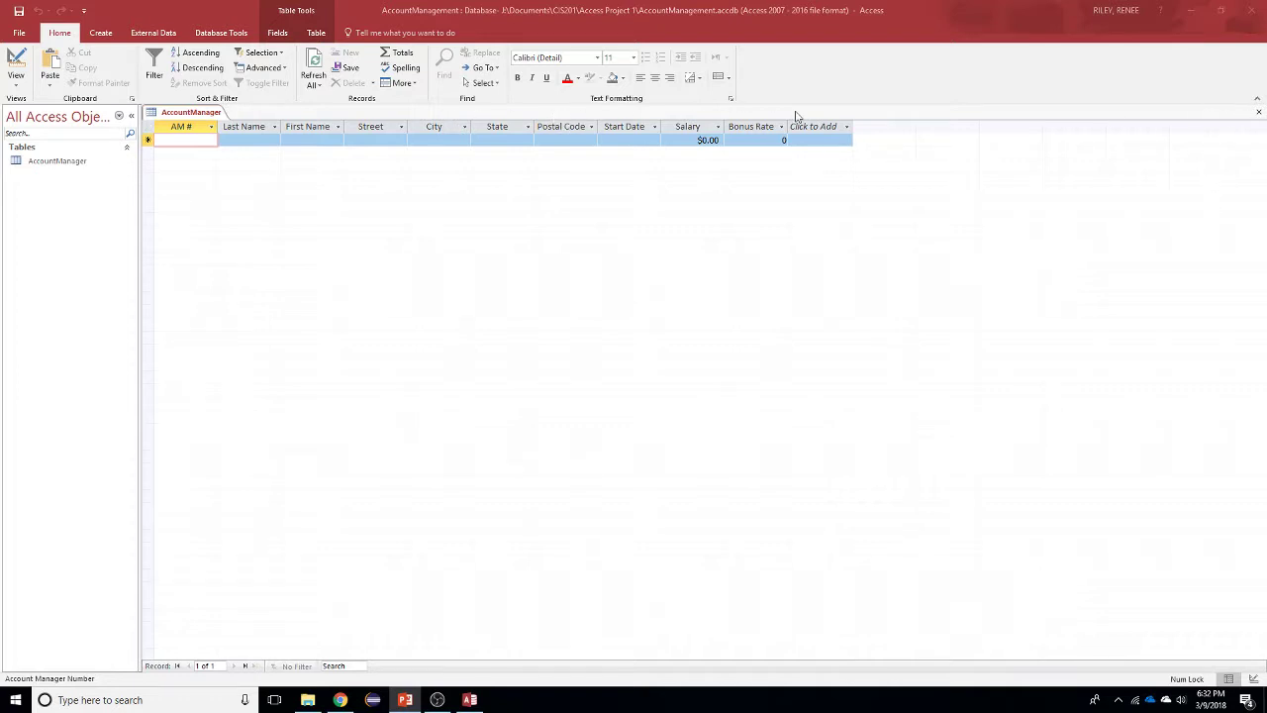
{"action": "left_click", "coordinate": [1259, 113]}
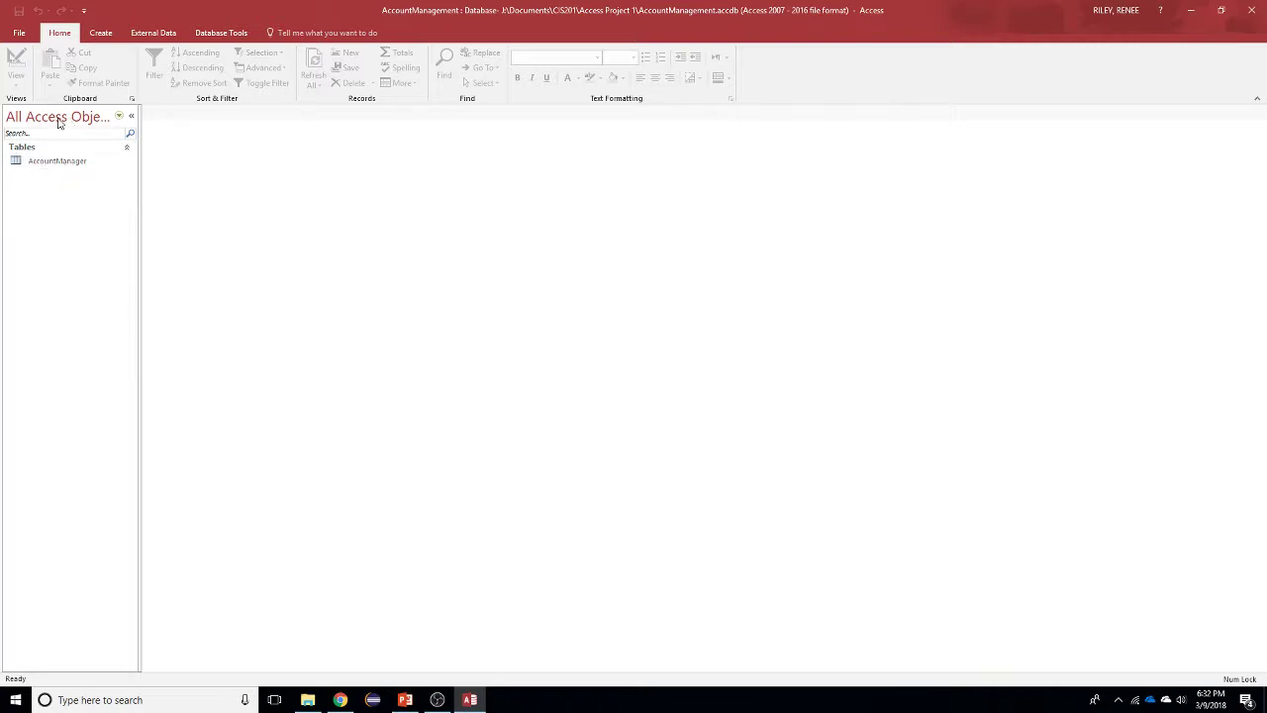
Step: Collapse and restore the Navigation Pane and look through its category and group filter options
{"action": "left_click", "coordinate": [133, 116]}
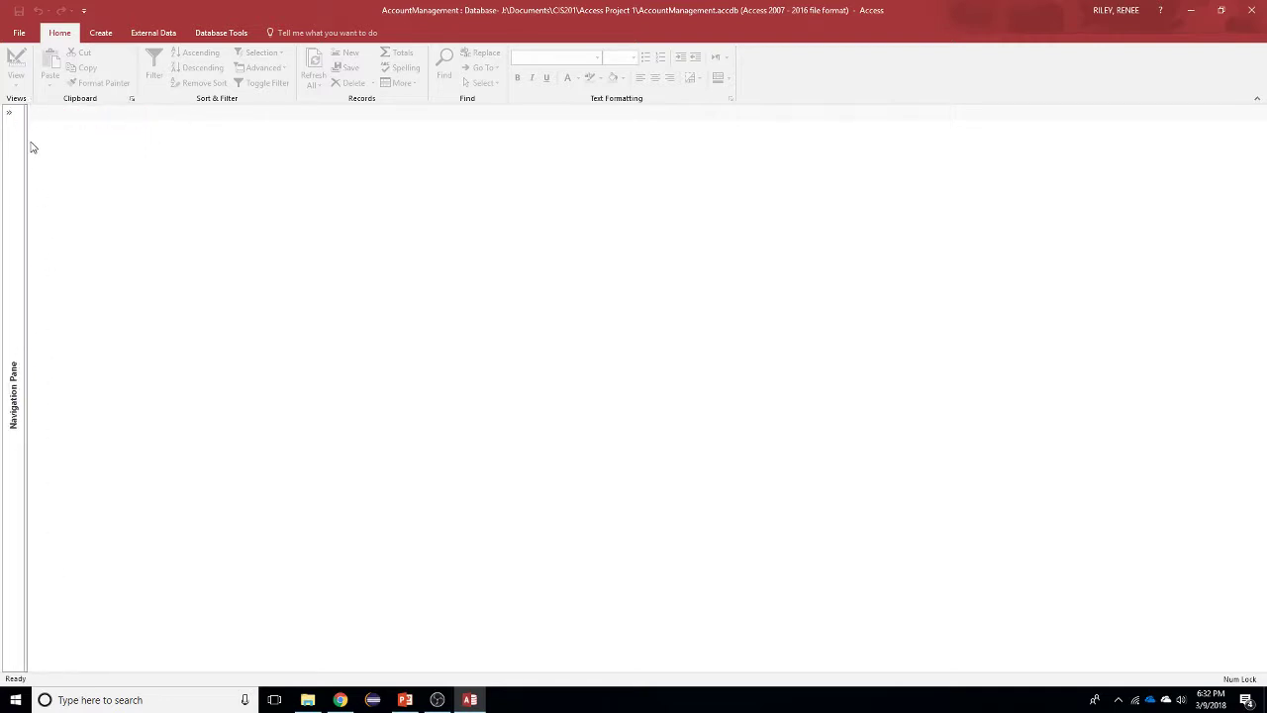
{"action": "left_click", "coordinate": [9, 116]}
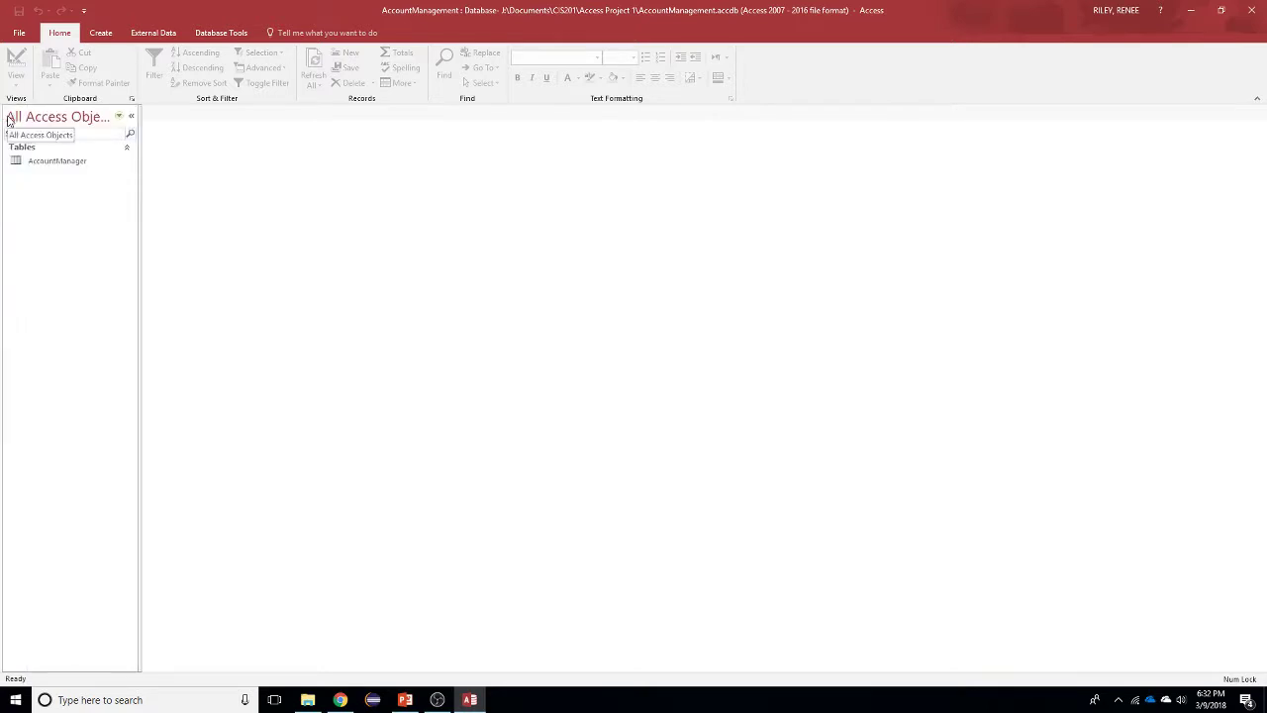
{"action": "left_click", "coordinate": [118, 116]}
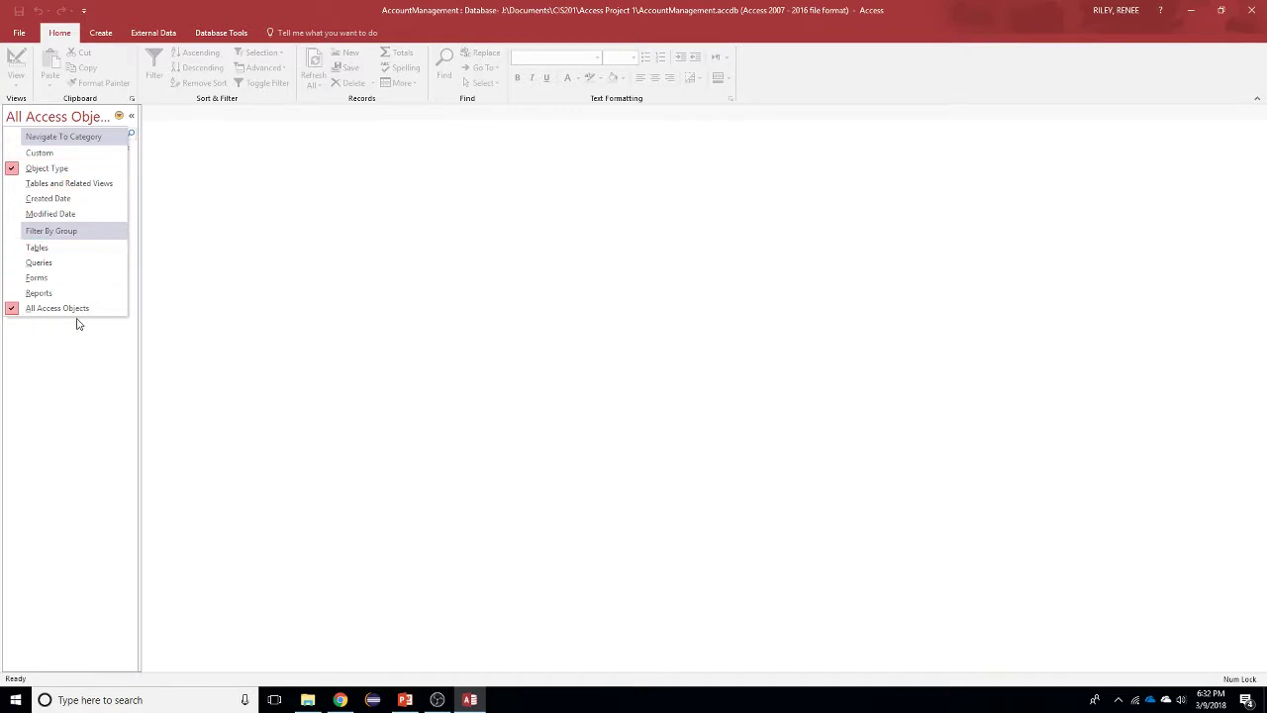
{"action": "left_click", "coordinate": [100, 120]}
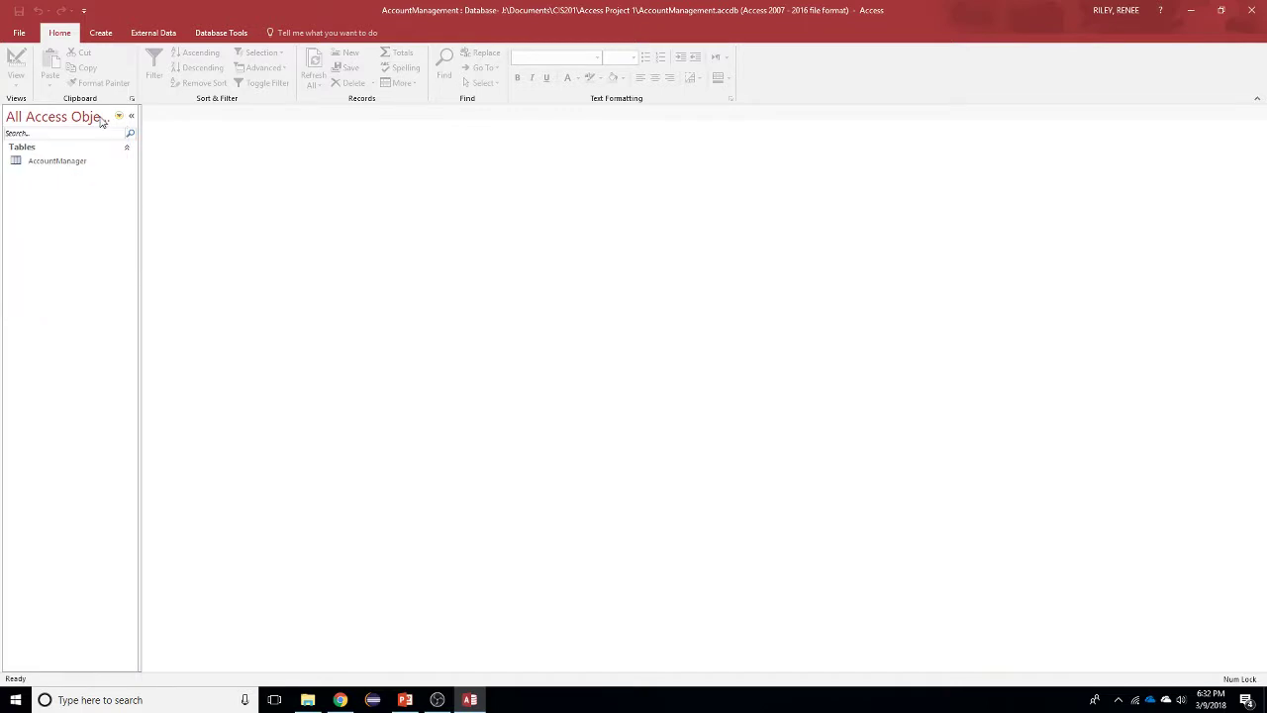
Step: Open the AccountManager table from the Navigation Pane and close it again
{"action": "double_click", "coordinate": [45, 164]}
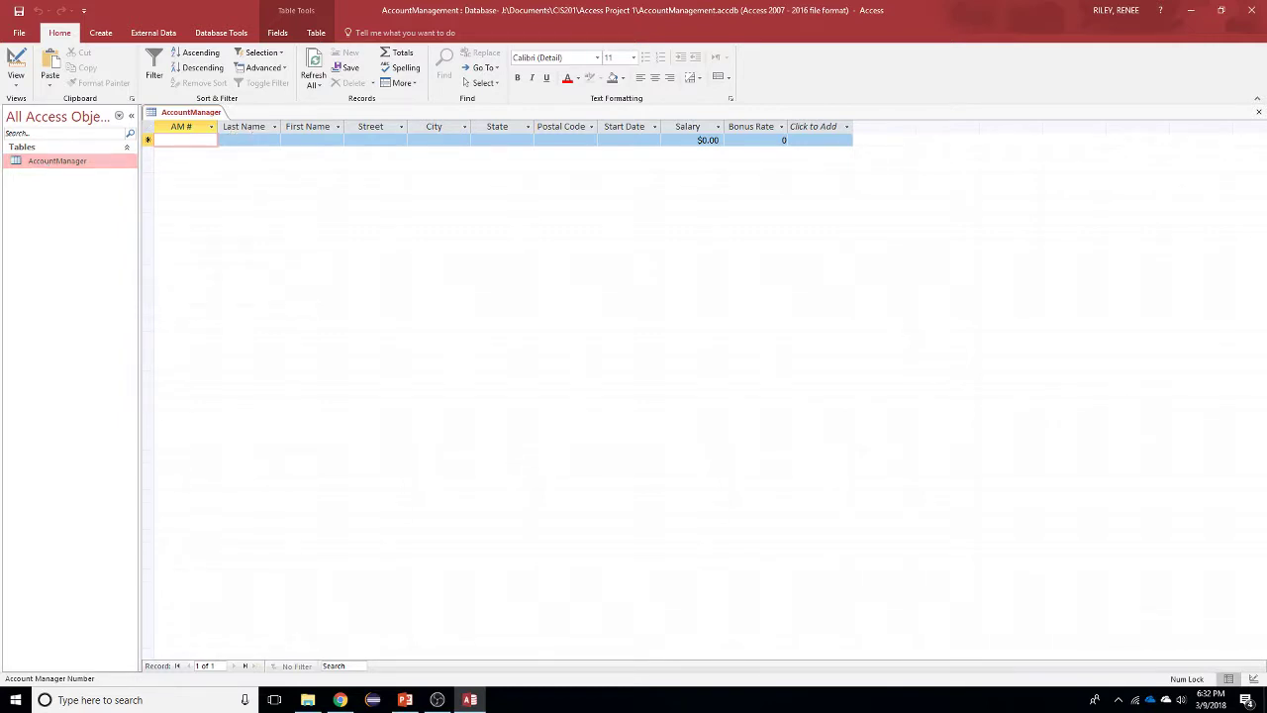
{"action": "key", "text": "alt+Tab"}
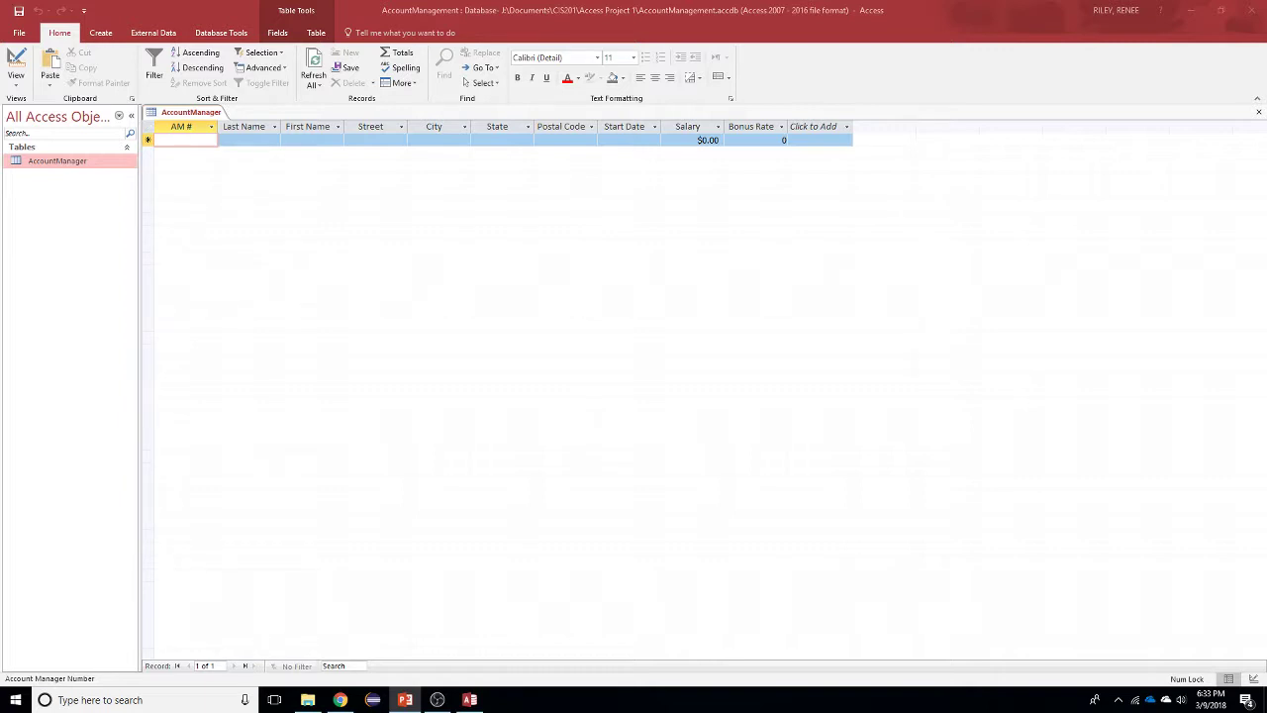
{"action": "left_click", "coordinate": [1259, 115]}
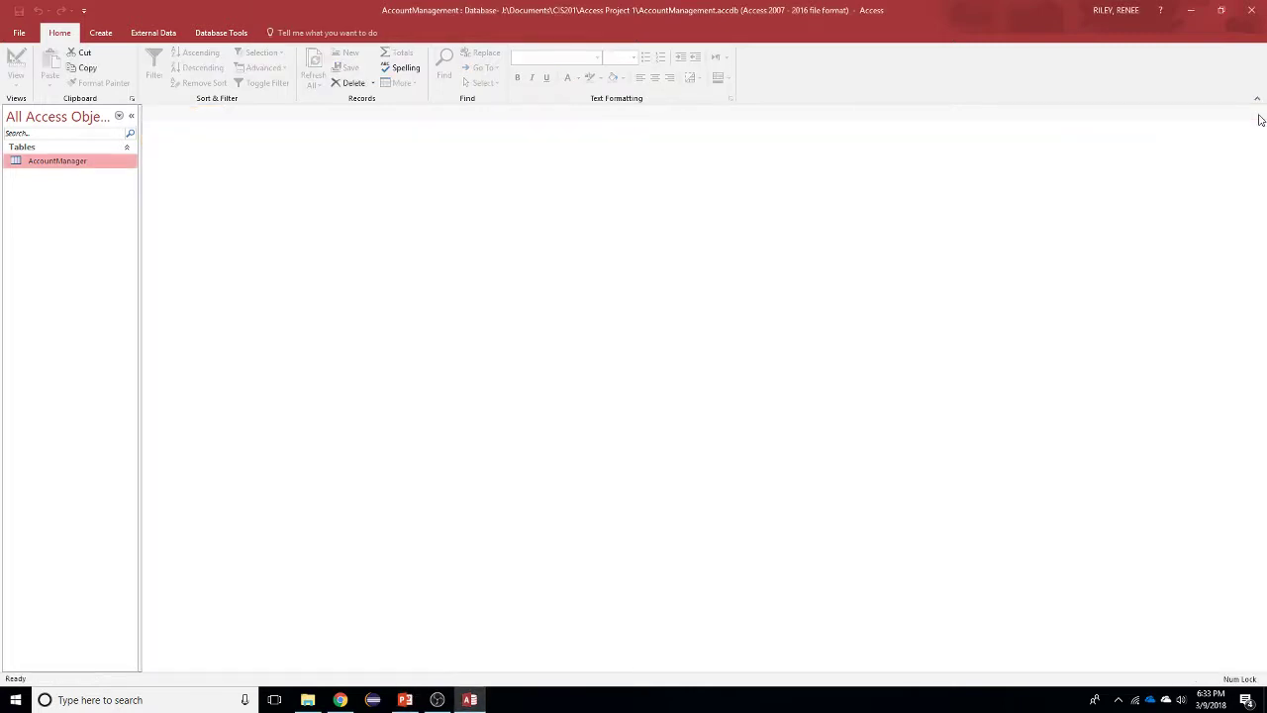
Step: Reopen the AccountManager table in Datasheet view from the Navigation Pane
{"action": "right_click", "coordinate": [54, 163]}
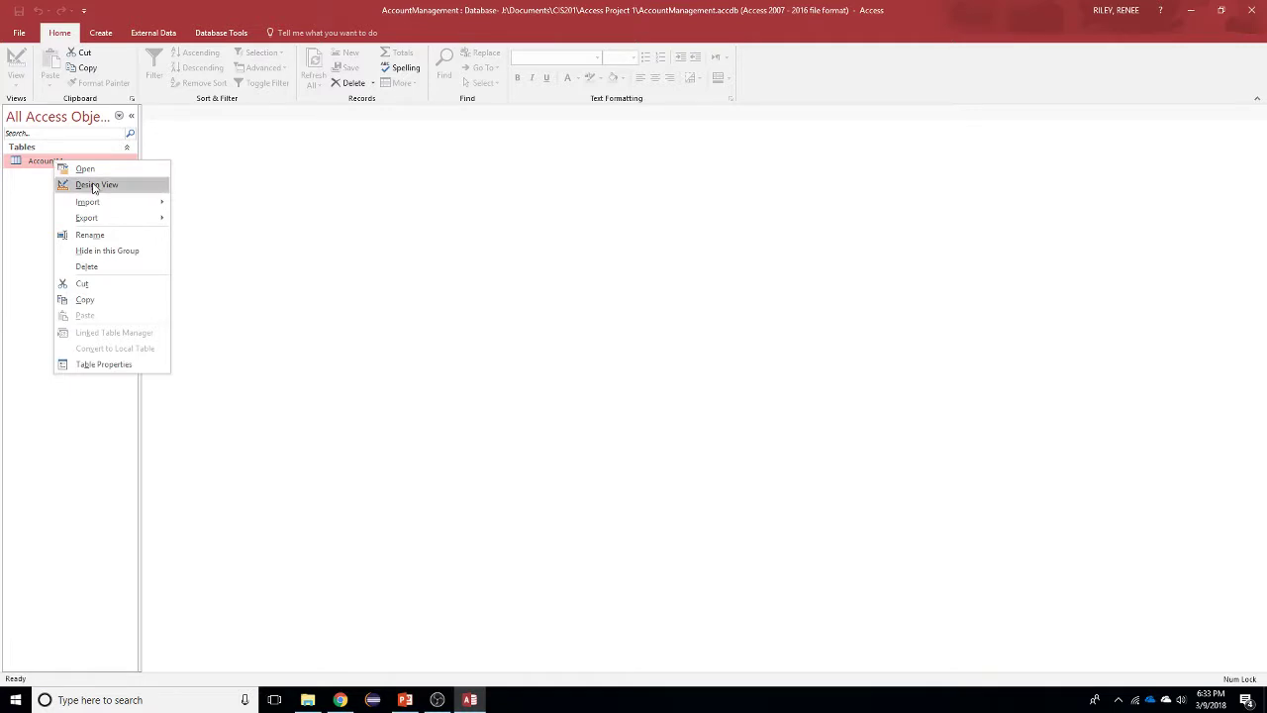
{"action": "left_click", "coordinate": [86, 171]}
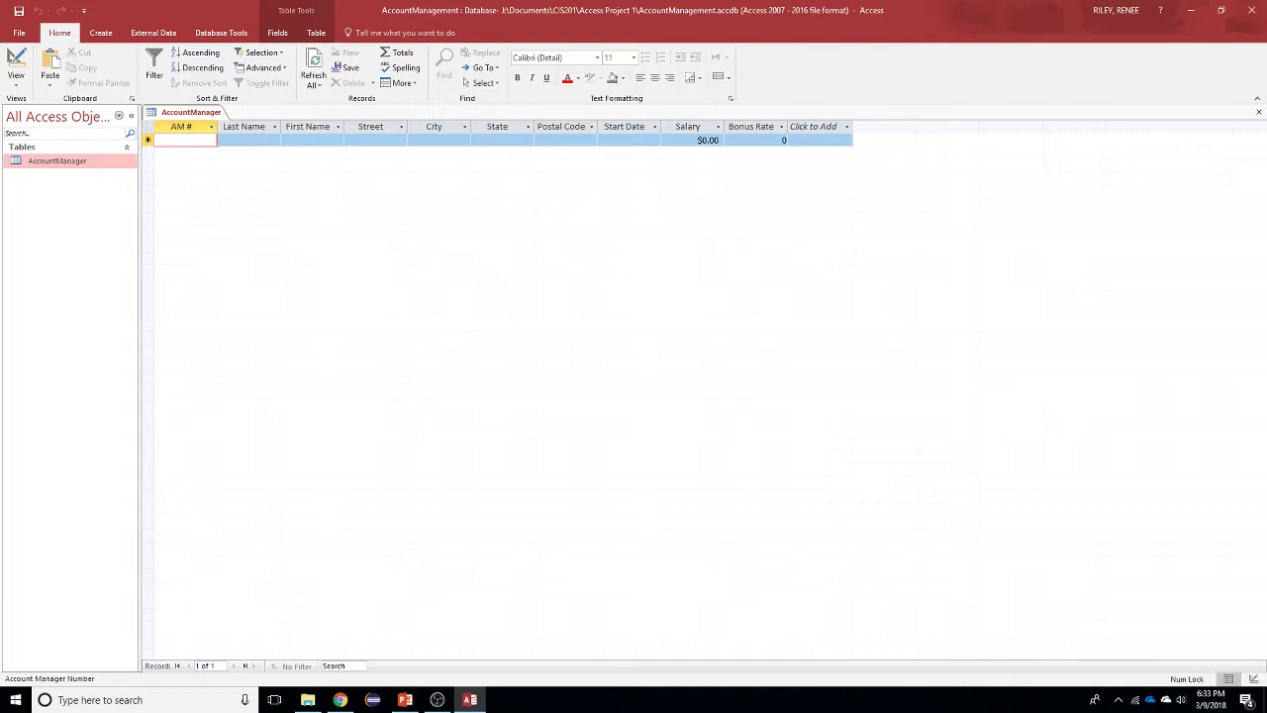
{"action": "key", "text": "alt+Tab"}
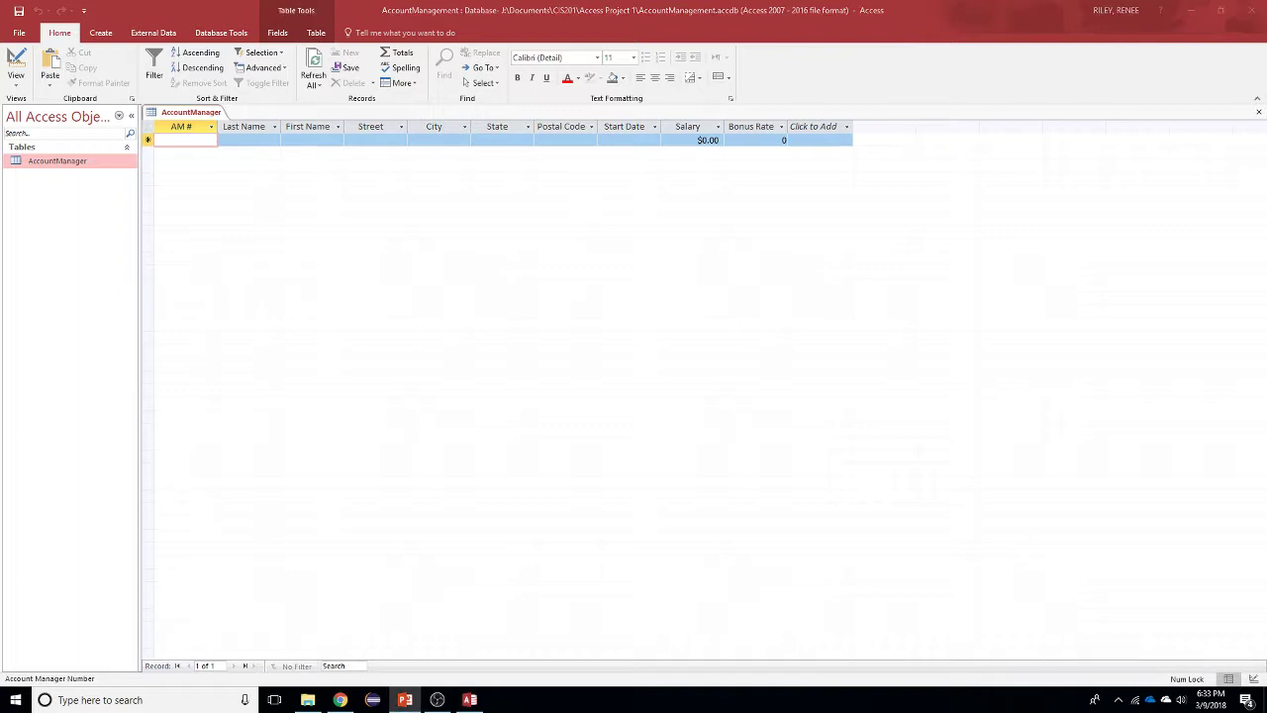
Step: Begin the first record with the account manager number, entering the person's first name under Last Name and surname under First Name
{"action": "left_click", "coordinate": [187, 141]}
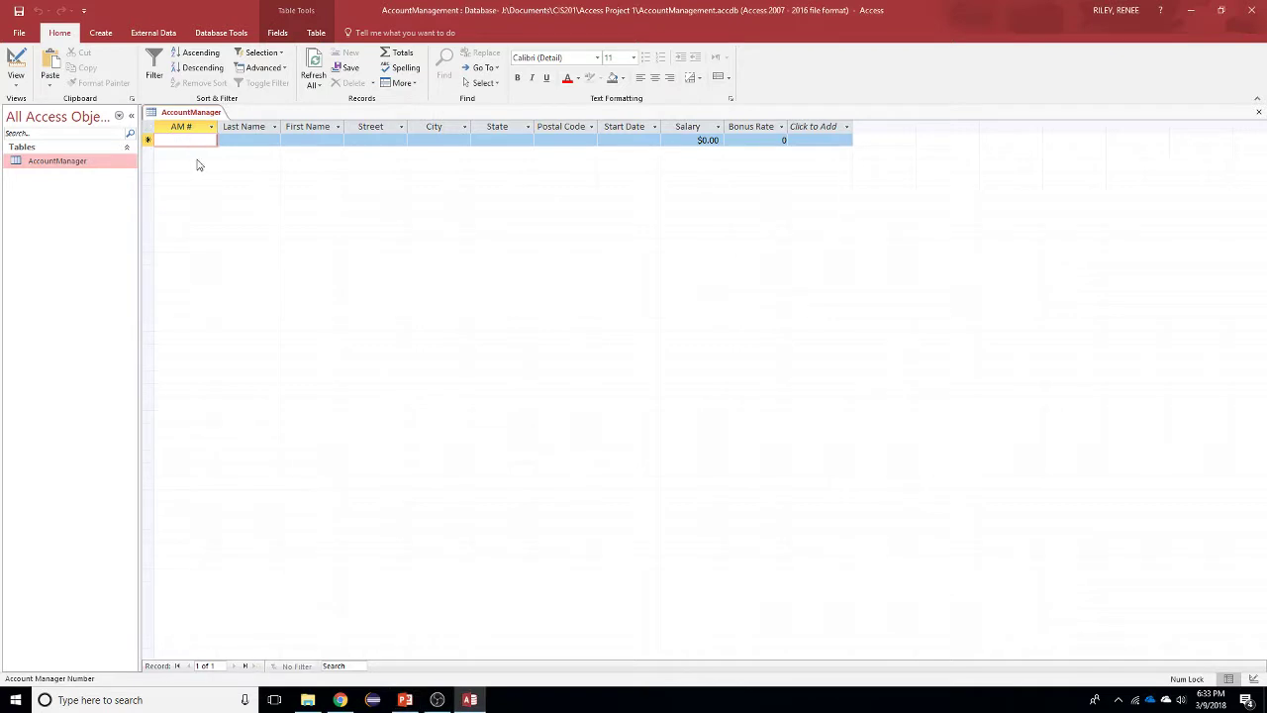
{"action": "type", "text": "63"}
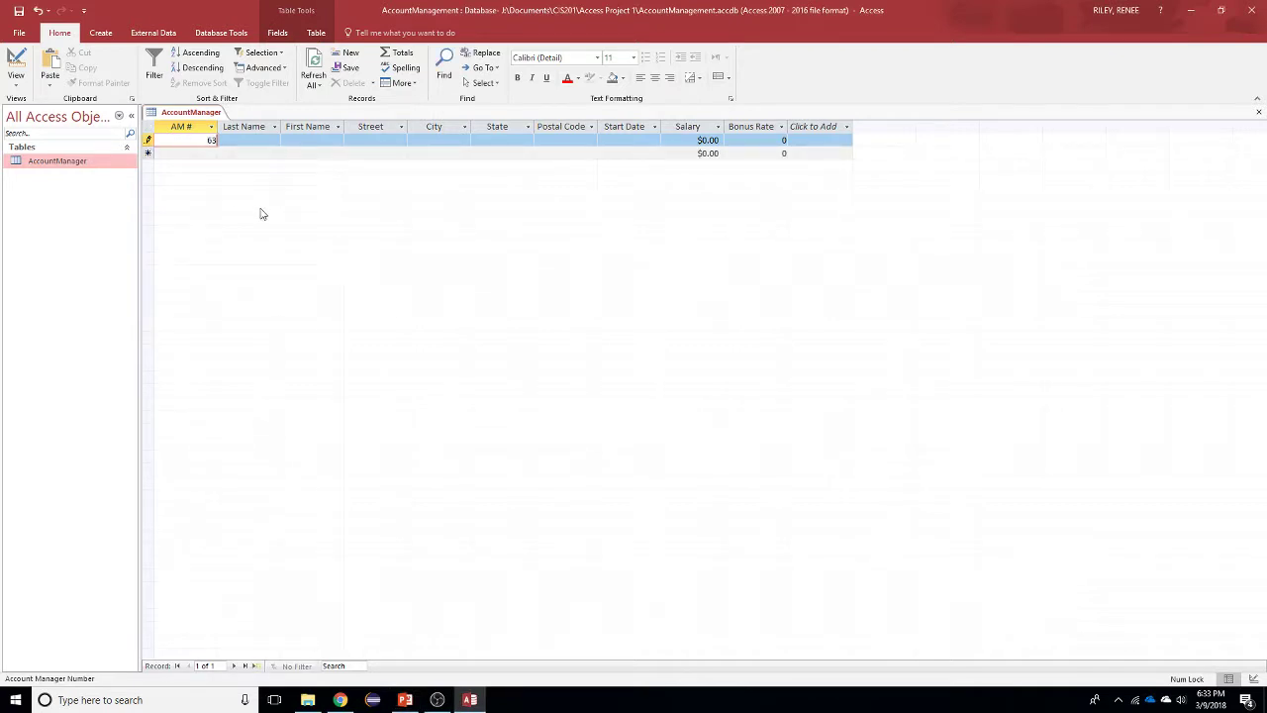
{"action": "key", "text": "Tab"}
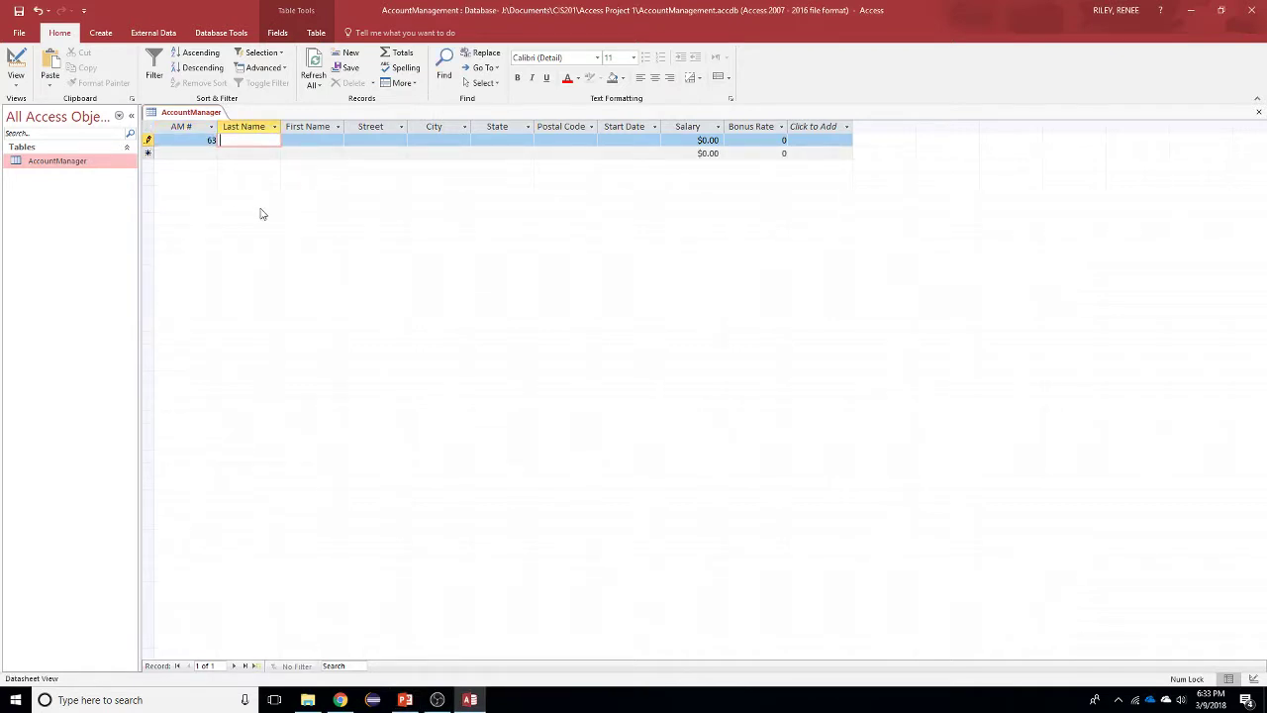
{"action": "type", "text": "Jim"}
{"action": "key", "text": "Tab"}
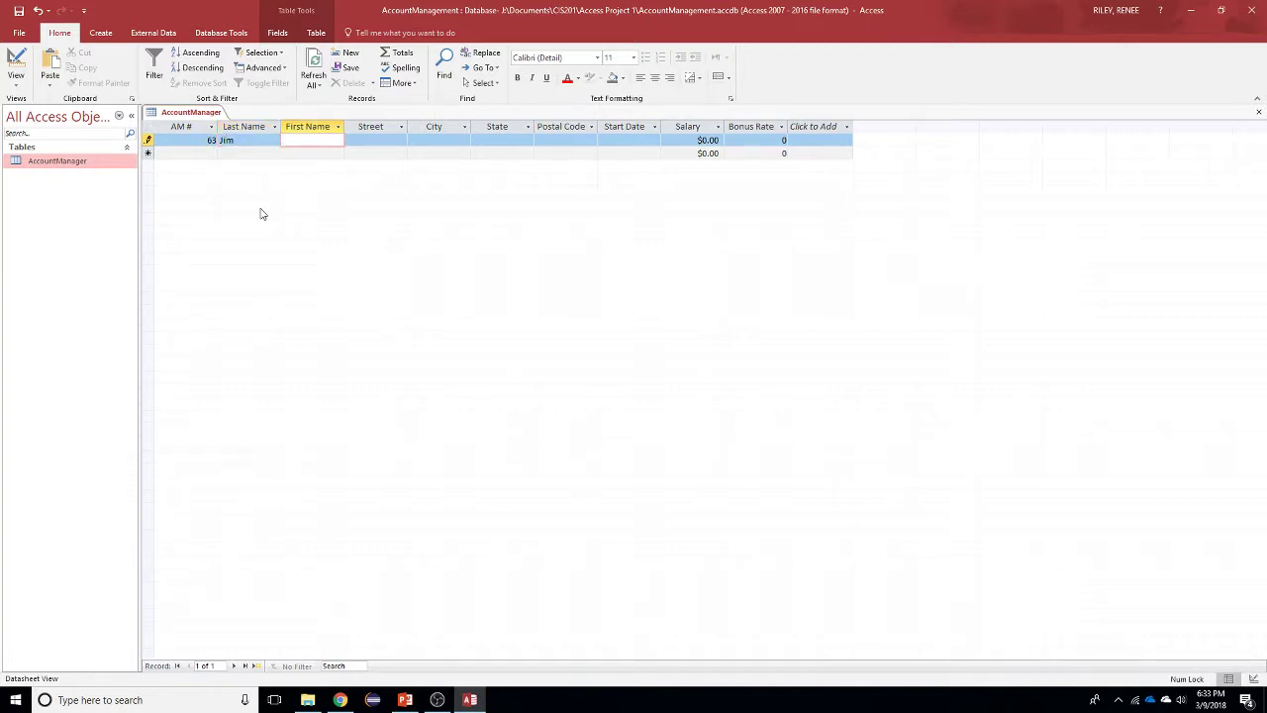
{"action": "type", "text": "Brown"}
{"action": "key", "text": "Tab"}
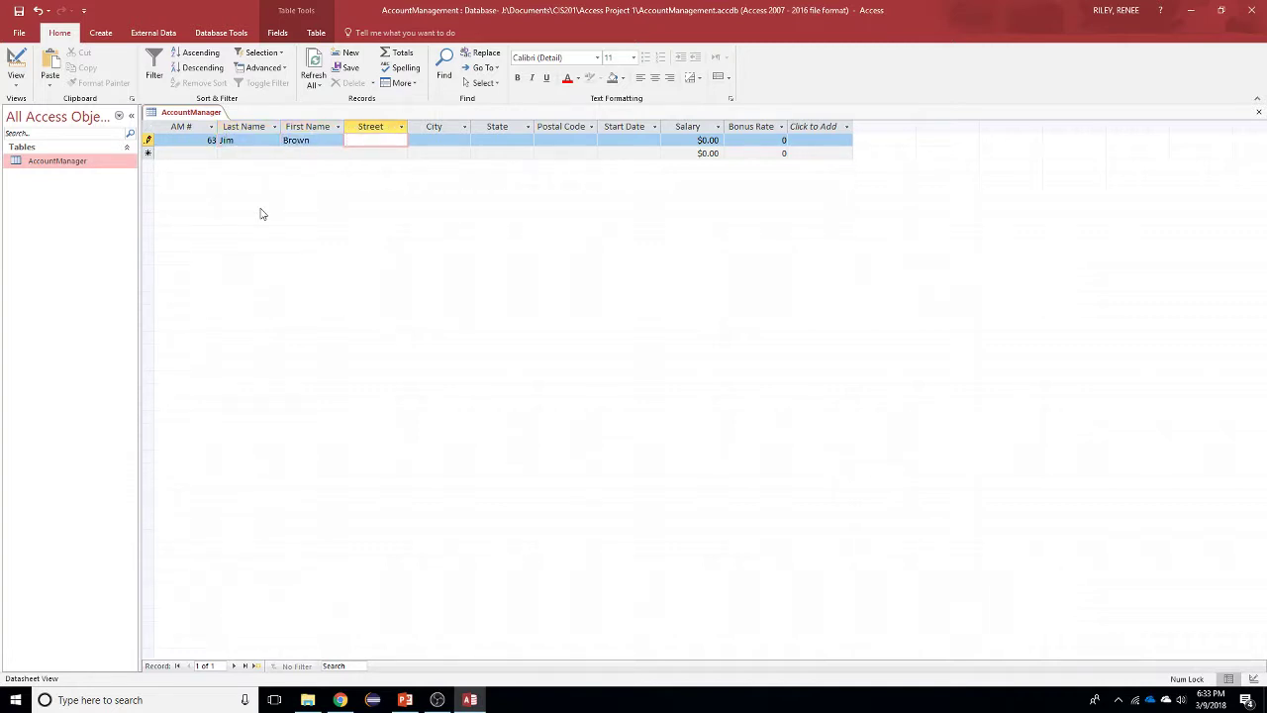
Step: Fill in the first record's street, city, two-letter state and postal code fields
{"action": "type", "text": "123 Street"}
{"action": "key", "text": "Tab"}
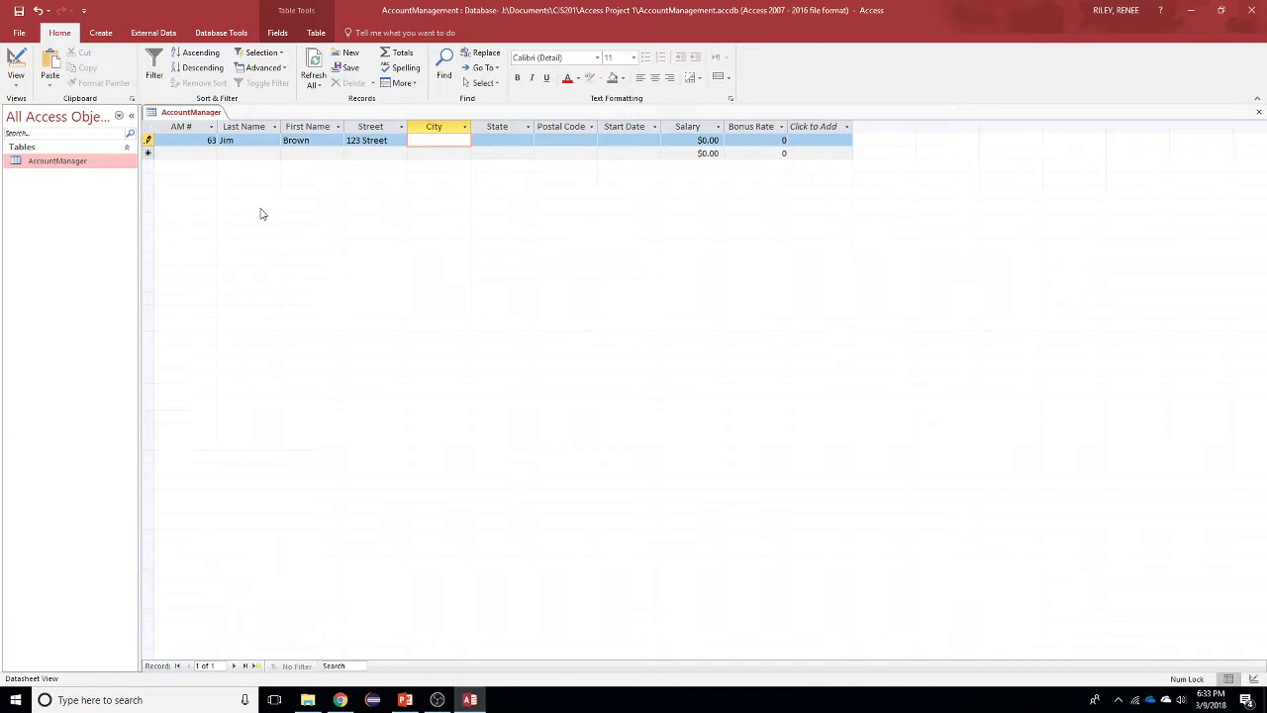
{"action": "type", "text": "Springfield"}
{"action": "key", "text": "Tab"}
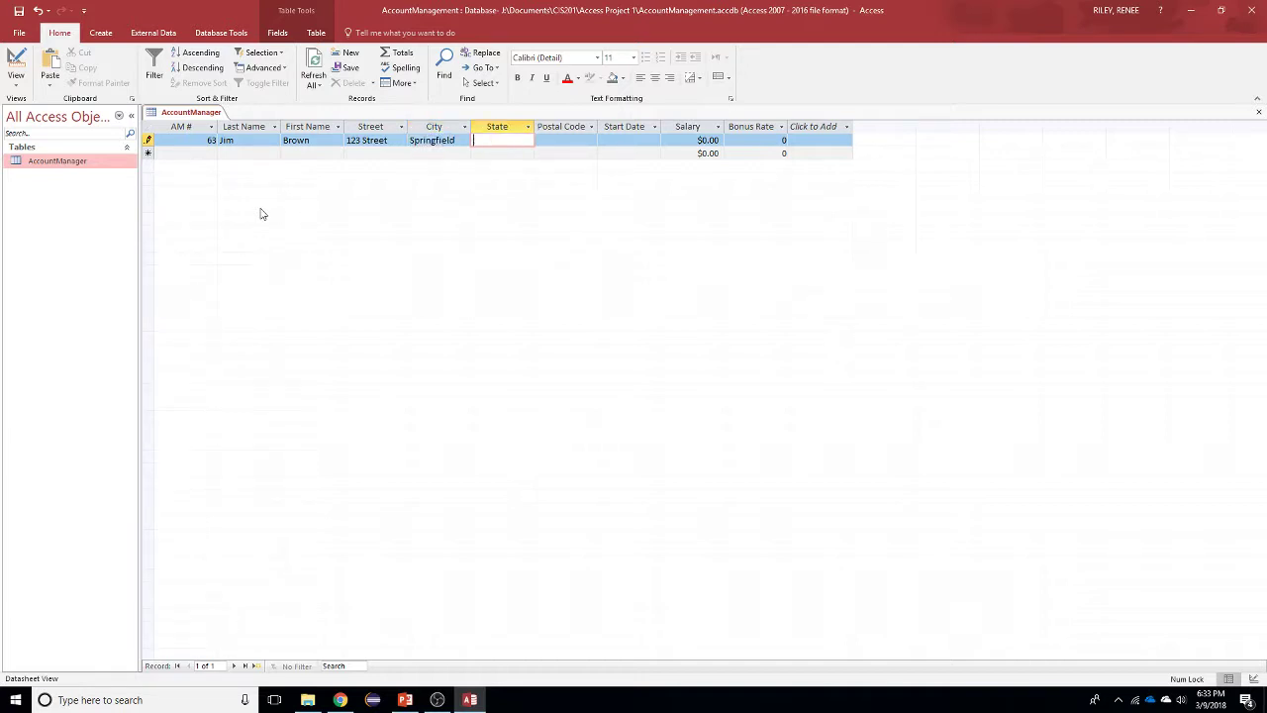
{"action": "type", "text": "MO"}
{"action": "key", "text": "Tab"}
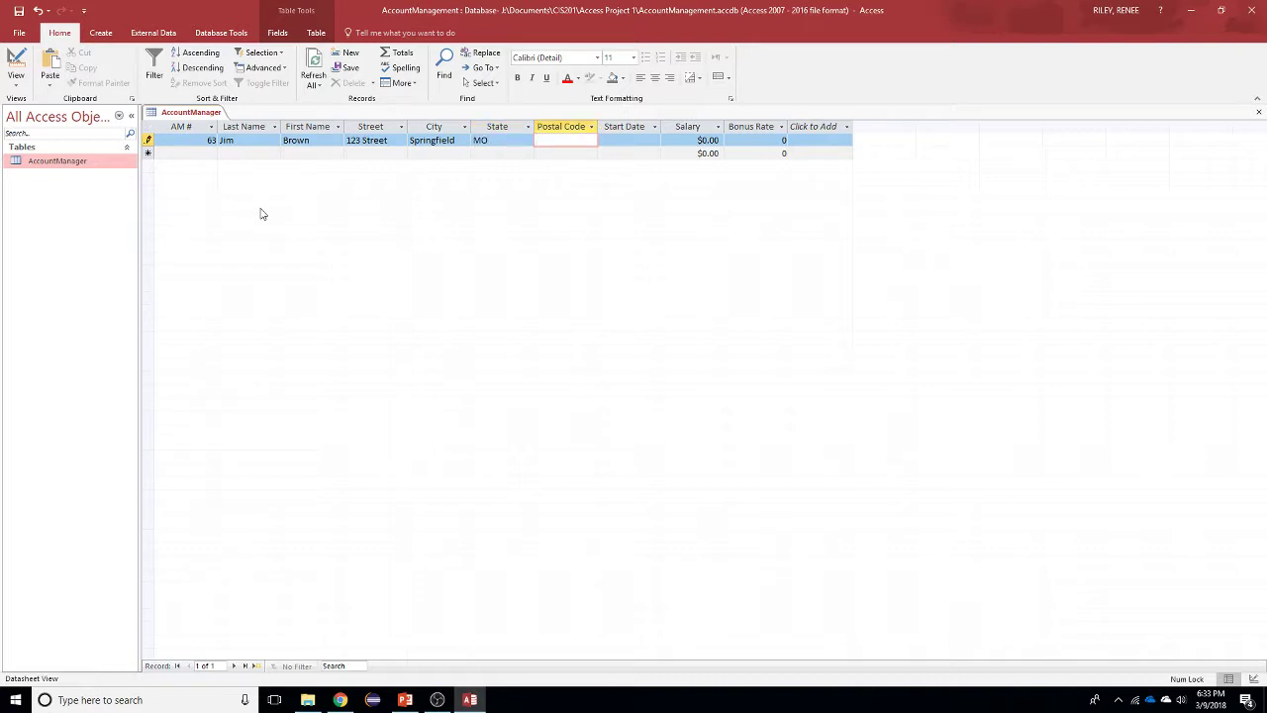
{"action": "type", "text": "65802"}
{"action": "key", "text": "Tab"}
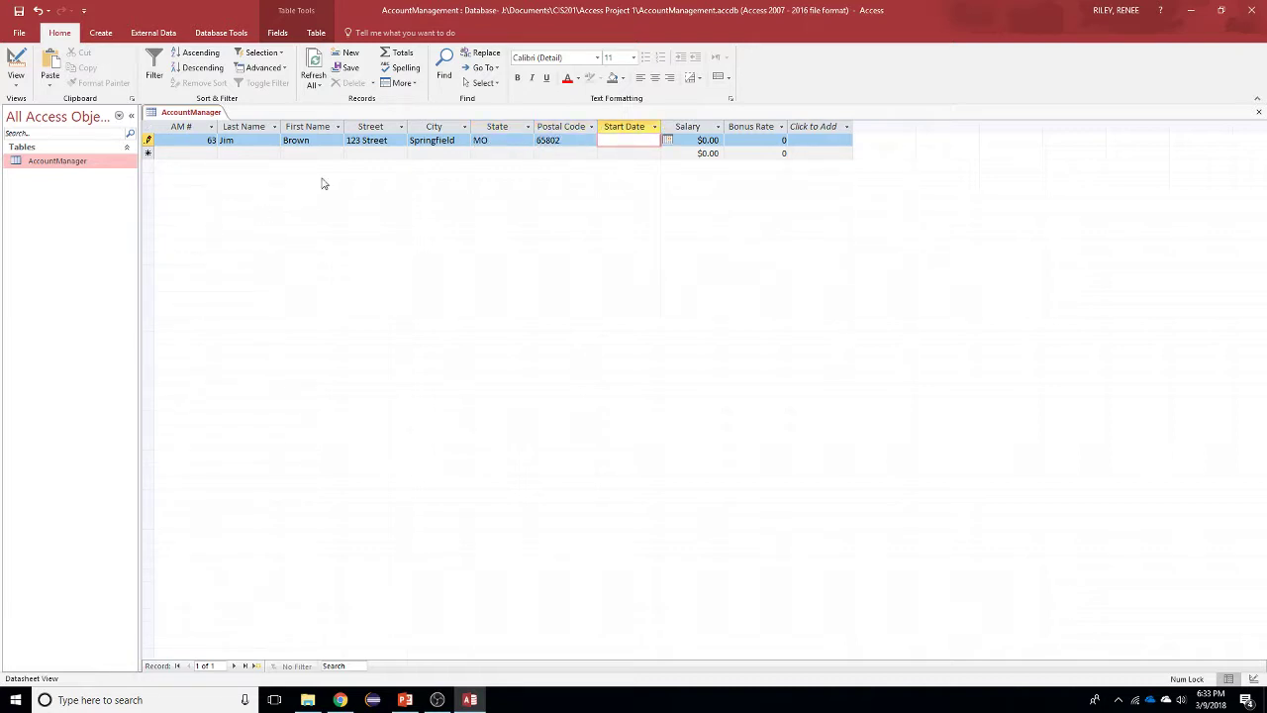
Step: Complete the first record with Start Date 3/5/2018, Salary 120000 and Bonus Rate 20, and move on to the new record row
{"action": "left_click", "coordinate": [668, 141]}
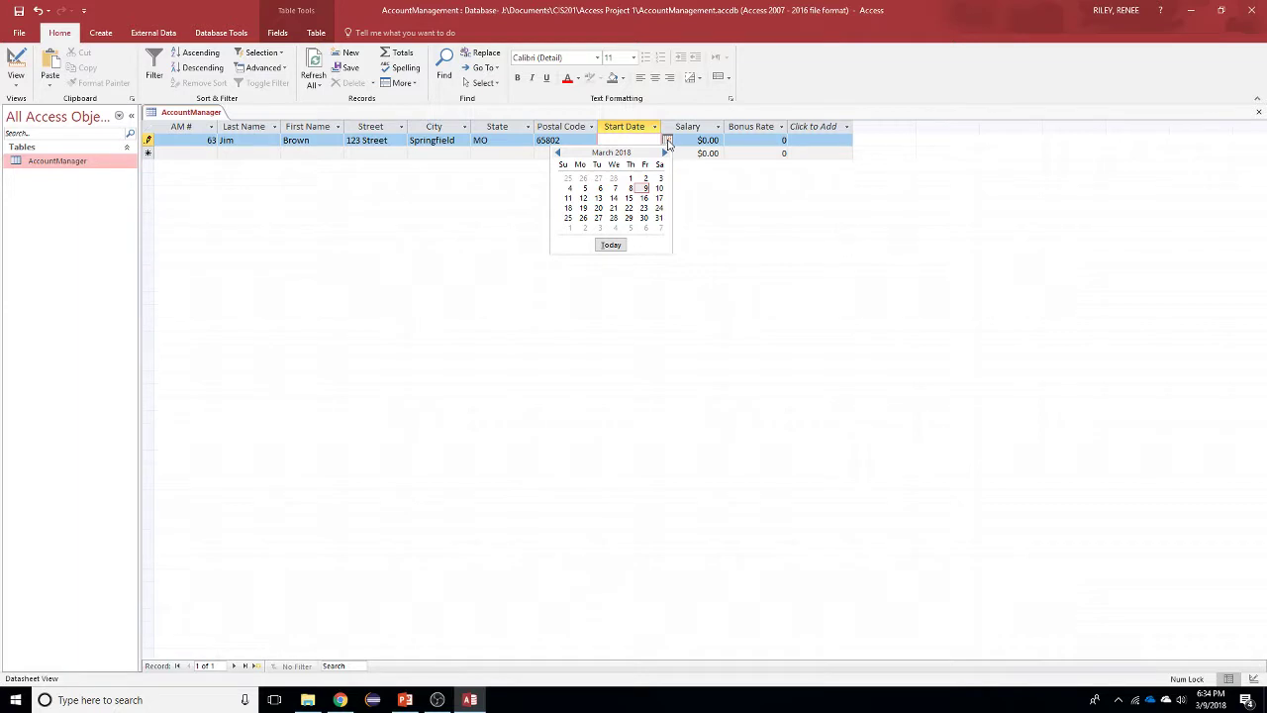
{"action": "left_click", "coordinate": [583, 190]}
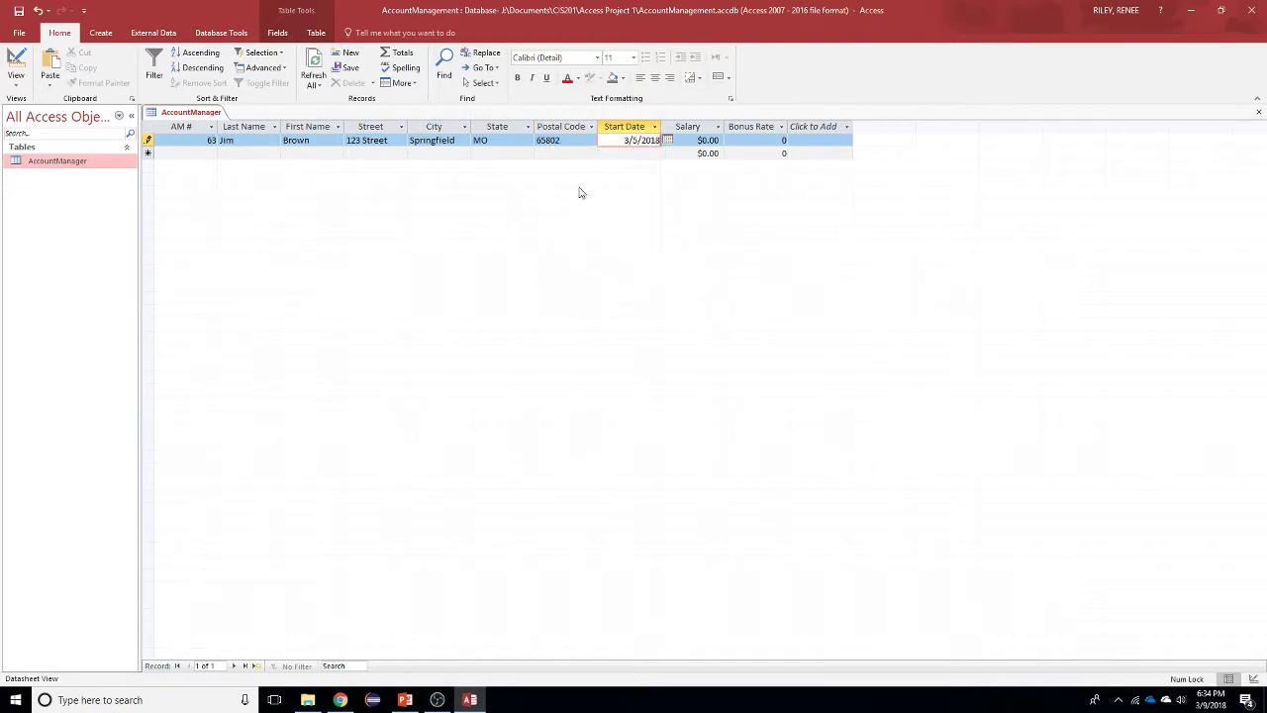
{"action": "left_click", "coordinate": [706, 140]}
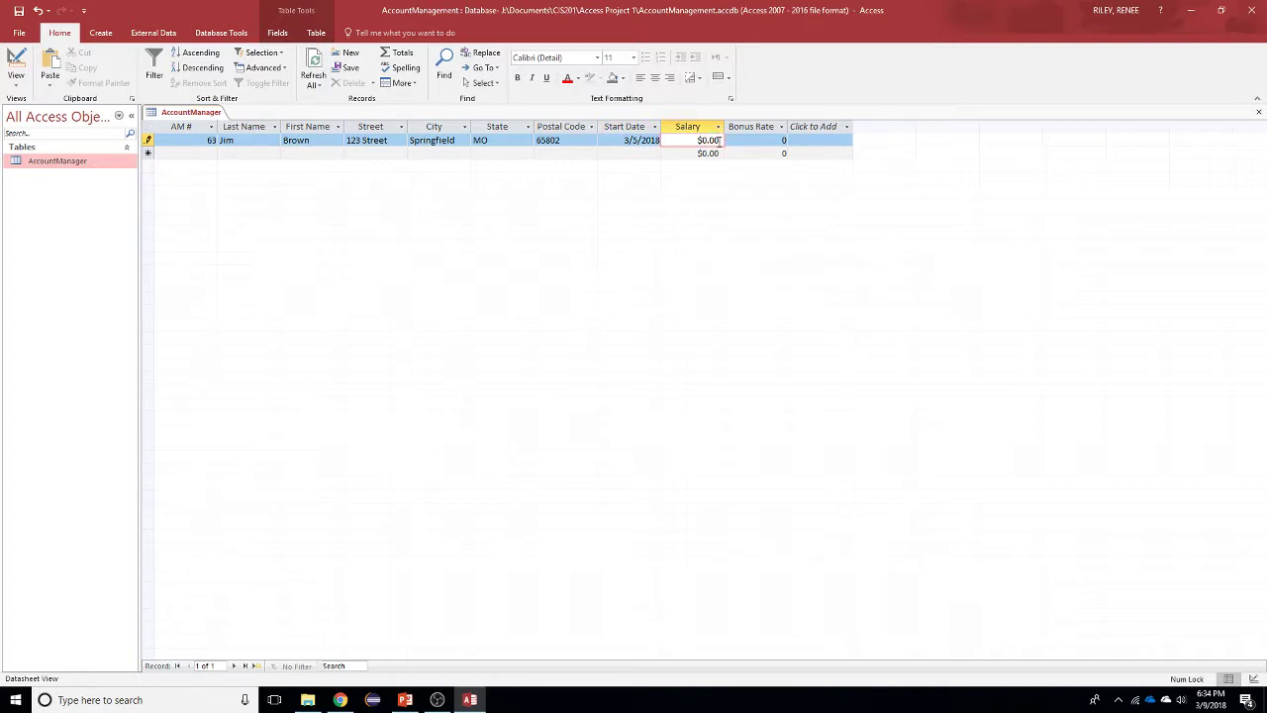
{"action": "key", "text": "BackSpace"}
{"action": "type", "text": "120000"}
{"action": "left_click", "coordinate": [778, 140]}
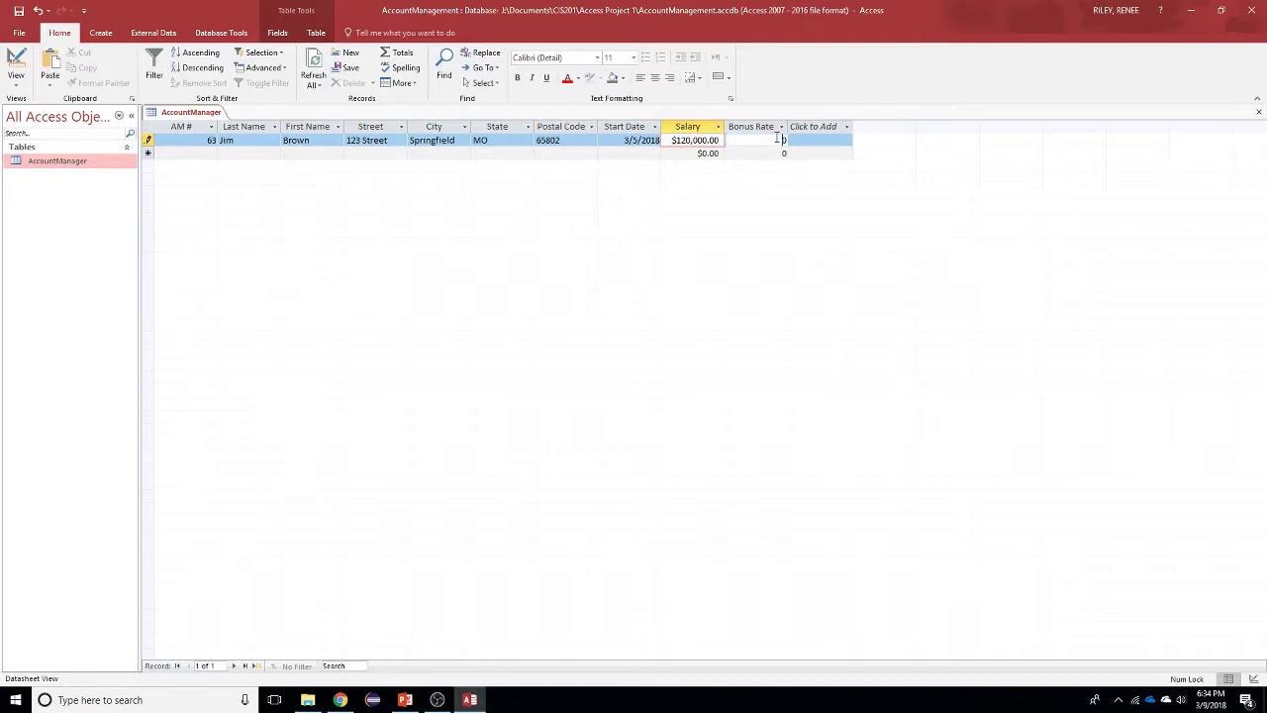
{"action": "type", "text": "2"}
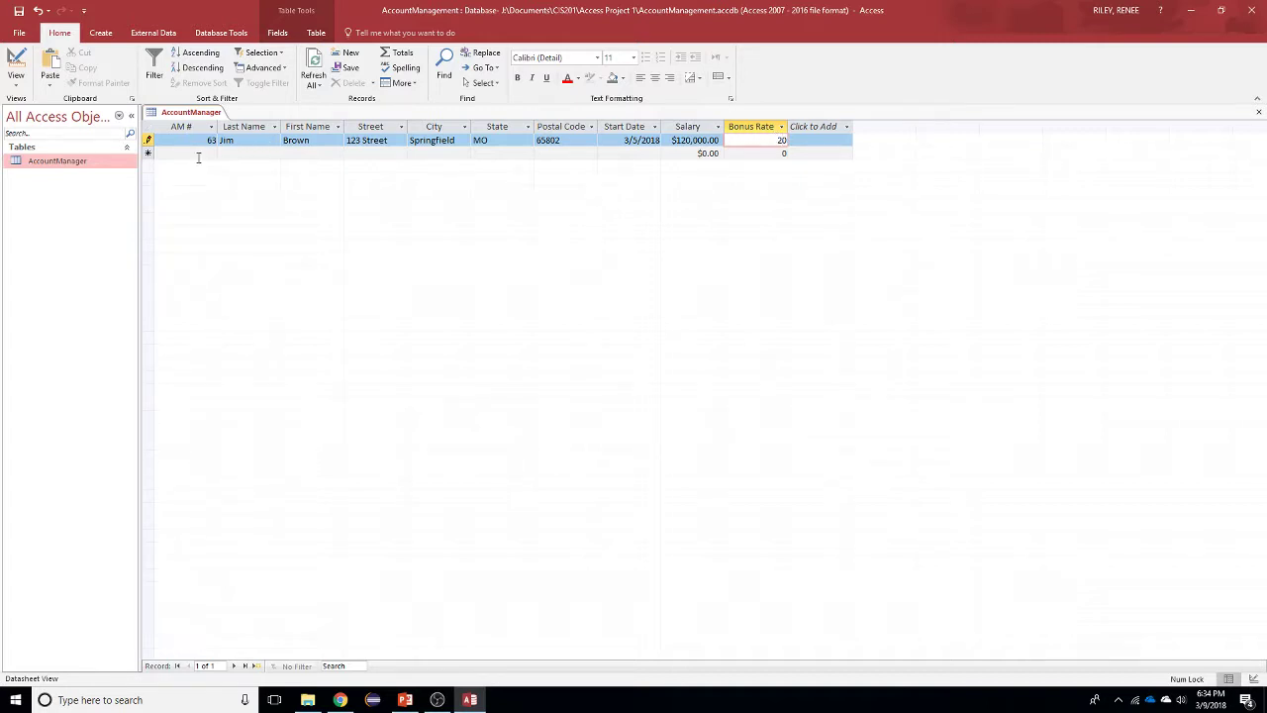
{"action": "left_click", "coordinate": [198, 154]}
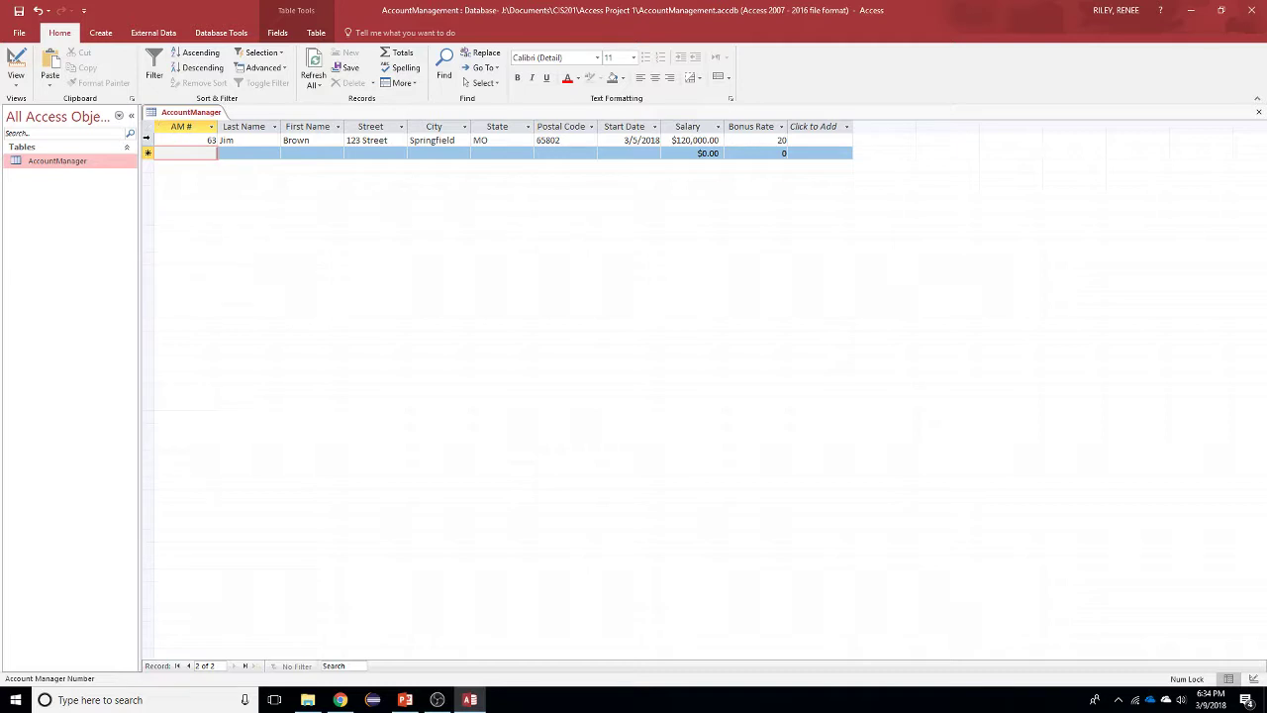
Step: Try deleting the first record in two ways, declining the deletion each time
{"action": "left_click", "coordinate": [147, 140]}
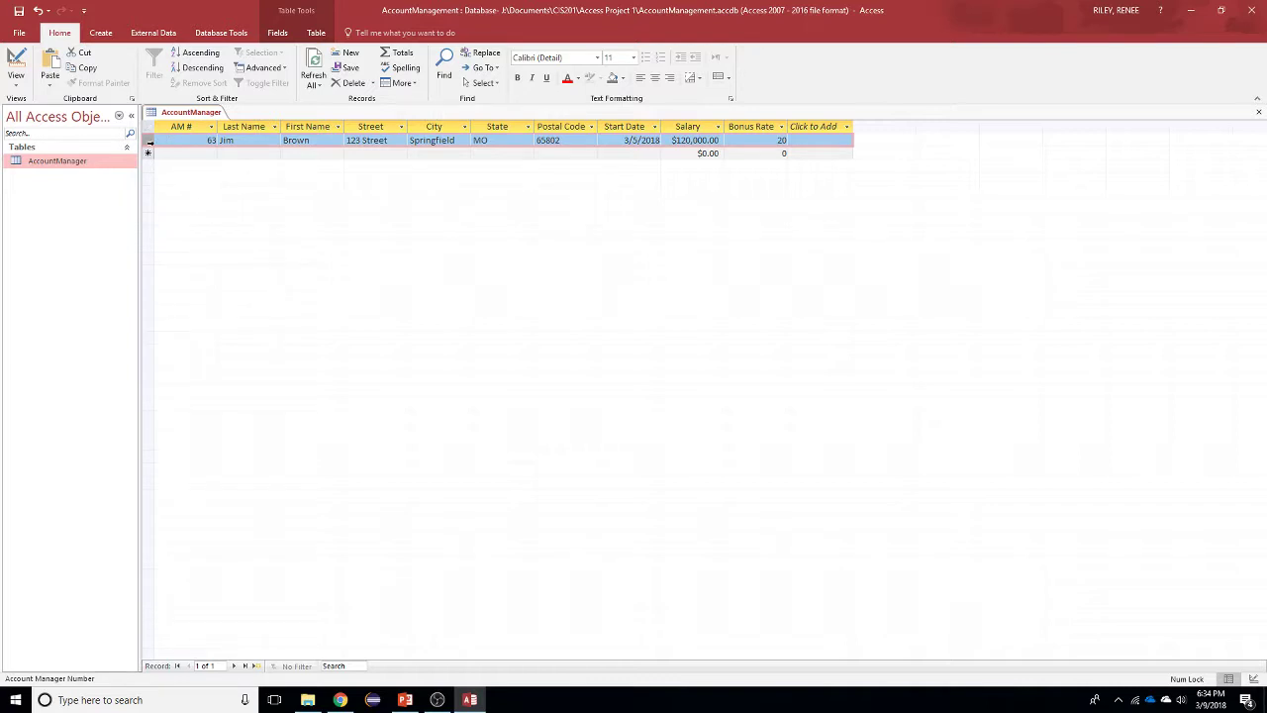
{"action": "key", "text": "Delete"}
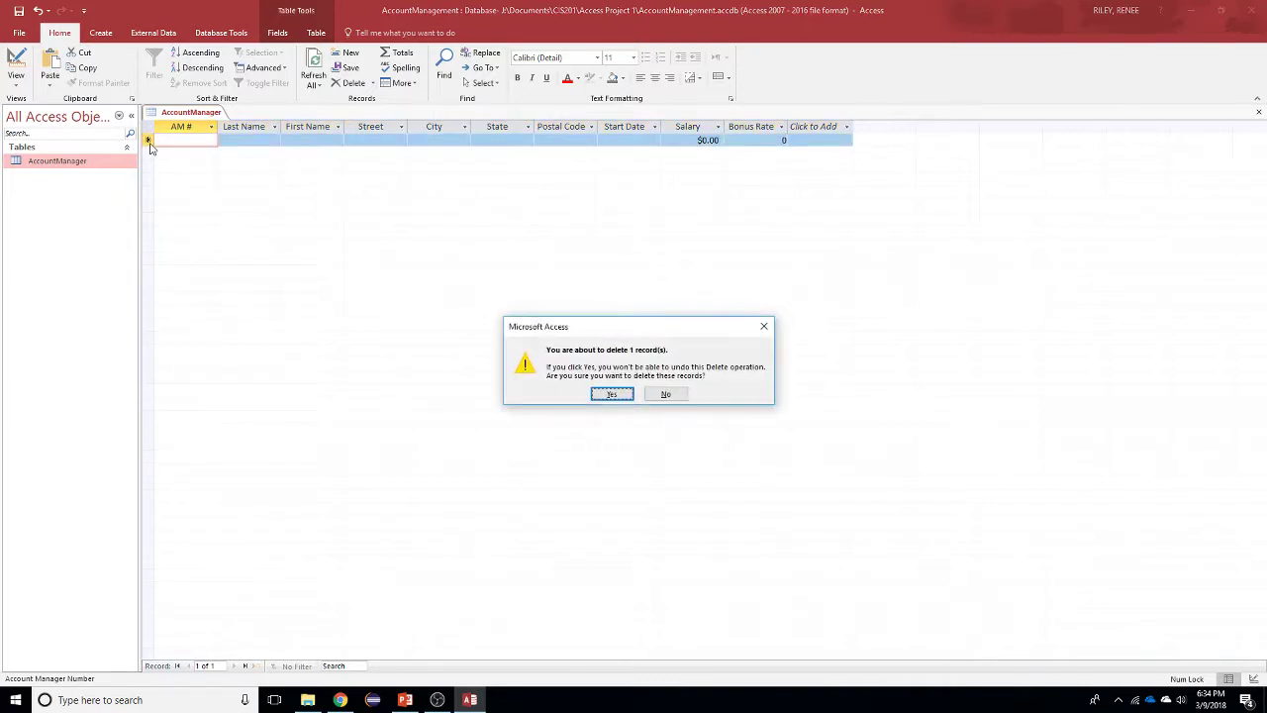
{"action": "left_click", "coordinate": [679, 394]}
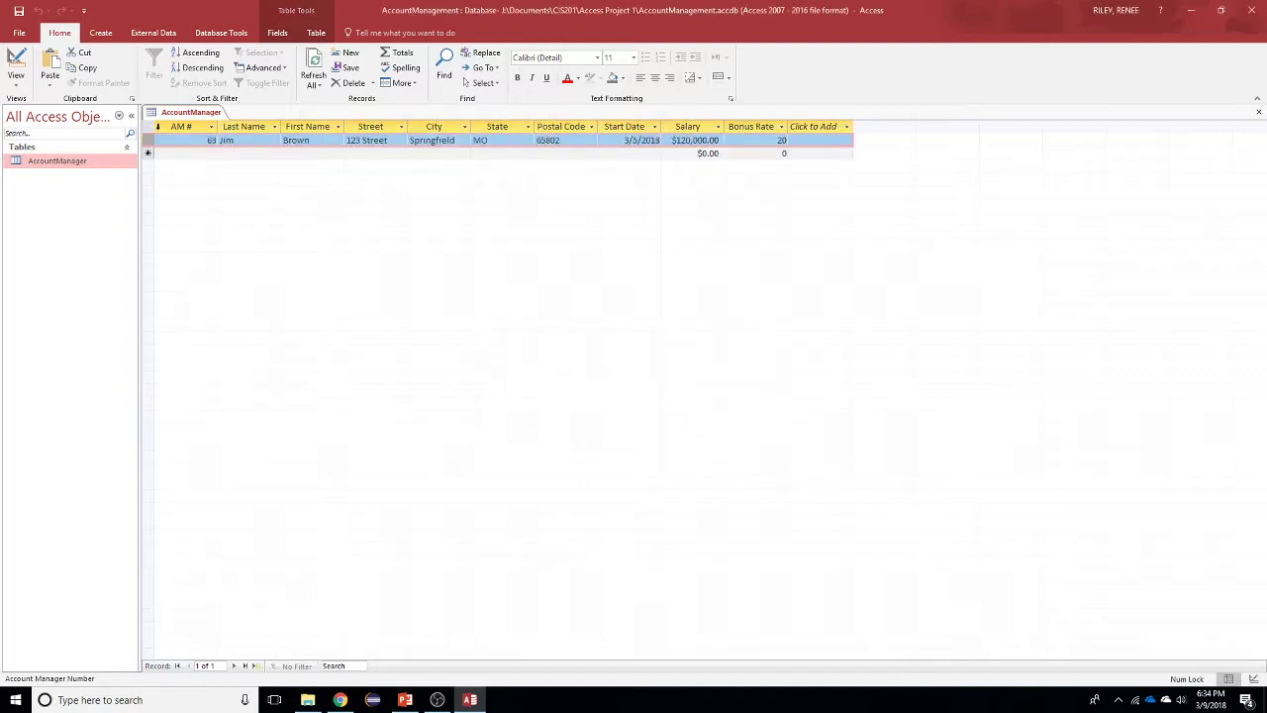
{"action": "right_click", "coordinate": [149, 141]}
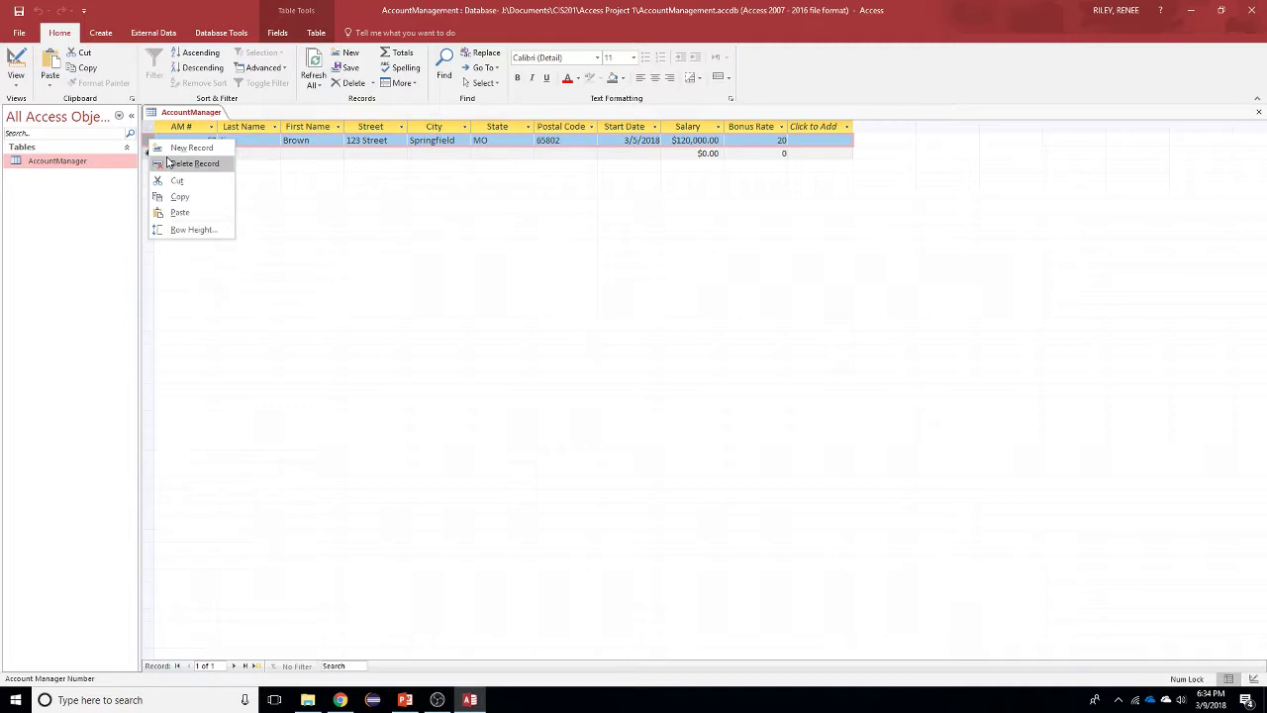
{"action": "left_click", "coordinate": [169, 163]}
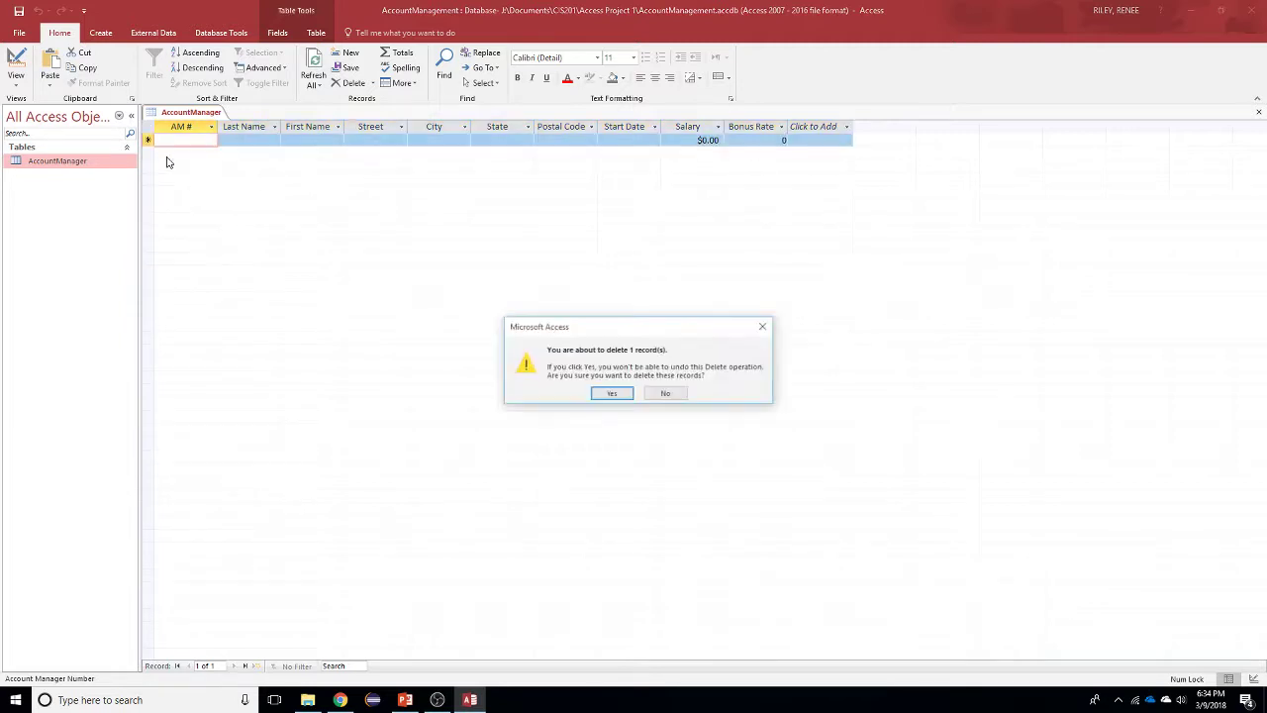
{"action": "left_click", "coordinate": [681, 400]}
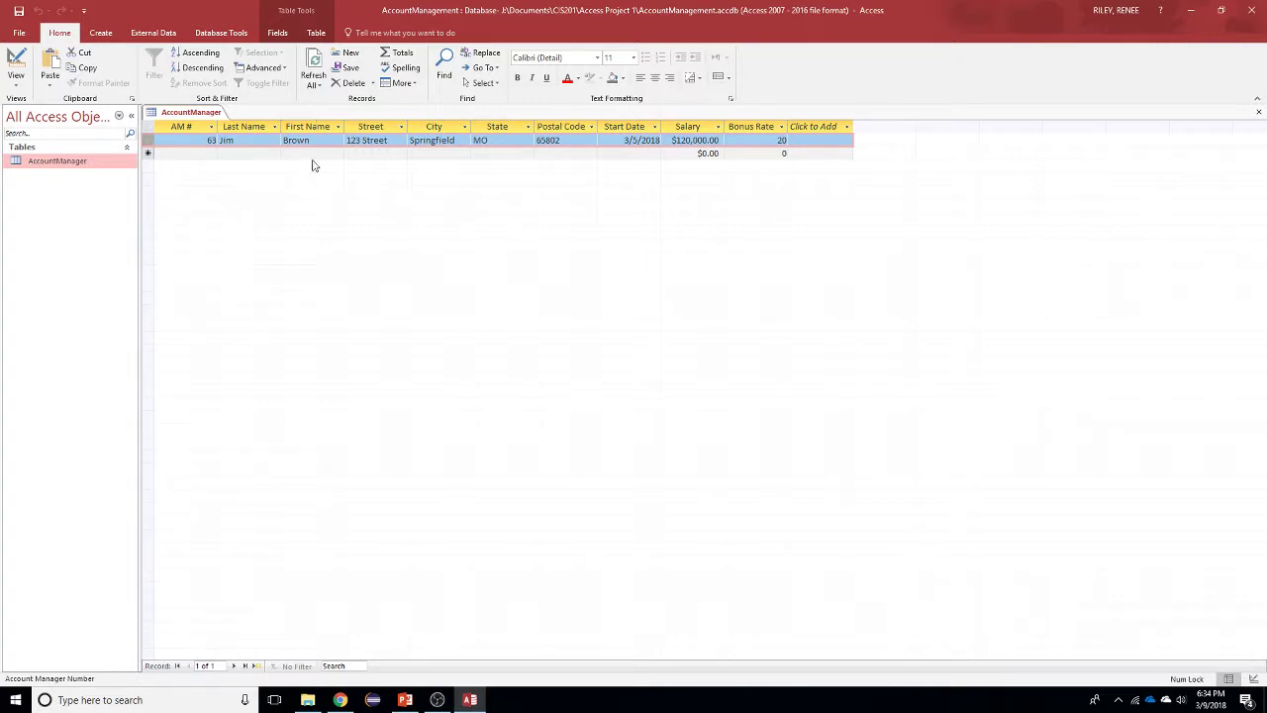
Step: Replace the City value in the first record with another city name
{"action": "left_click", "coordinate": [444, 141]}
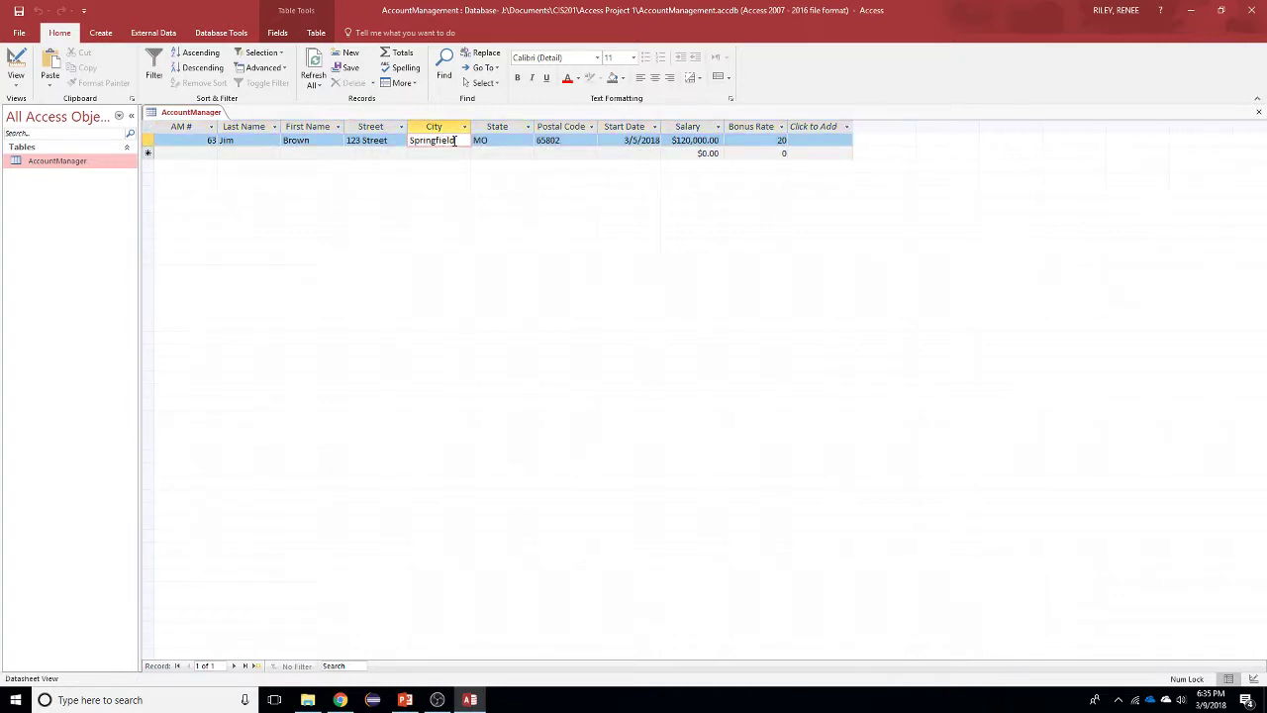
{"action": "left_click_drag", "start_coordinate": [456, 141], "coordinate": [407, 141]}
{"action": "type", "text": "Chicago"}
{"action": "key", "text": "BackSpace"}
{"action": "key", "text": "BackSpace"}
{"action": "key", "text": "BackSpace"}
{"action": "key", "text": "BackSpace"}
{"action": "key", "text": "BackSpace"}
{"action": "key", "text": "BackSpace"}
{"action": "key", "text": "BackSpace"}
{"action": "type", "text": "Rolla"}
{"action": "key", "text": "Tab"}
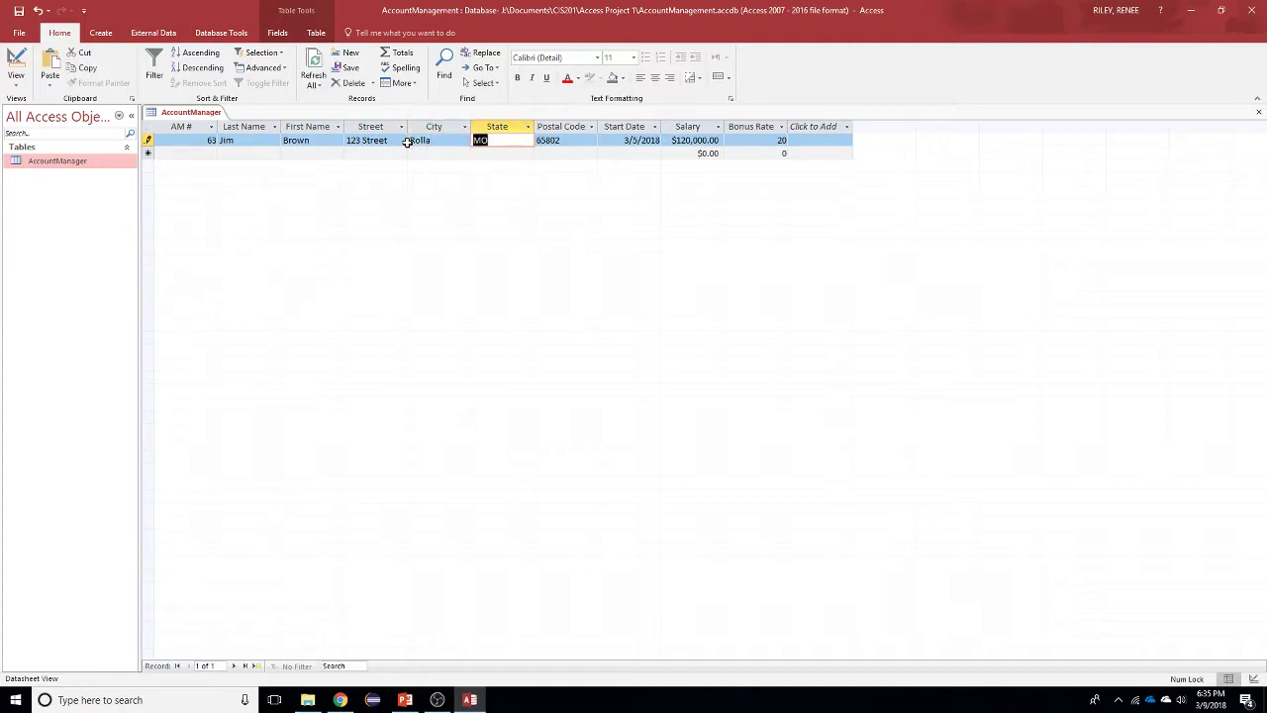
Step: Keep the first record's state and replace its Postal Code with the new city's code
{"action": "key", "text": "Tab"}
{"action": "type", "text": "4873"}
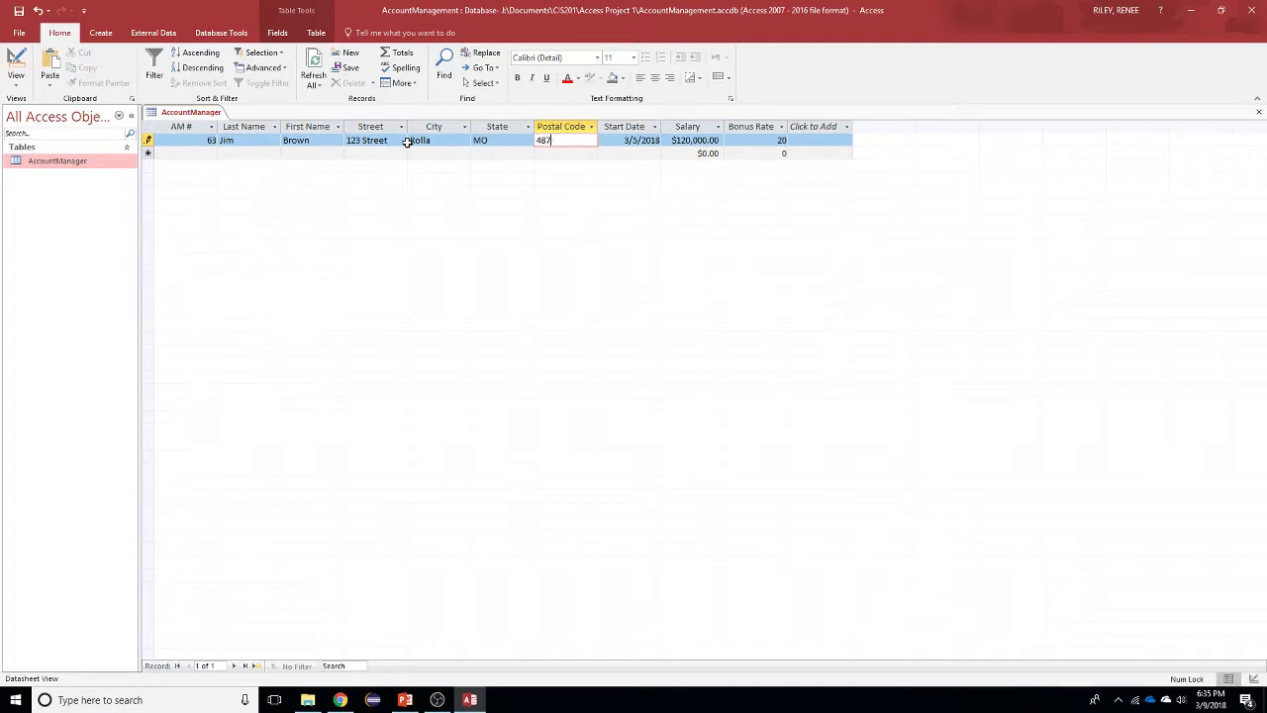
{"action": "key", "text": "BackSpace"}
{"action": "key", "text": "BackSpace"}
{"action": "key", "text": "BackSpace"}
{"action": "type", "text": "65743"}
{"action": "key", "text": "Tab"}
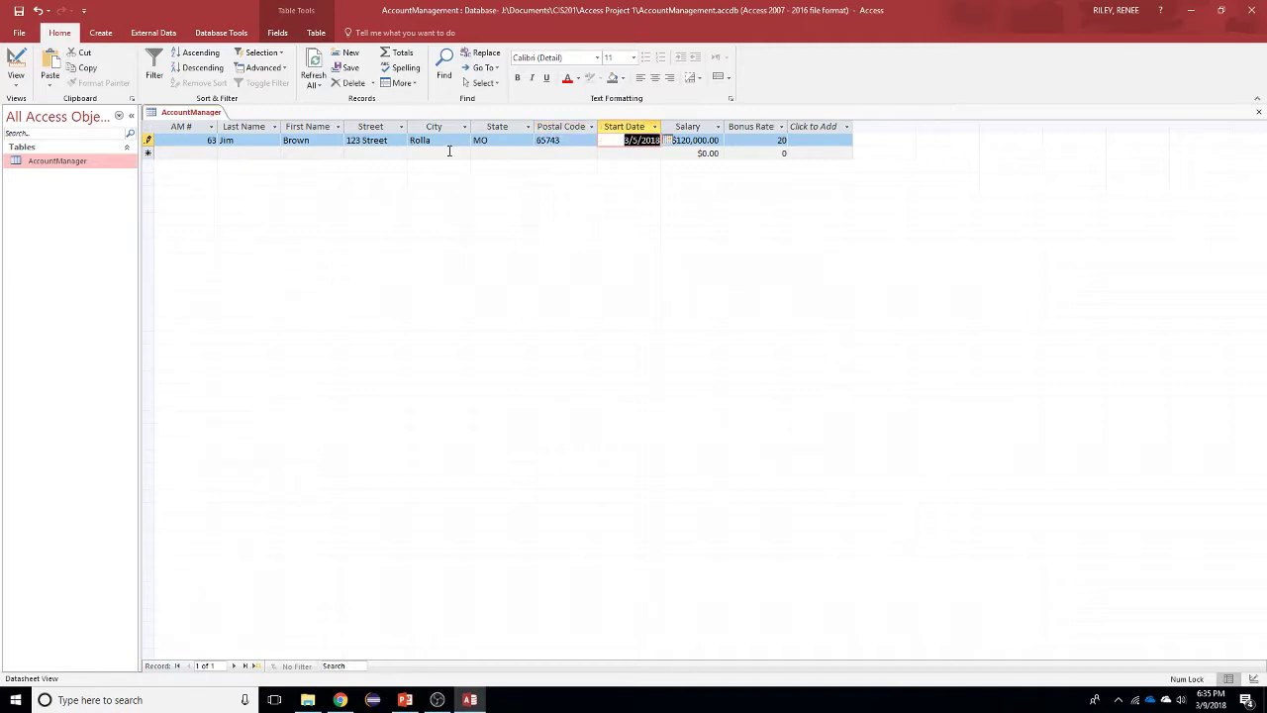
Step: Save the edited first record and close the AccountManager table
{"action": "left_click", "coordinate": [243, 152]}
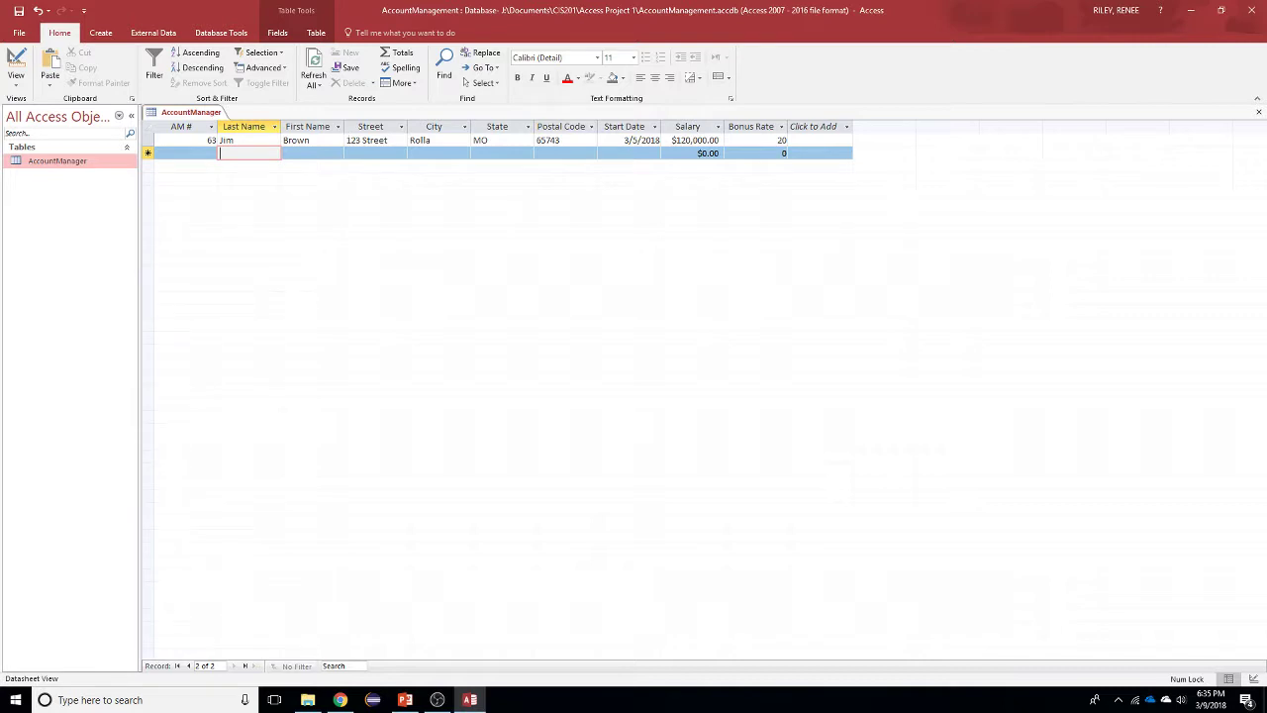
{"action": "key", "text": "alt+Tab"}
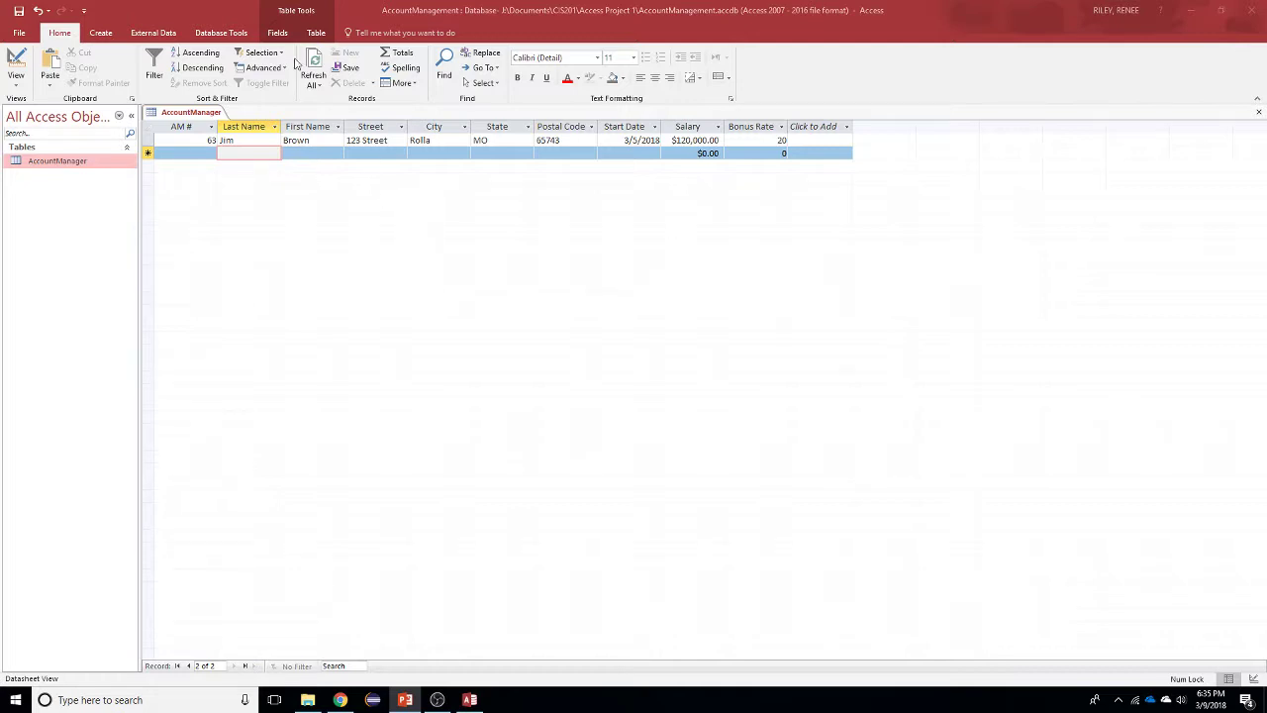
{"action": "left_click", "coordinate": [52, 12]}
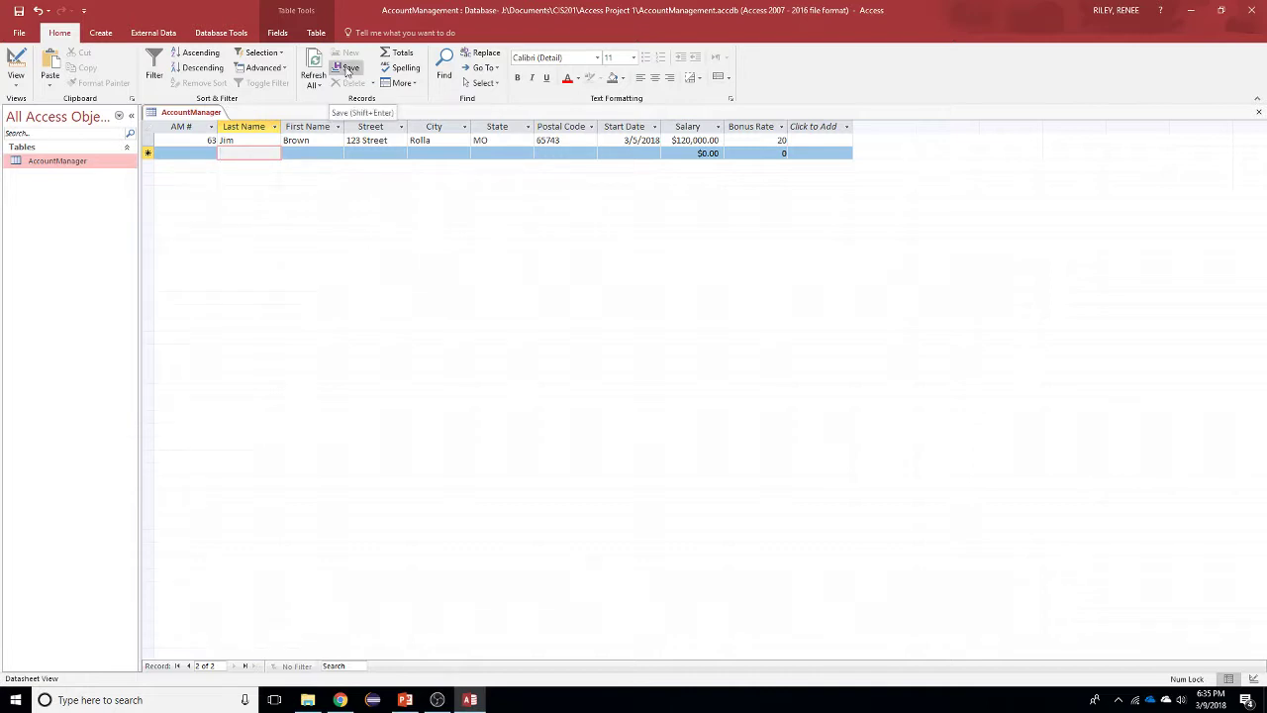
{"action": "left_click", "coordinate": [347, 67]}
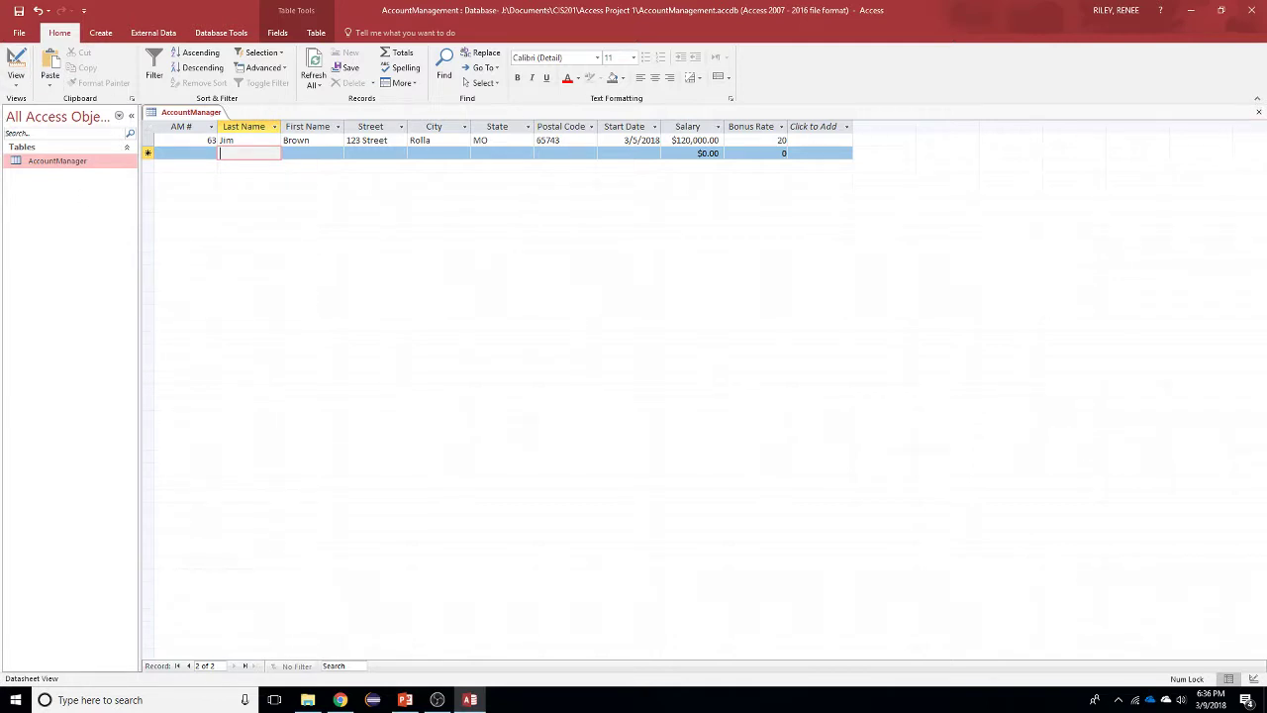
{"action": "left_click", "coordinate": [1261, 113]}
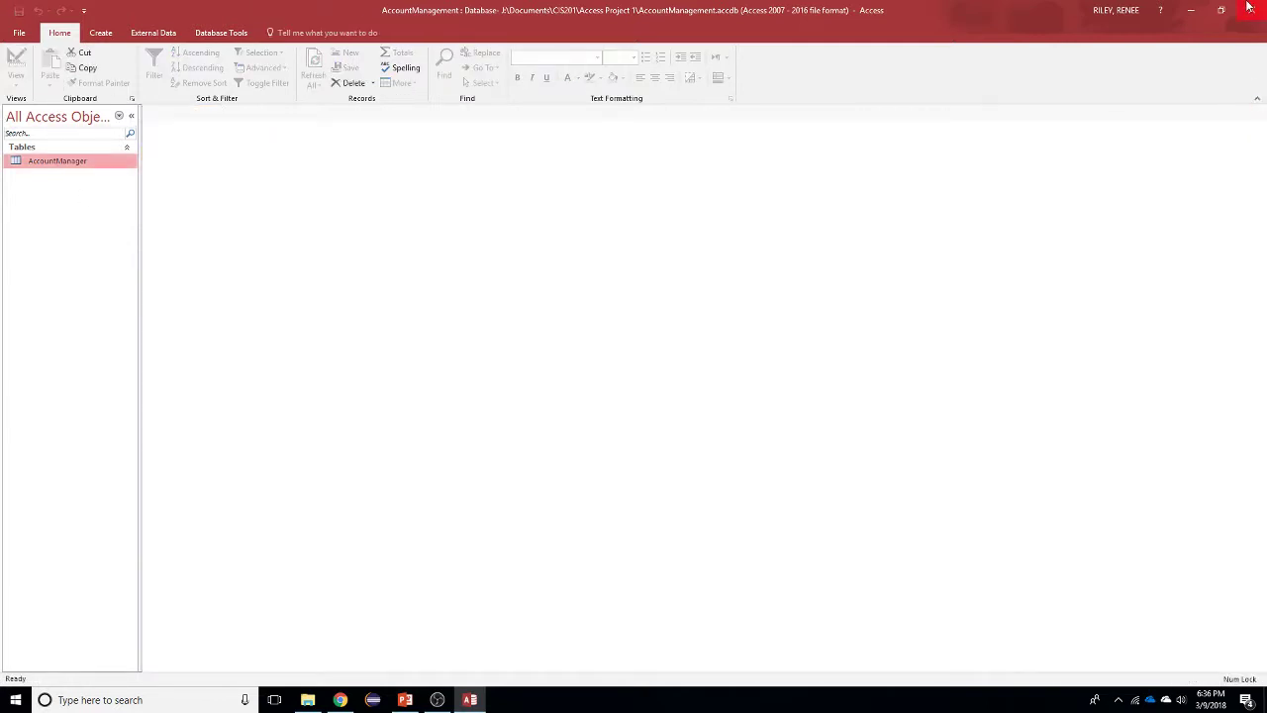
Step: Close the AccountManagement database and reopen AccountManagement.accdb from the recent files
{"action": "left_click", "coordinate": [19, 32]}
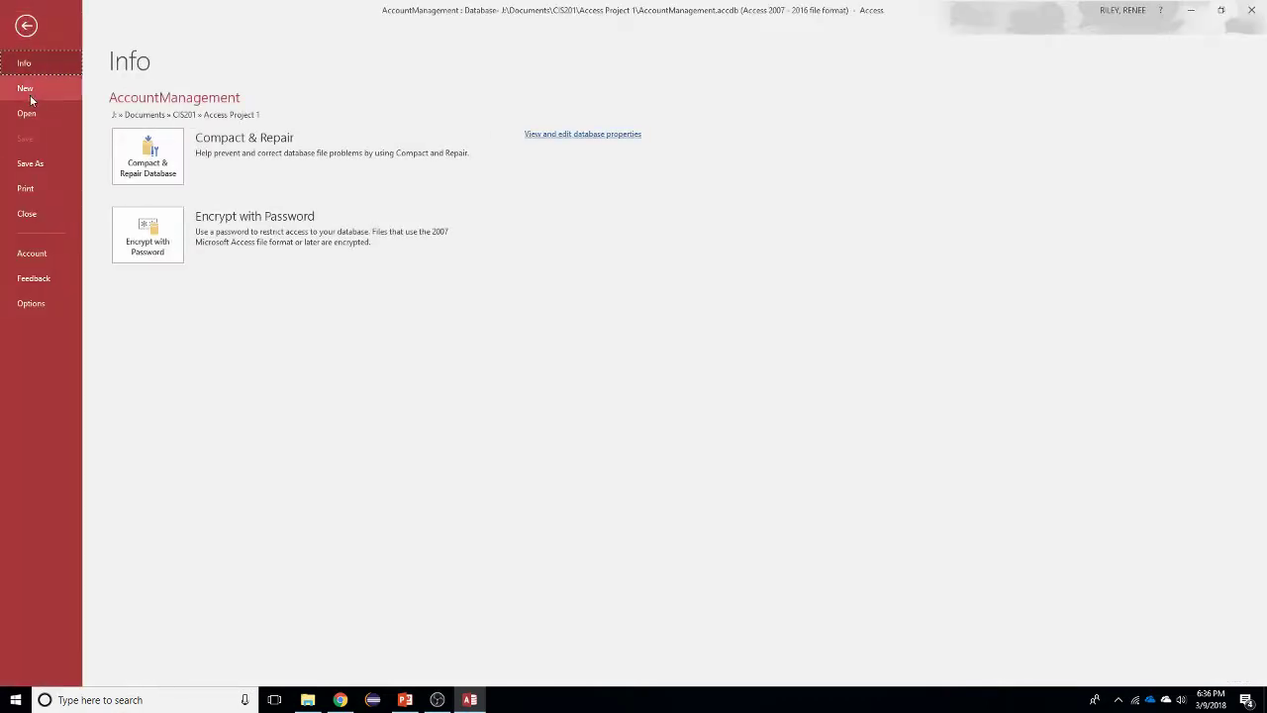
{"action": "left_click", "coordinate": [26, 214]}
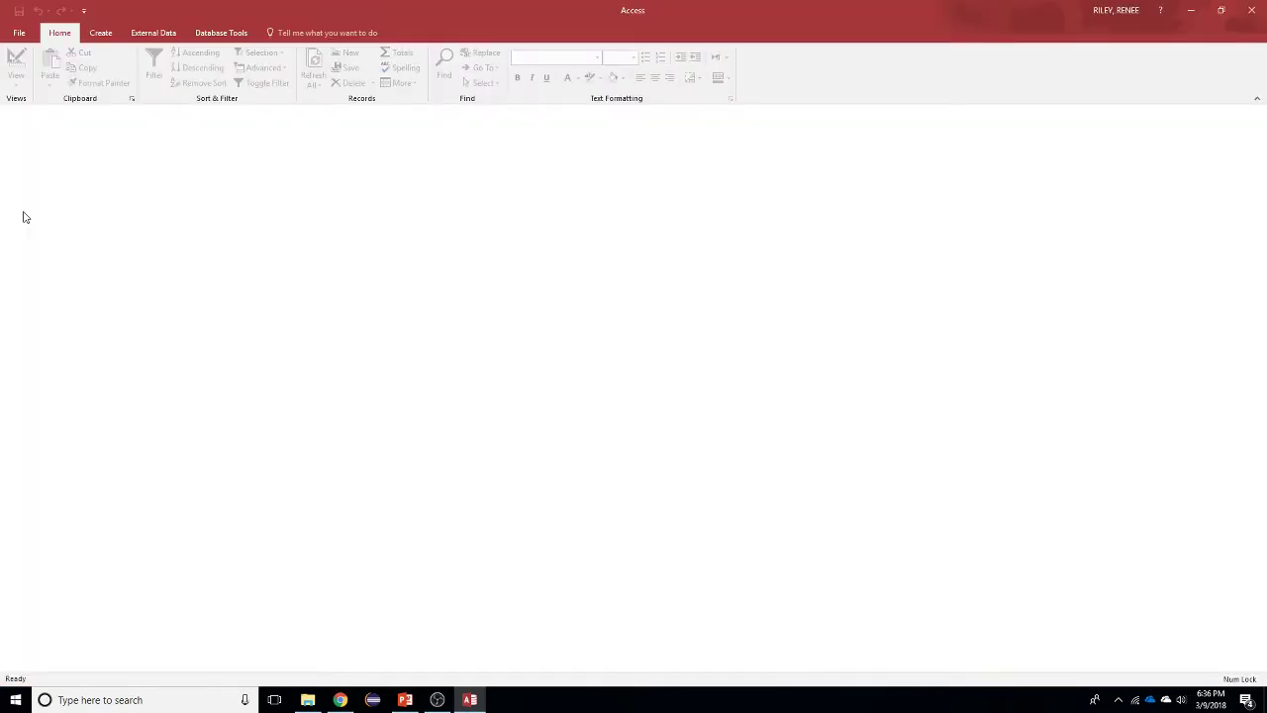
{"action": "left_click", "coordinate": [14, 38]}
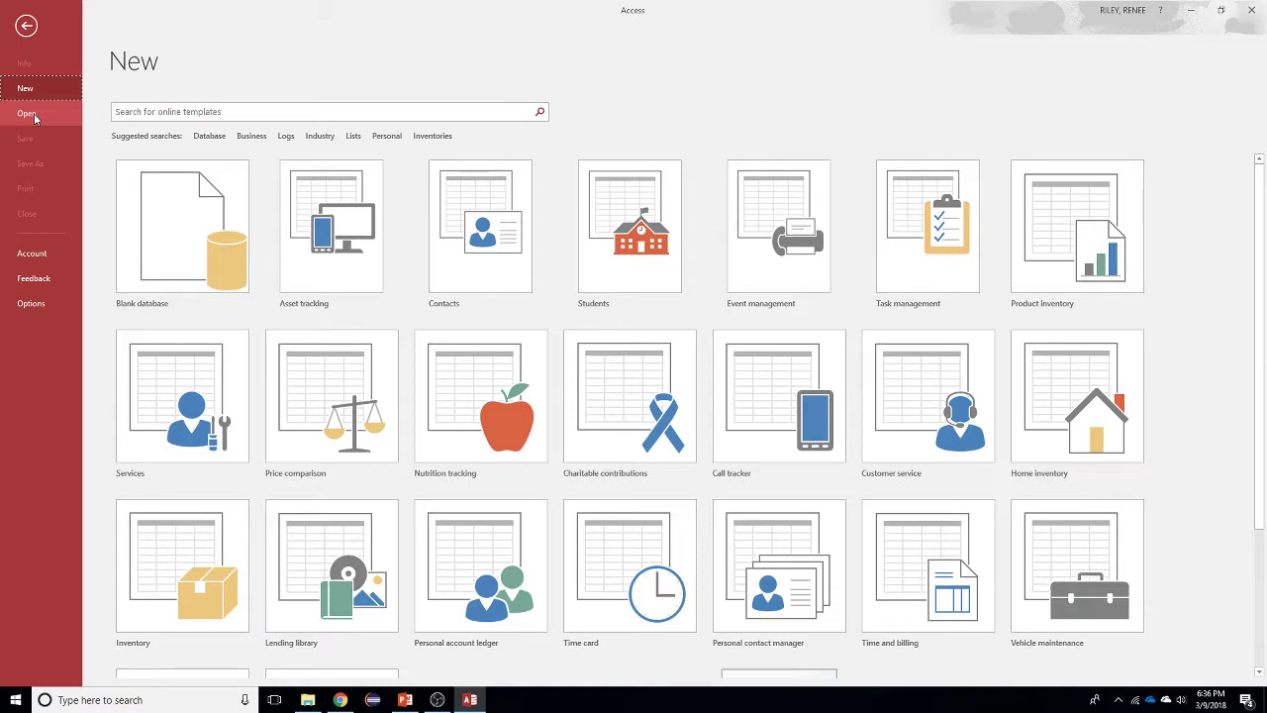
{"action": "left_click", "coordinate": [30, 114]}
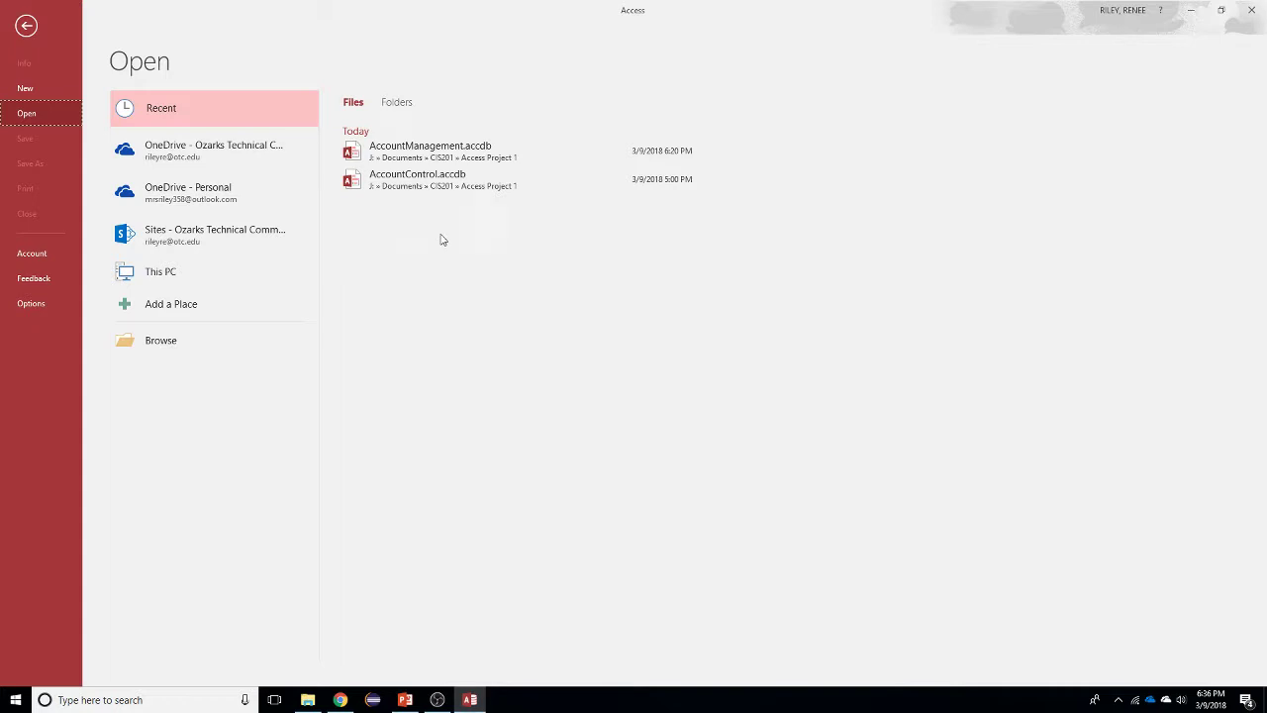
{"action": "left_click", "coordinate": [433, 148]}
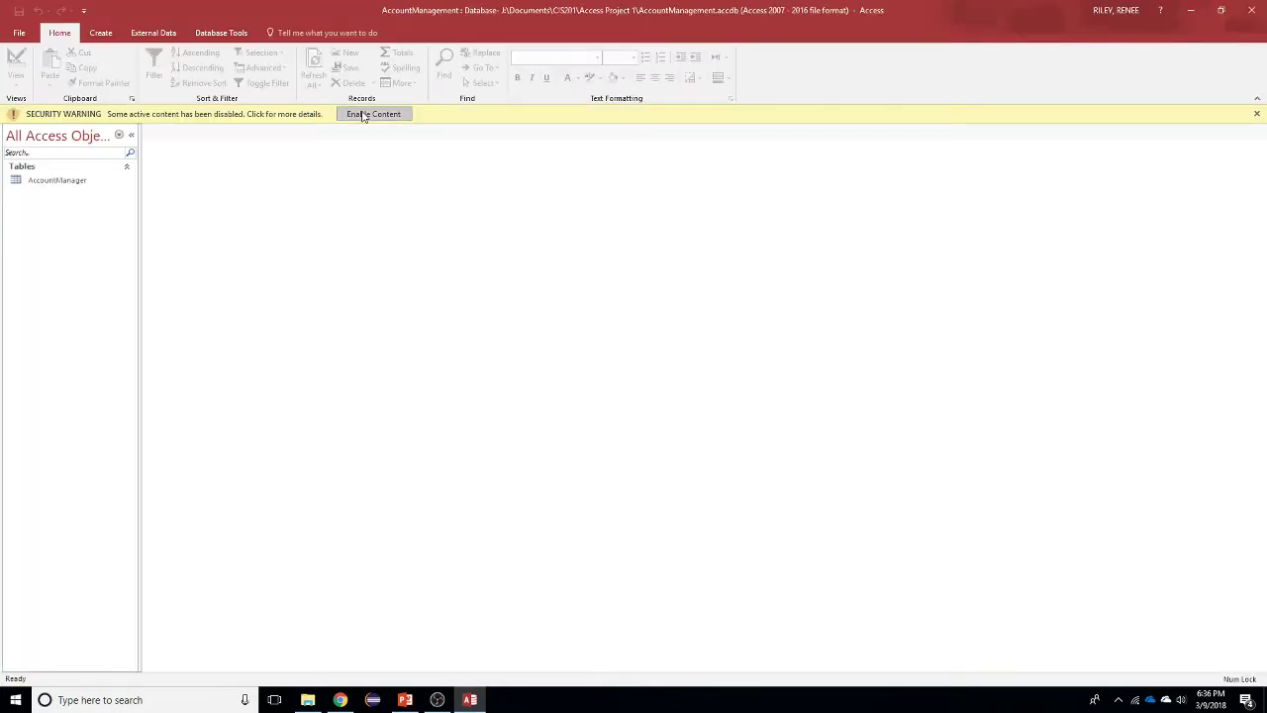
Step: Enable the database's active content, open the AccountManager table in Datasheet view and collapse the navigation pane
{"action": "left_click", "coordinate": [373, 114]}
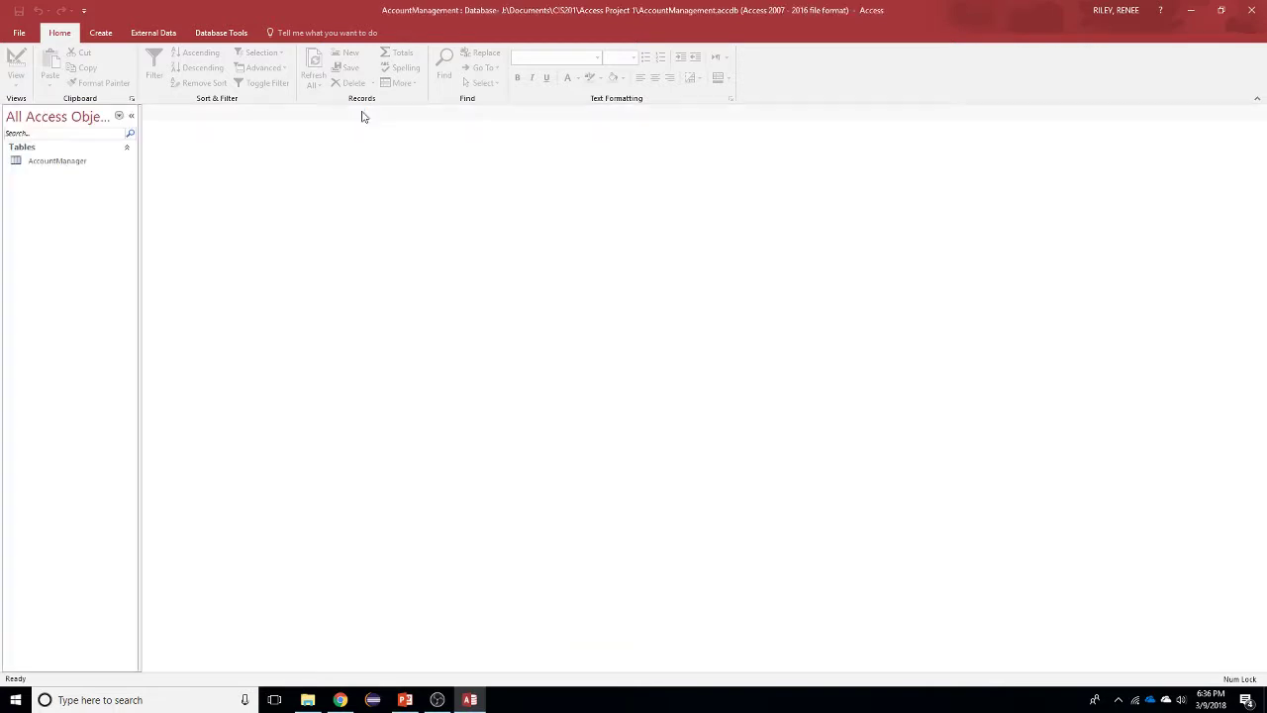
{"action": "left_click", "coordinate": [37, 170]}
{"action": "double_click", "coordinate": [37, 171]}
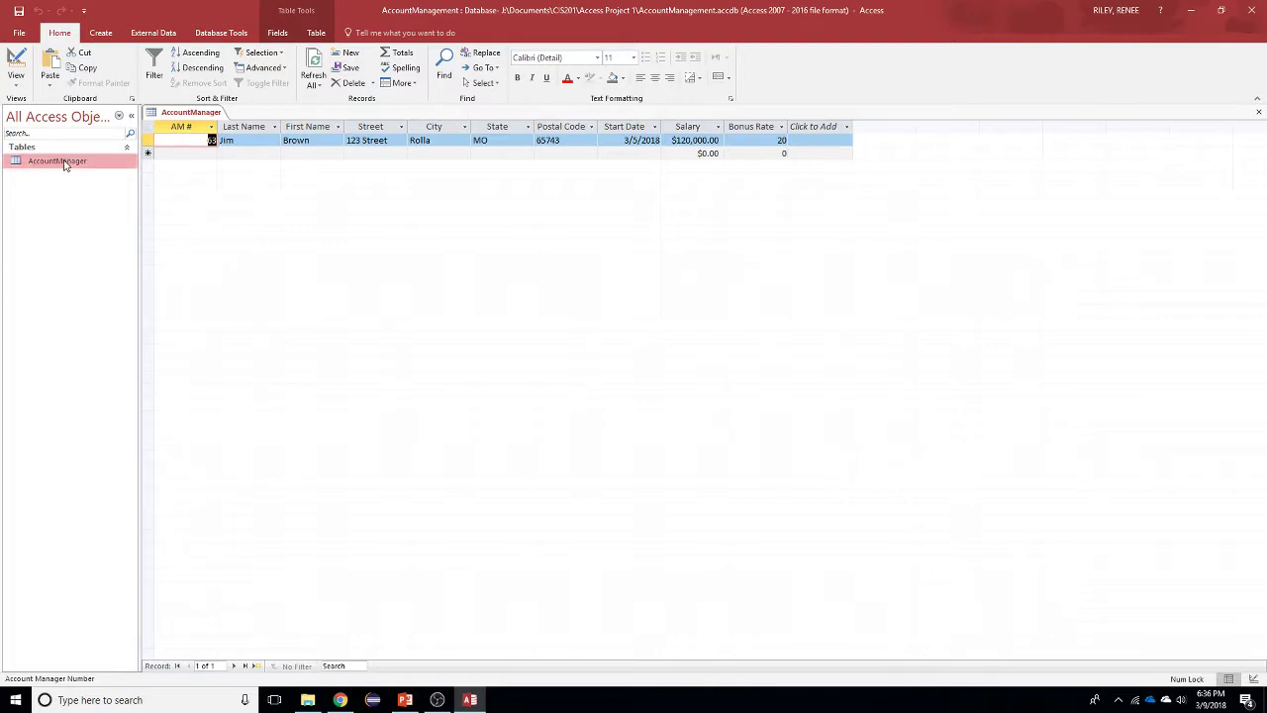
{"action": "left_click", "coordinate": [131, 116]}
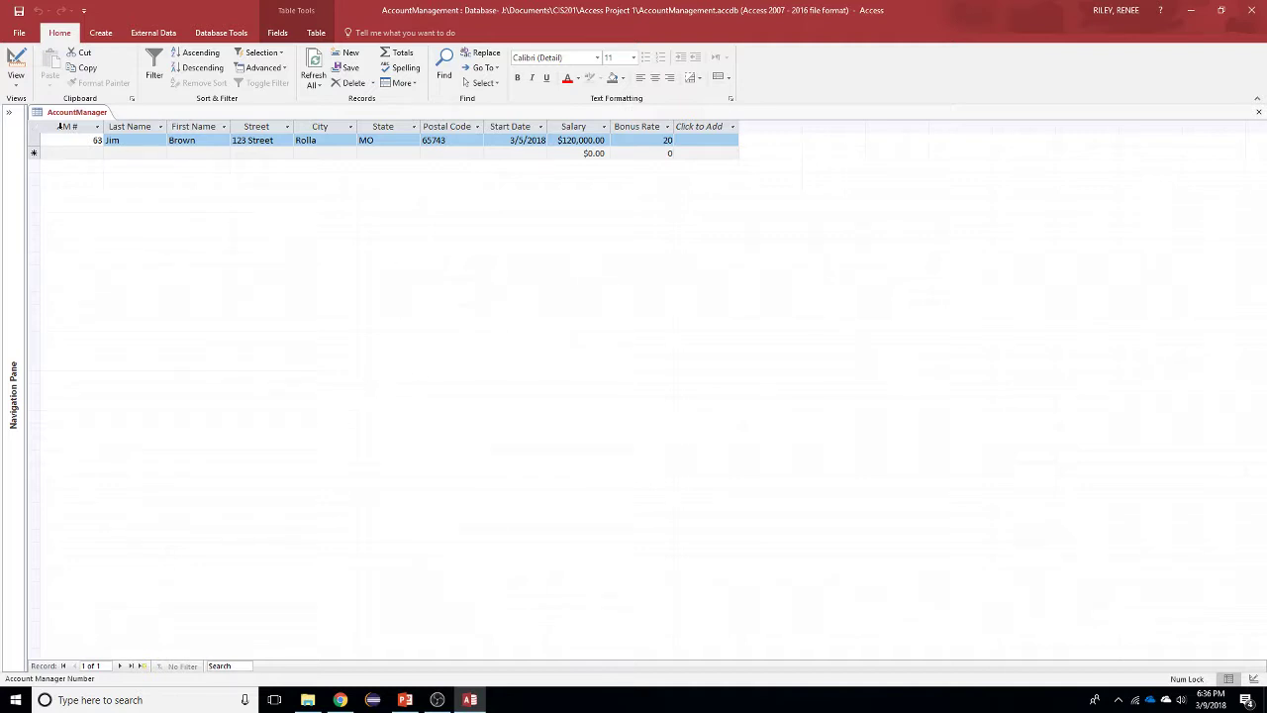
{"action": "left_click", "coordinate": [35, 139]}
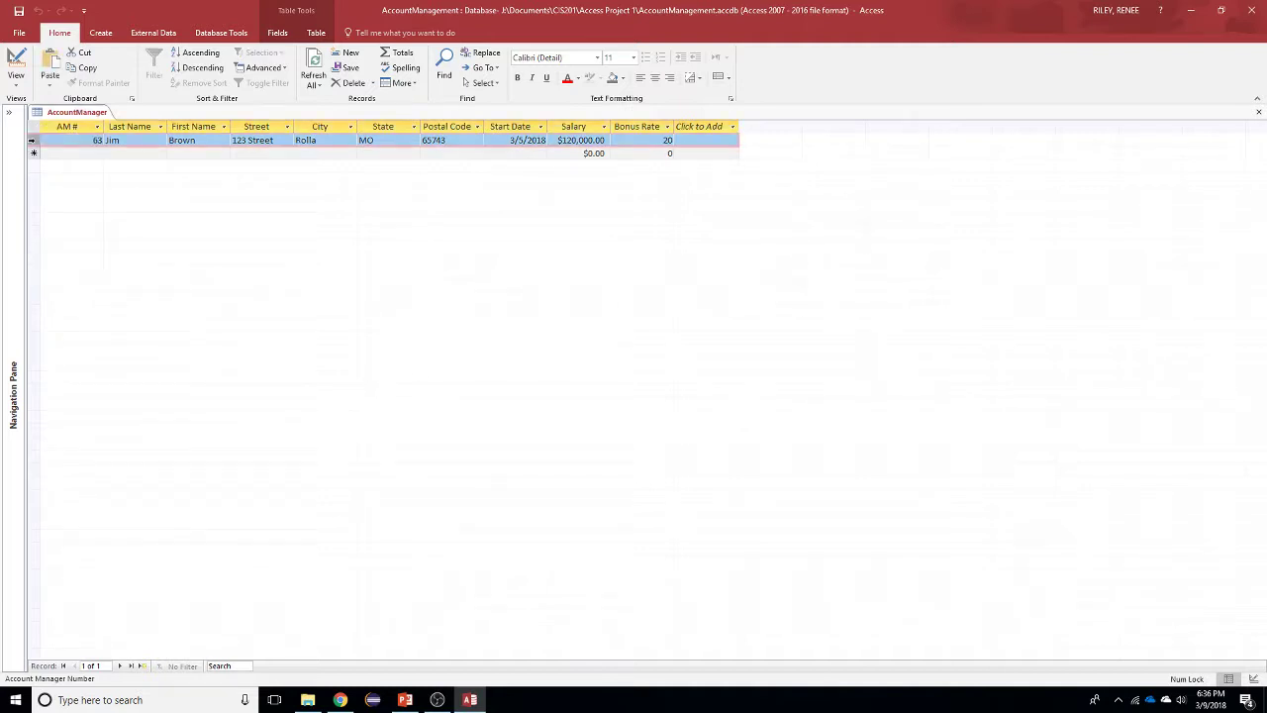
{"action": "right_click", "coordinate": [34, 141]}
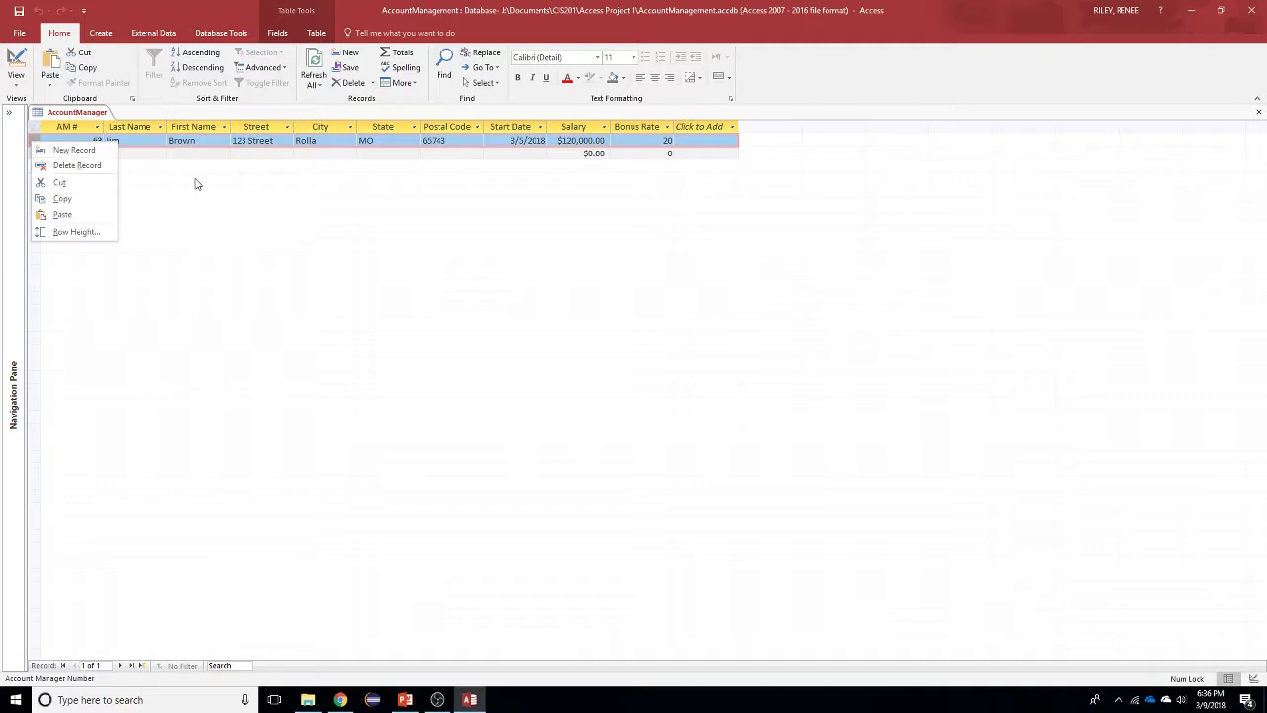
{"action": "left_click", "coordinate": [94, 153]}
{"action": "key", "text": "Down"}
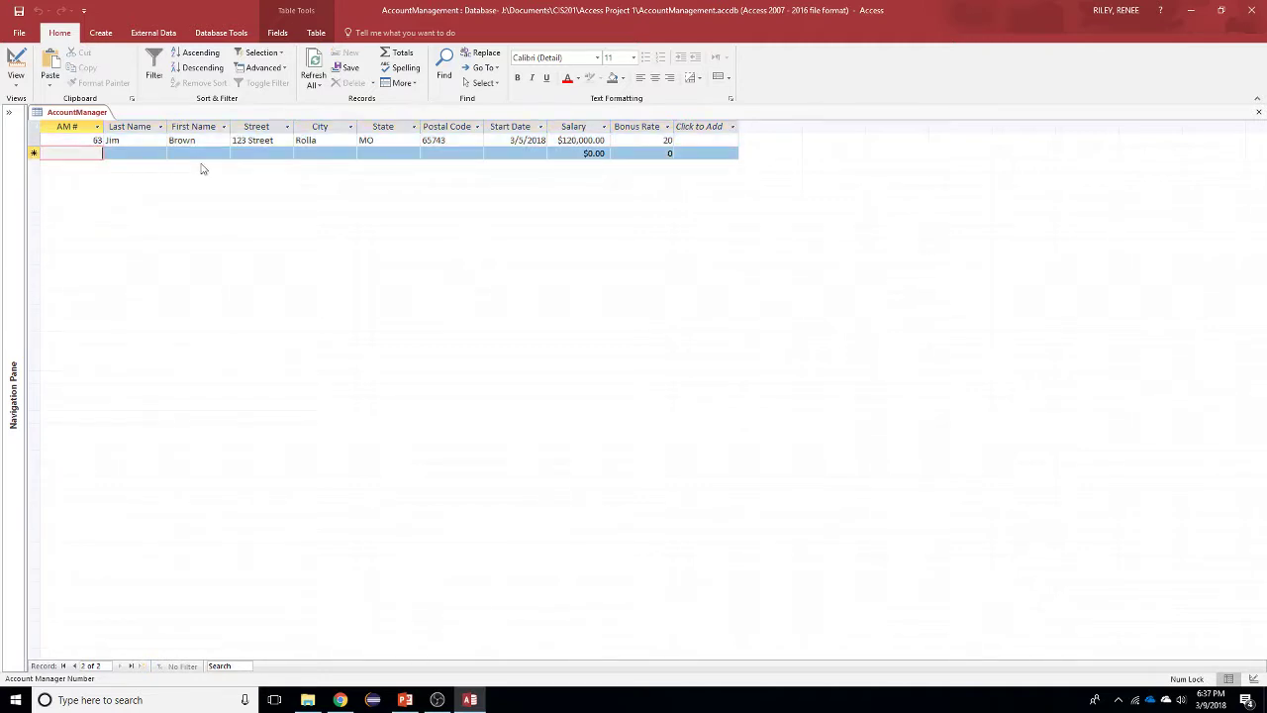
{"action": "right_click", "coordinate": [332, 491]}
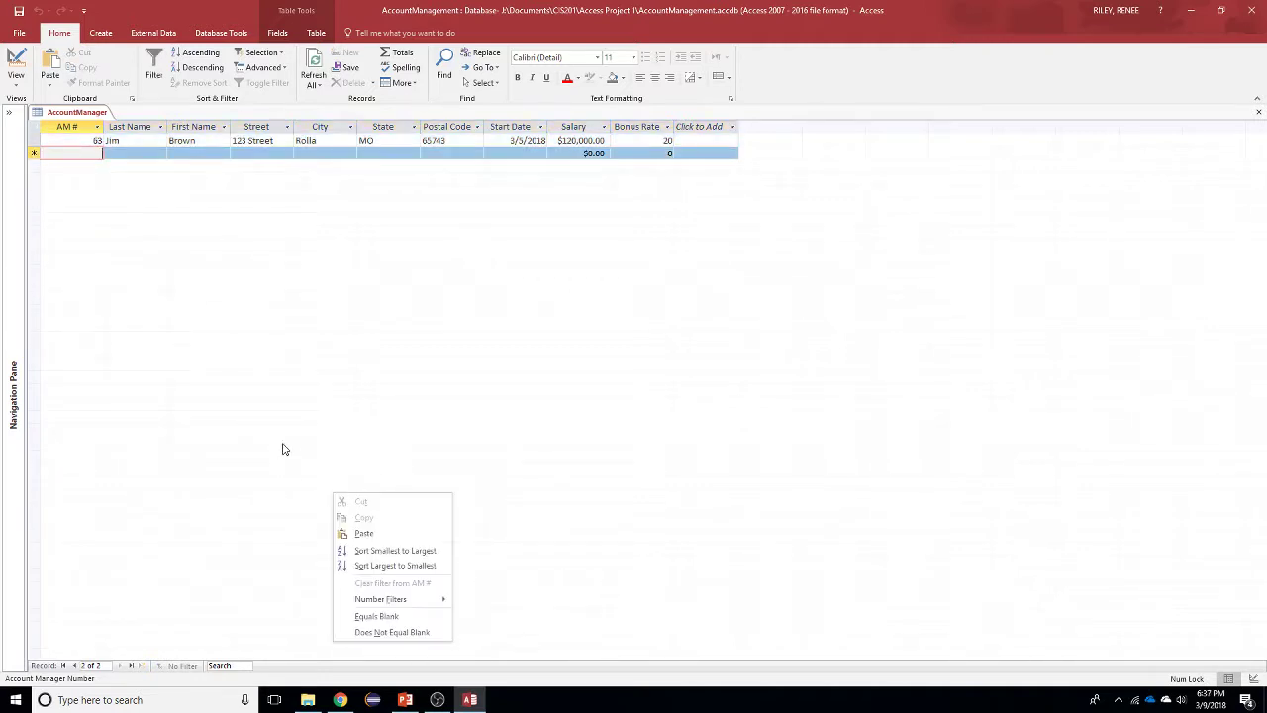
{"action": "left_click", "coordinate": [189, 327]}
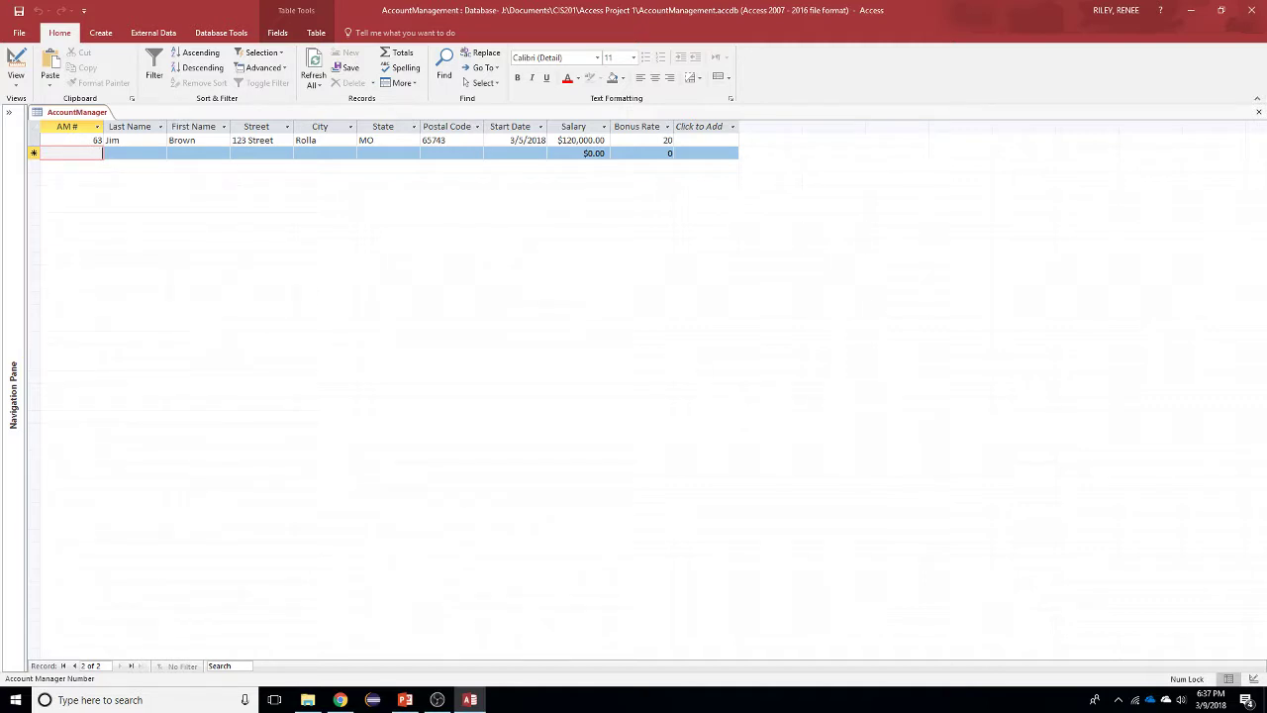
{"action": "key", "text": "alt+Tab"}
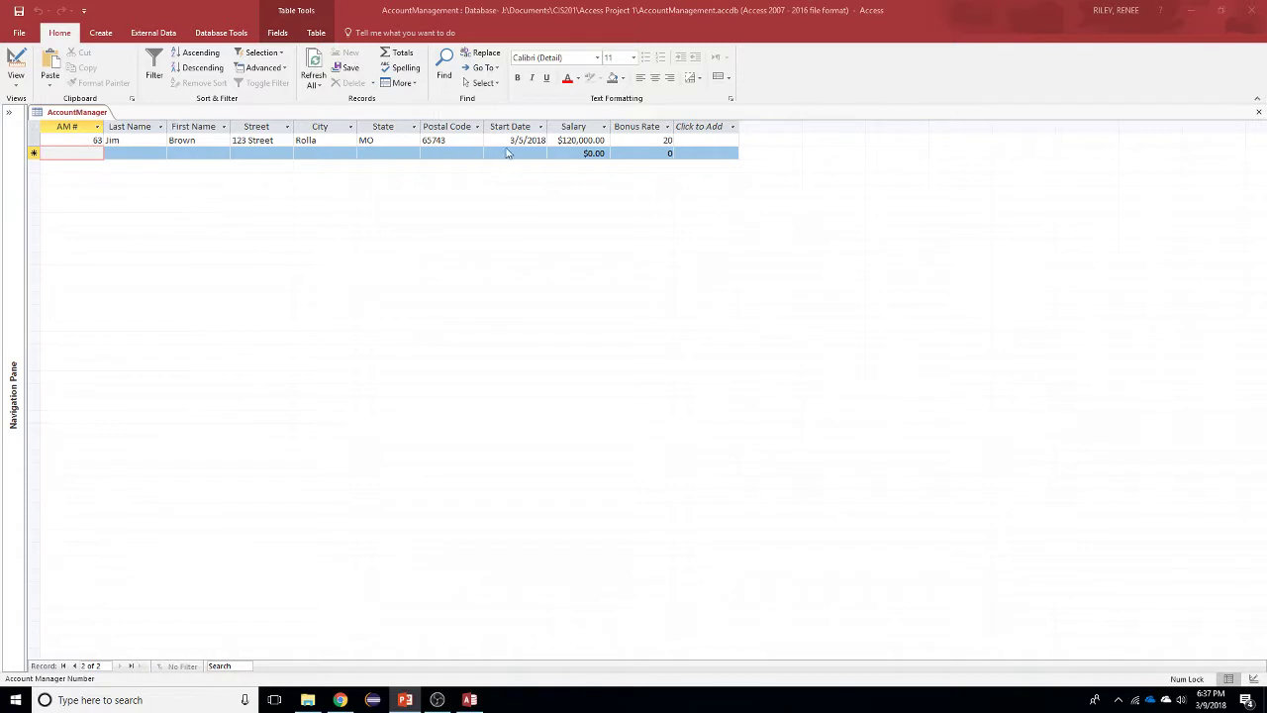
Step: Narrow the datasheet's State column close to its contents and make the Start Date column slightly narrower
{"action": "left_click", "coordinate": [417, 127]}
{"action": "left_click_drag", "start_coordinate": [420, 127], "coordinate": [392, 126]}
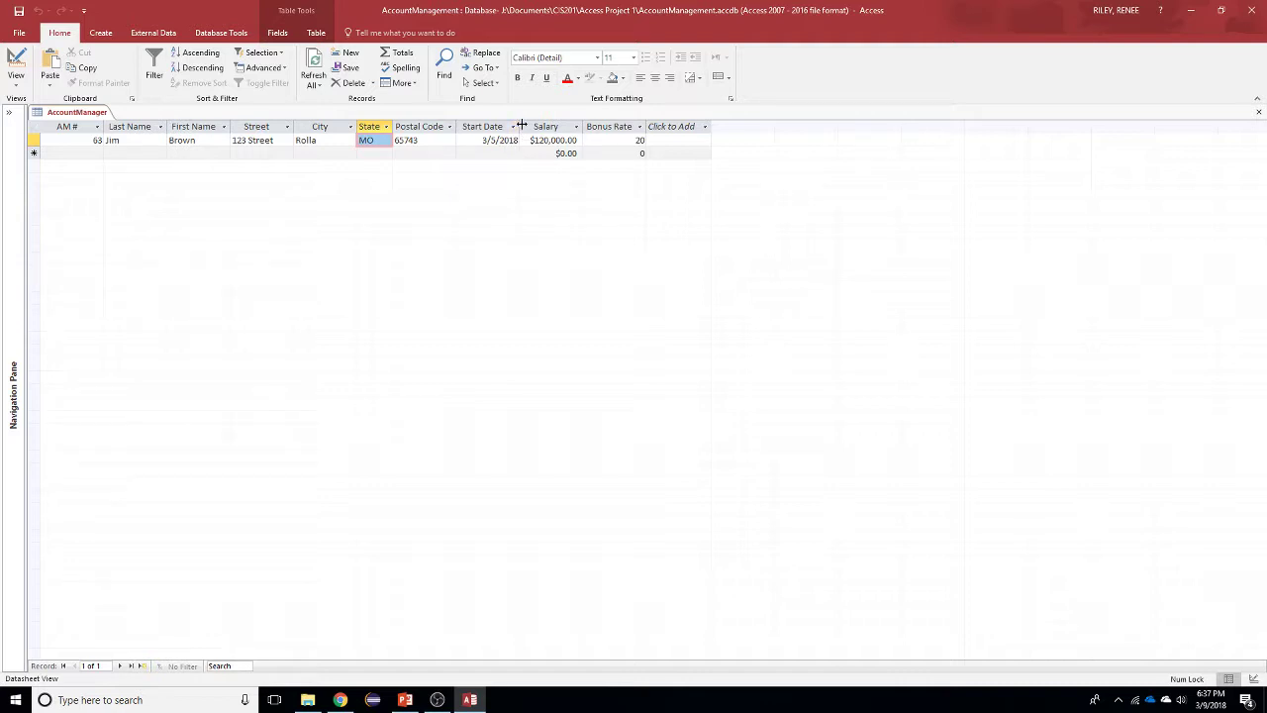
{"action": "left_click_drag", "start_coordinate": [522, 126], "coordinate": [517, 127]}
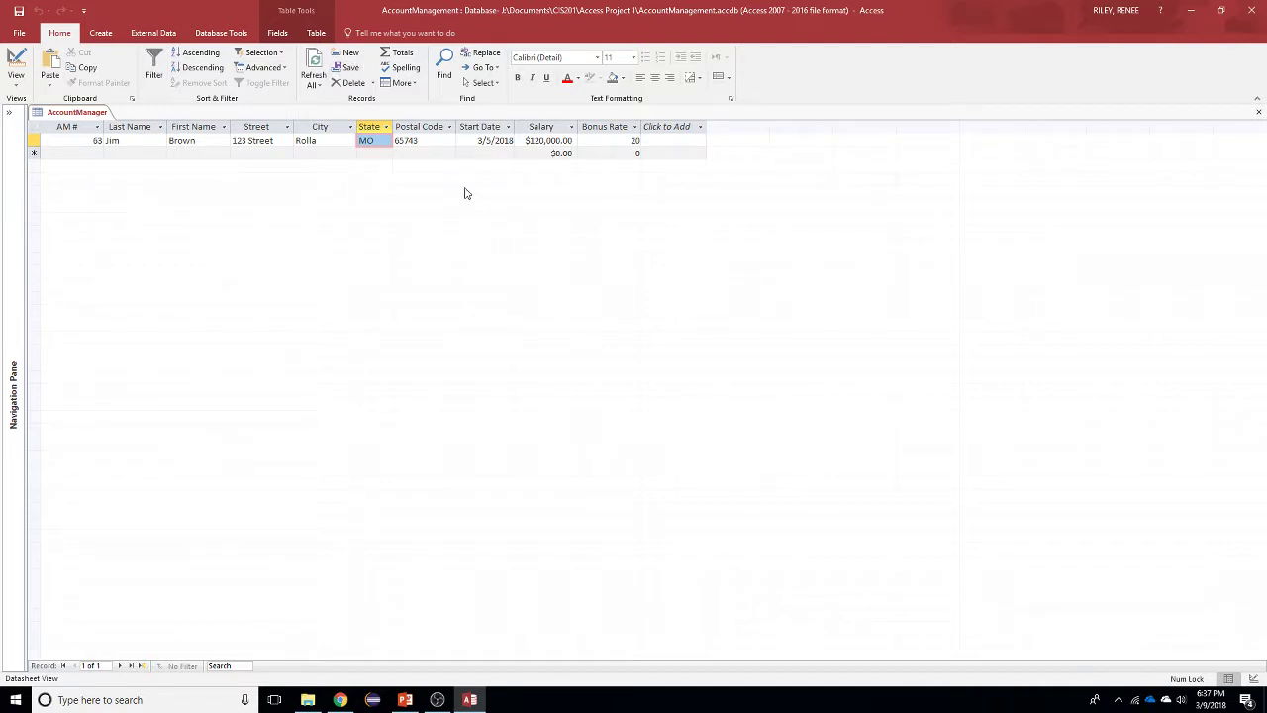
Step: Close the AccountManager table and save the changes to its layout
{"action": "left_click", "coordinate": [1258, 112]}
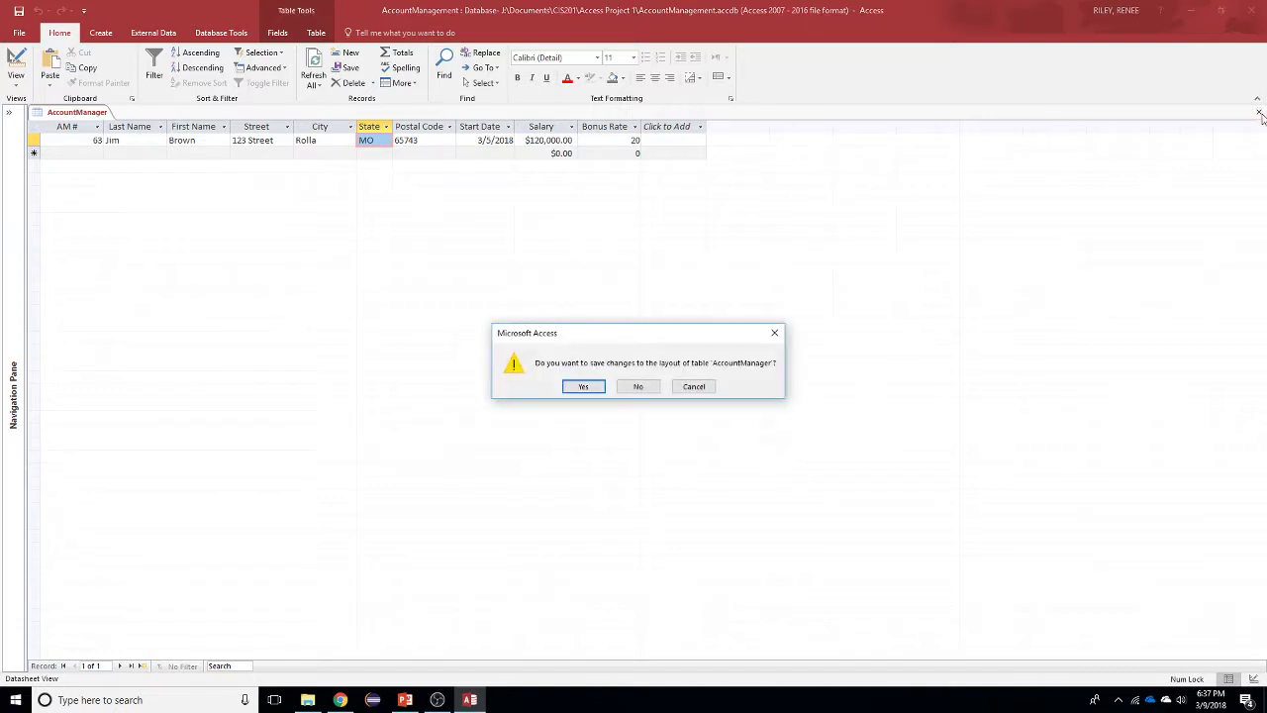
{"action": "left_click", "coordinate": [584, 387]}
{"action": "key", "text": "alt+Tab"}
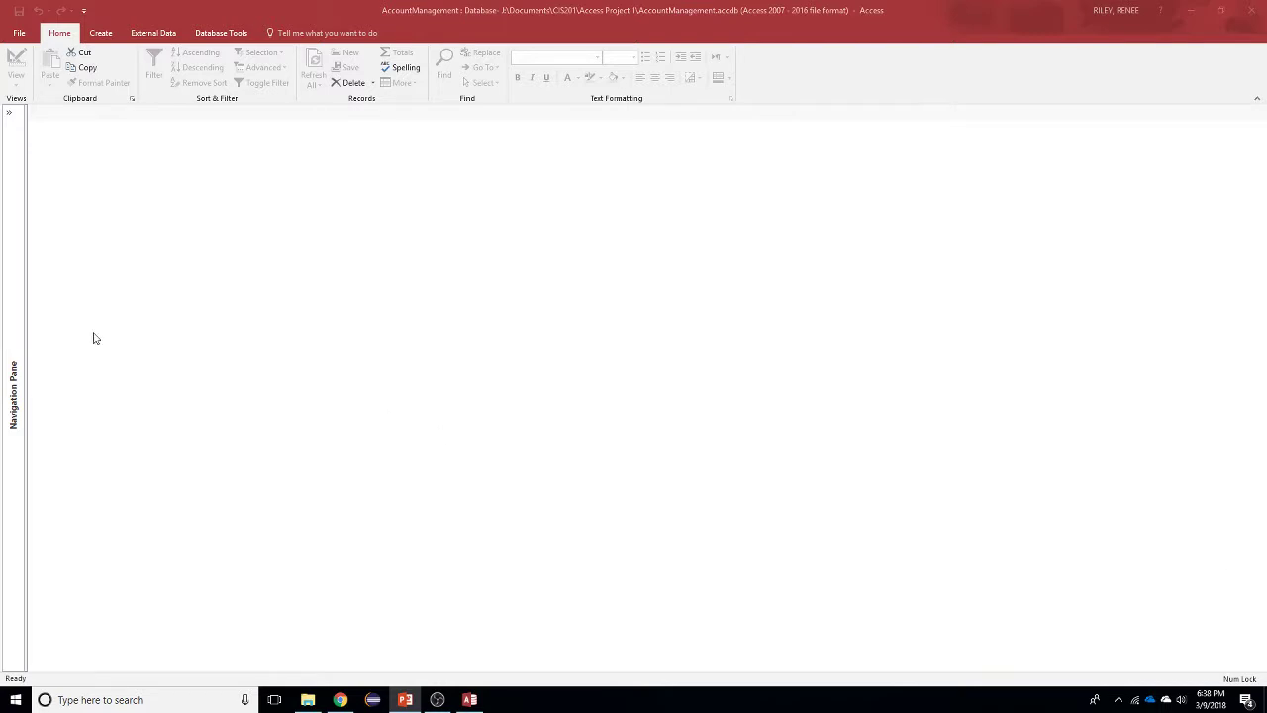
Step: Expand the navigation pane and reopen the AccountManager table in Datasheet view
{"action": "left_click", "coordinate": [6, 111]}
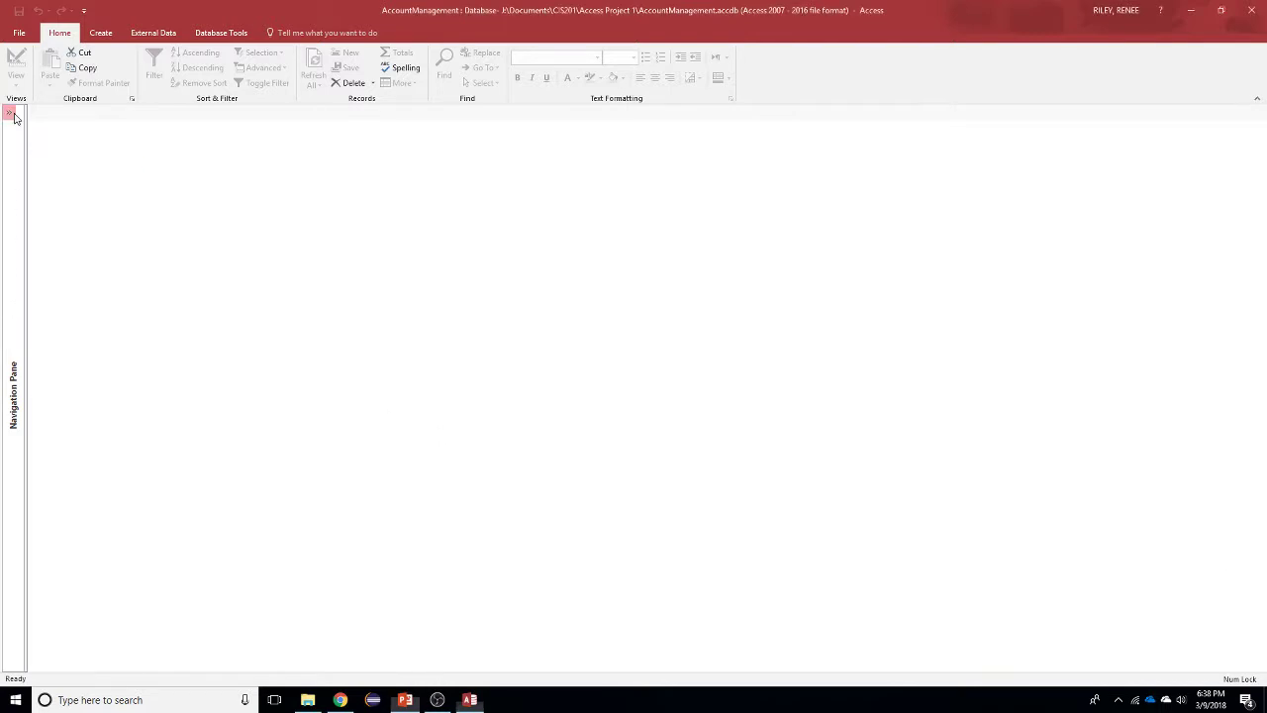
{"action": "double_click", "coordinate": [46, 161]}
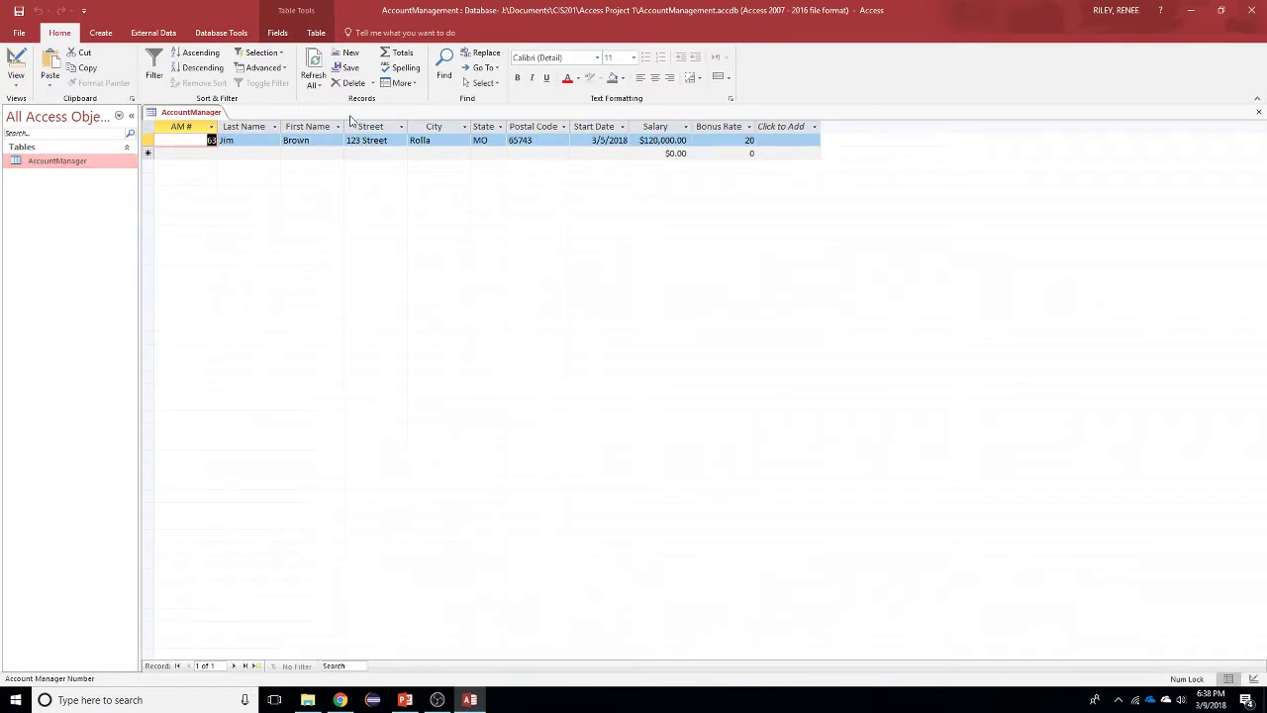
Step: Review the printing options, the database's Info page, and the commands for creating objects and exchanging external data
{"action": "left_click", "coordinate": [16, 34]}
{"action": "left_click", "coordinate": [40, 190]}
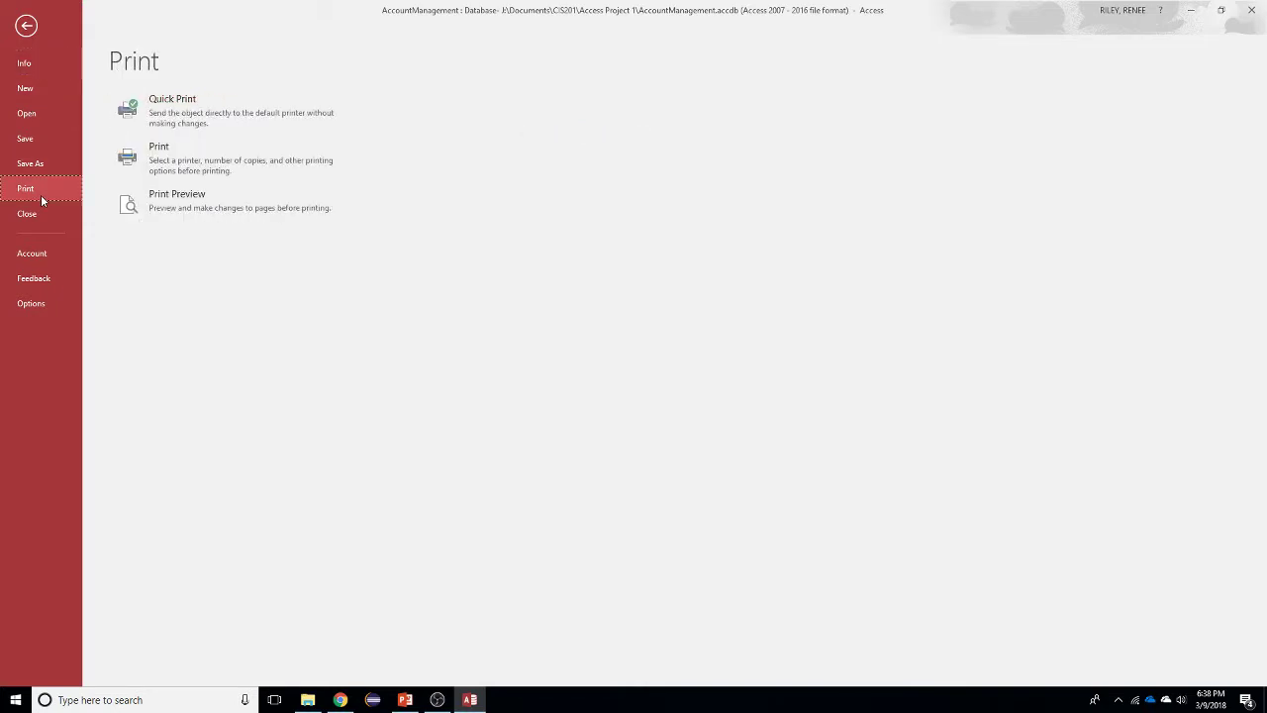
{"action": "left_click", "coordinate": [168, 212]}
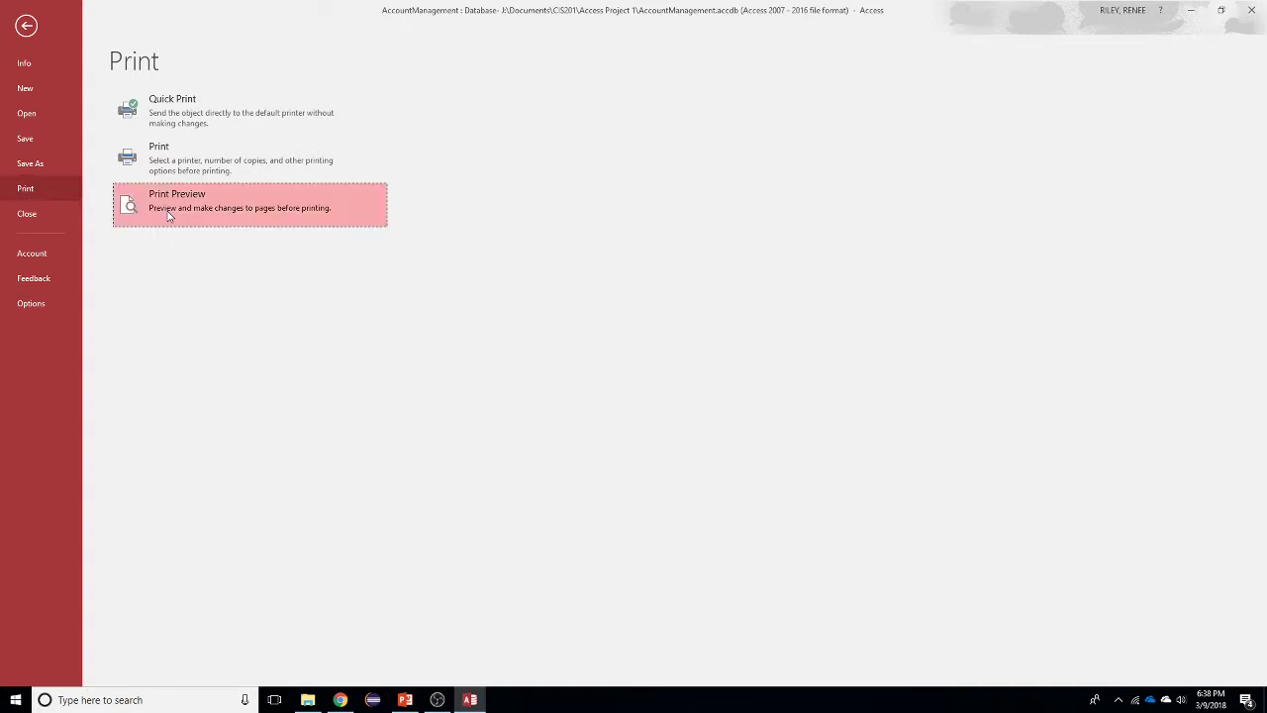
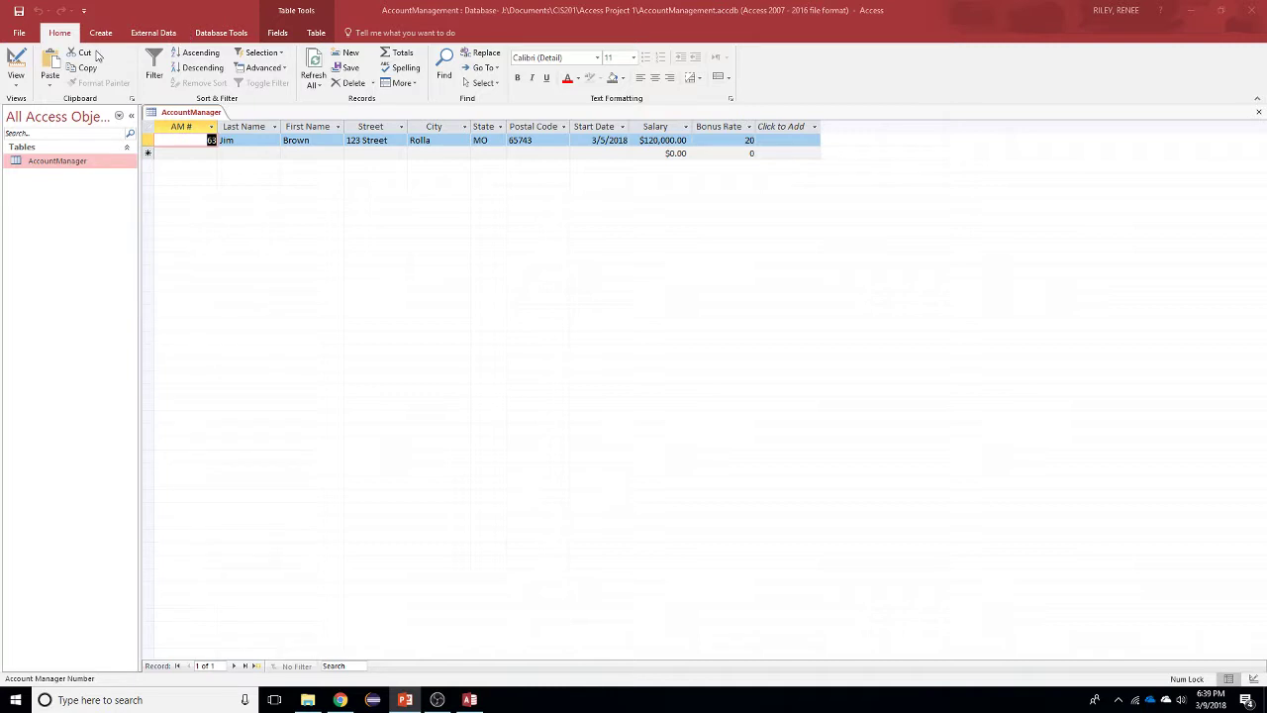
{"action": "left_click", "coordinate": [17, 34]}
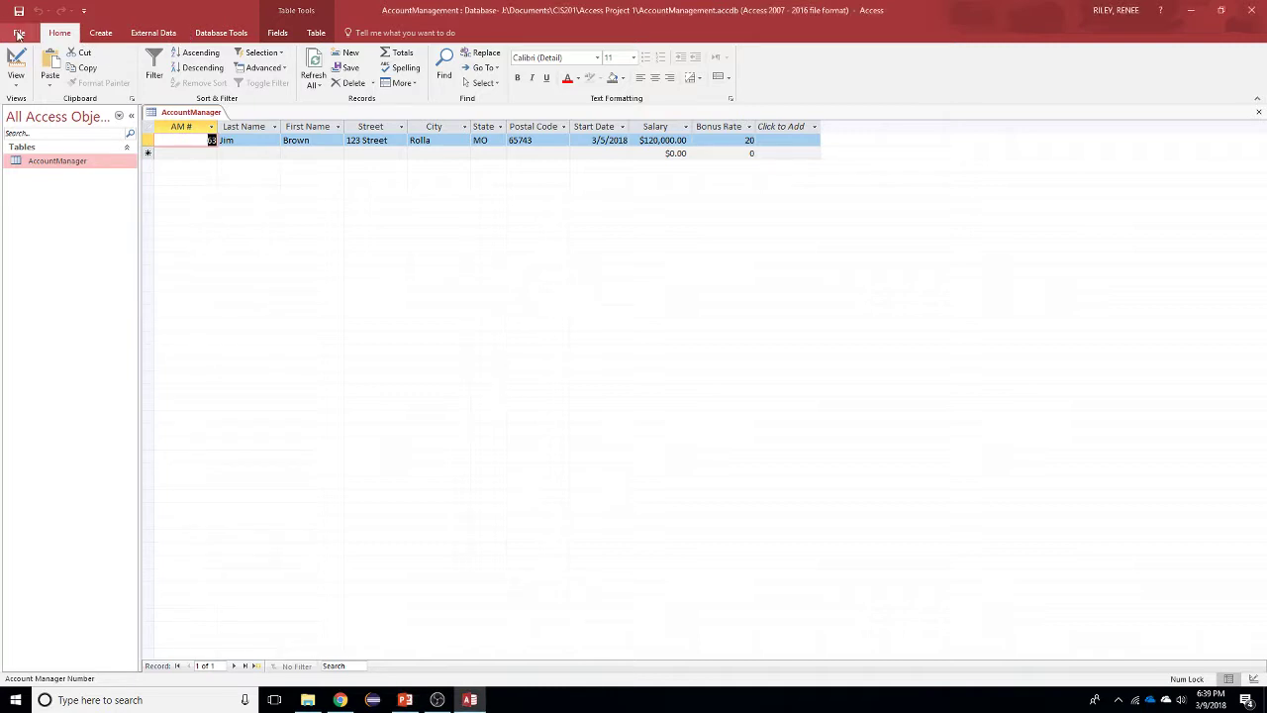
{"action": "left_click", "coordinate": [17, 35]}
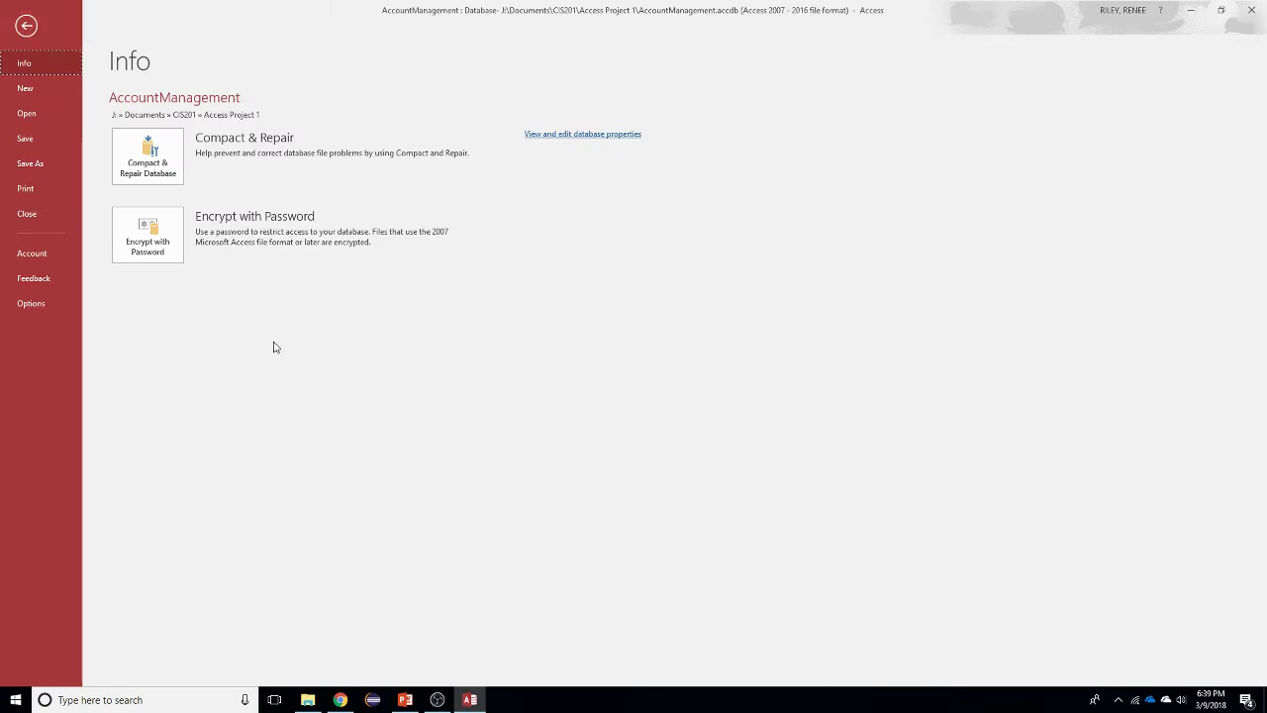
{"action": "left_click", "coordinate": [29, 27]}
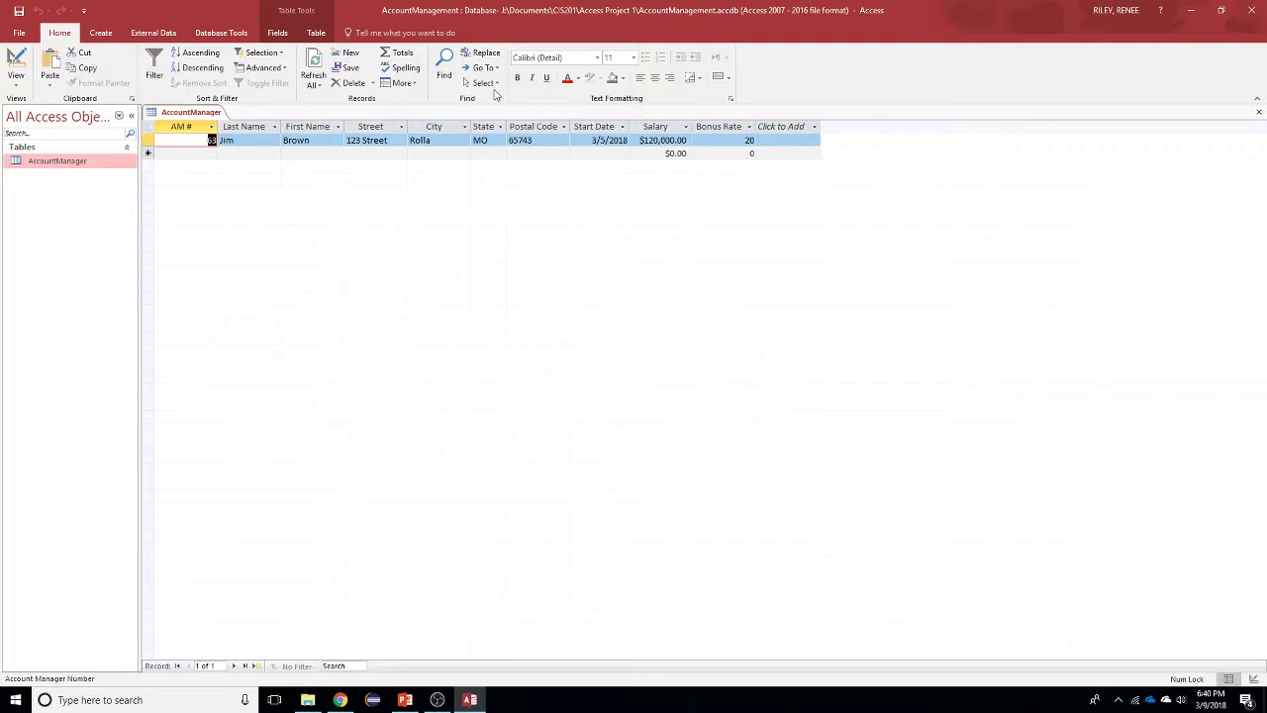
{"action": "left_click", "coordinate": [101, 34]}
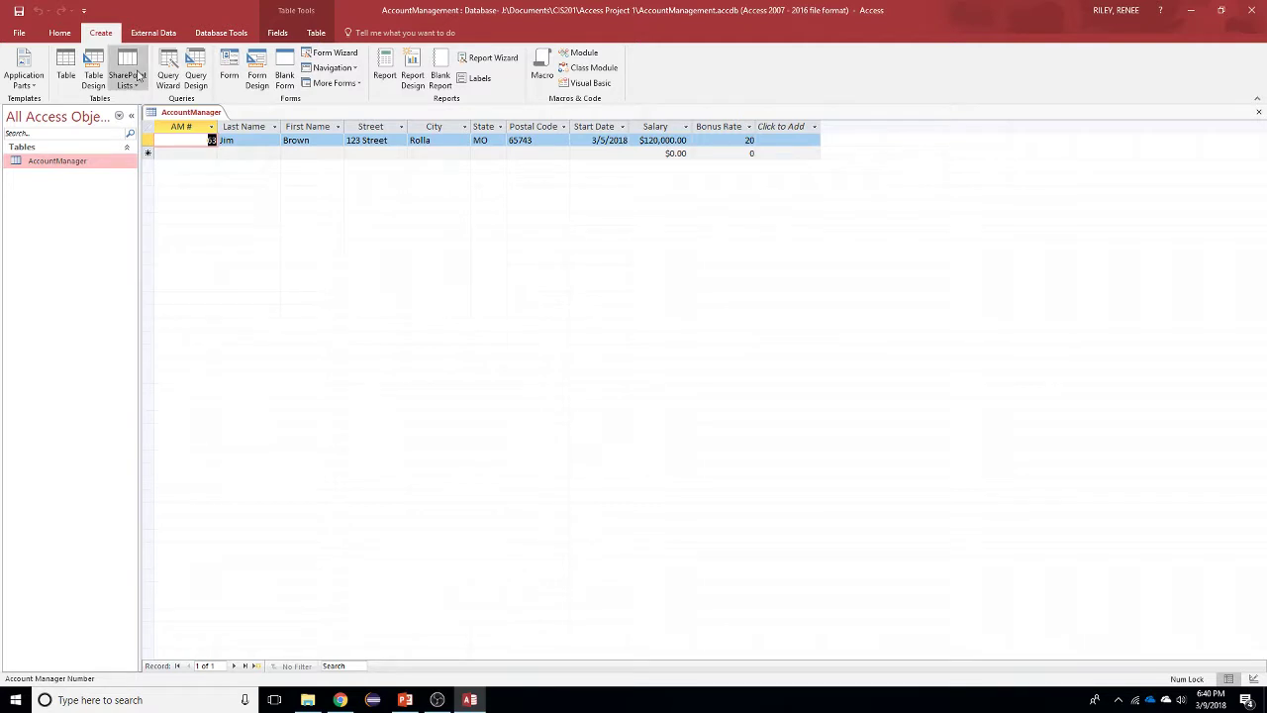
{"action": "left_click", "coordinate": [156, 35]}
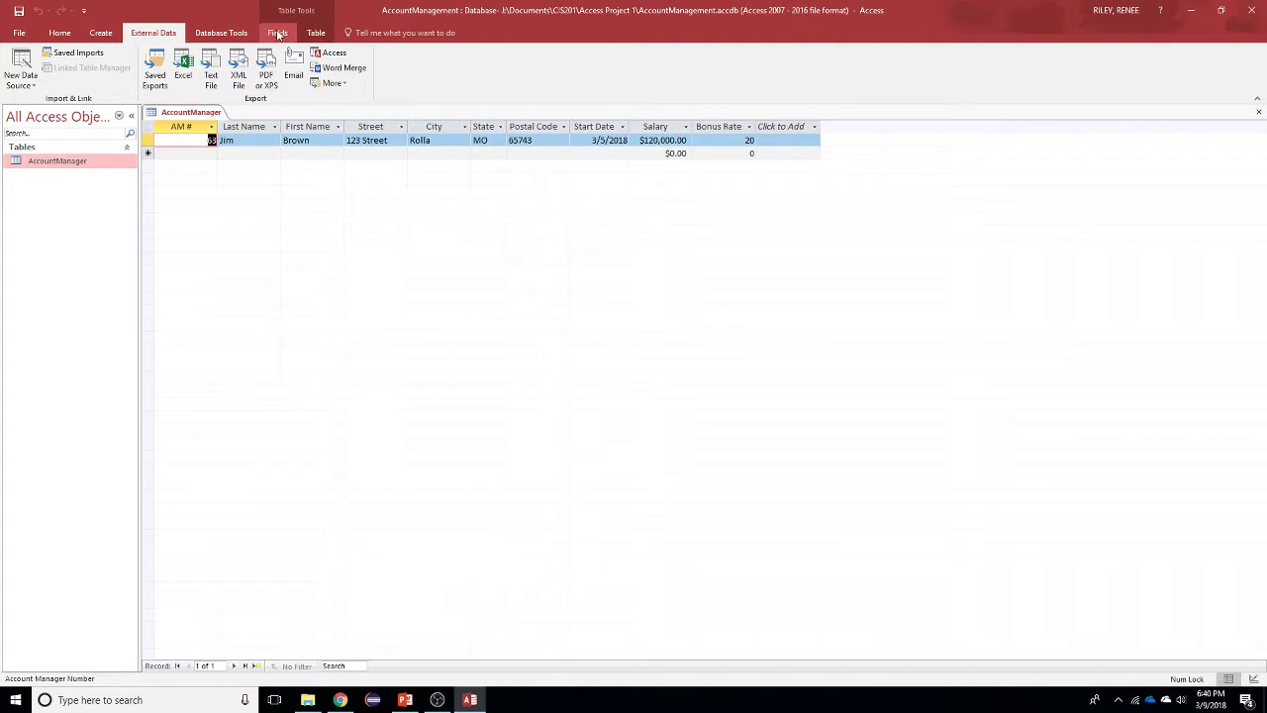
{"action": "left_click", "coordinate": [185, 71]}
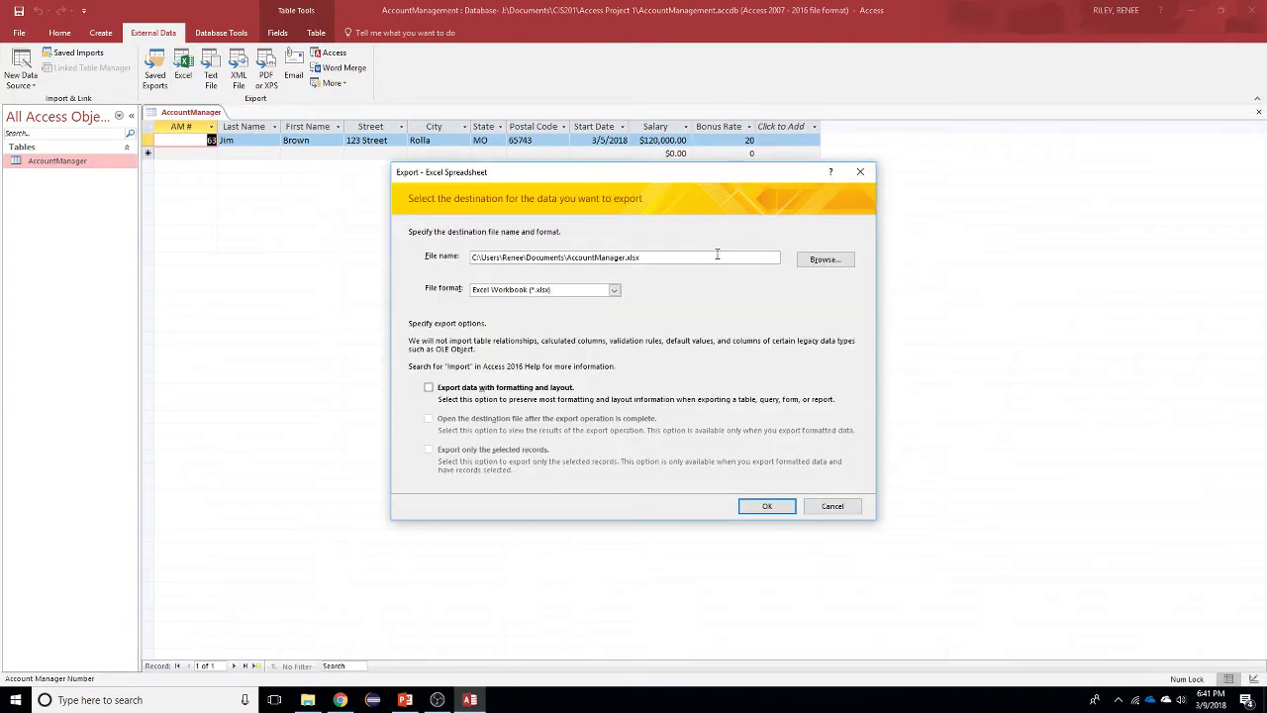
{"action": "left_click", "coordinate": [820, 260]}
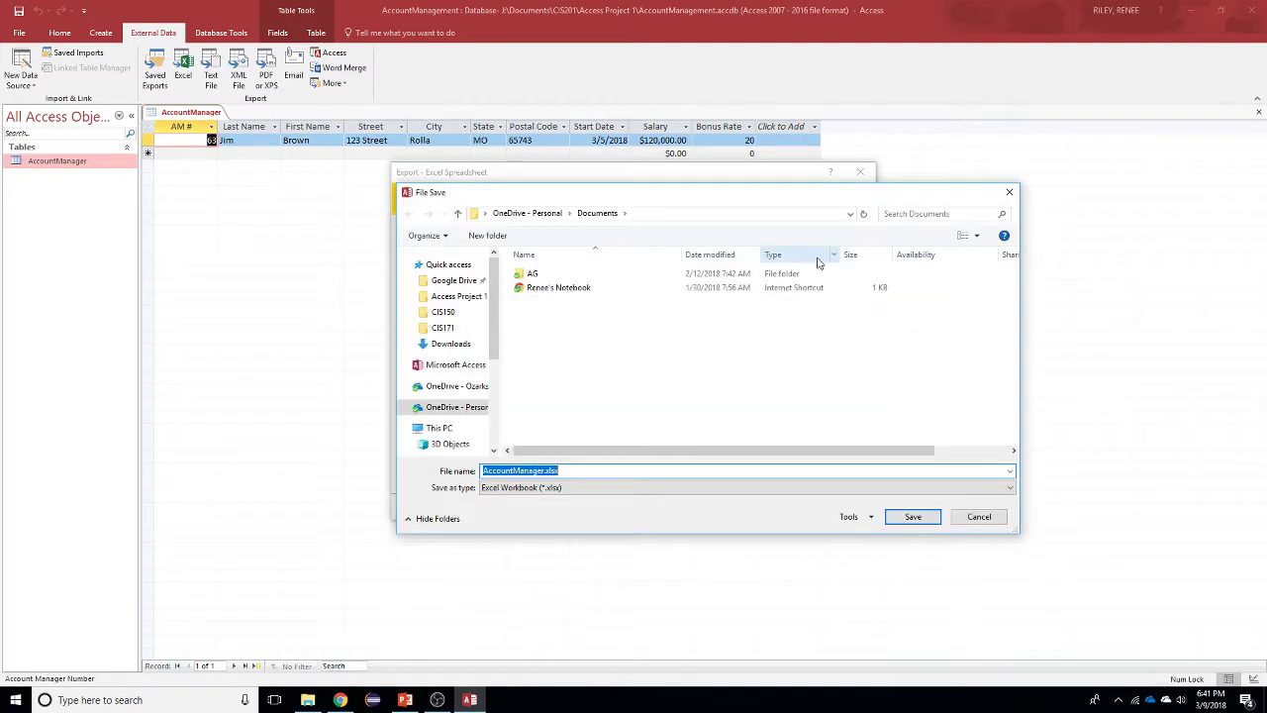
{"action": "left_click_drag", "start_coordinate": [495, 297], "coordinate": [495, 450]}
{"action": "left_click", "coordinate": [452, 402]}
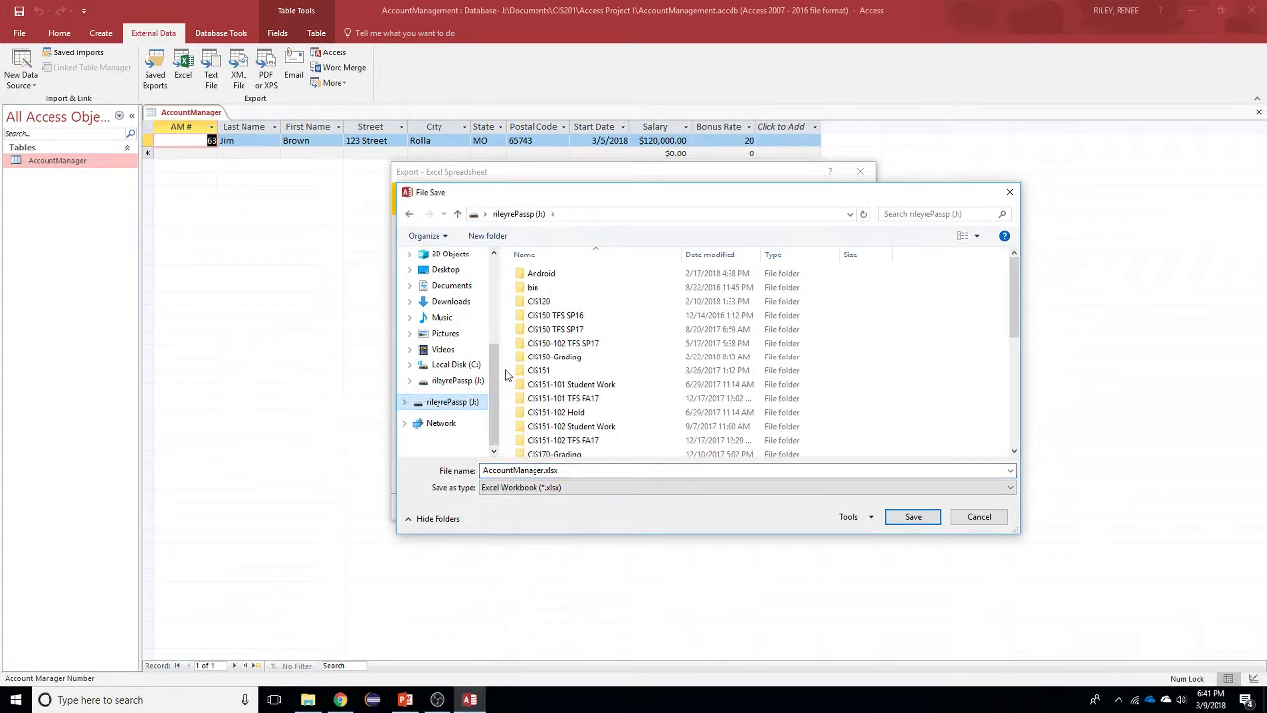
{"action": "scroll", "coordinate": [507, 375], "scroll_direction": "down", "scroll_amount": 3}
{"action": "double_click", "coordinate": [543, 421]}
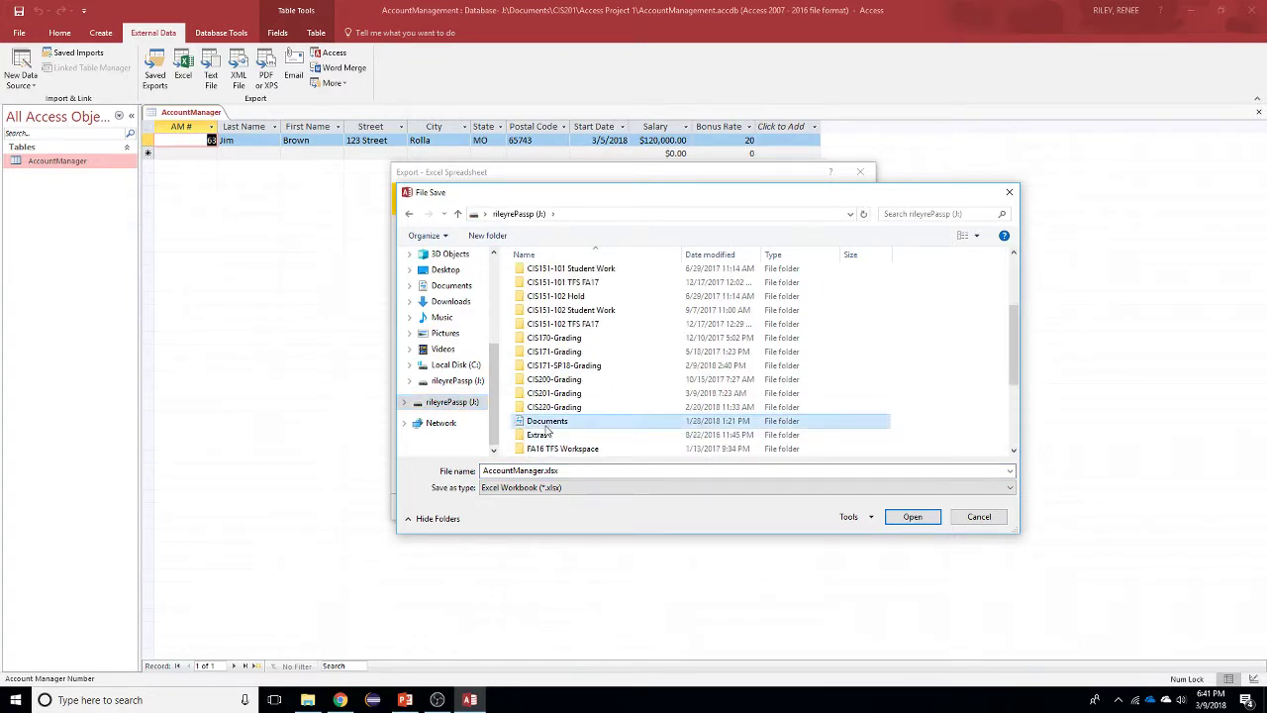
{"action": "scroll", "coordinate": [545, 428], "scroll_direction": "down", "scroll_amount": 4}
{"action": "scroll", "coordinate": [547, 426], "scroll_direction": "down", "scroll_amount": 1}
{"action": "double_click", "coordinate": [548, 407]}
{"action": "double_click", "coordinate": [547, 277]}
{"action": "double_click", "coordinate": [548, 278]}
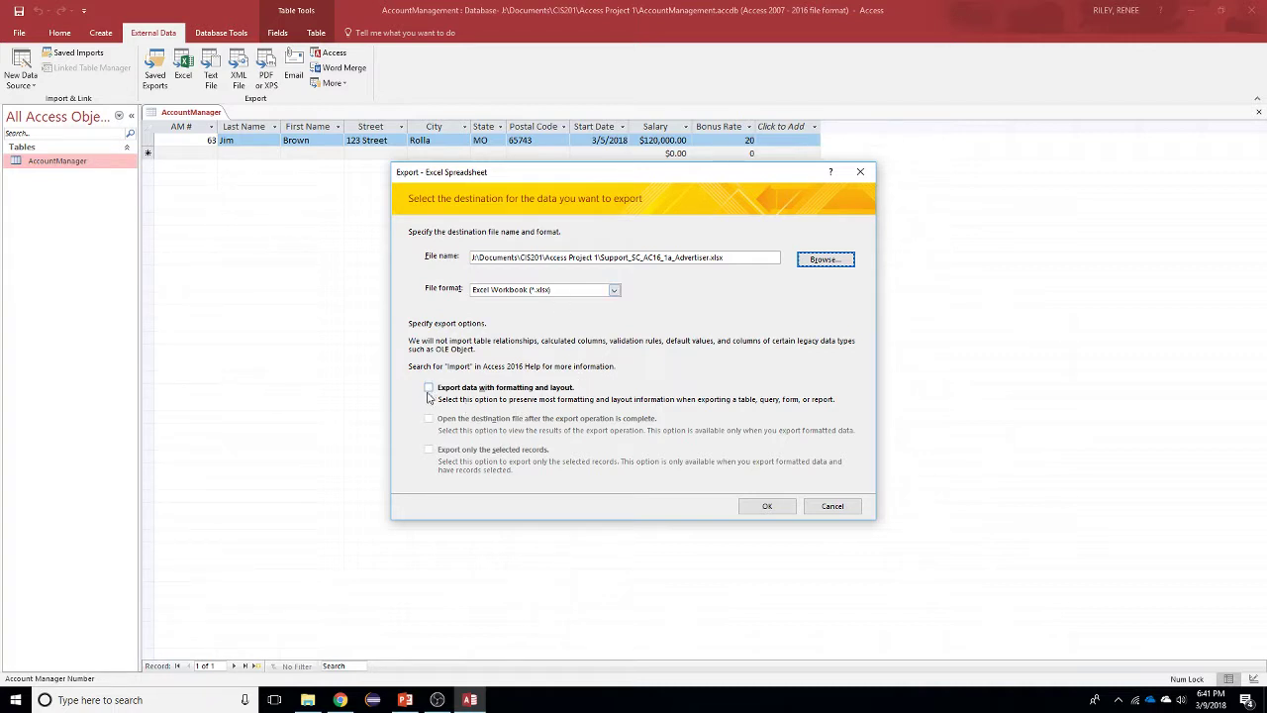
{"action": "left_click", "coordinate": [833, 505]}
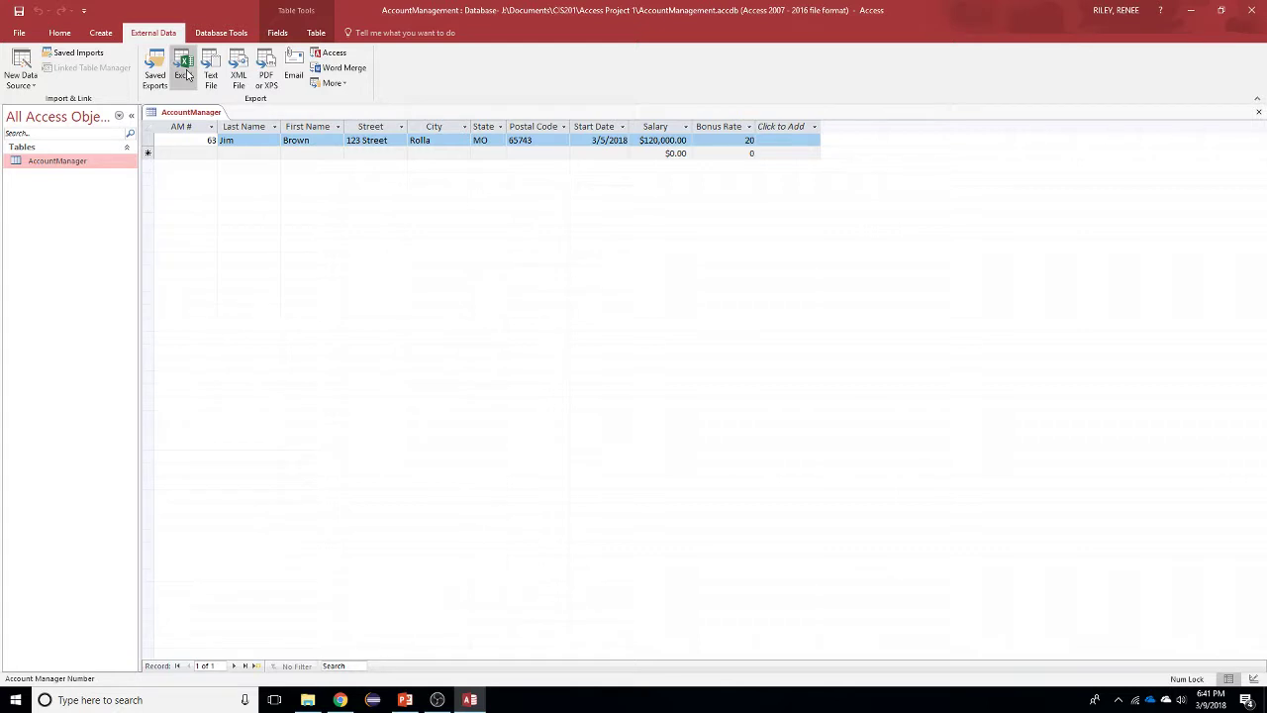
Step: Start importing external data from an Excel file into the database
{"action": "left_click", "coordinate": [21, 79]}
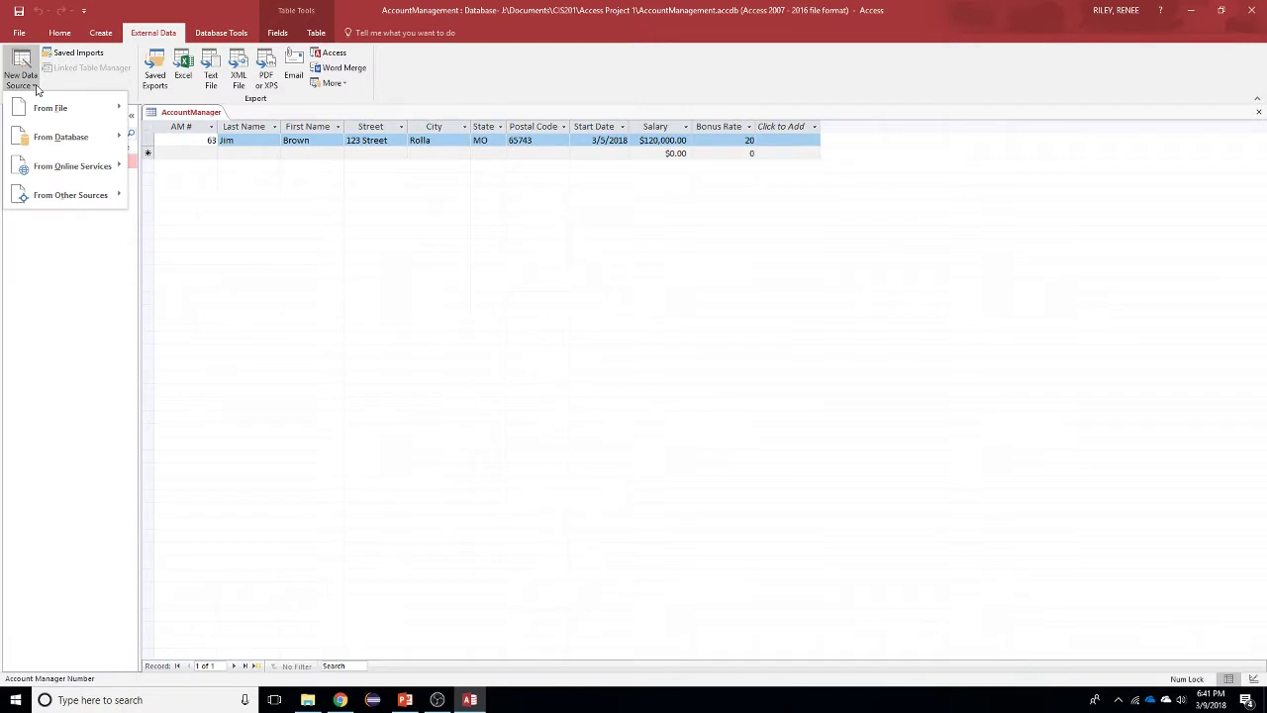
{"action": "mouse_move", "coordinate": [46, 119]}
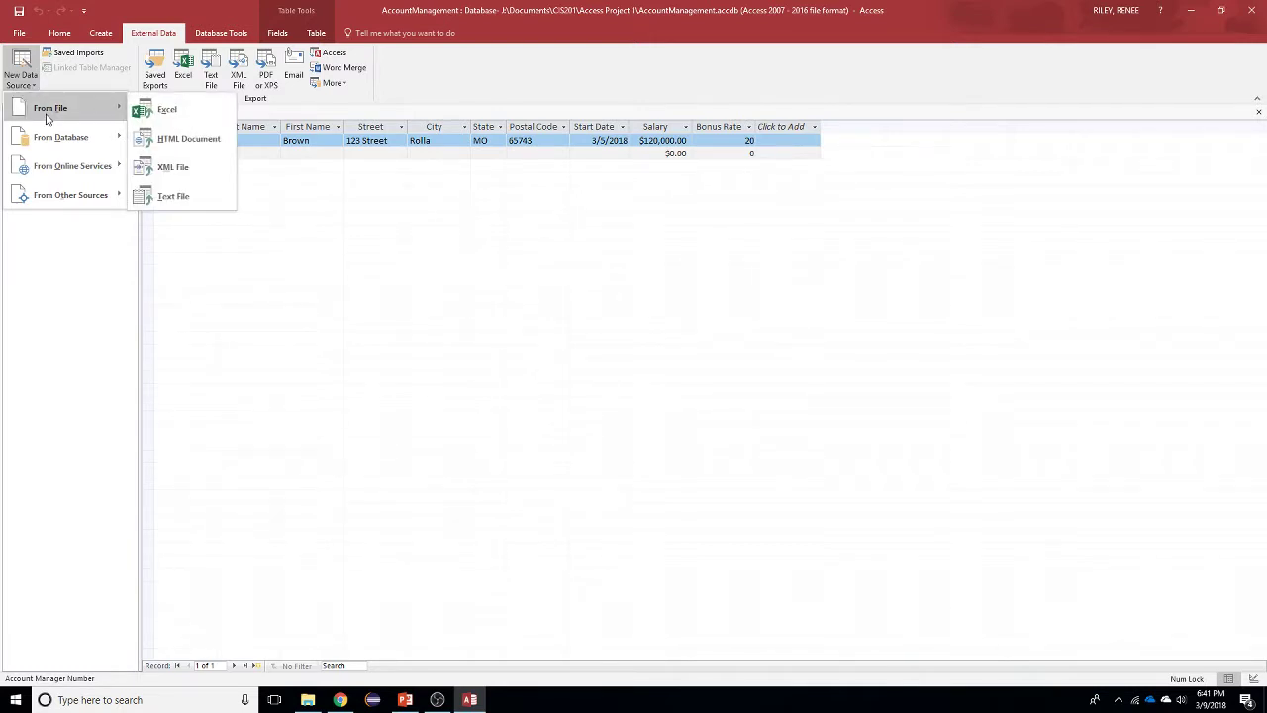
{"action": "left_click", "coordinate": [181, 103]}
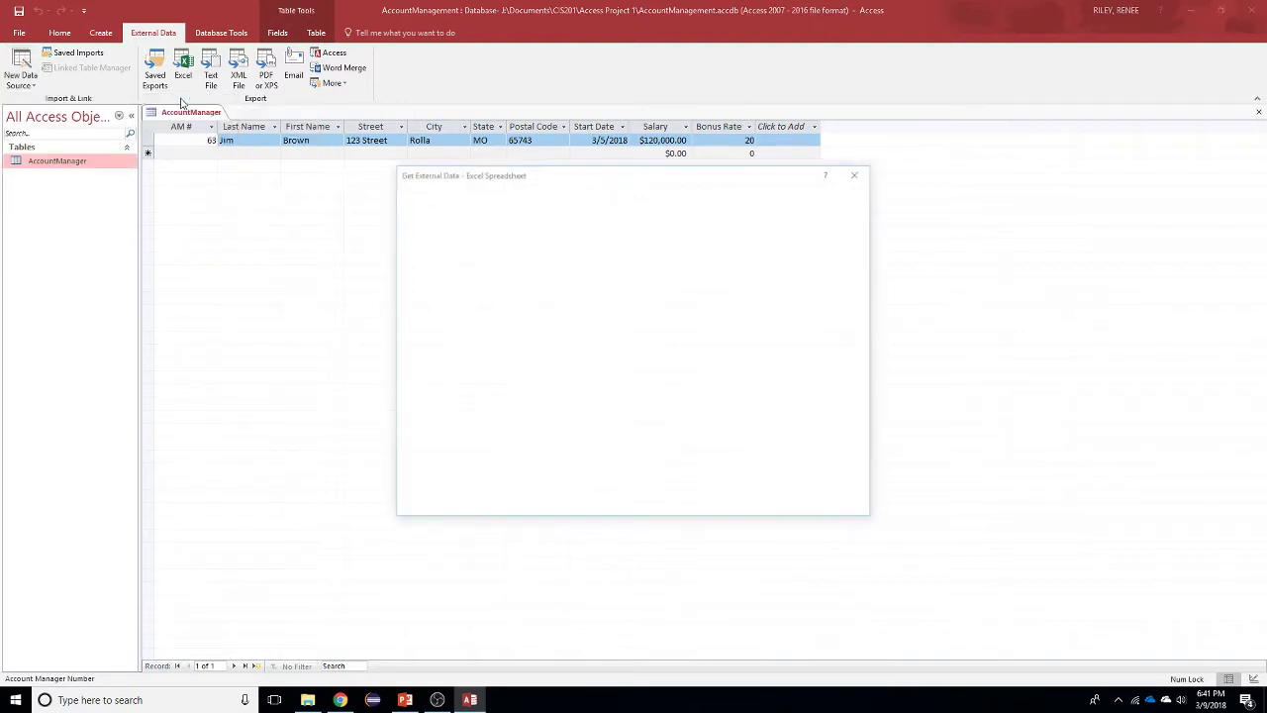
Step: Choose Support_SC_AC16_1a_Advertiser.xlsx from Documents\CIS201\Access Project 1 on the J: drive as the import source
{"action": "left_click", "coordinate": [844, 261]}
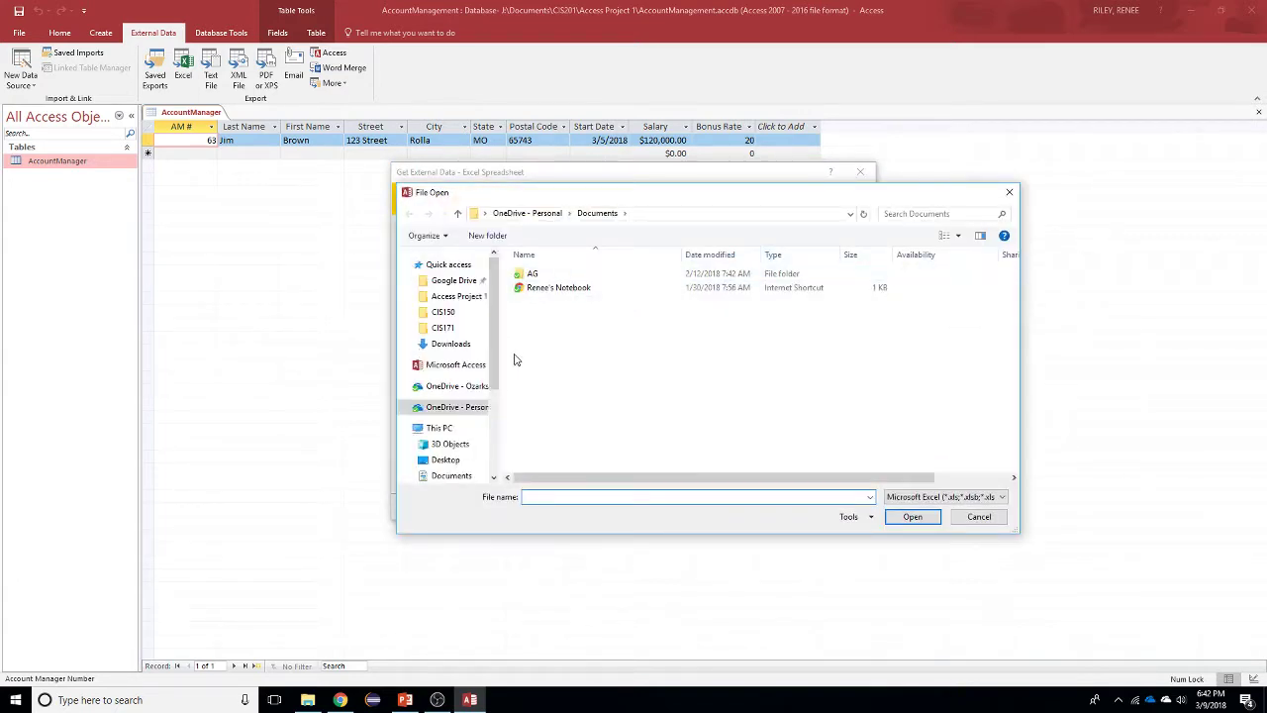
{"action": "left_click_drag", "start_coordinate": [497, 371], "coordinate": [497, 460]}
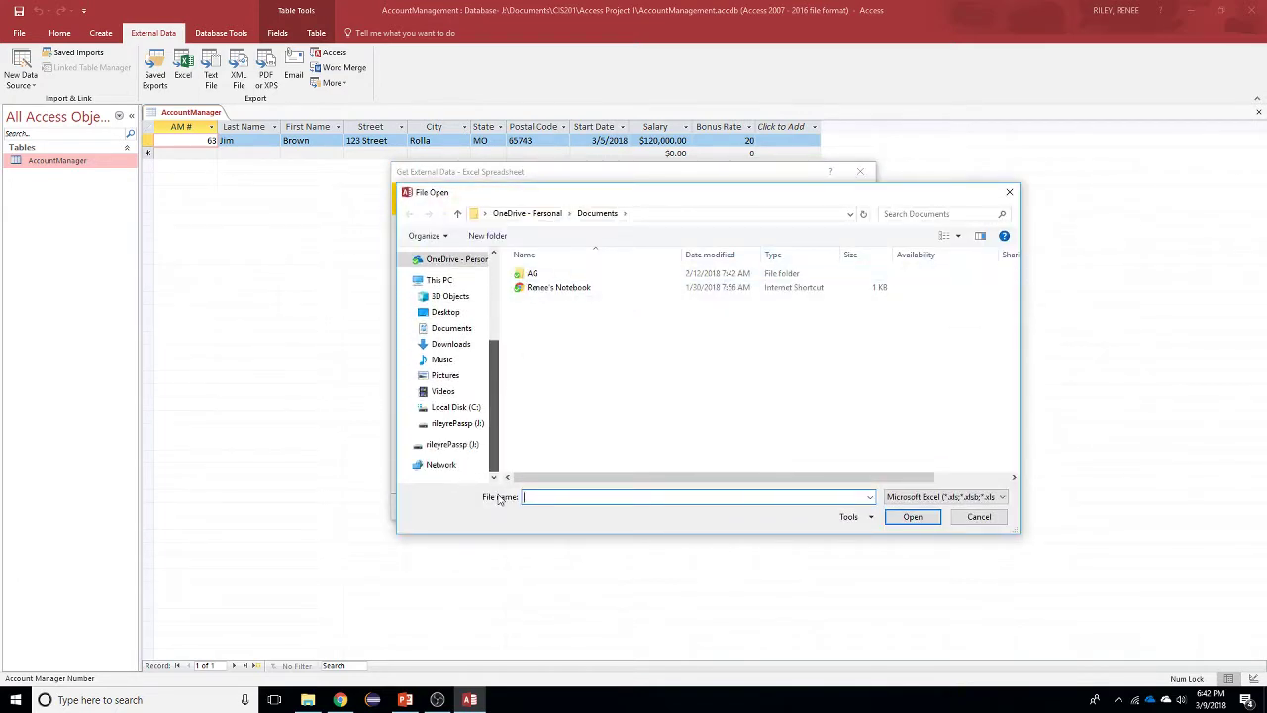
{"action": "left_click", "coordinate": [453, 423]}
{"action": "scroll", "coordinate": [551, 391], "scroll_direction": "down", "scroll_amount": 3}
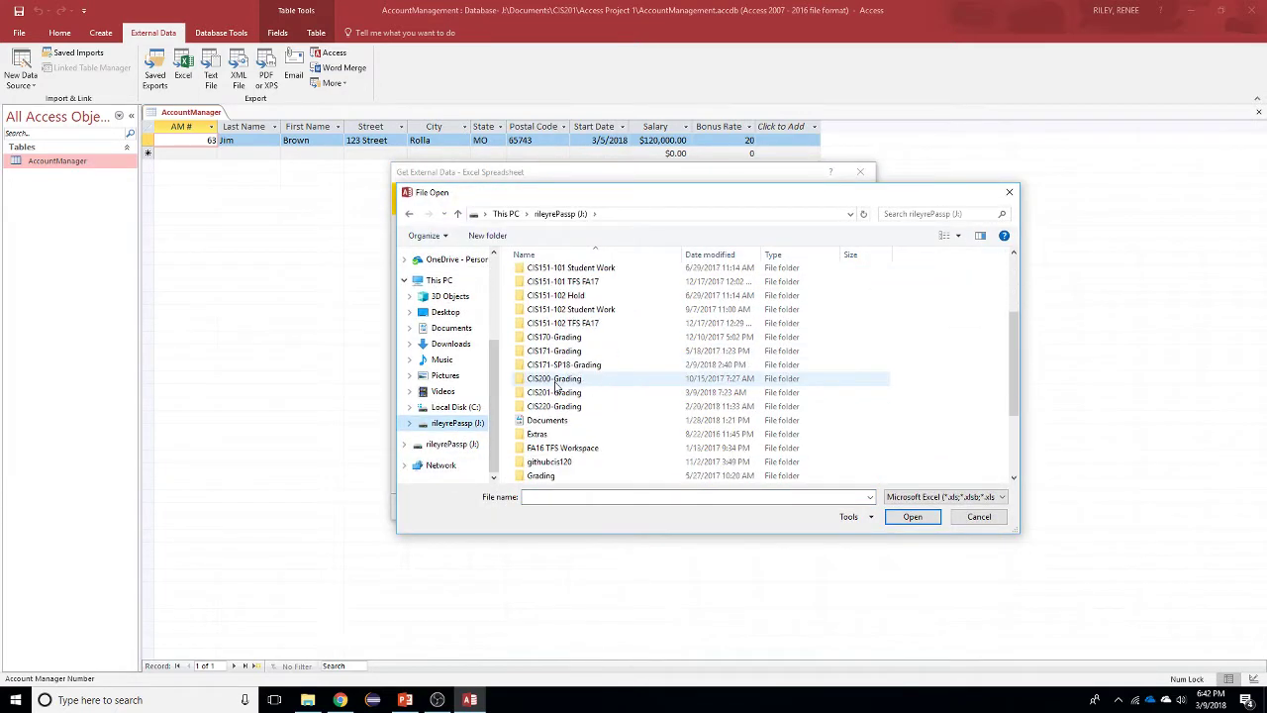
{"action": "double_click", "coordinate": [551, 424]}
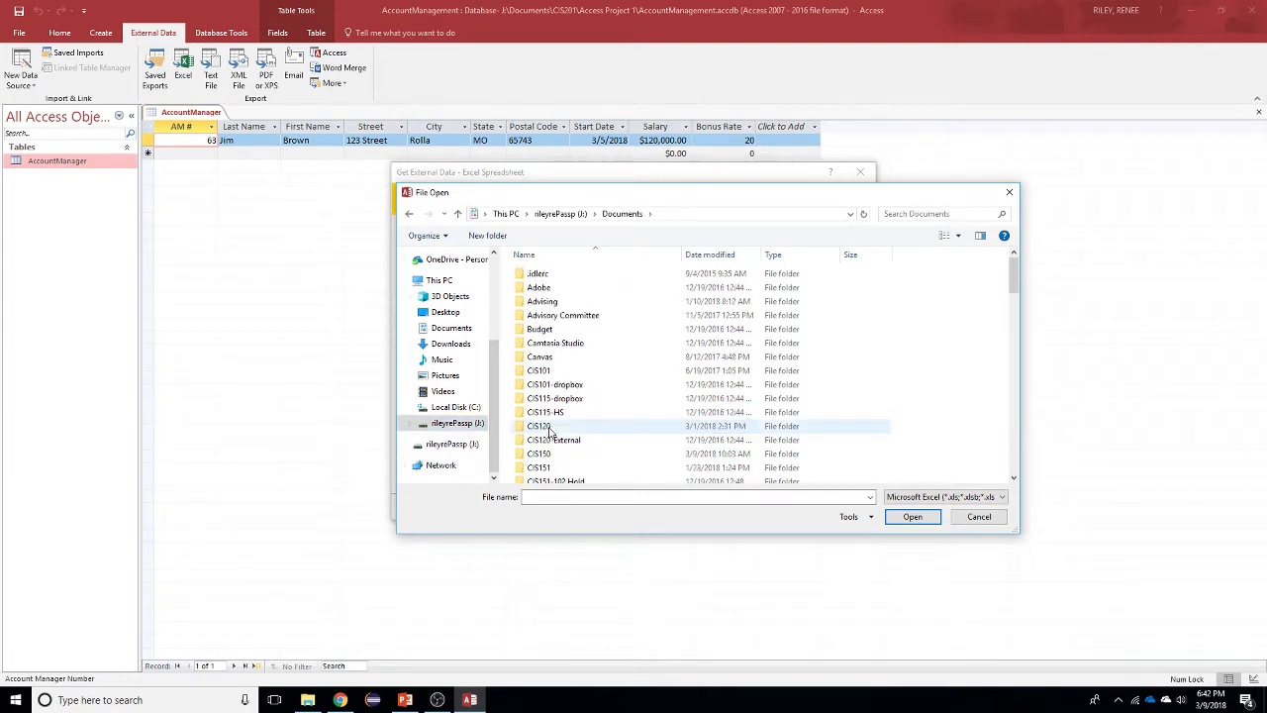
{"action": "scroll", "coordinate": [552, 432], "scroll_direction": "down", "scroll_amount": 3}
{"action": "scroll", "coordinate": [551, 433], "scroll_direction": "down", "scroll_amount": 2}
{"action": "double_click", "coordinate": [546, 408]}
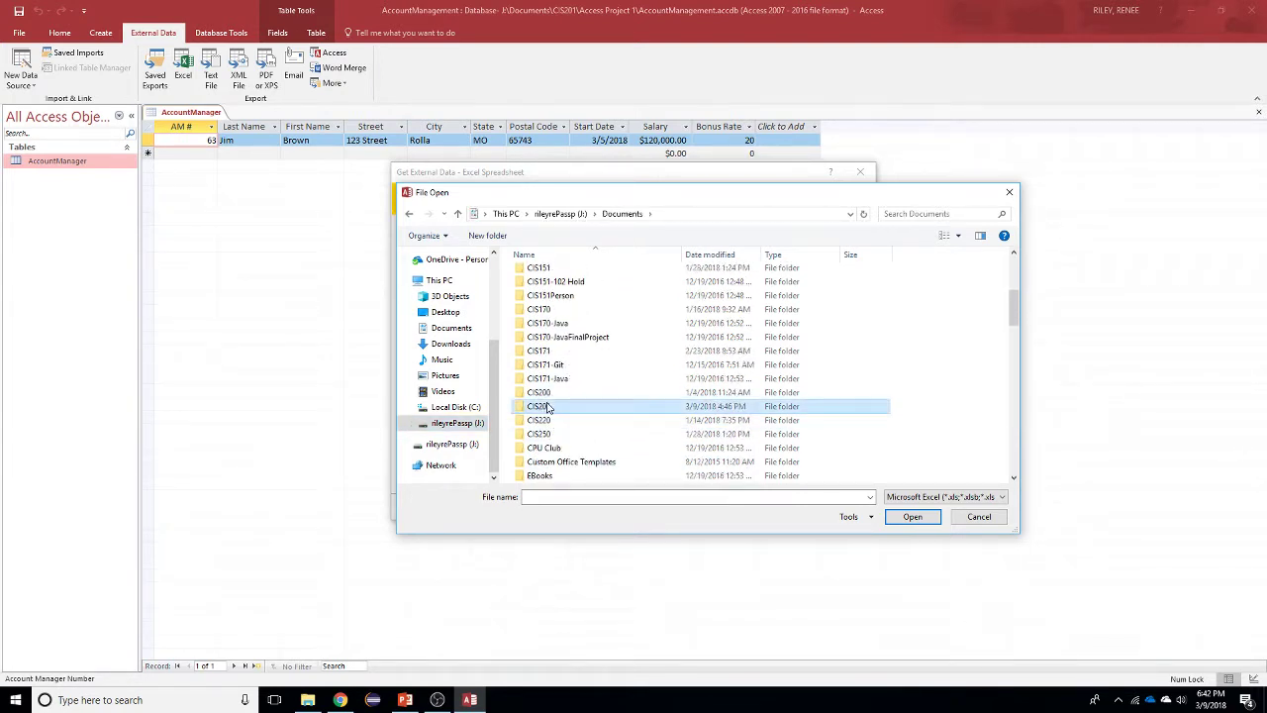
{"action": "double_click", "coordinate": [535, 277]}
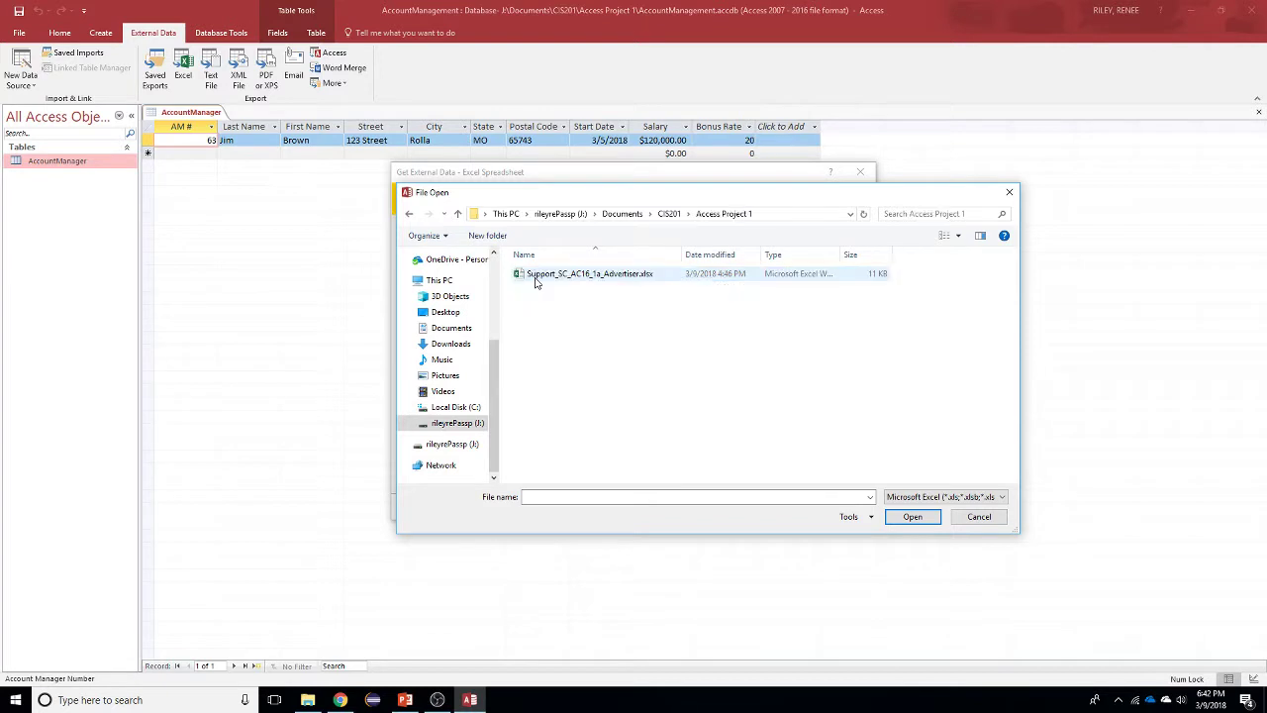
{"action": "double_click", "coordinate": [535, 276]}
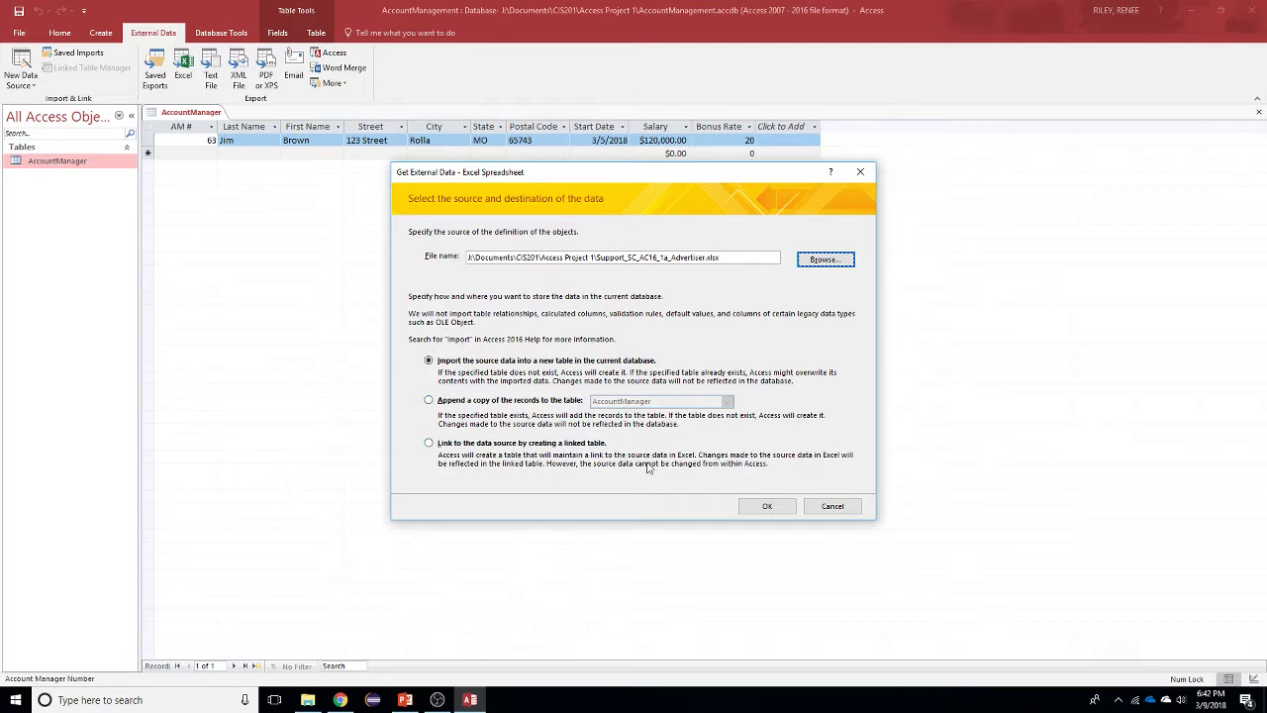
Step: Import the source data into a new table, treating the first row as column headings
{"action": "left_click", "coordinate": [765, 508]}
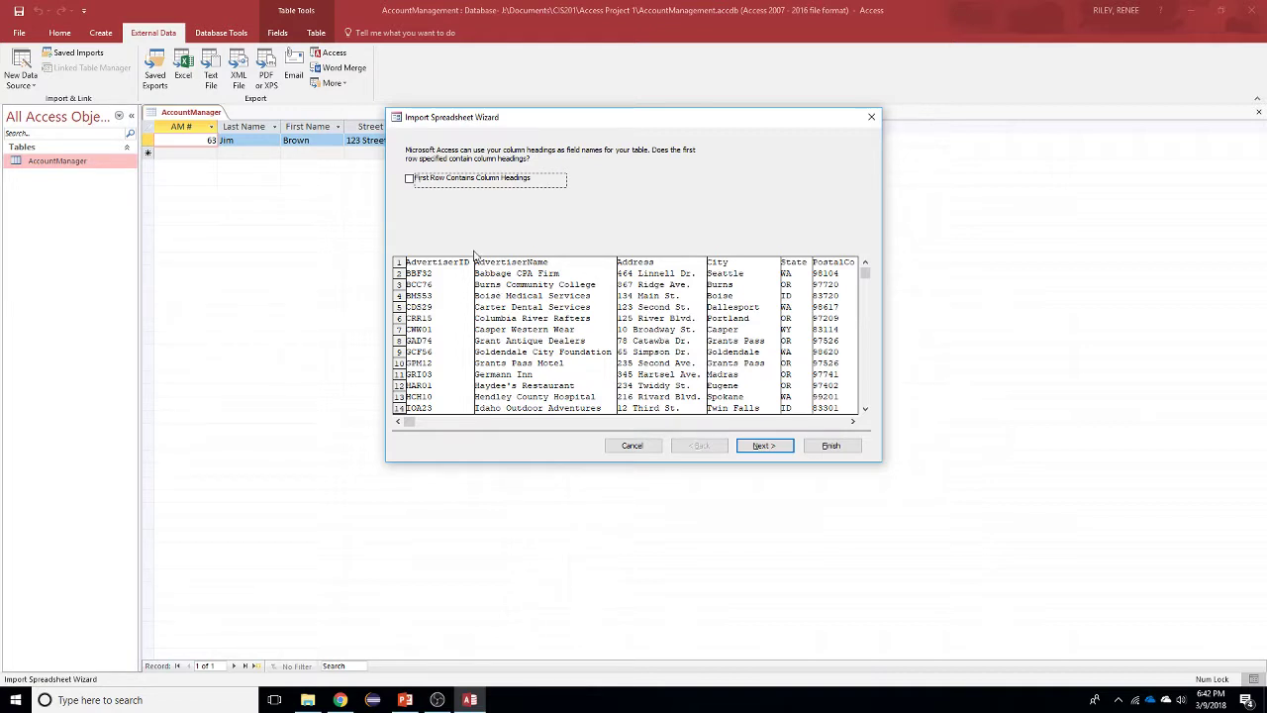
{"action": "left_click", "coordinate": [409, 179]}
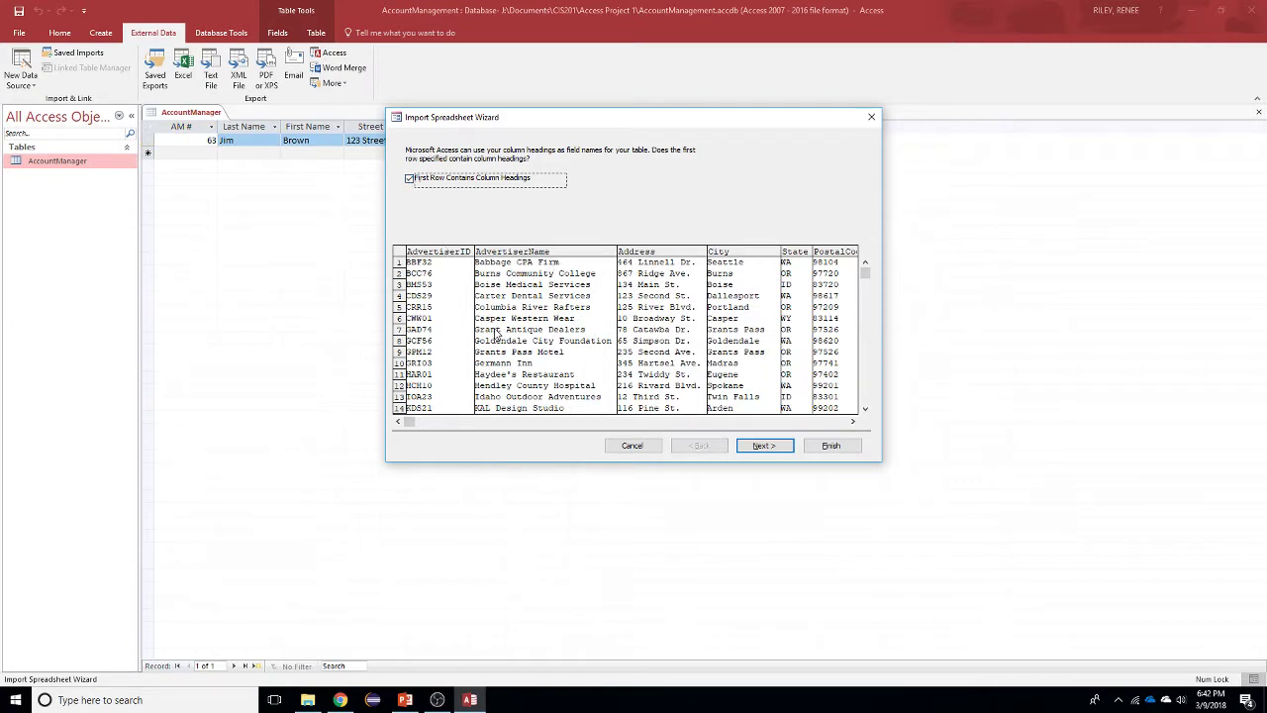
{"action": "left_click", "coordinate": [436, 254]}
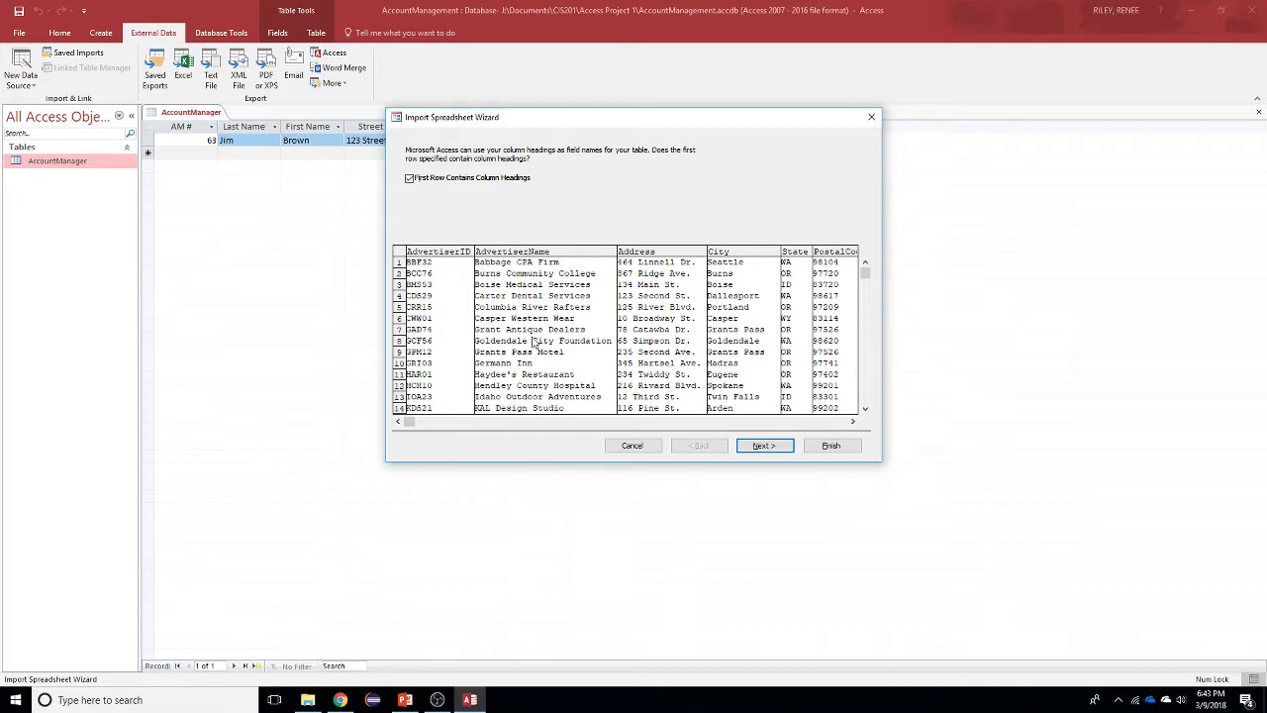
{"action": "left_click", "coordinate": [765, 447]}
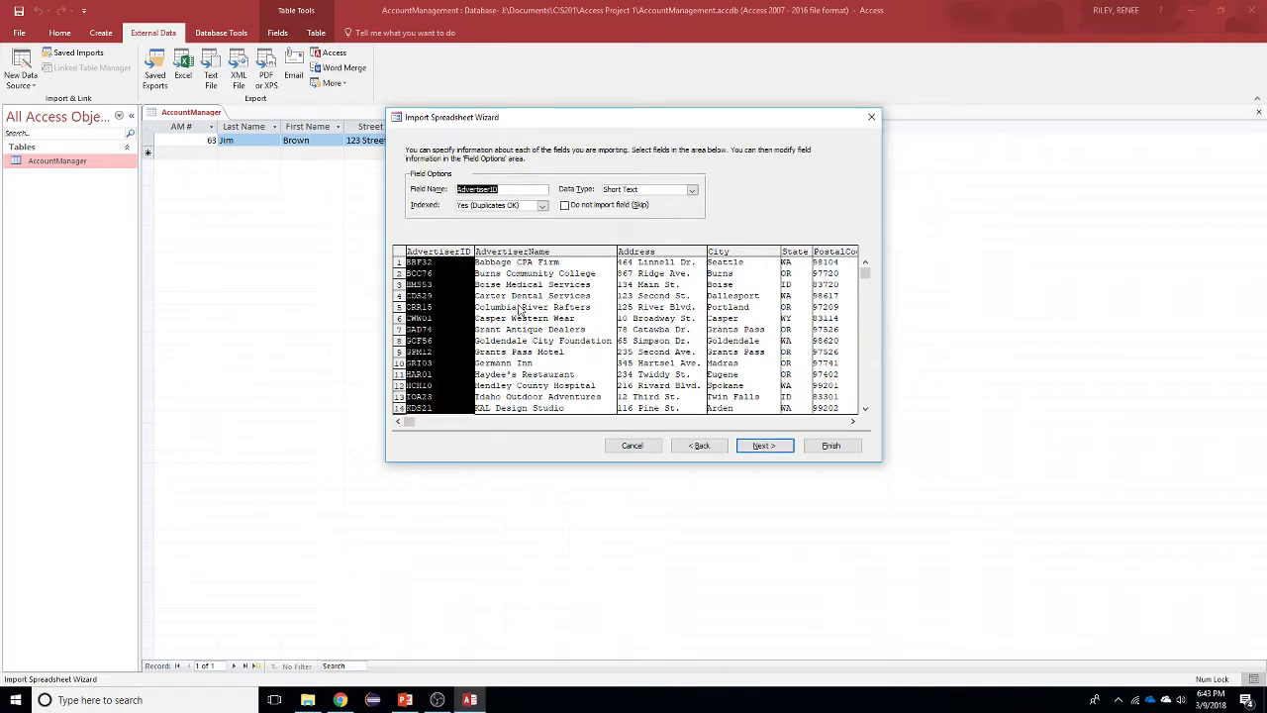
Step: Review the import field options of the AdvertiserName, Address, City, State, PostalCode and AdvertiserID columns
{"action": "left_click", "coordinate": [515, 256]}
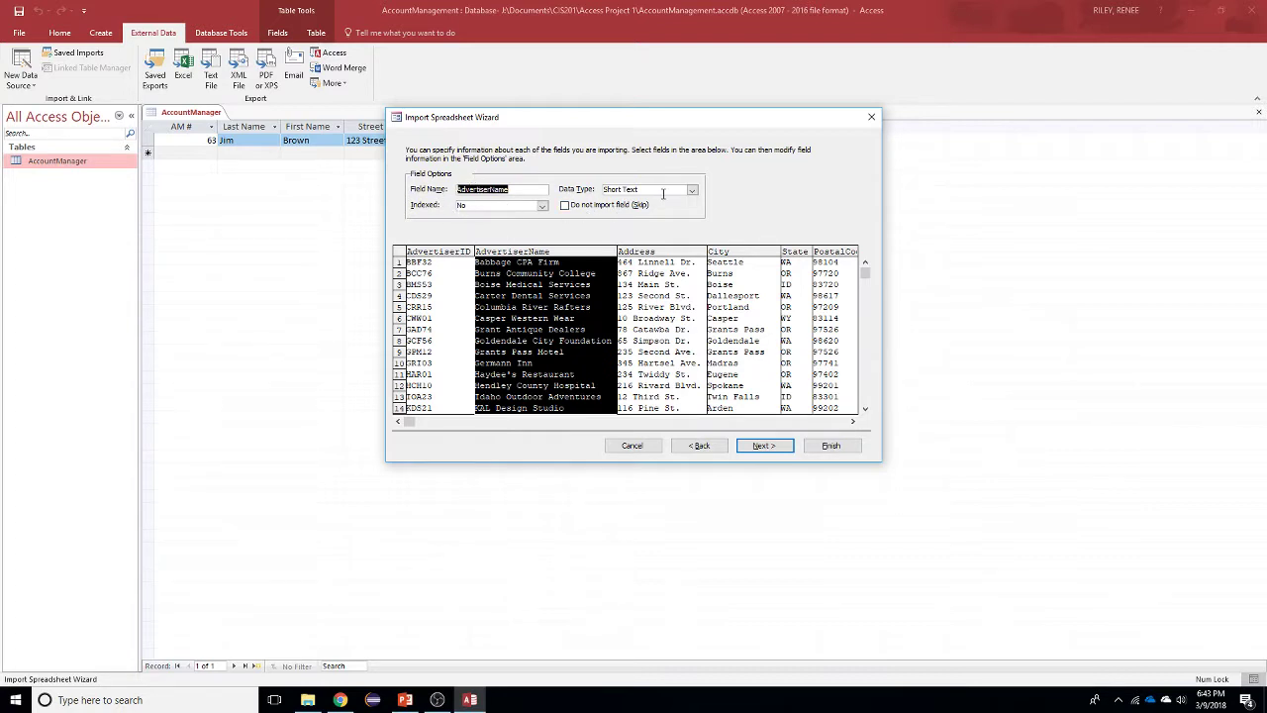
{"action": "left_click", "coordinate": [668, 254]}
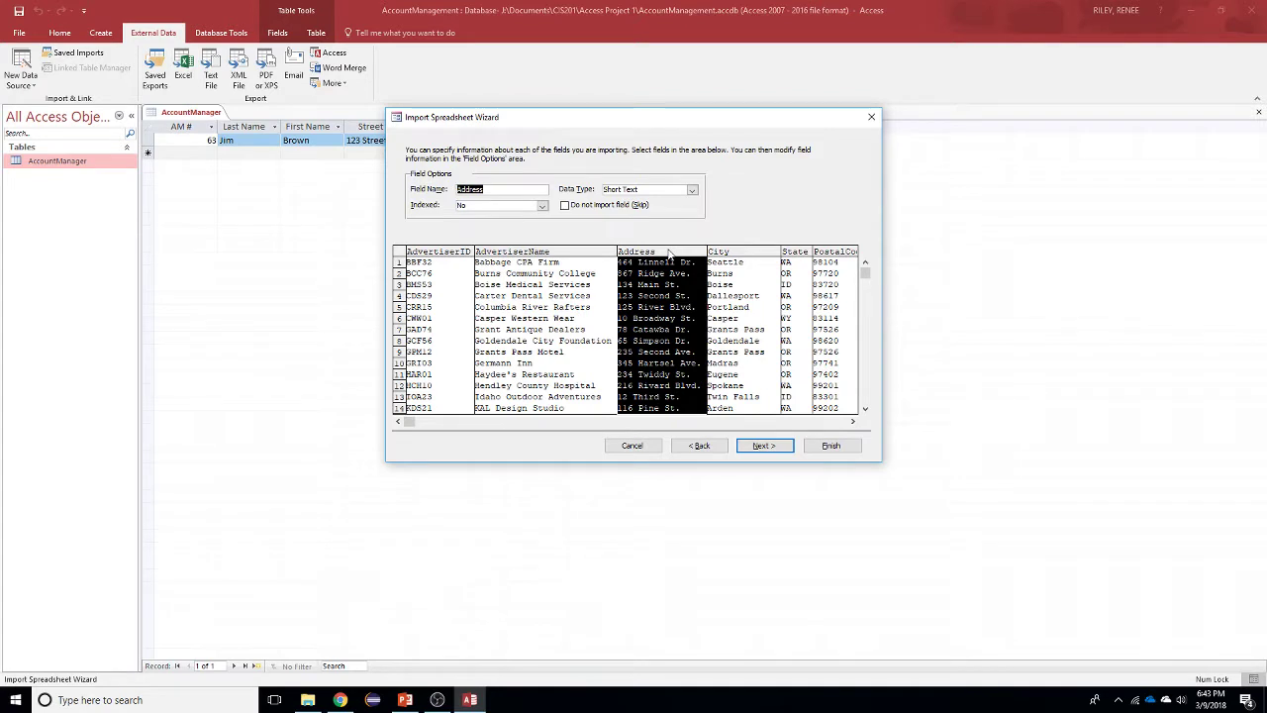
{"action": "left_click", "coordinate": [742, 260]}
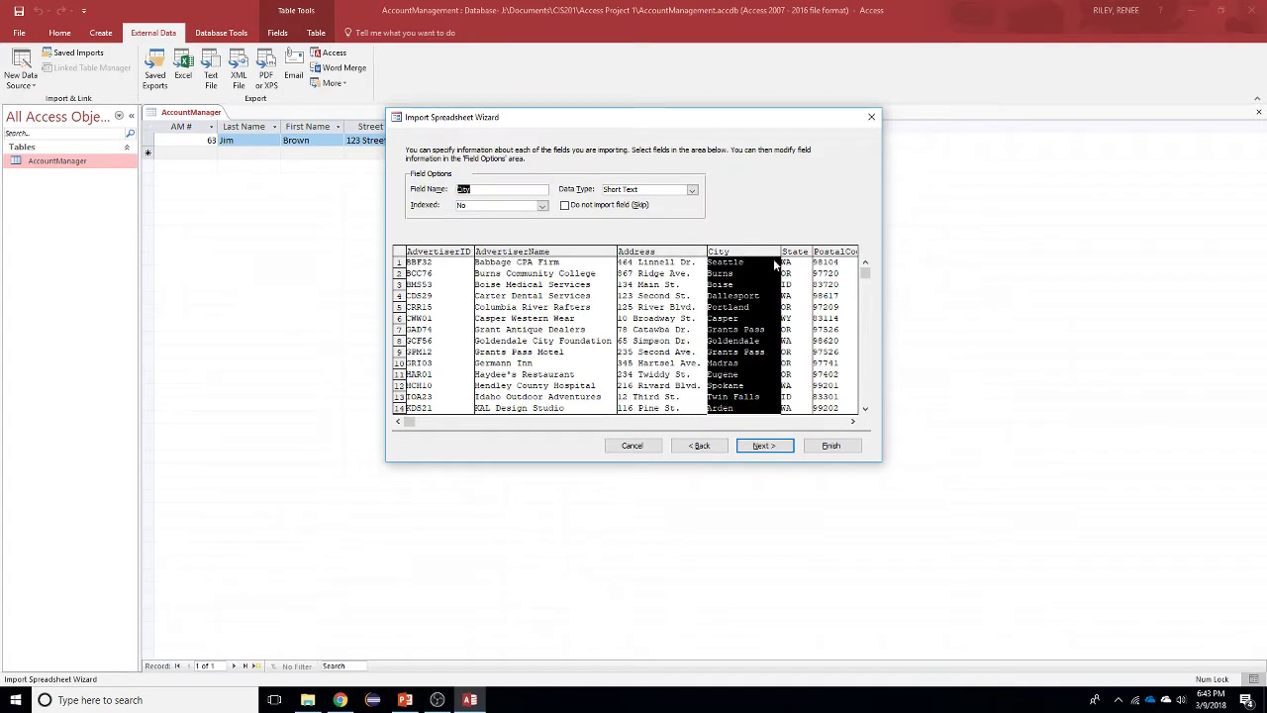
{"action": "left_click", "coordinate": [789, 258]}
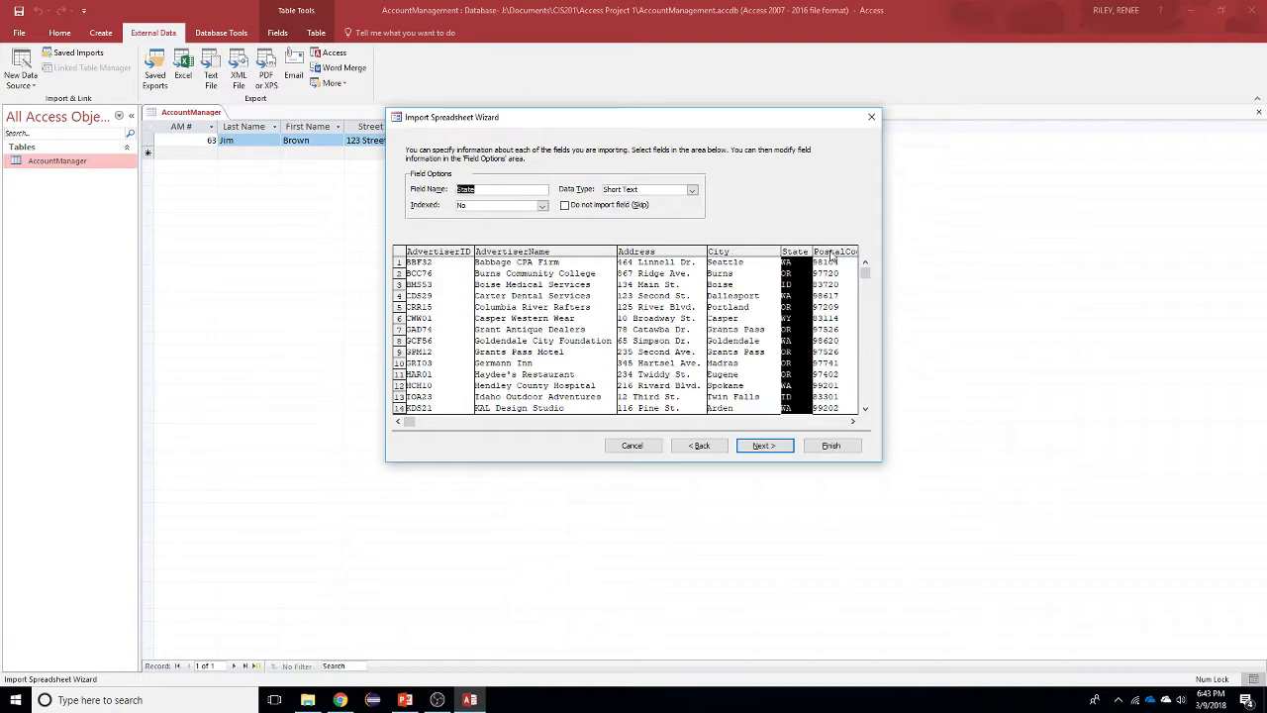
{"action": "left_click", "coordinate": [832, 255]}
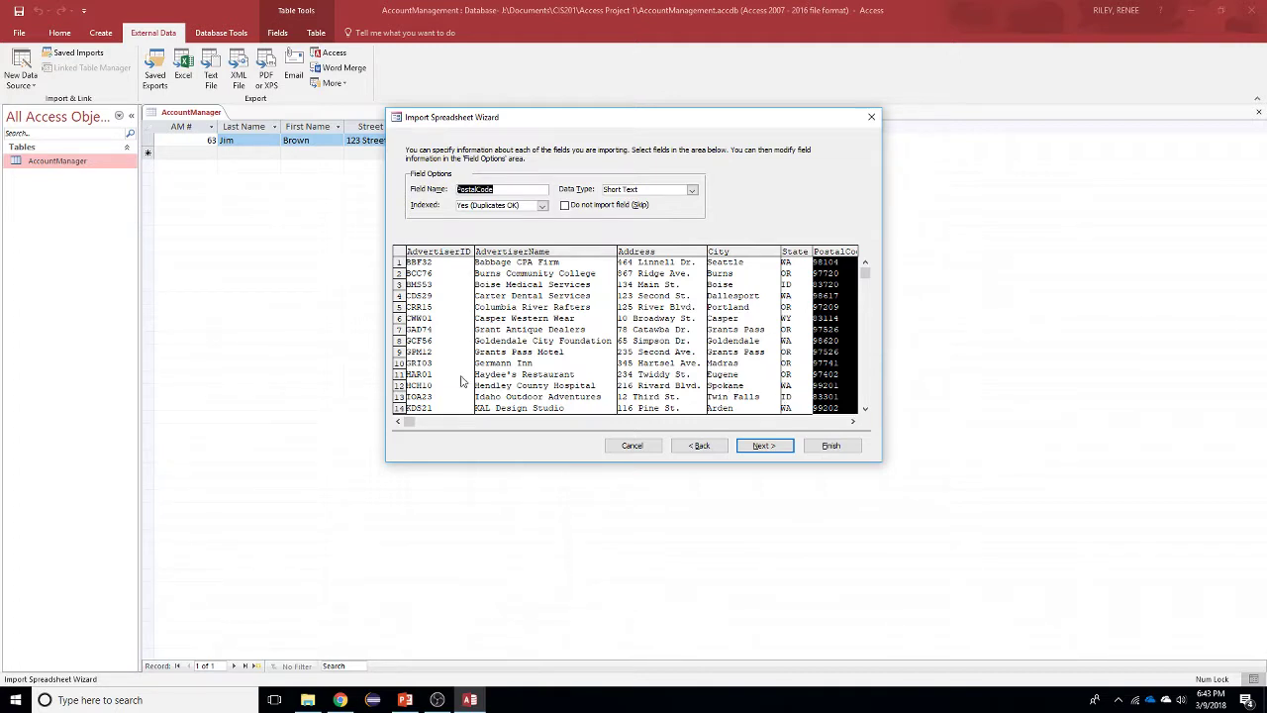
{"action": "left_click", "coordinate": [429, 255]}
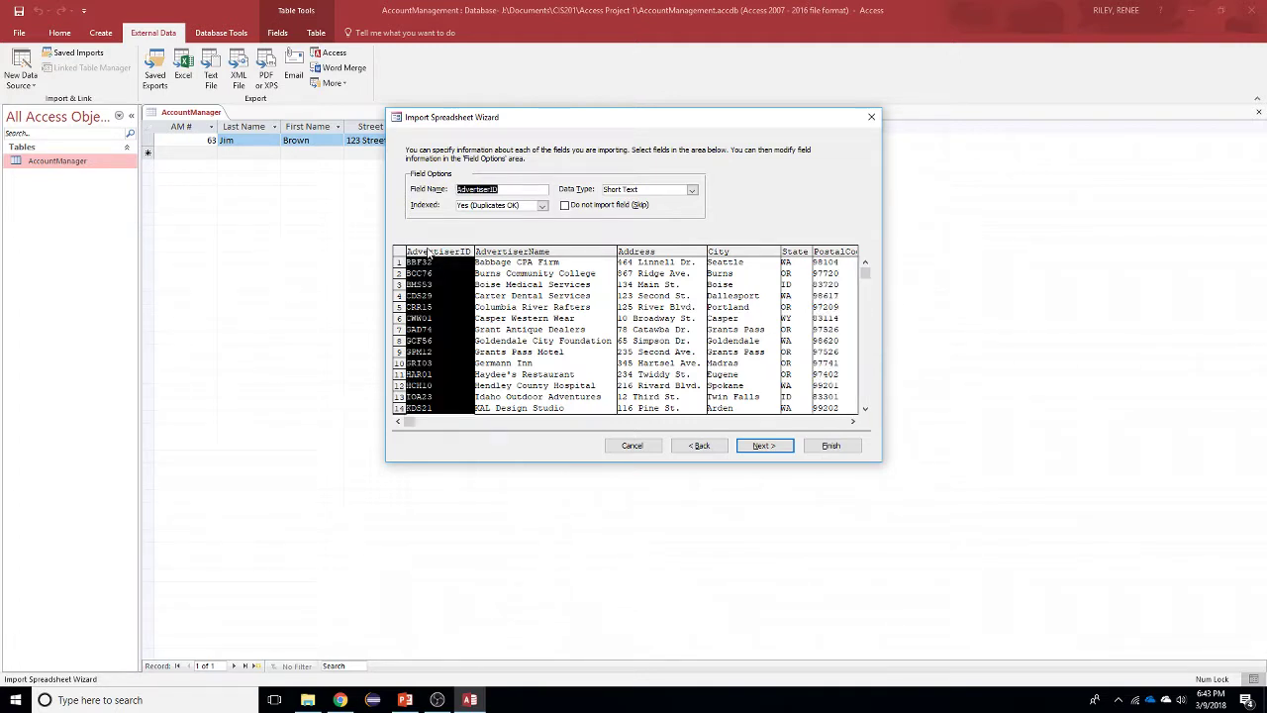
Step: Choose AdvertiserID as the new table's primary key instead of letting Access add one
{"action": "left_click", "coordinate": [764, 447]}
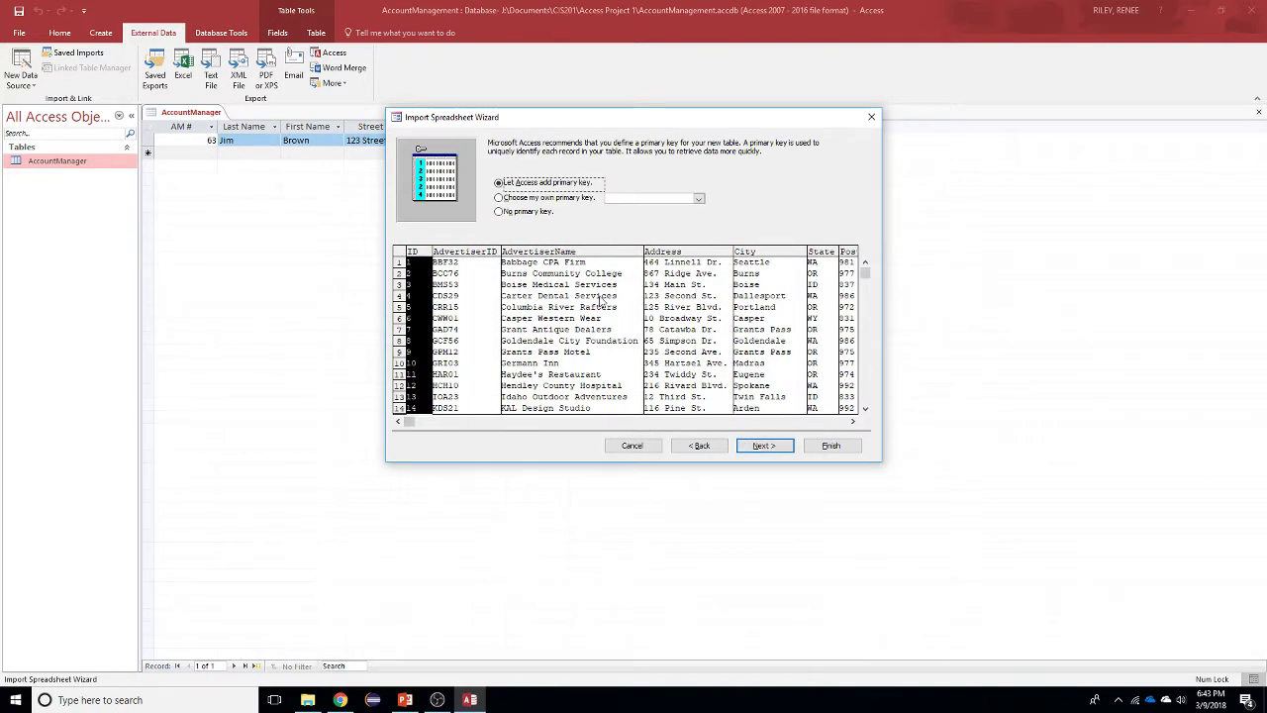
{"action": "left_click", "coordinate": [520, 201]}
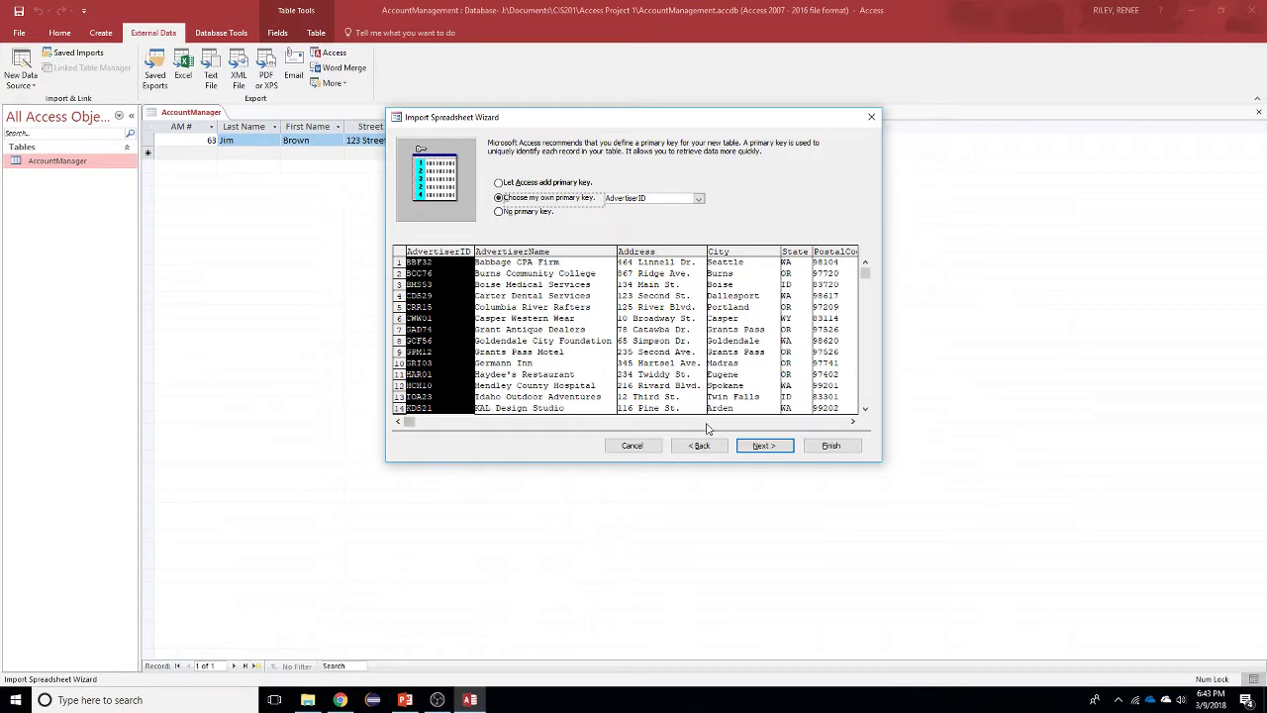
{"action": "left_click", "coordinate": [787, 447]}
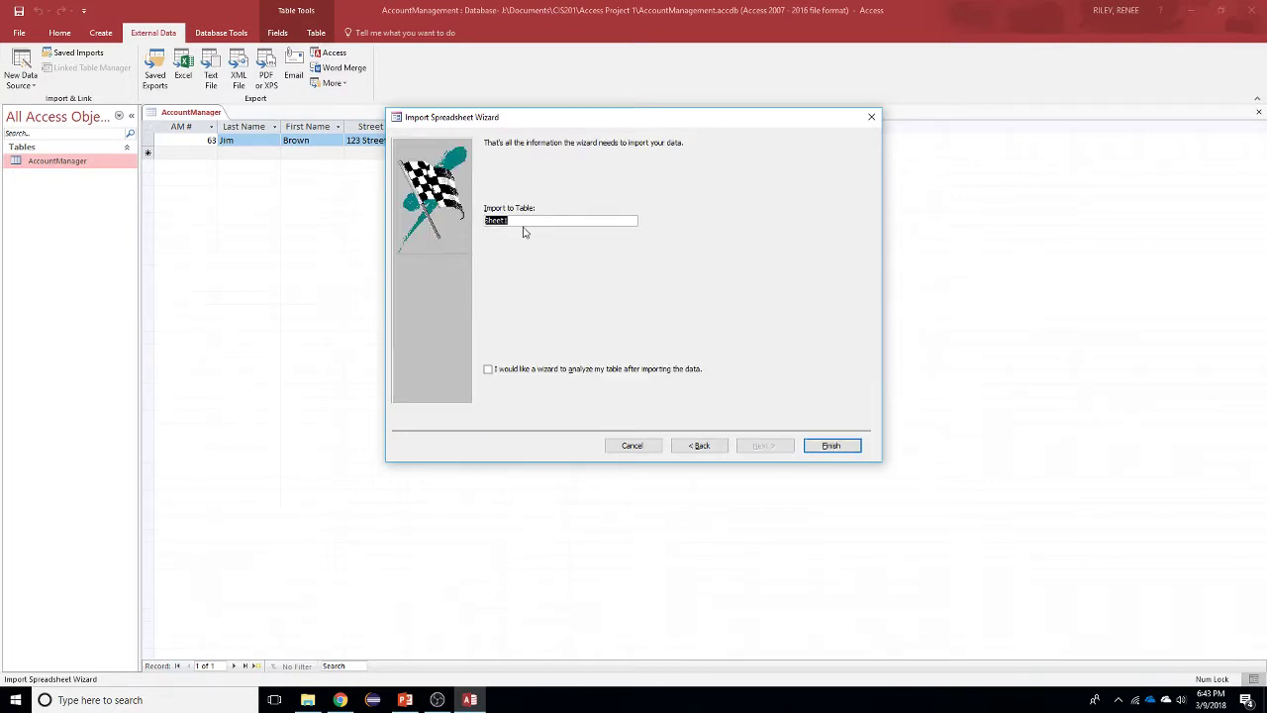
Step: Name the imported table Advertiser and finish the import without saving the import steps
{"action": "type", "text": "Advertiser"}
{"action": "left_click", "coordinate": [839, 446]}
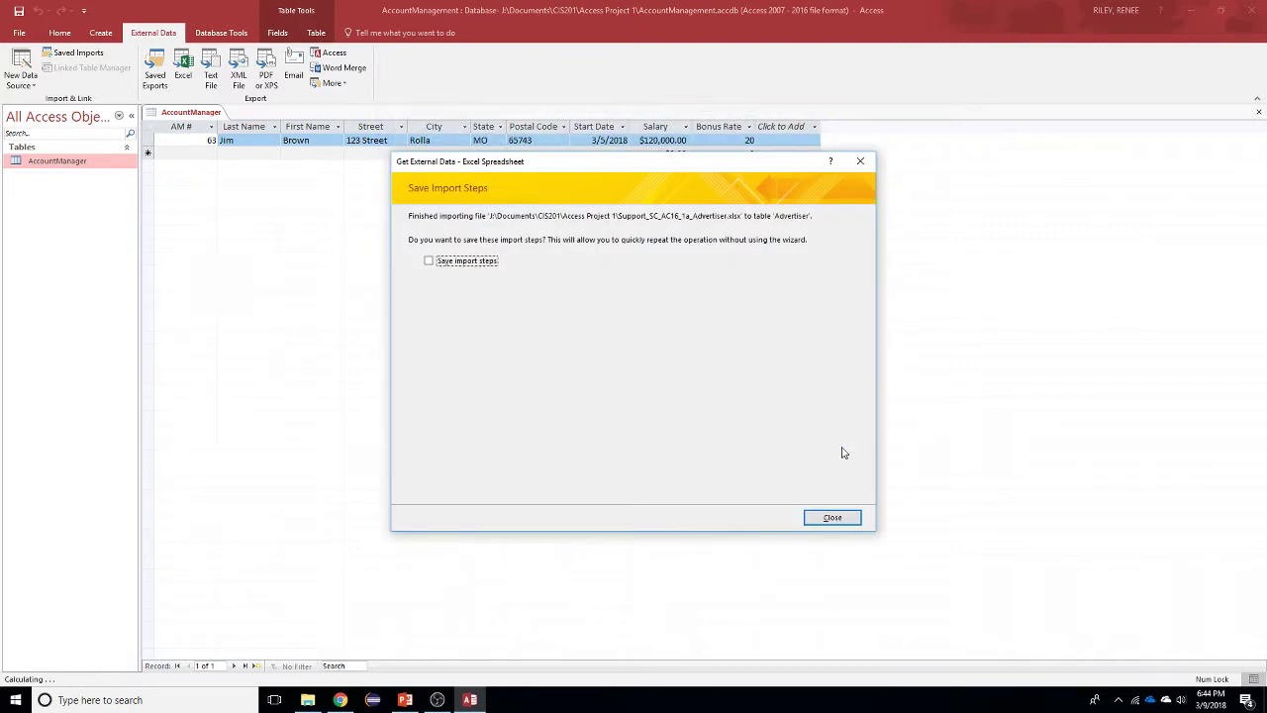
{"action": "left_click", "coordinate": [837, 518]}
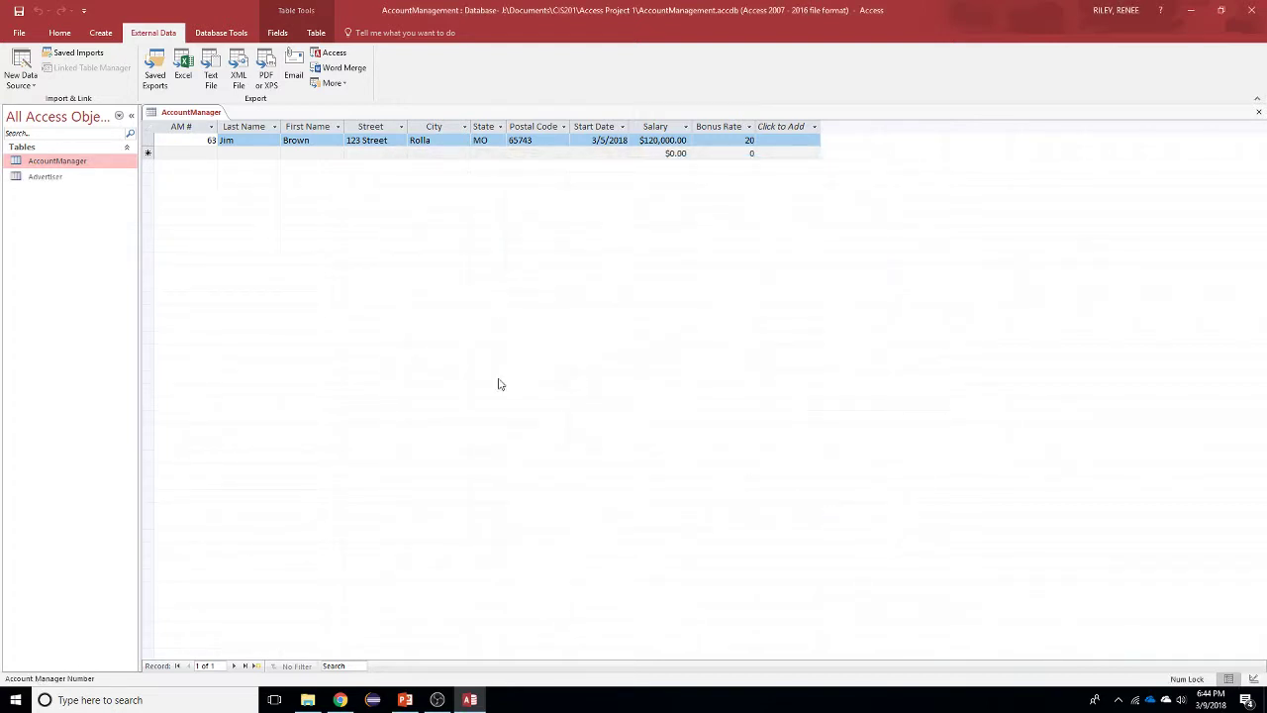
Step: Open the Advertiser table and switch it to Design view
{"action": "double_click", "coordinate": [44, 178]}
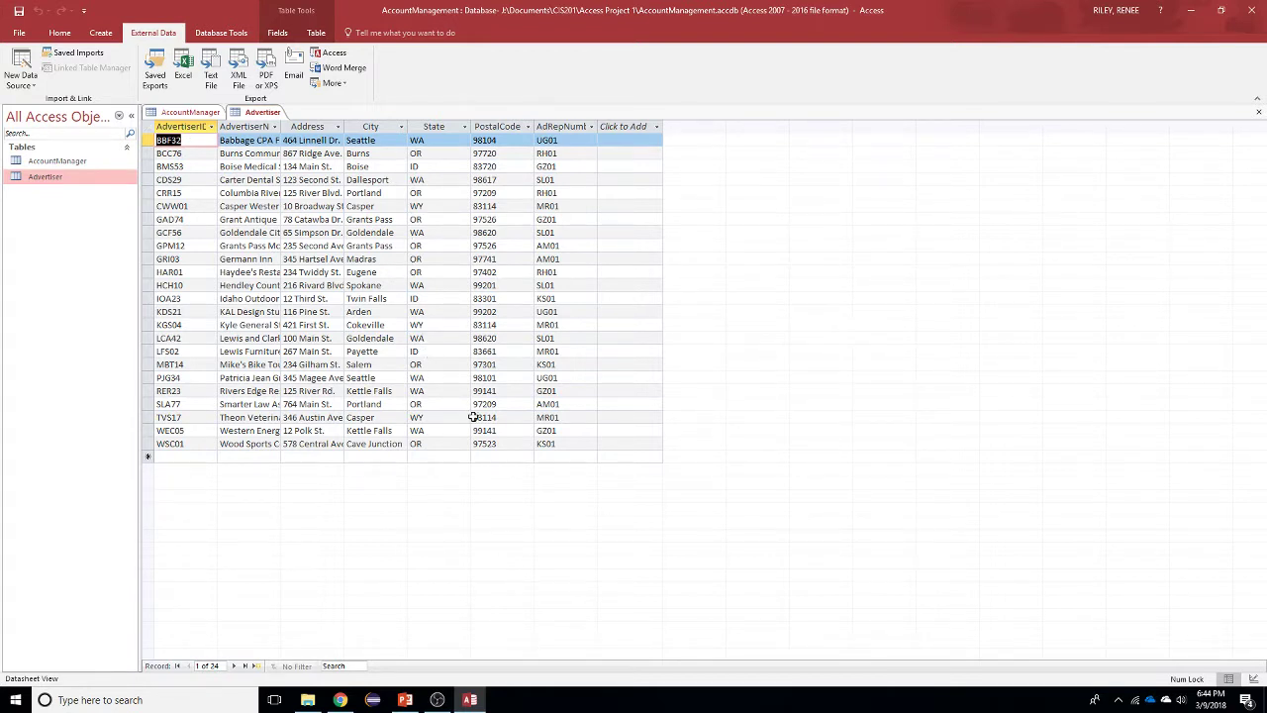
{"action": "key", "text": "alt+Tab"}
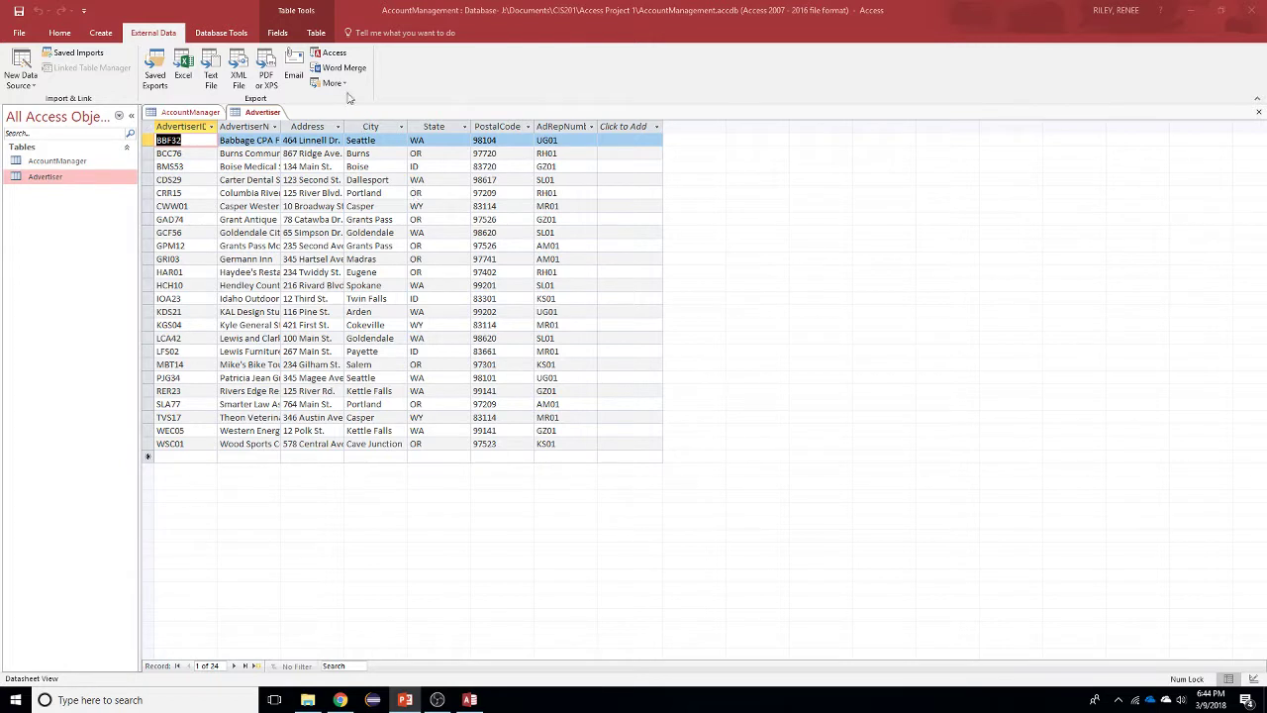
{"action": "left_click", "coordinate": [303, 13]}
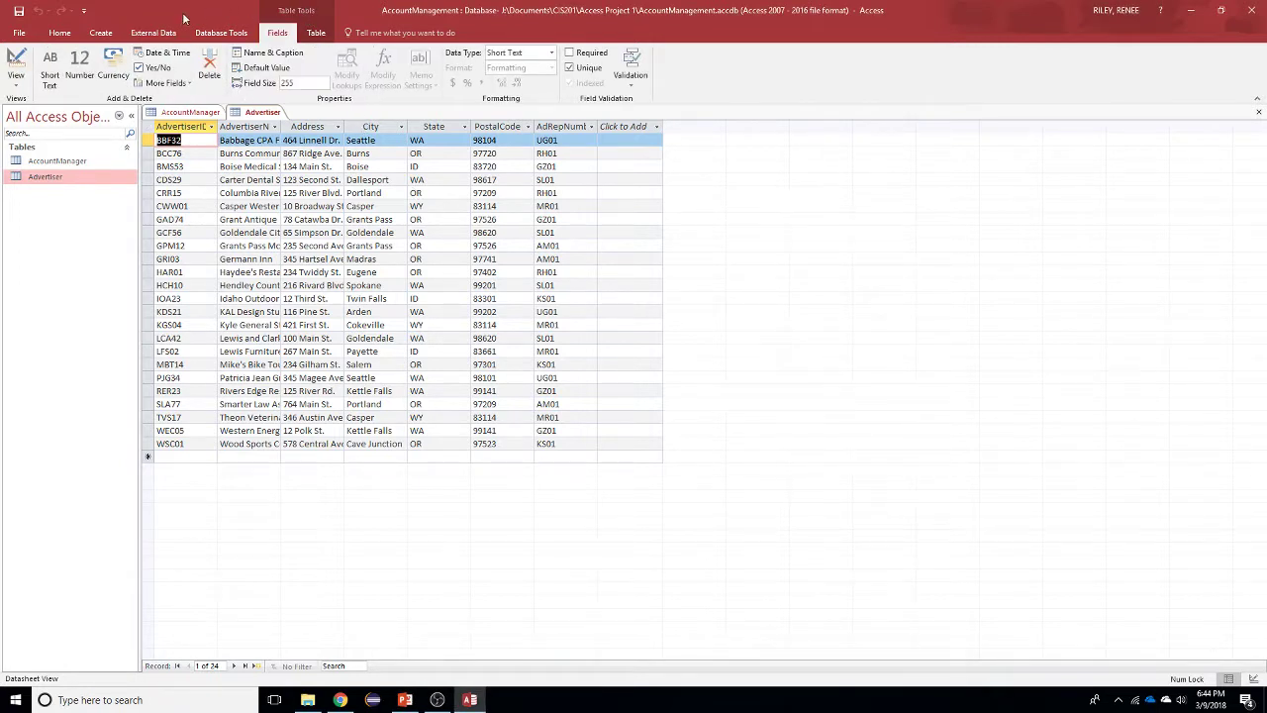
{"action": "left_click", "coordinate": [17, 79]}
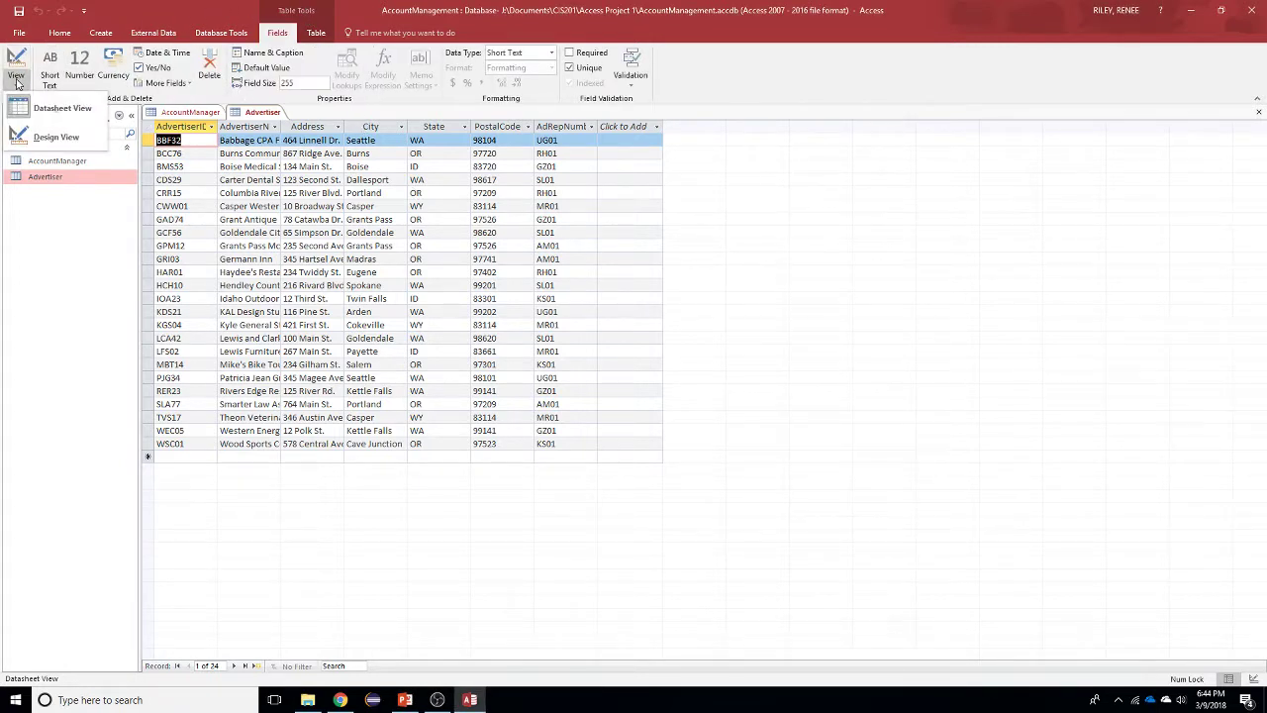
{"action": "left_click", "coordinate": [44, 145]}
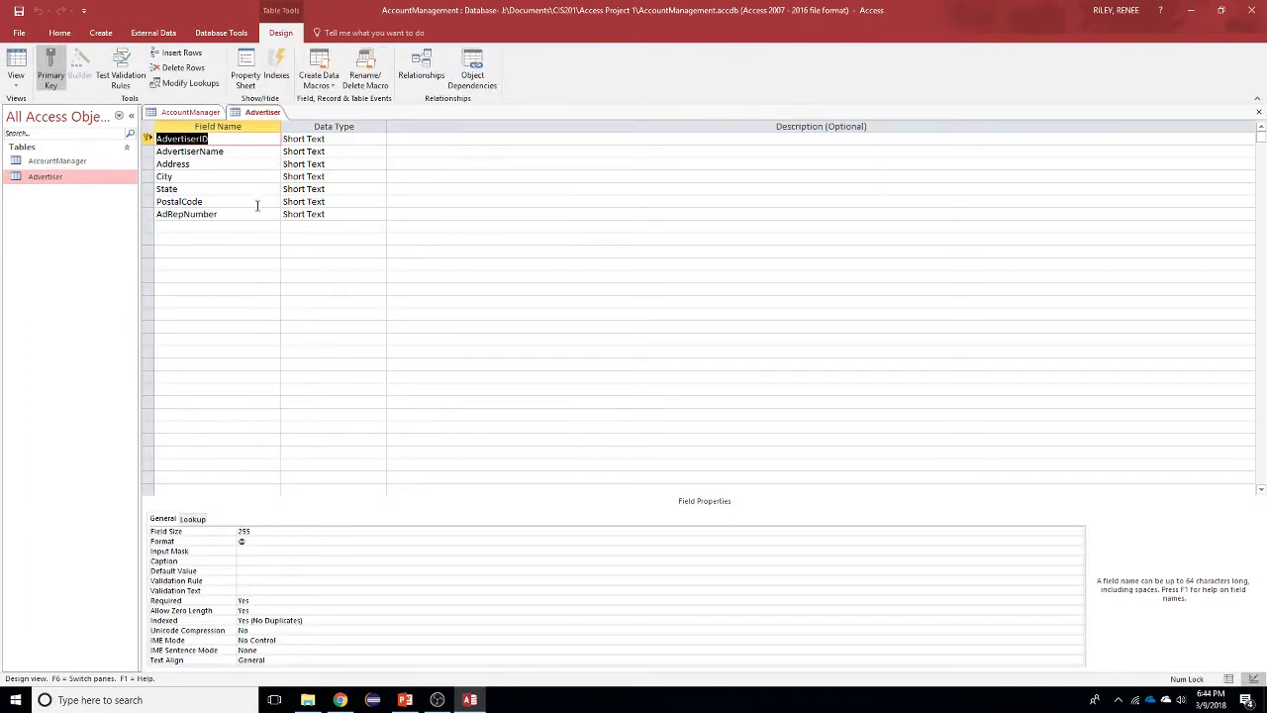
Step: Set the State field's size to 2 in the Advertiser table
{"action": "left_click", "coordinate": [174, 189]}
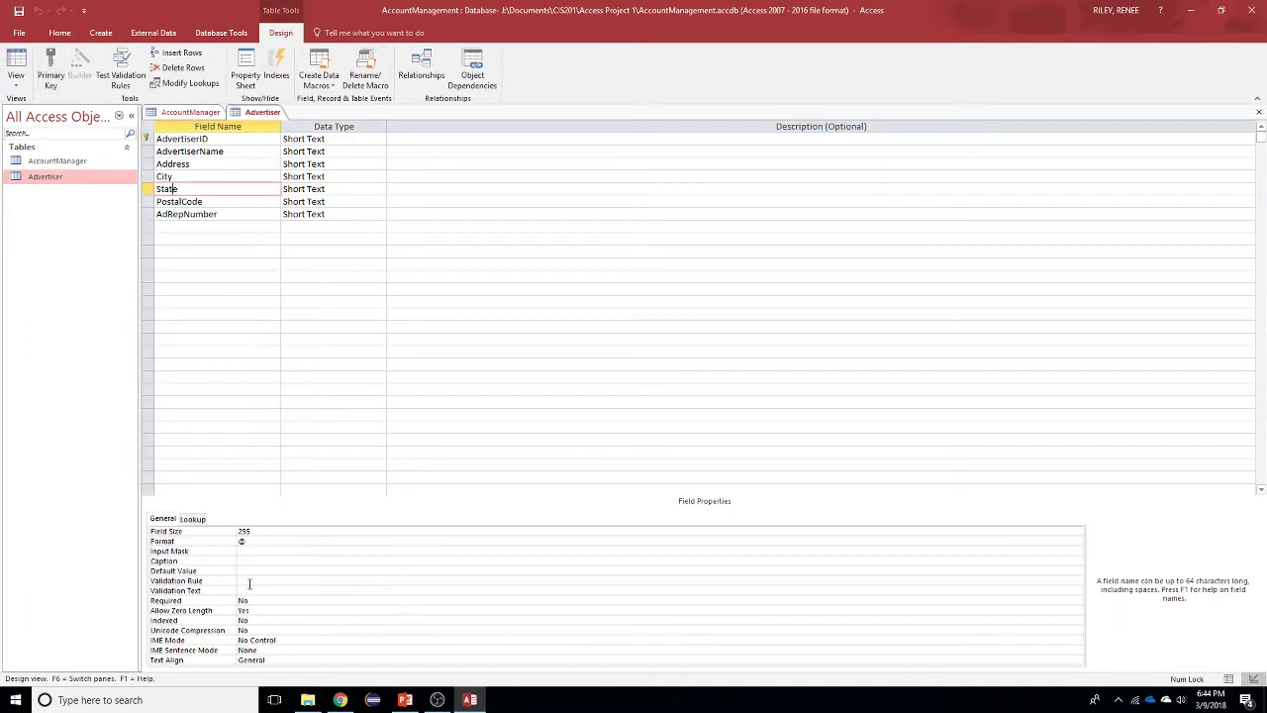
{"action": "double_click", "coordinate": [269, 533]}
{"action": "type", "text": "2"}
{"action": "left_click", "coordinate": [146, 540]}
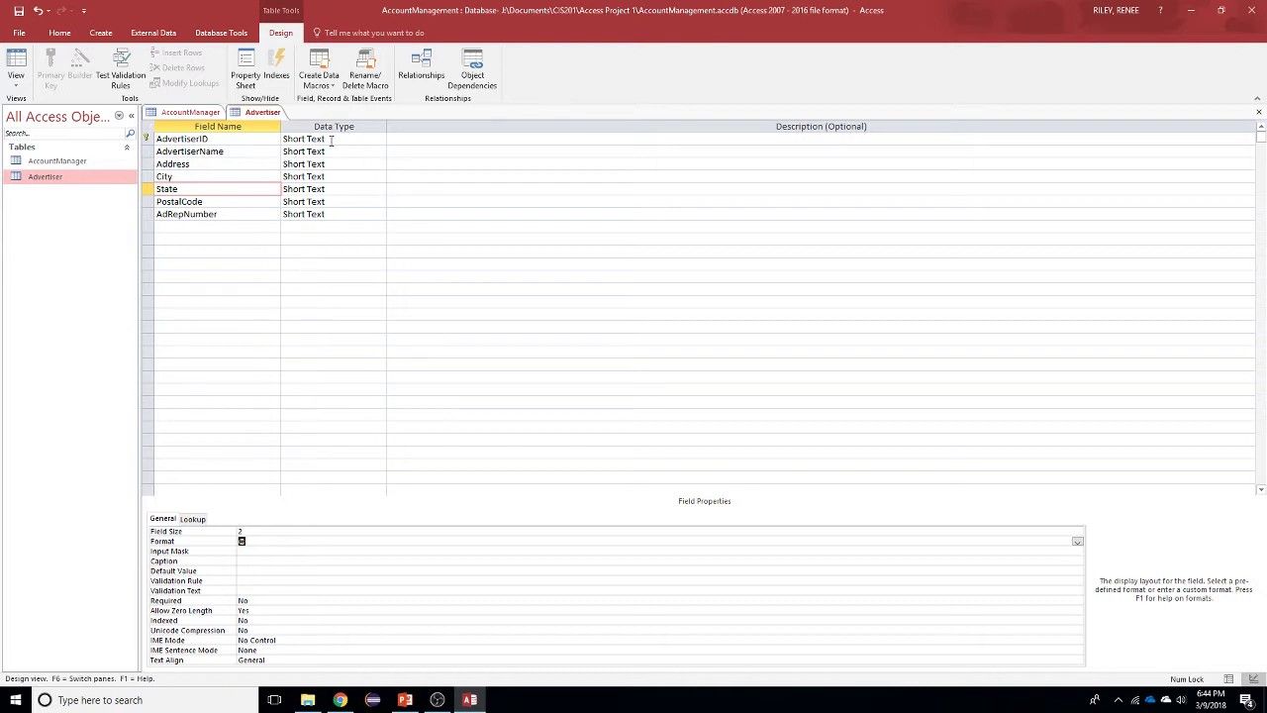
Step: Enter "The unique advertiser ID" as the AdvertiserID field's description
{"action": "left_click", "coordinate": [410, 148]}
{"action": "left_click", "coordinate": [407, 136]}
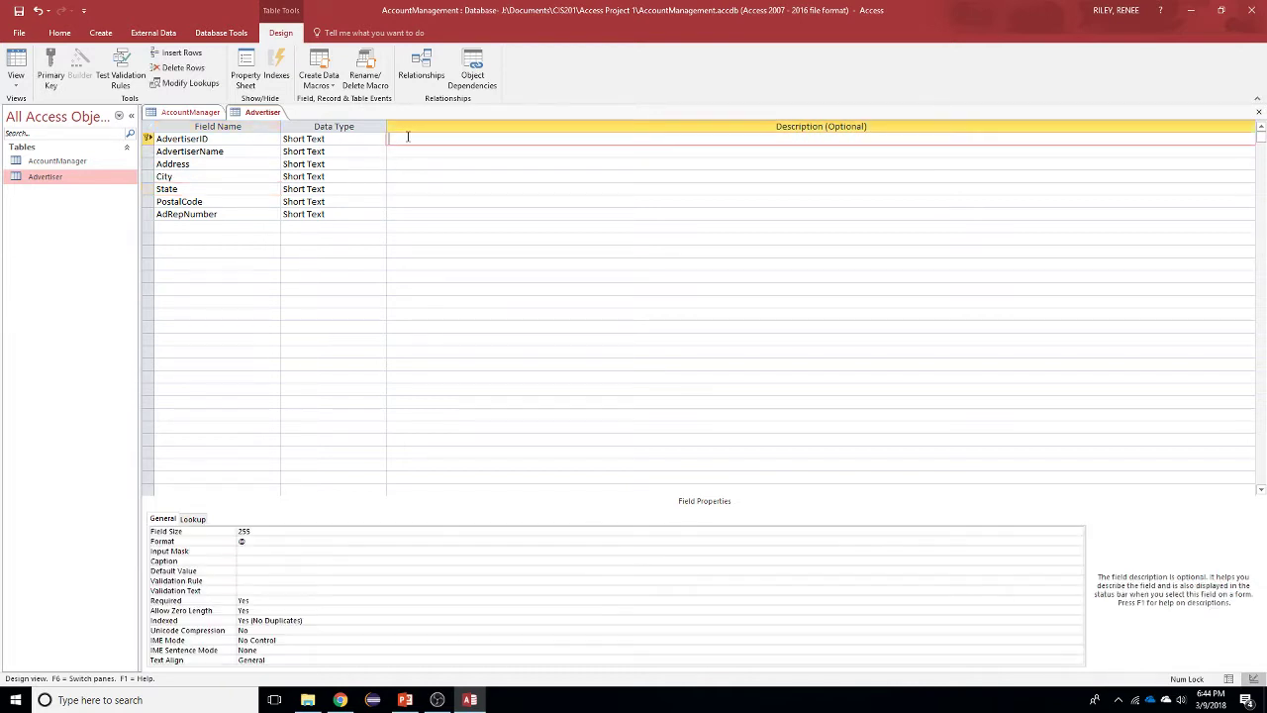
{"action": "type", "text": "The un"}
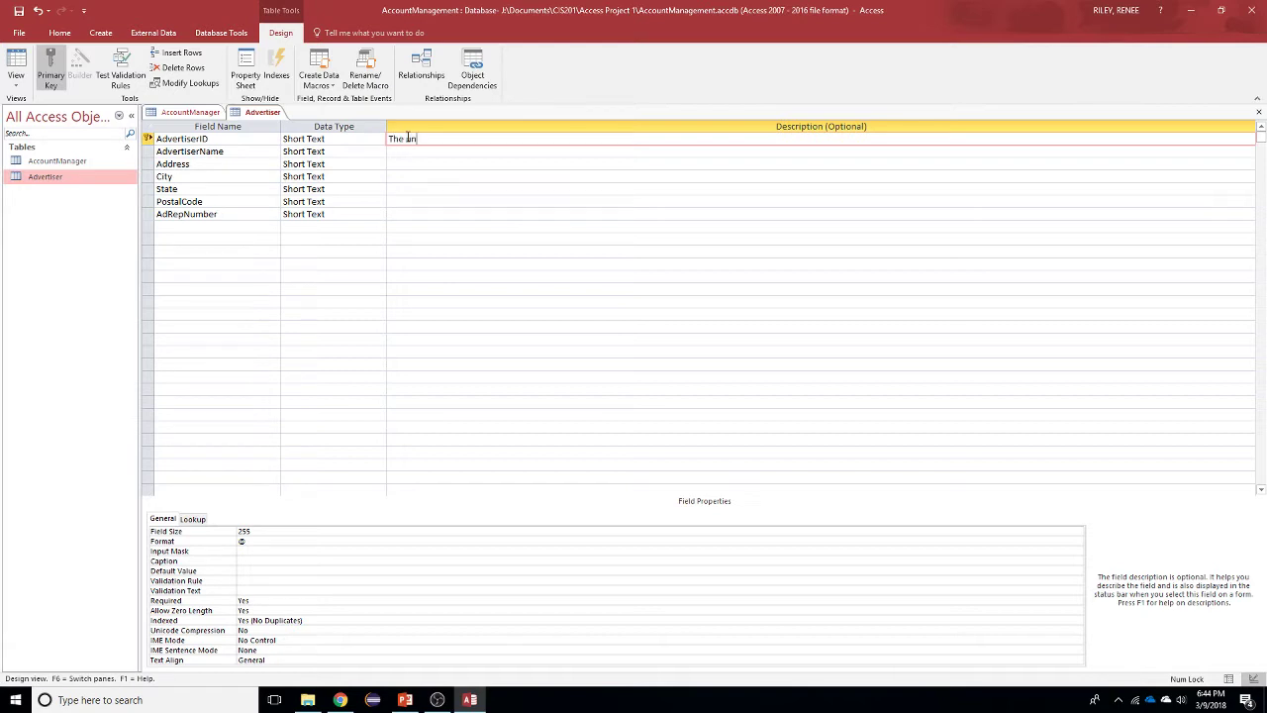
{"action": "type", "text": "ique advertiser ID"}
Step: Enter "The advertiser name" as the AdvertiserName field's description
{"action": "left_click", "coordinate": [393, 150]}
{"action": "type", "text": "The advers"}
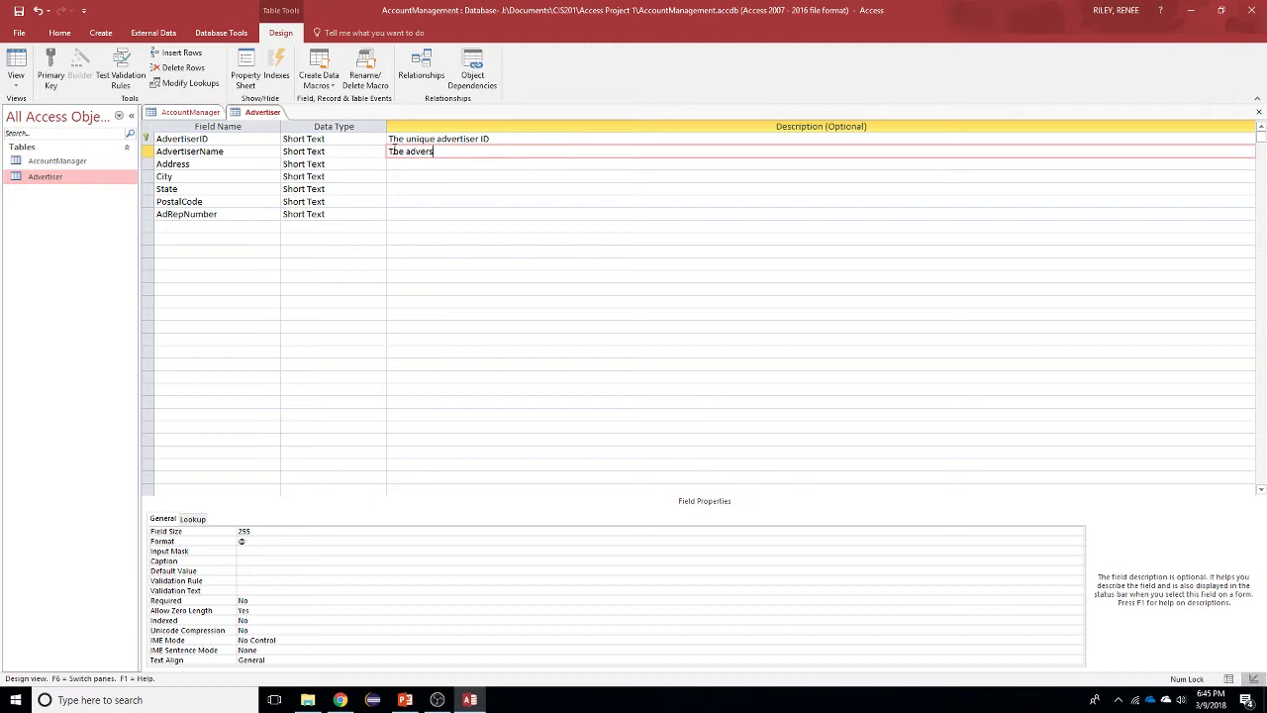
{"action": "key", "text": "BackSpace"}
{"action": "type", "text": "tiser name"}
{"action": "left_click", "coordinate": [399, 165]}
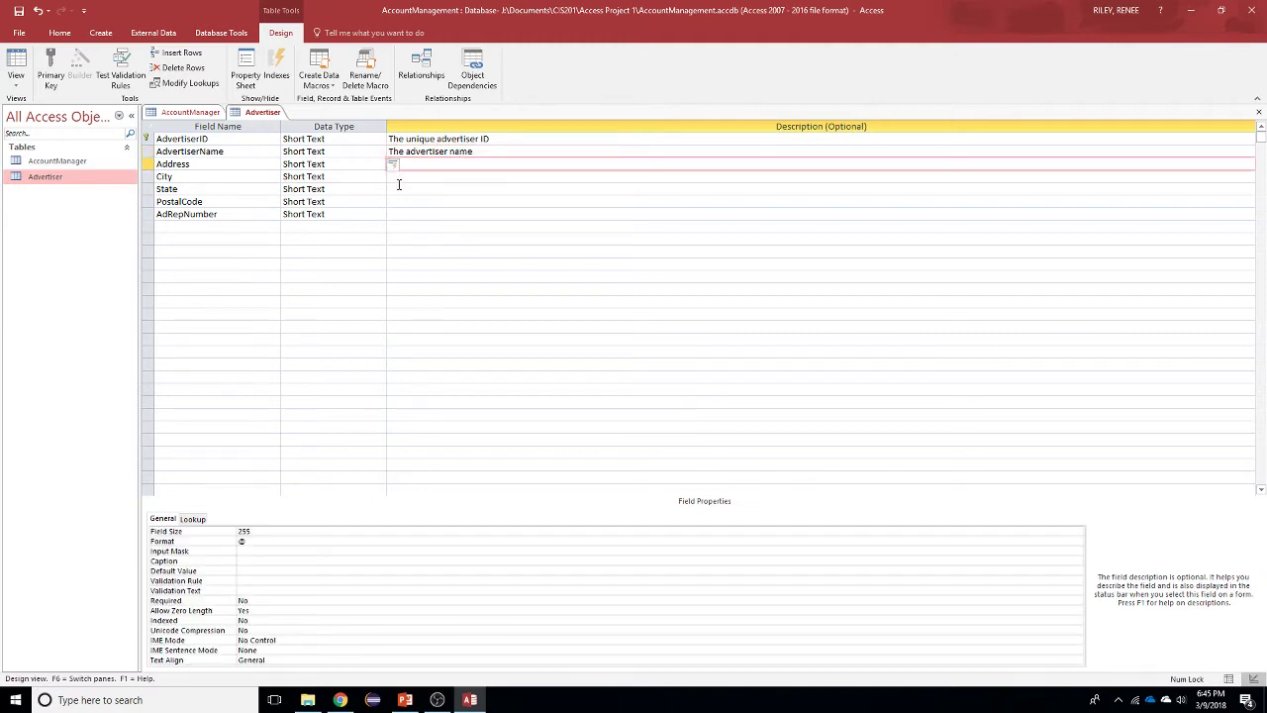
{"action": "left_click", "coordinate": [398, 188]}
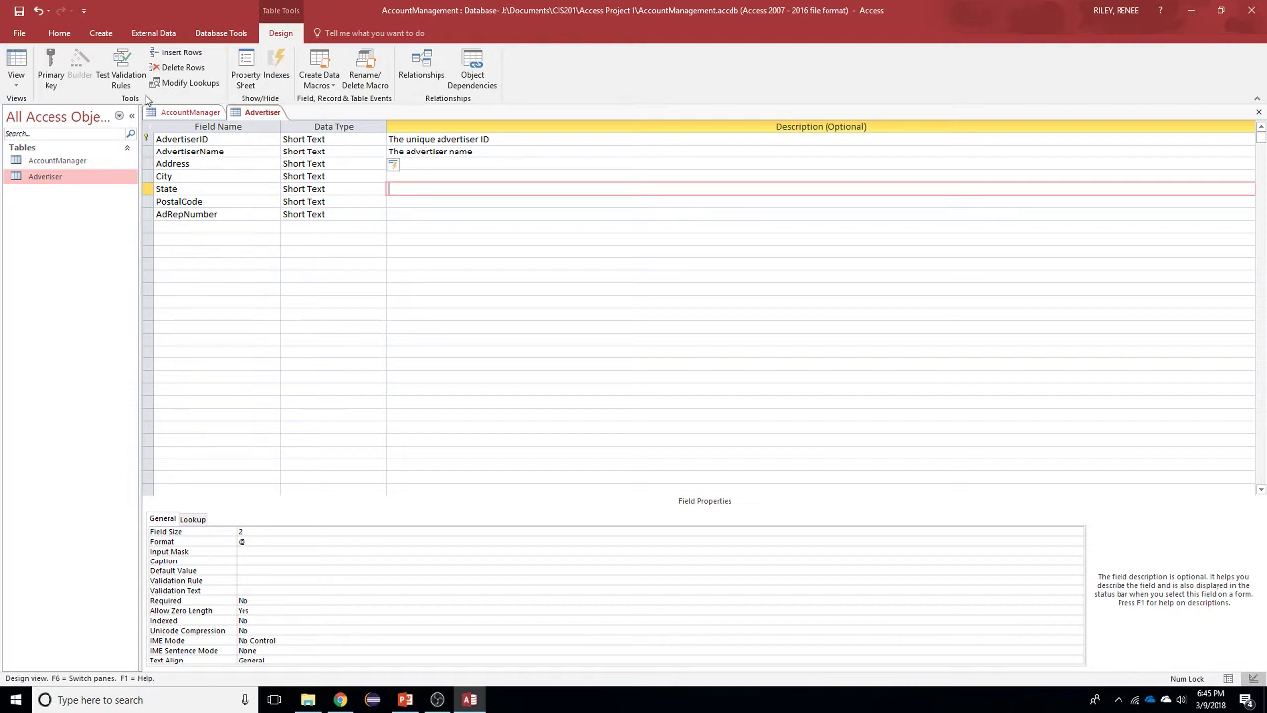
Step: Save the Advertiser table's design, accepting the shortened field size
{"action": "right_click", "coordinate": [255, 115]}
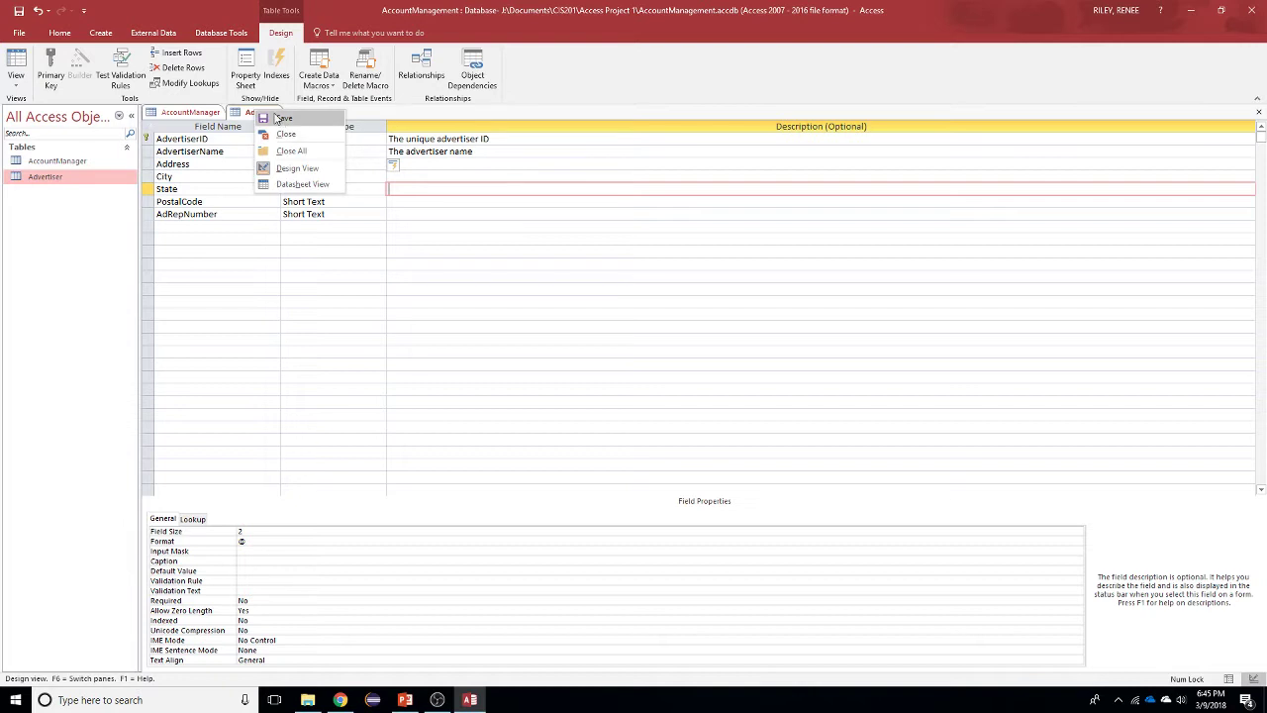
{"action": "left_click", "coordinate": [279, 119]}
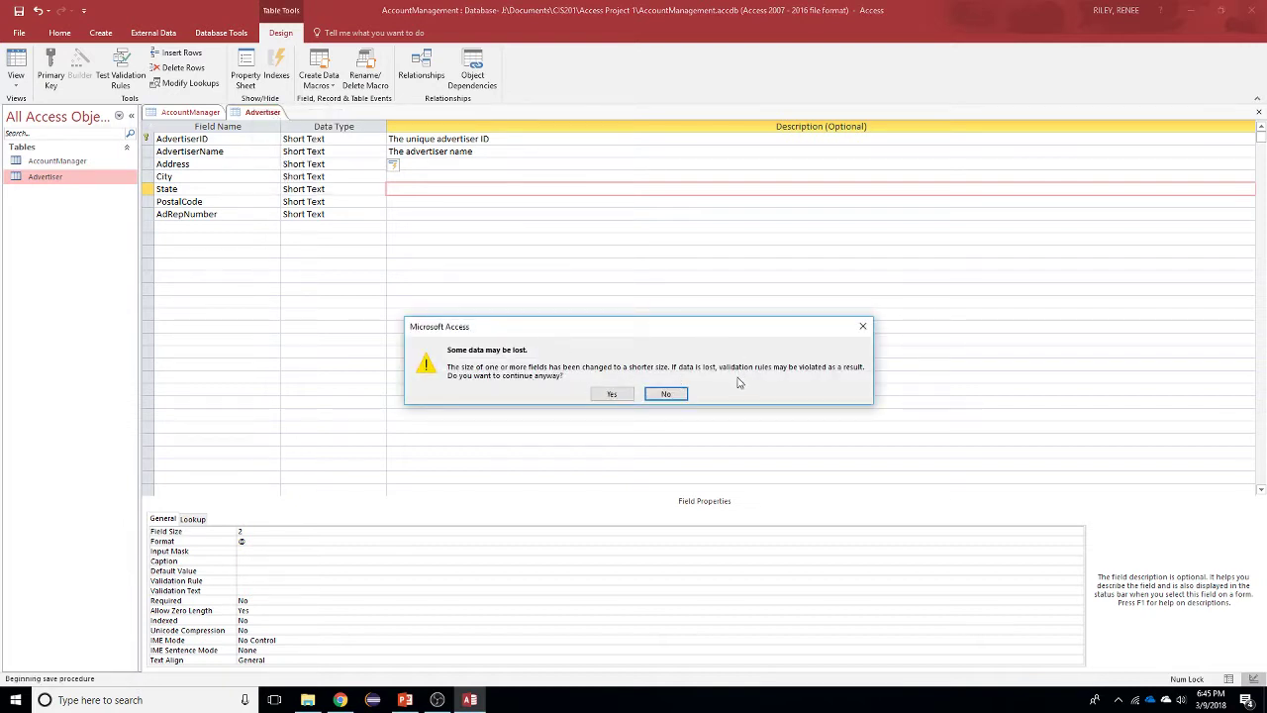
{"action": "left_click", "coordinate": [609, 396]}
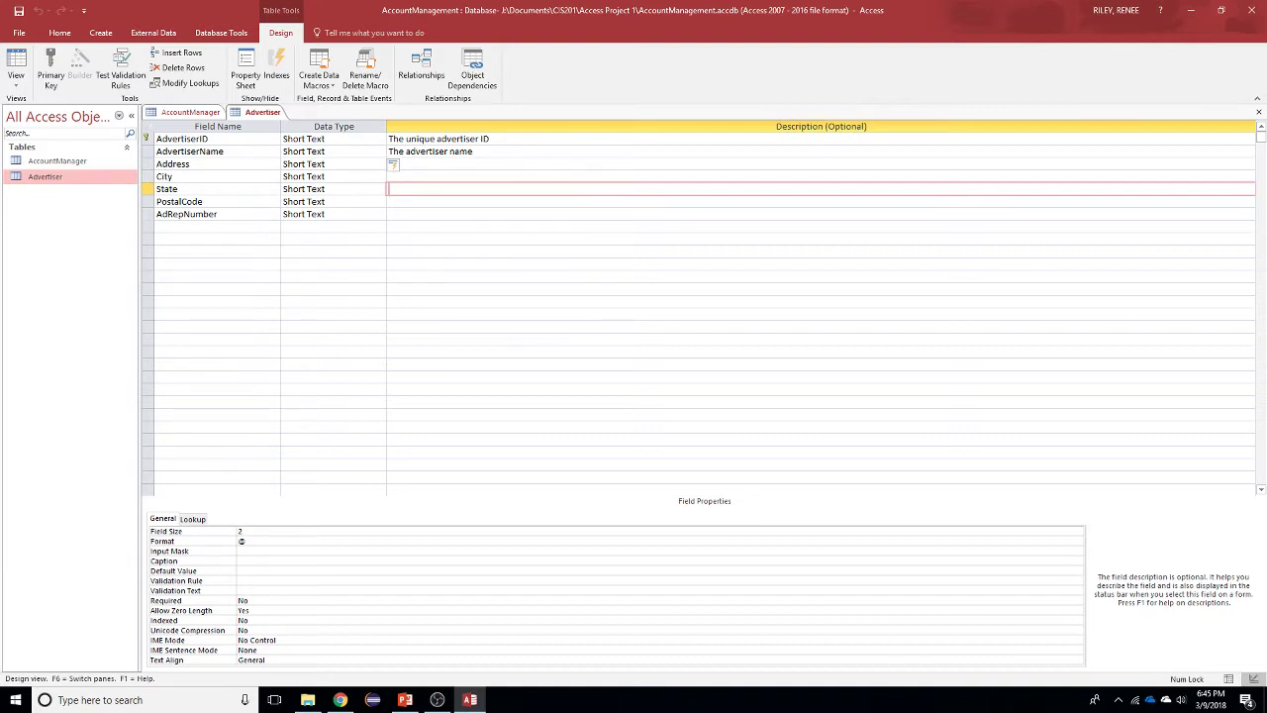
Step: View the AccountManager table's records and return to the Advertiser table's design
{"action": "key", "text": "alt+Tab"}
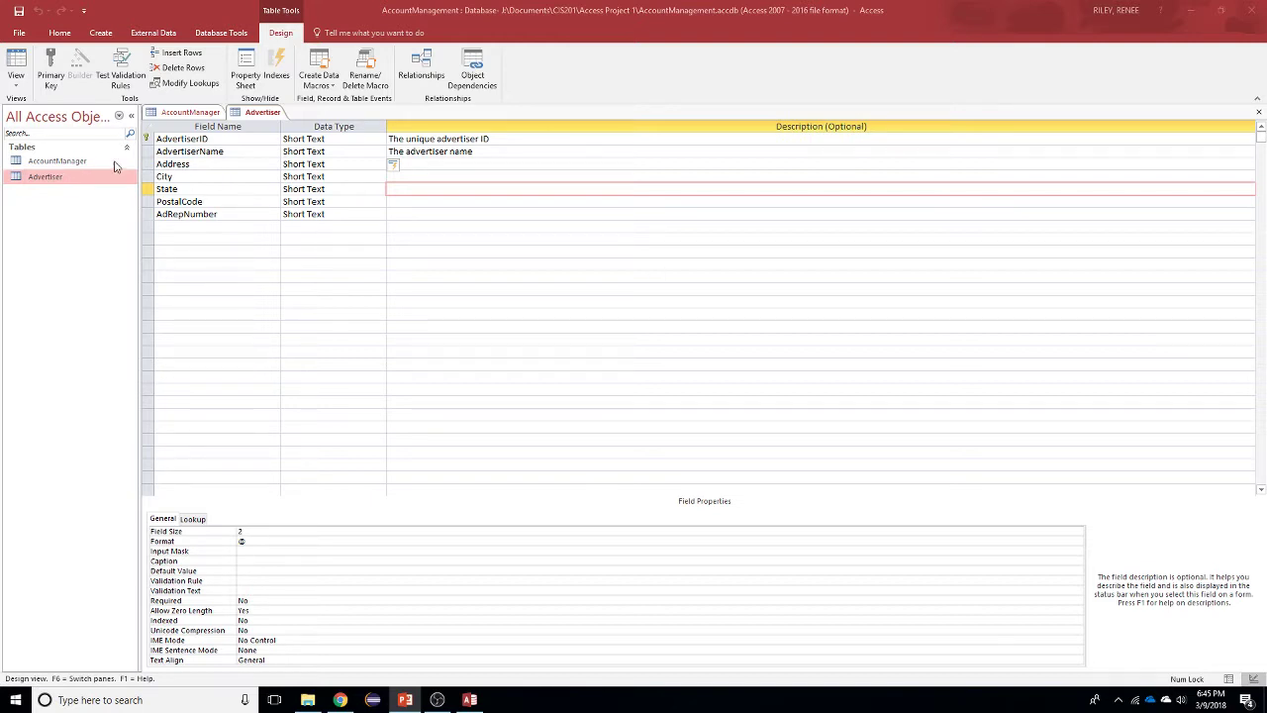
{"action": "double_click", "coordinate": [59, 163]}
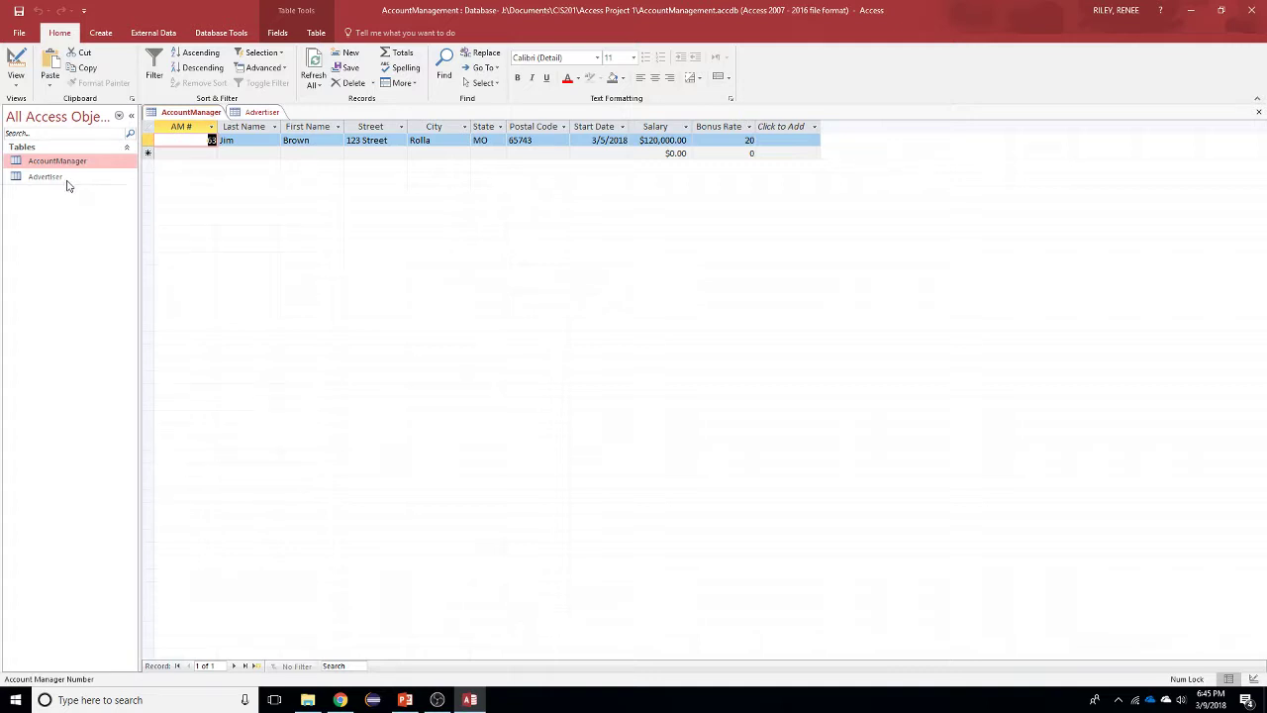
{"action": "left_click", "coordinate": [56, 179]}
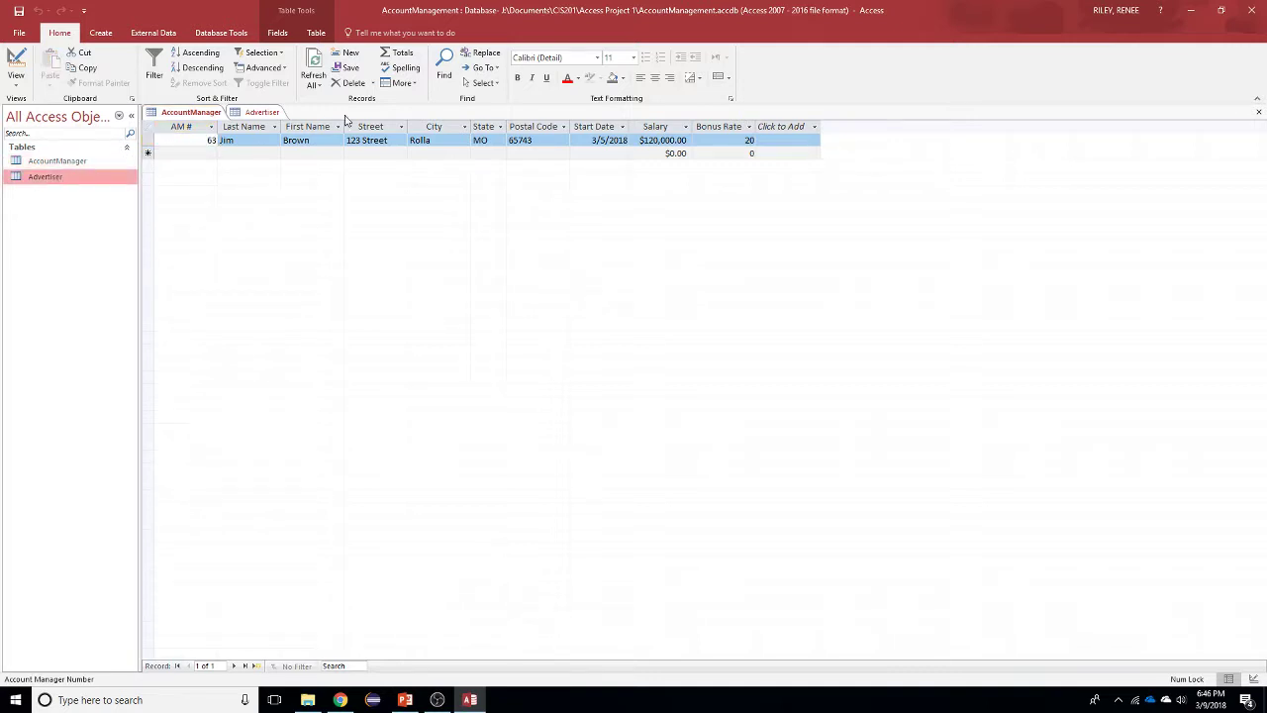
{"action": "left_click", "coordinate": [270, 115]}
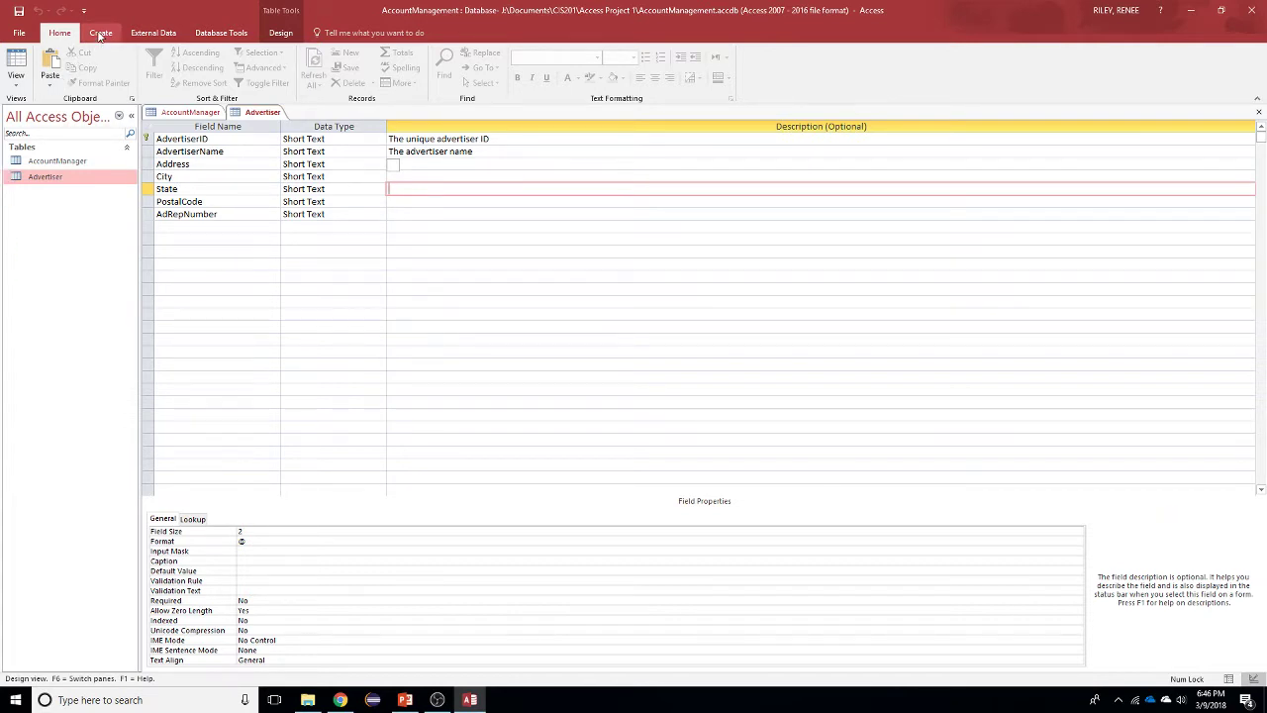
Step: Start a Simple Query Wizard query on the Advertiser table with the AdvertiserID, AdvertiserName and City fields
{"action": "left_click", "coordinate": [100, 33]}
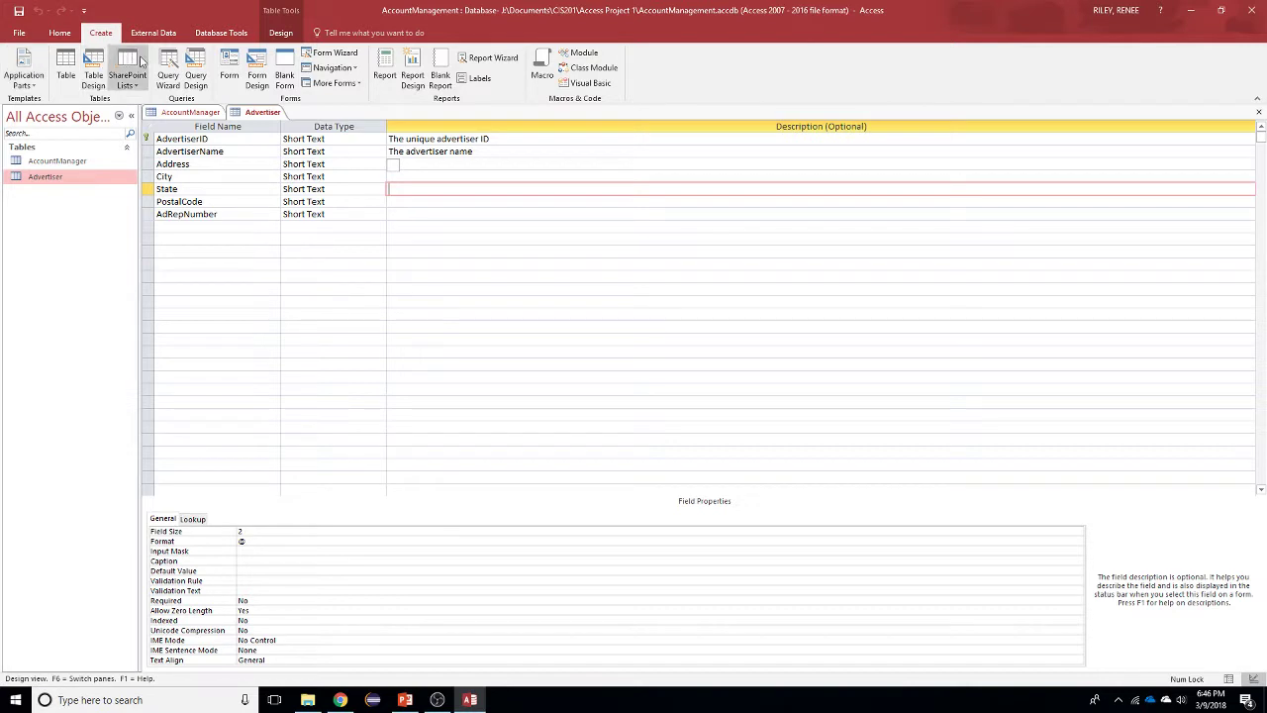
{"action": "left_click", "coordinate": [175, 61]}
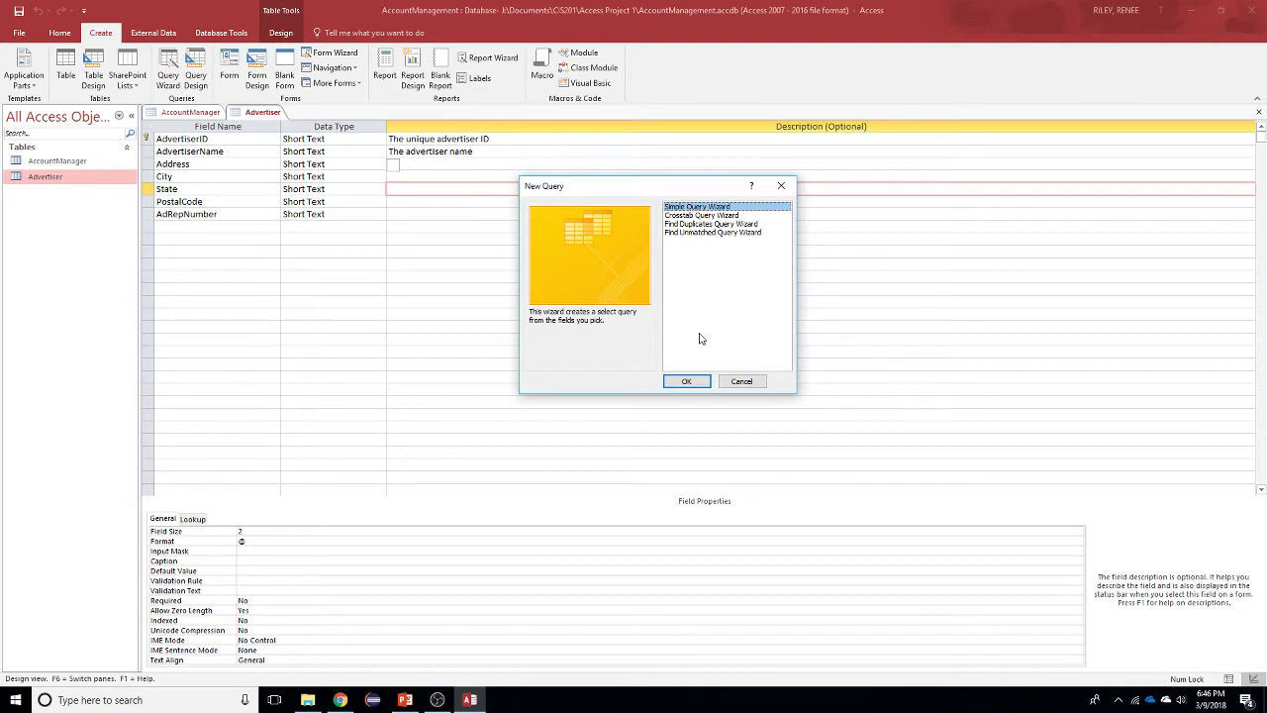
{"action": "left_click", "coordinate": [684, 382]}
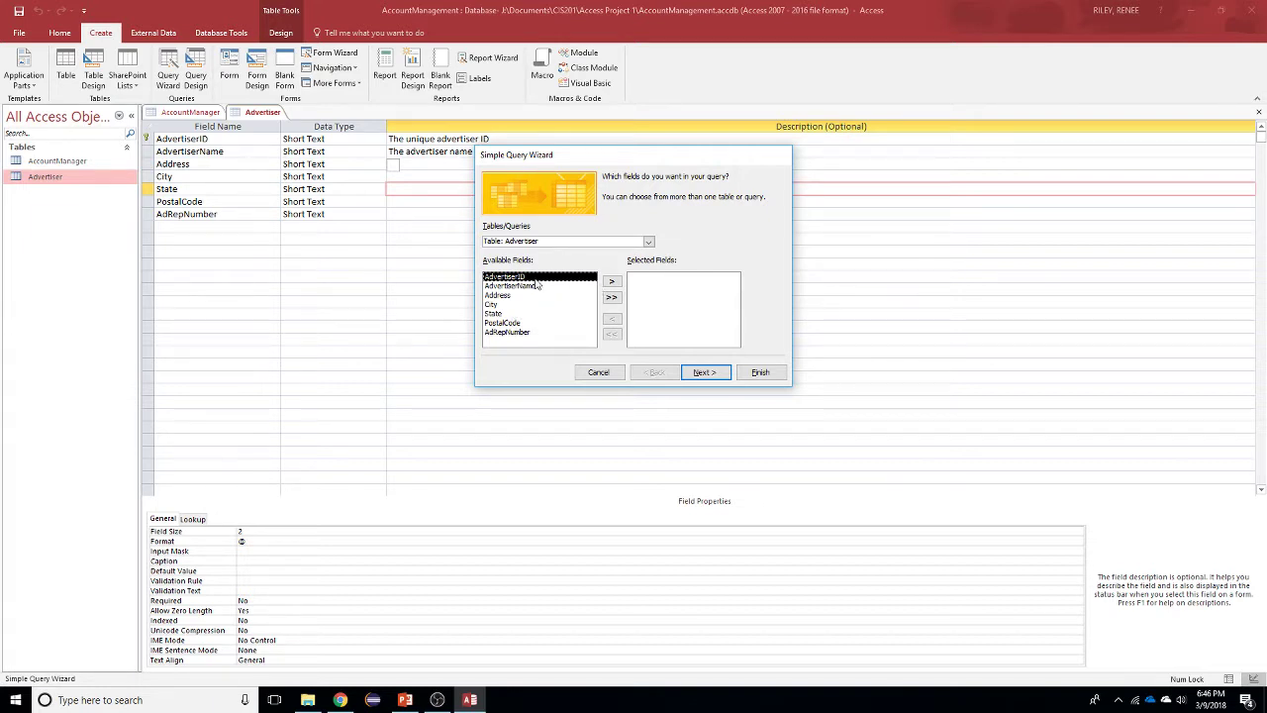
{"action": "left_click", "coordinate": [612, 283]}
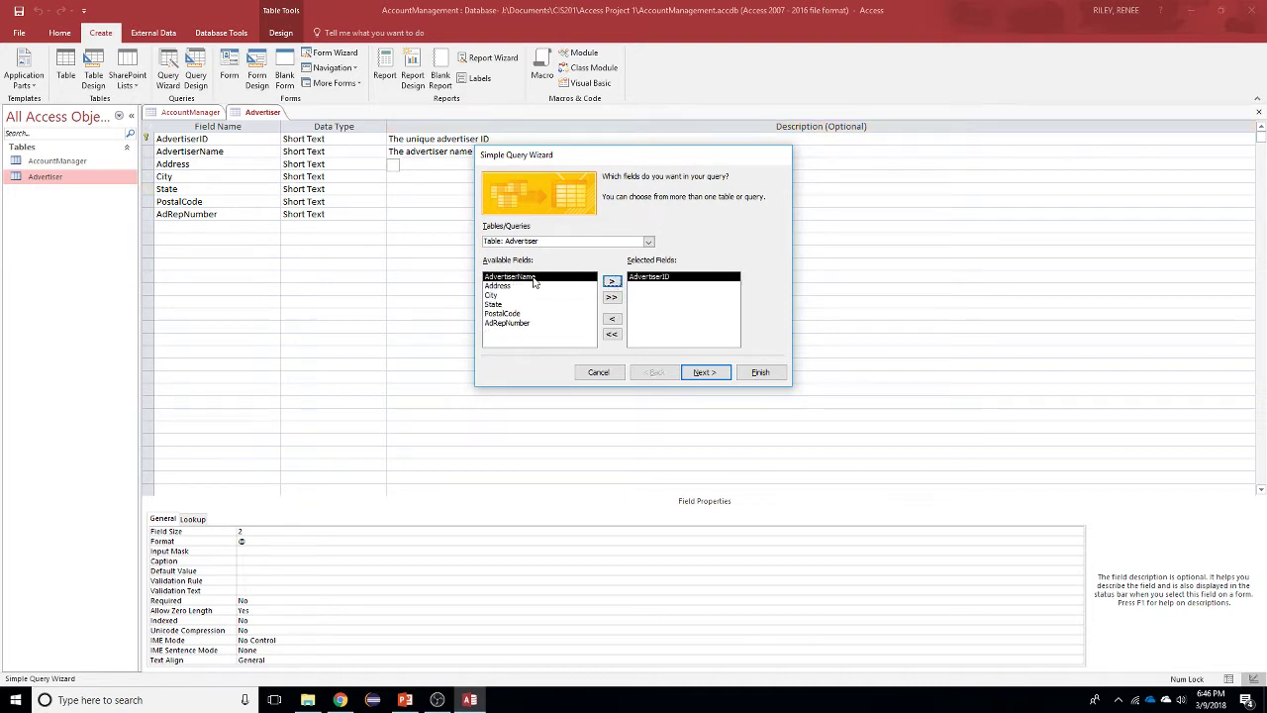
{"action": "left_click", "coordinate": [612, 283]}
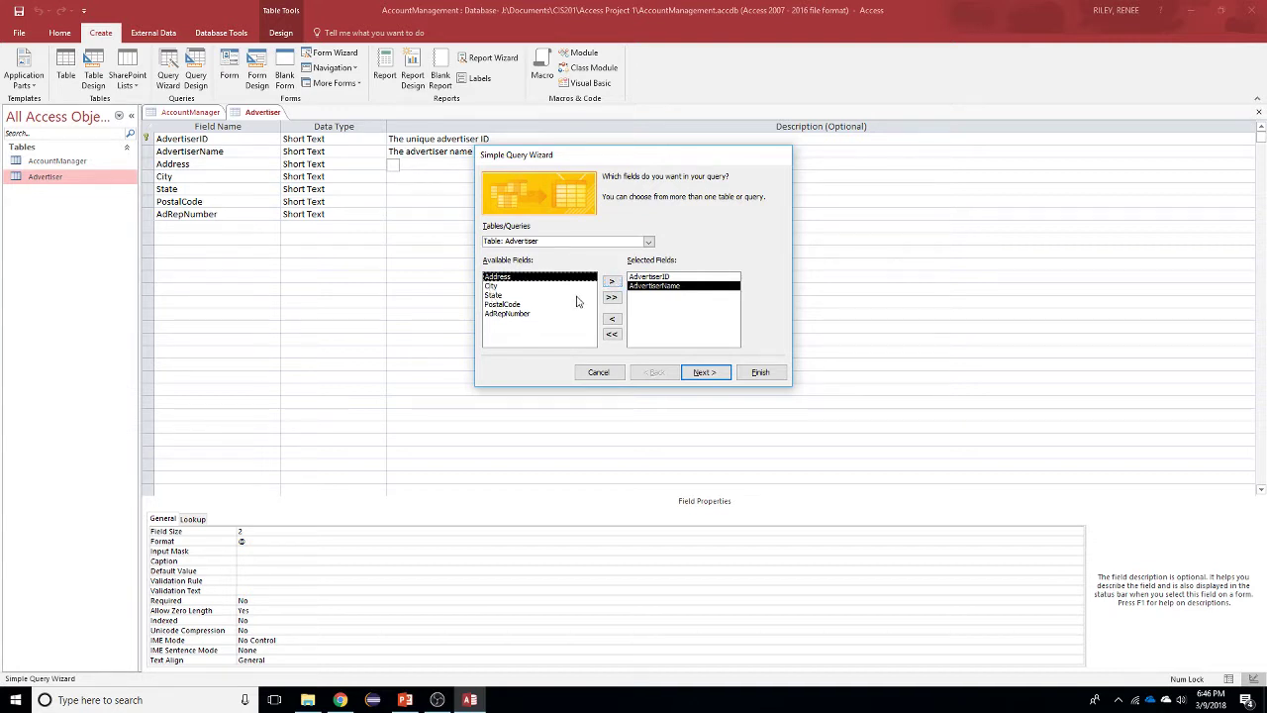
{"action": "left_click", "coordinate": [505, 287]}
{"action": "left_click", "coordinate": [614, 283]}
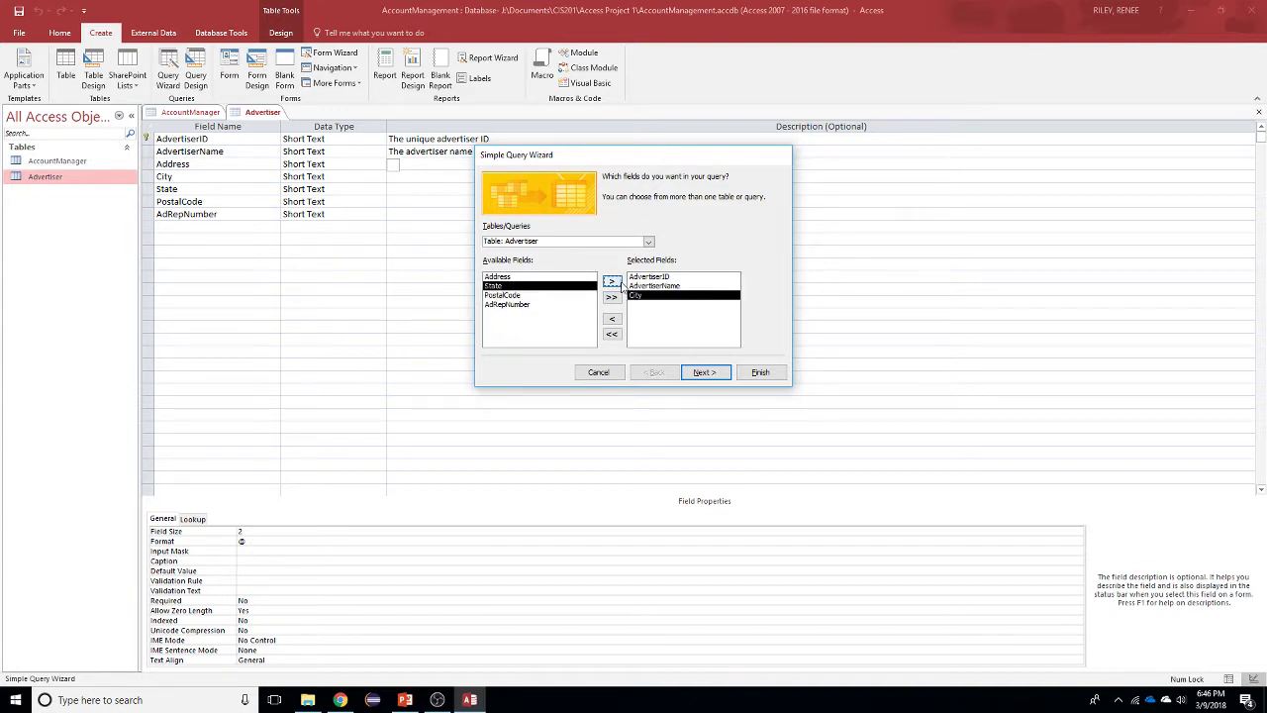
Step: Finish the query with the title Advertiser Query and let it open in Design view
{"action": "left_click", "coordinate": [705, 372]}
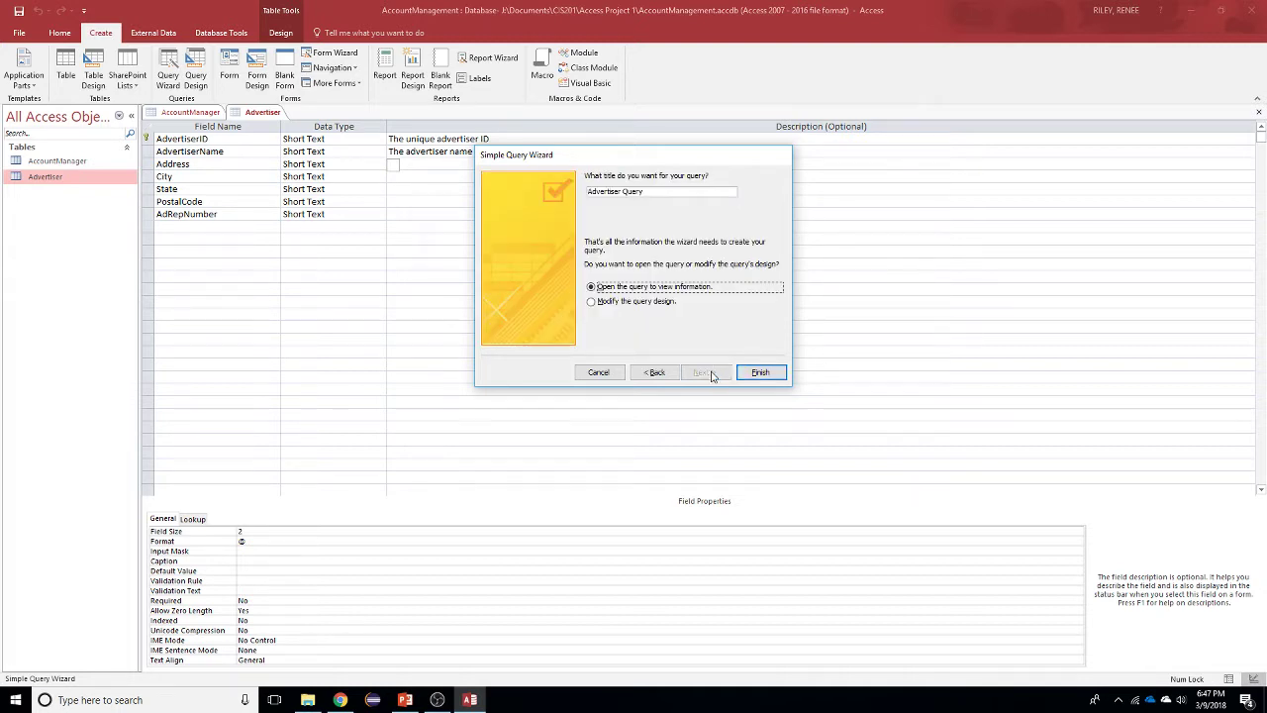
{"action": "key", "text": "alt+Tab"}
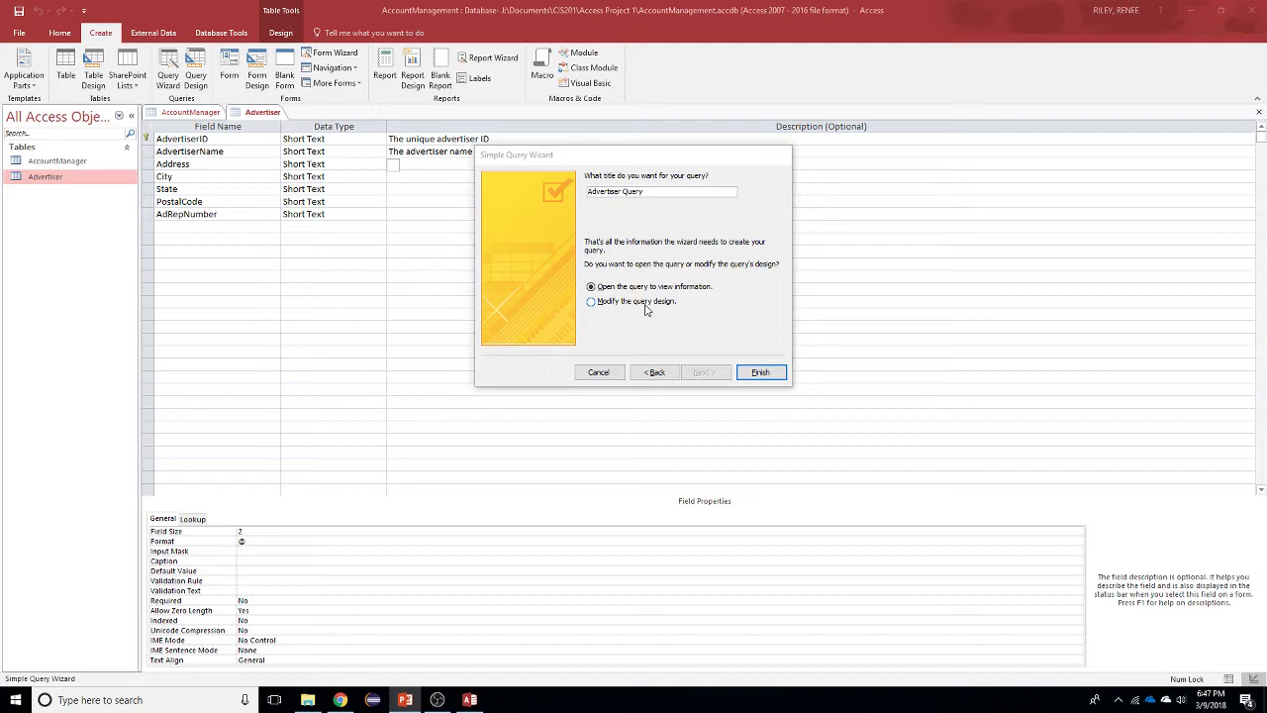
{"action": "left_click", "coordinate": [760, 372]}
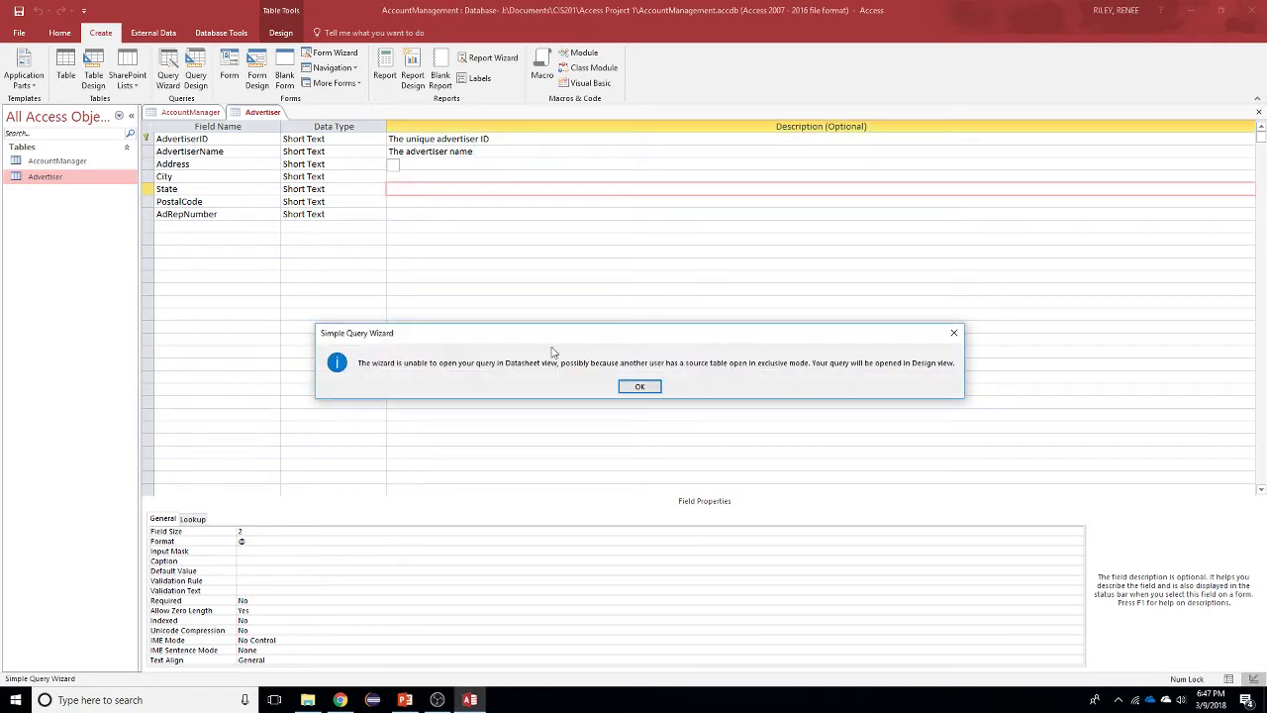
{"action": "left_click", "coordinate": [640, 387]}
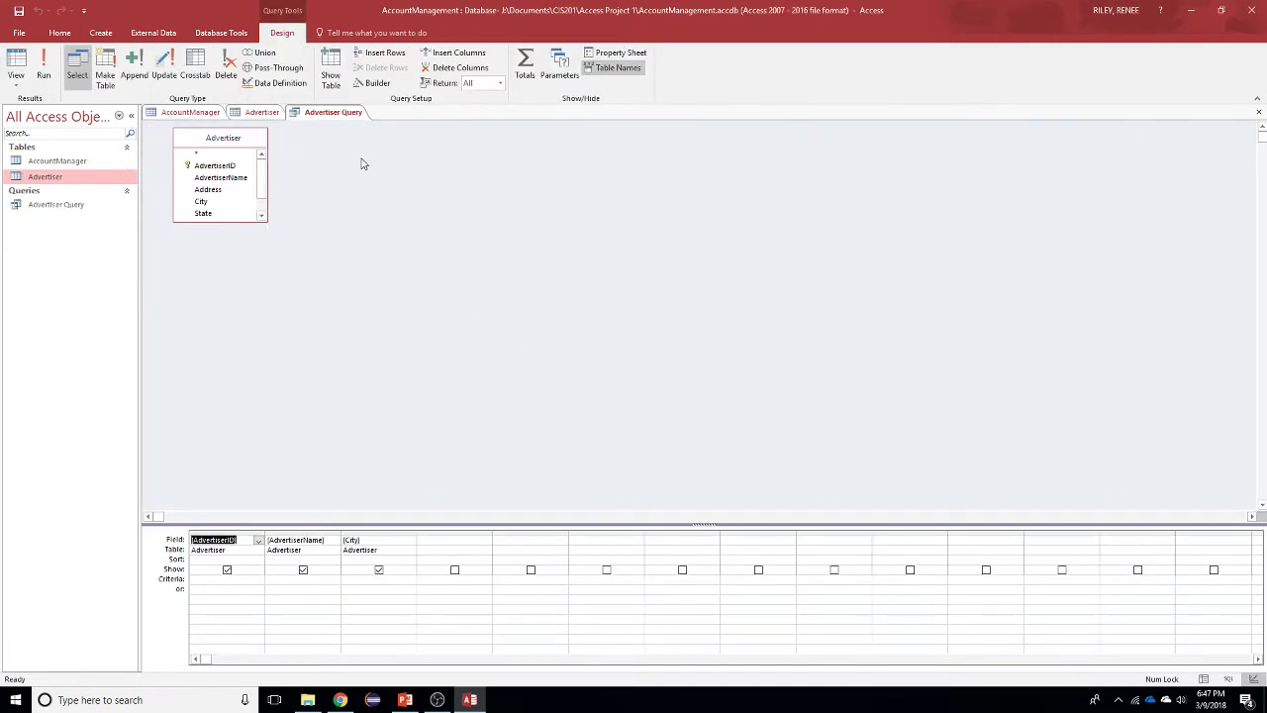
Step: Close the Advertiser and AccountManager tables, leaving only the Advertiser Query open
{"action": "left_click", "coordinate": [244, 117]}
{"action": "right_click", "coordinate": [249, 118]}
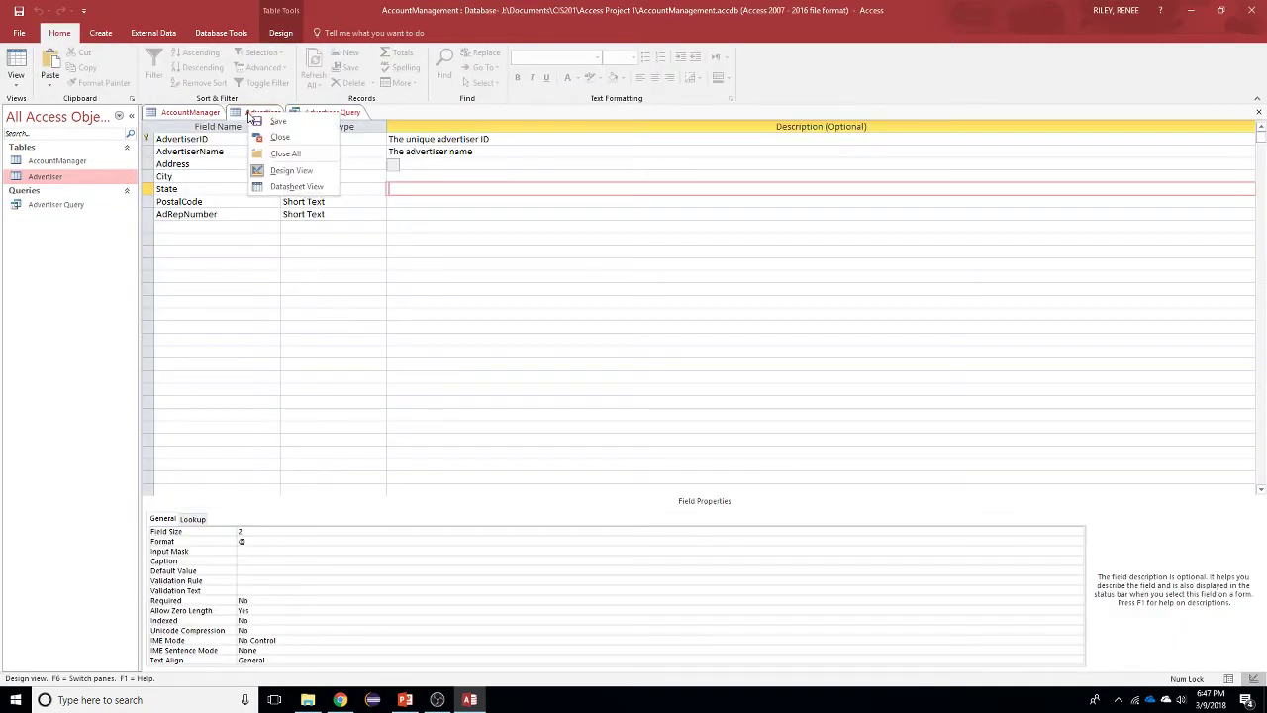
{"action": "left_click", "coordinate": [280, 137]}
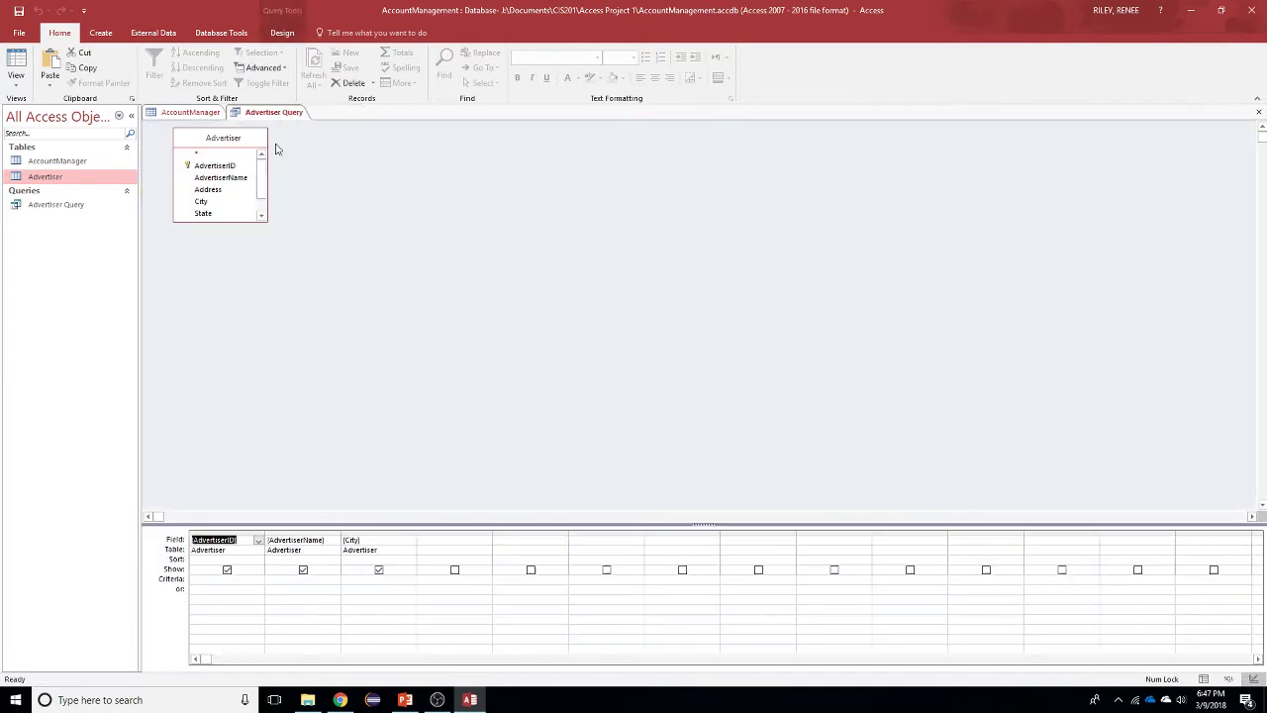
{"action": "left_click", "coordinate": [182, 115]}
{"action": "right_click", "coordinate": [182, 116]}
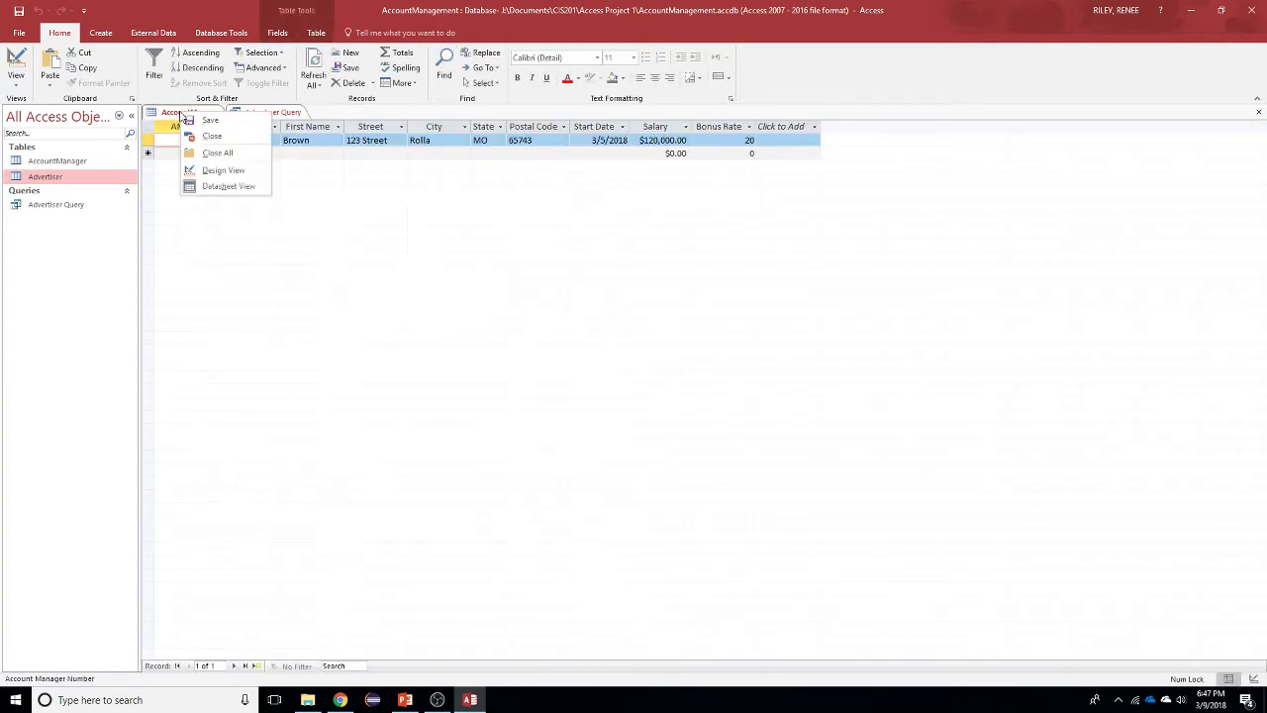
{"action": "left_click", "coordinate": [203, 137]}
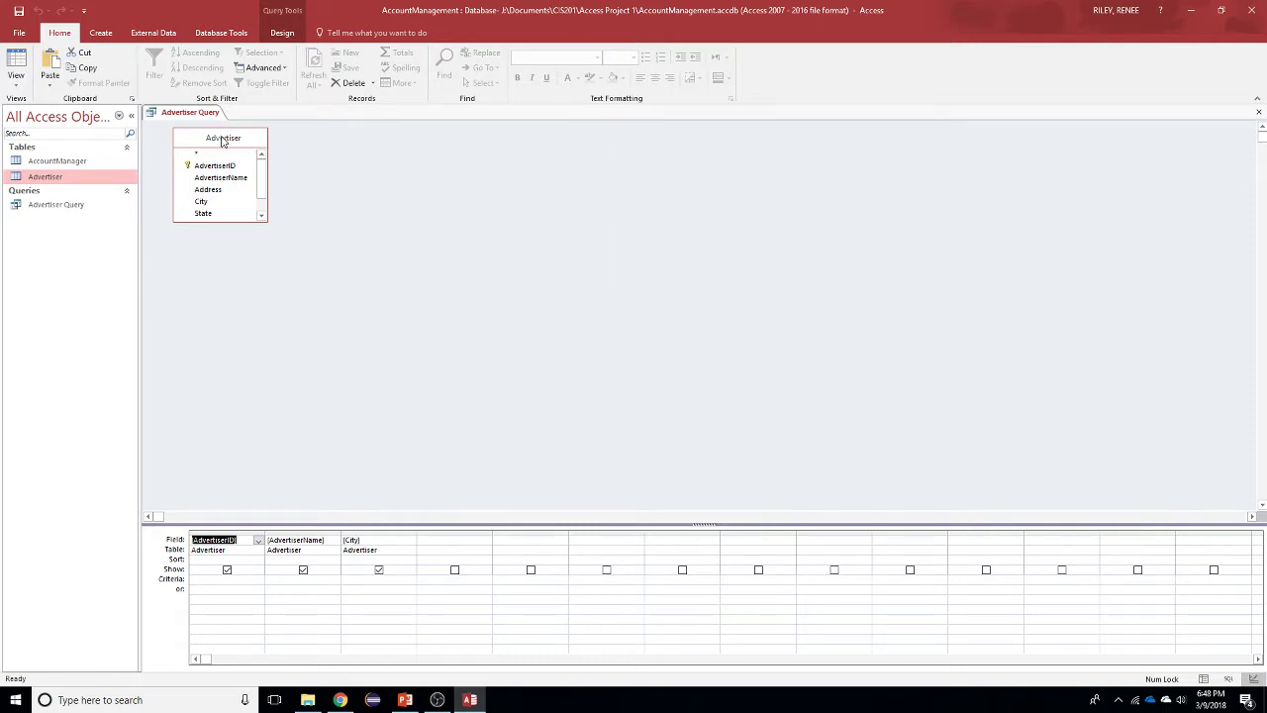
Step: View the Advertiser Query's records in Datasheet view and return to its Design view
{"action": "left_click", "coordinate": [20, 80]}
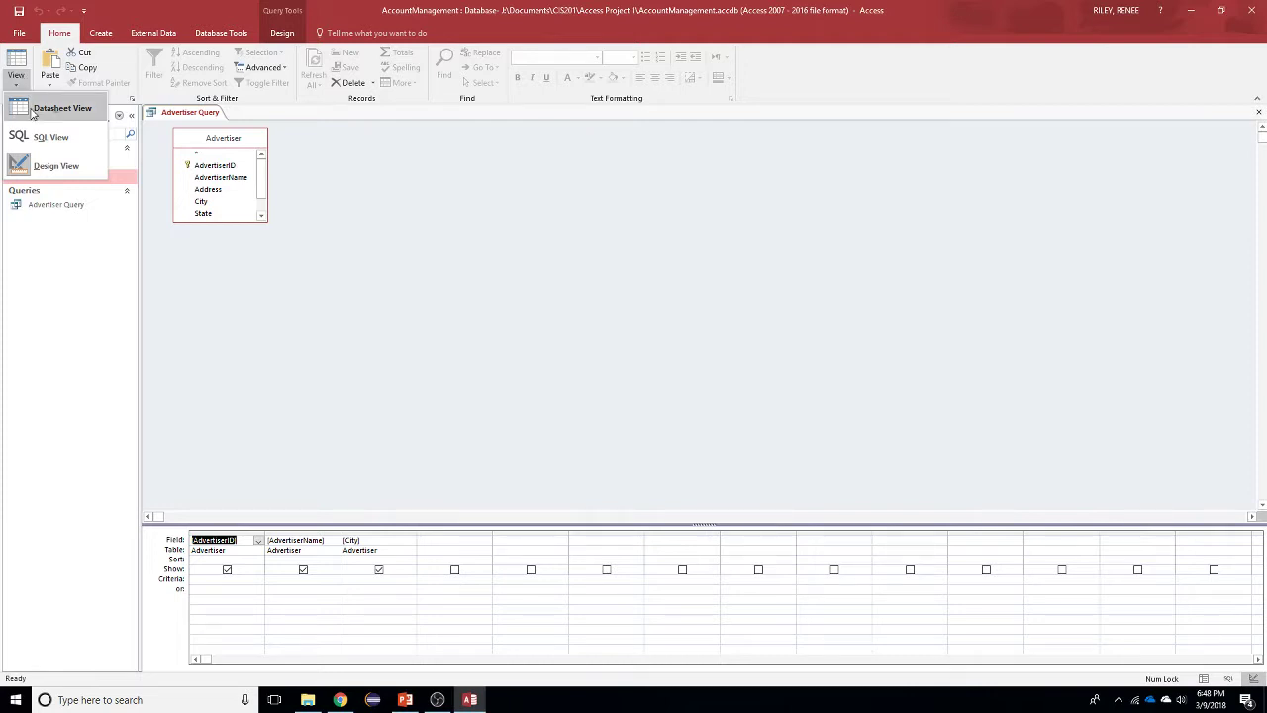
{"action": "left_click", "coordinate": [33, 111]}
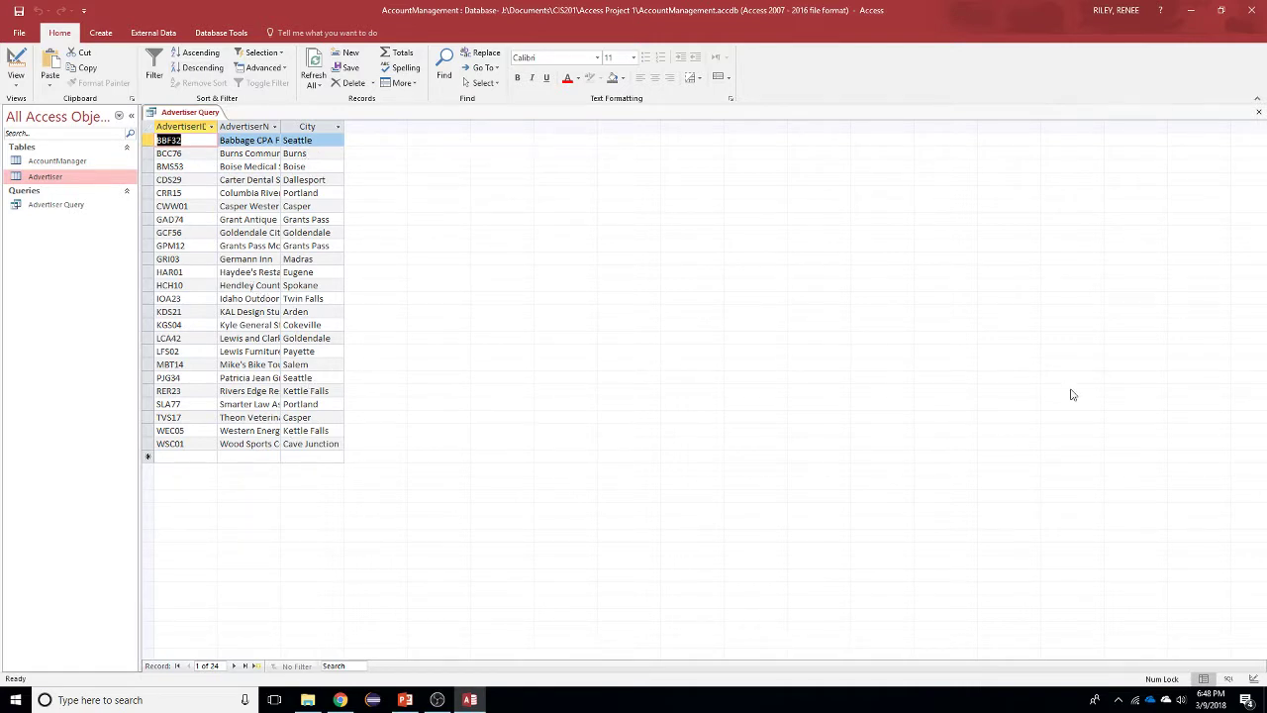
{"action": "left_click", "coordinate": [16, 79]}
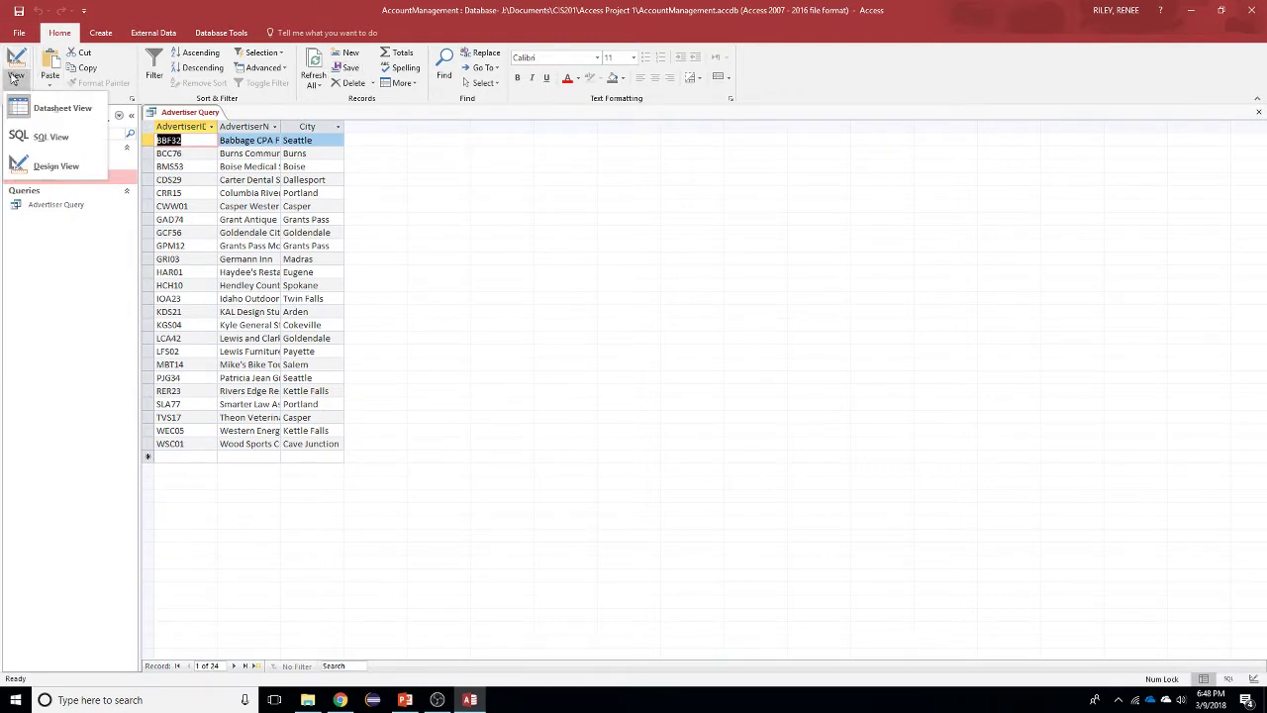
{"action": "left_click", "coordinate": [42, 166]}
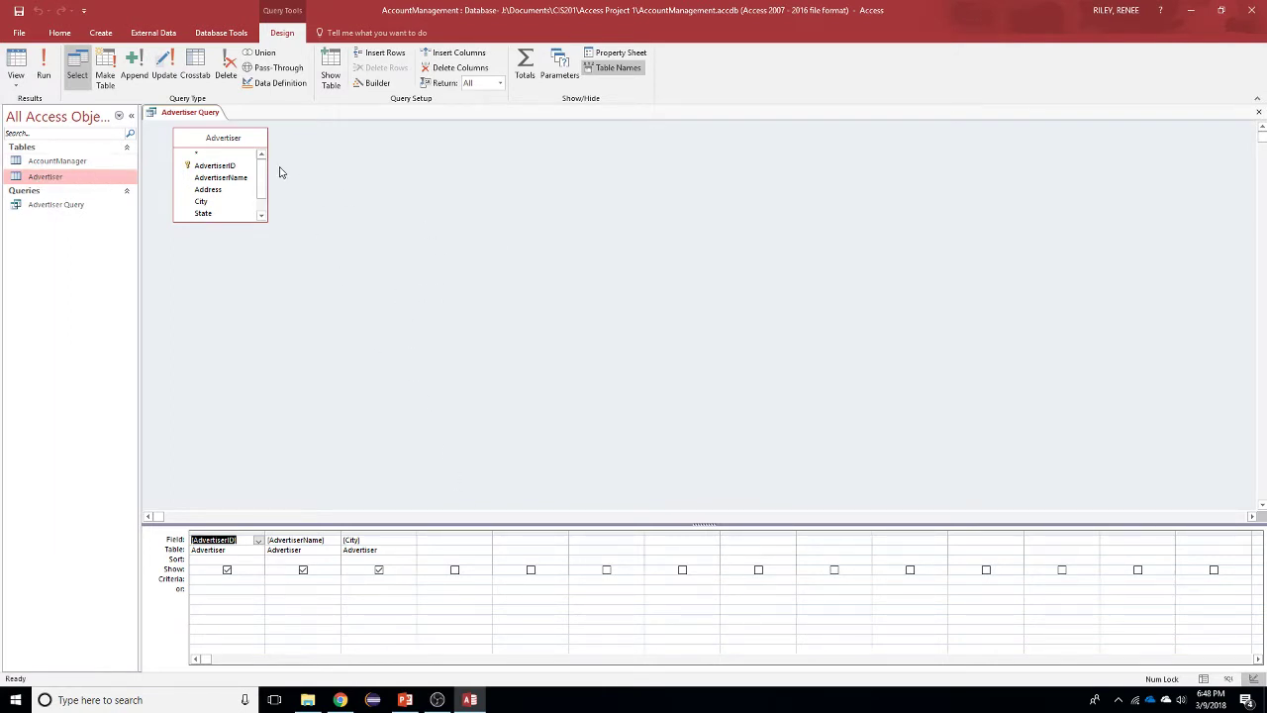
Step: Run the Advertiser Query and examine its SQL statement in SQL view
{"action": "left_click", "coordinate": [45, 66]}
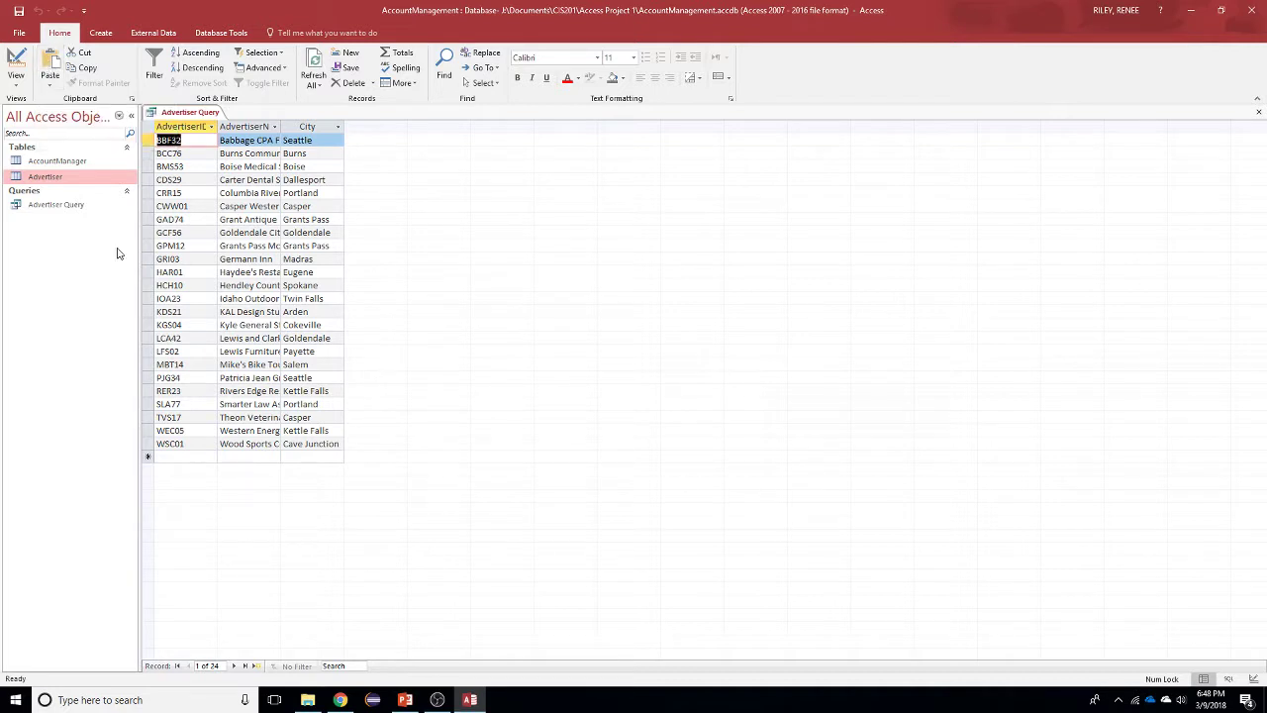
{"action": "left_click", "coordinate": [20, 85]}
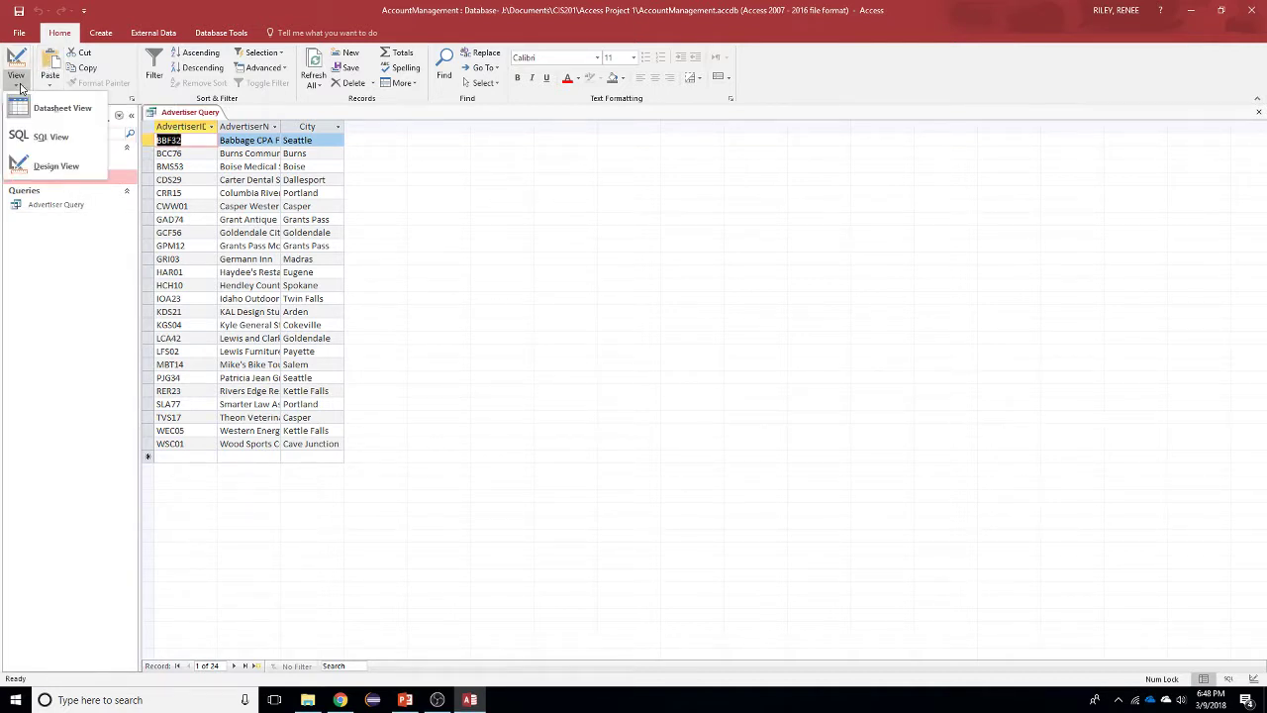
{"action": "left_click", "coordinate": [46, 145]}
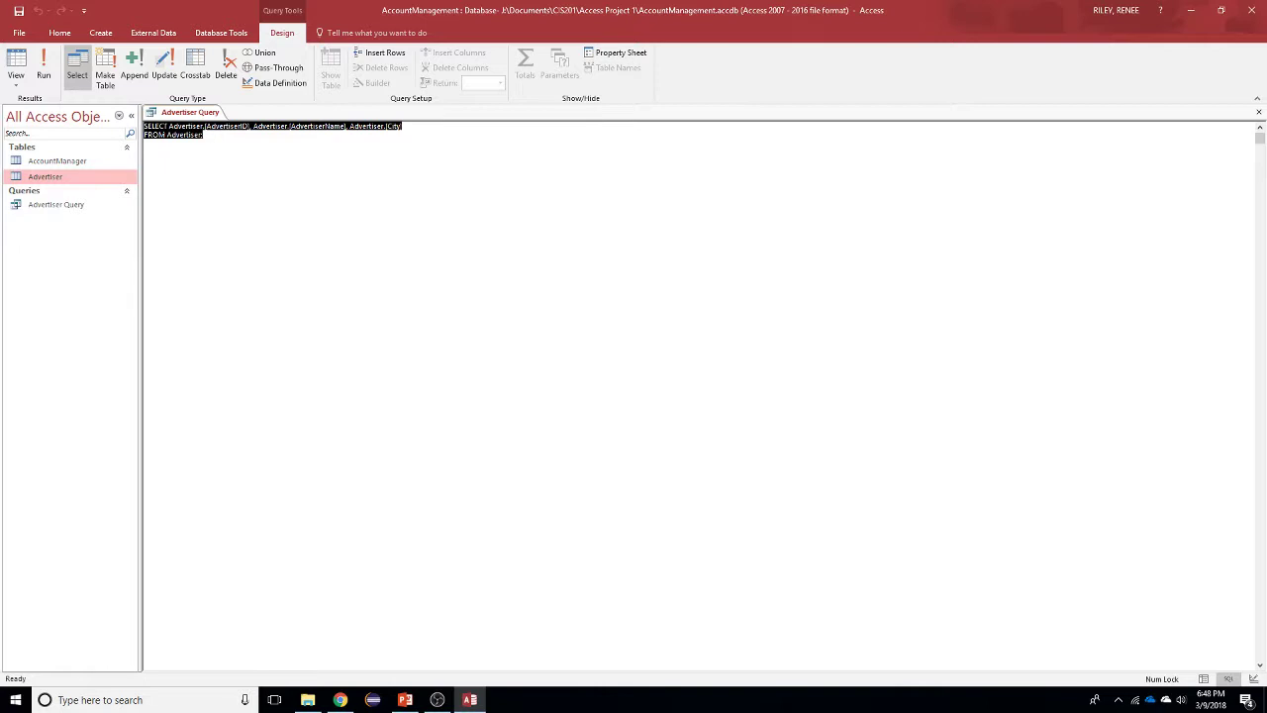
Step: Return the Advertiser Query to Design view and run it again
{"action": "left_click", "coordinate": [14, 83]}
{"action": "left_click", "coordinate": [28, 164]}
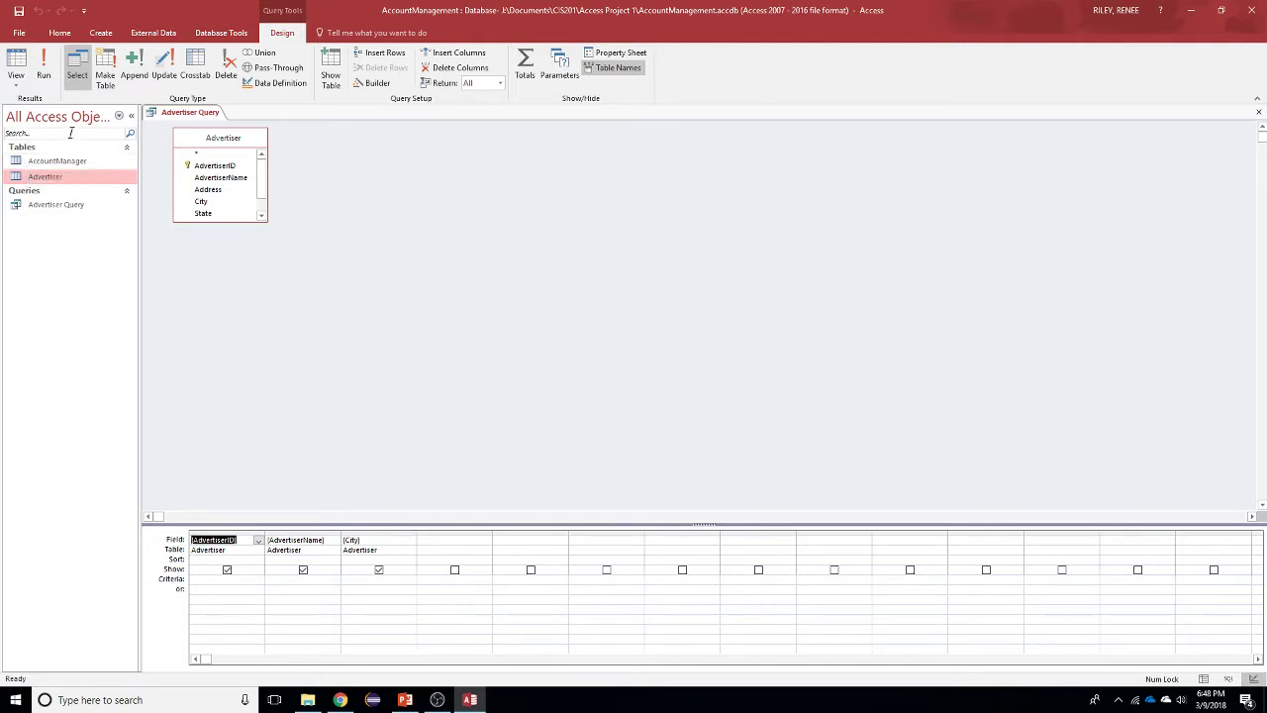
{"action": "left_click", "coordinate": [46, 69]}
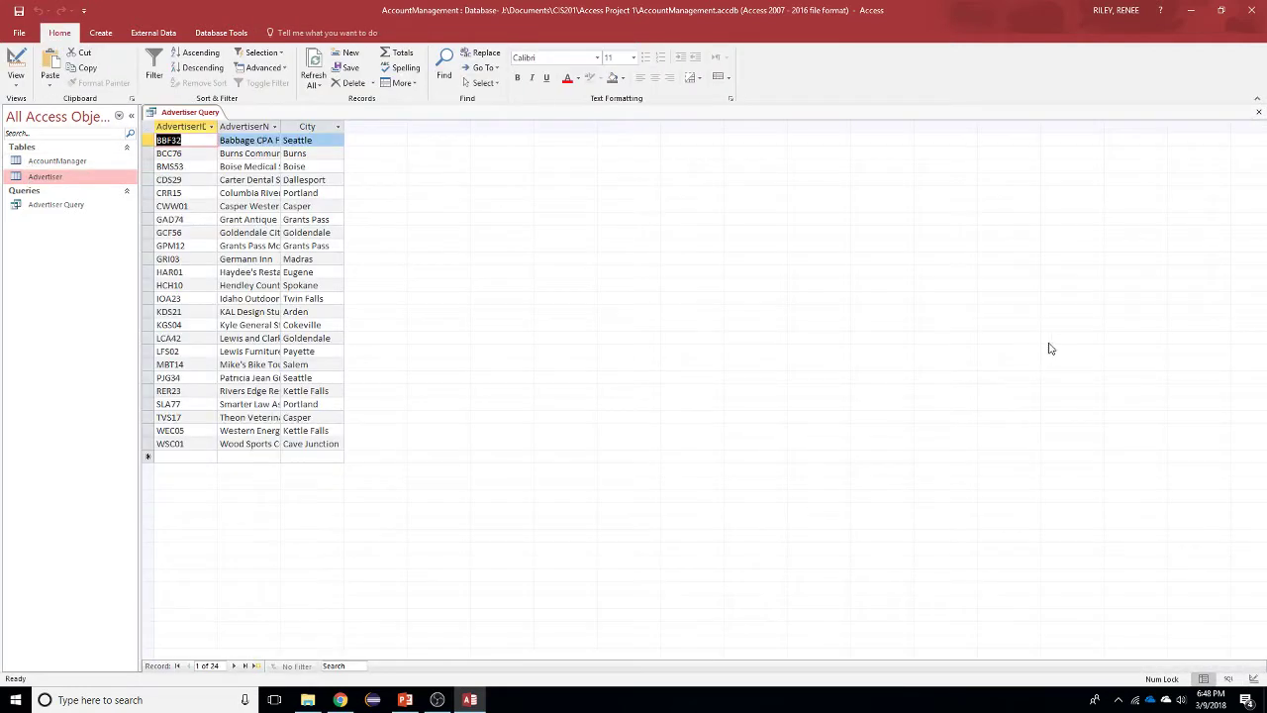
Step: Close the Advertiser Query
{"action": "key", "text": "alt+Tab"}
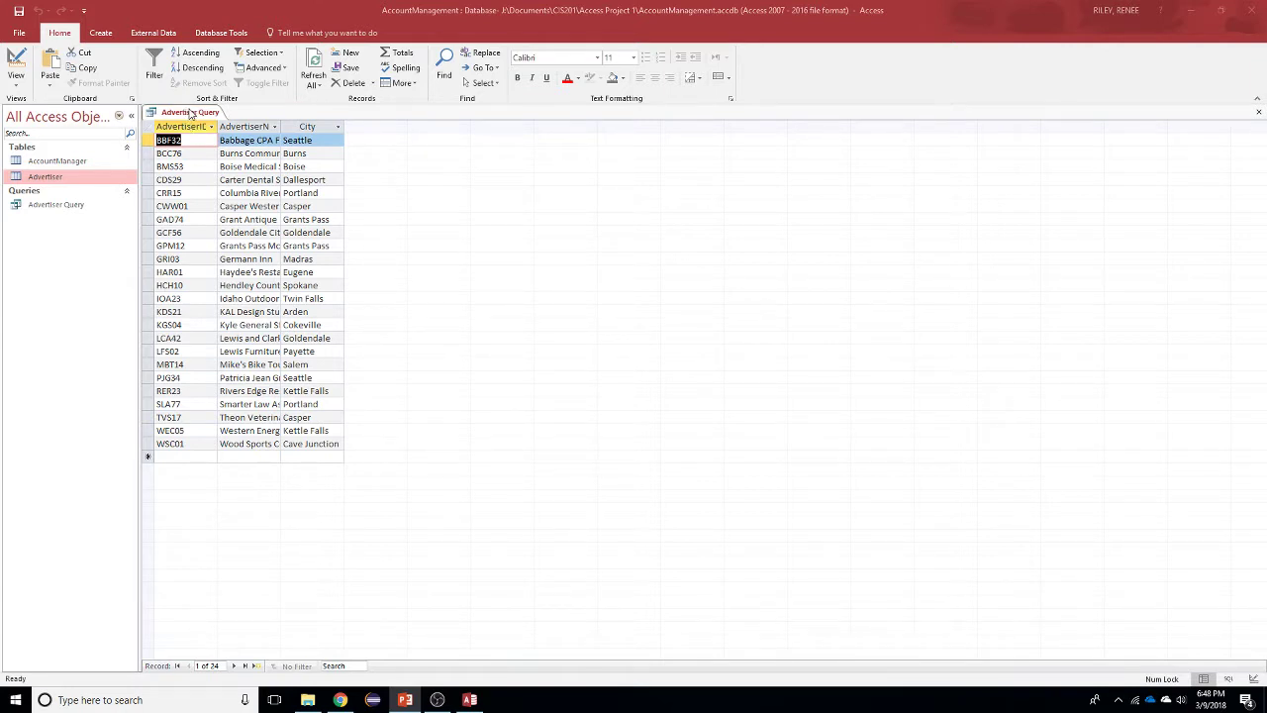
{"action": "right_click", "coordinate": [188, 112]}
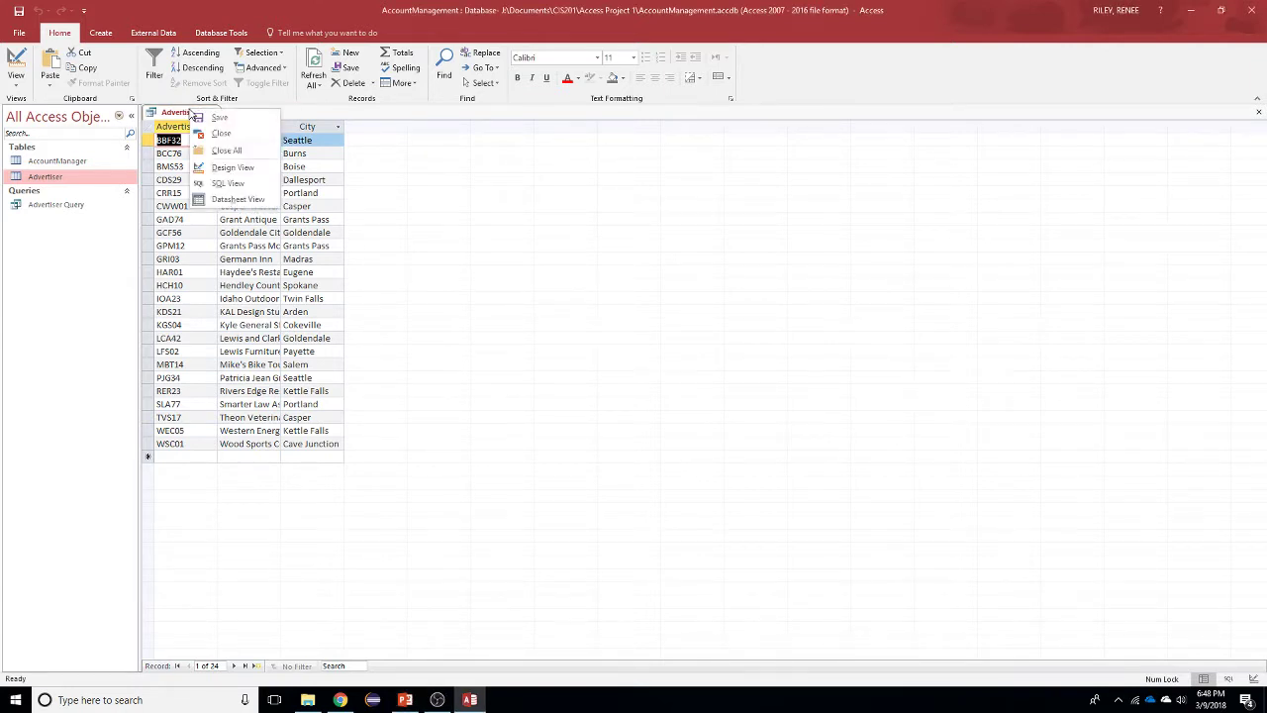
{"action": "left_click", "coordinate": [208, 133]}
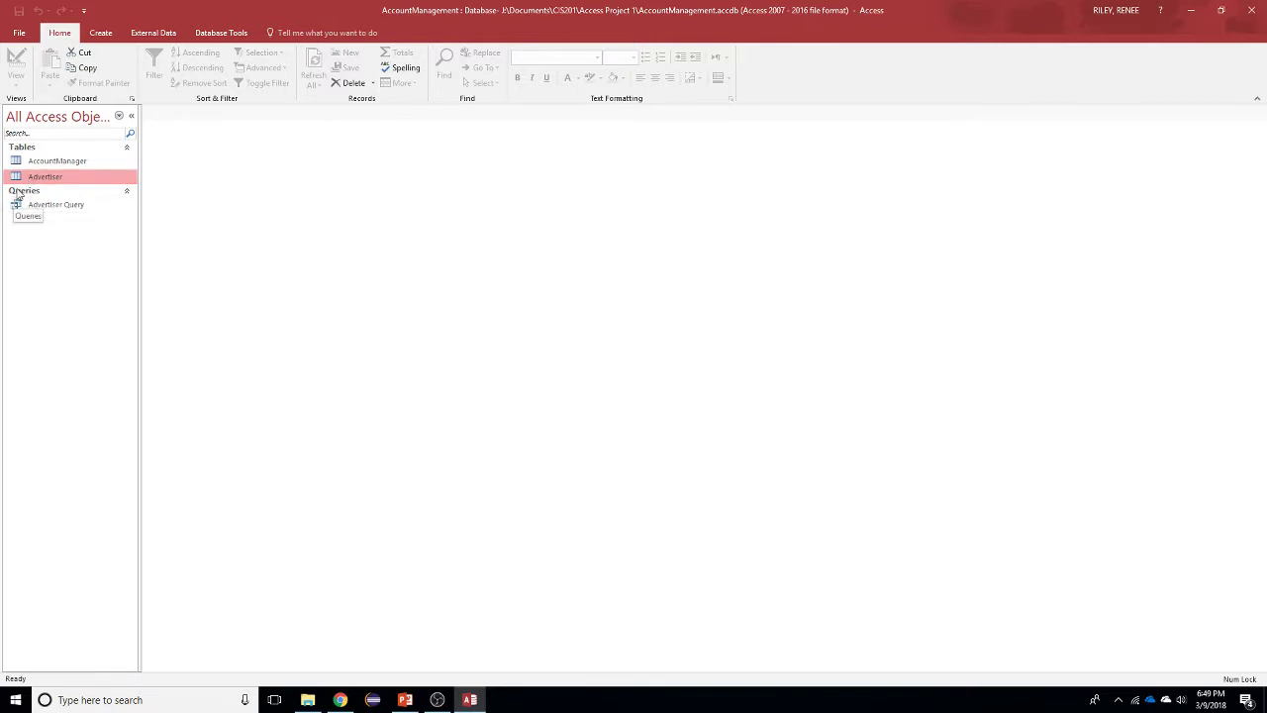
Step: Create a simple form based on the Advertiser table and keep it in Layout view
{"action": "left_click", "coordinate": [100, 33]}
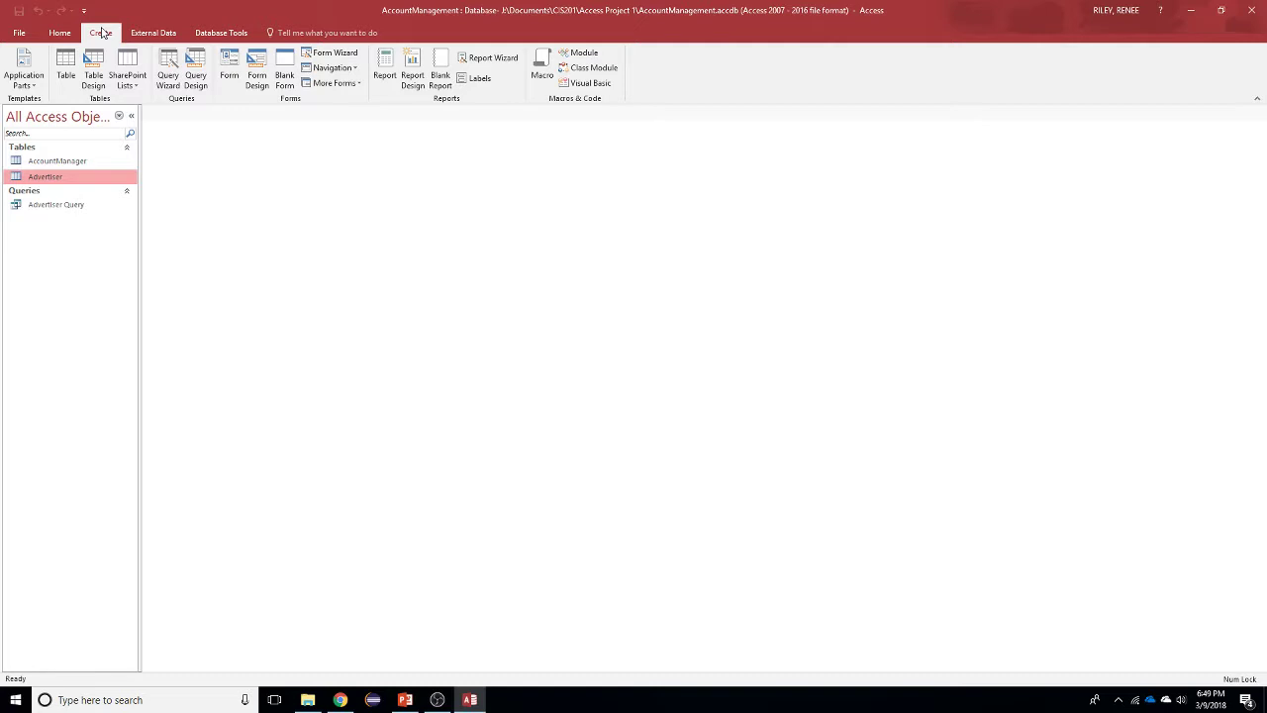
{"action": "left_click", "coordinate": [236, 73]}
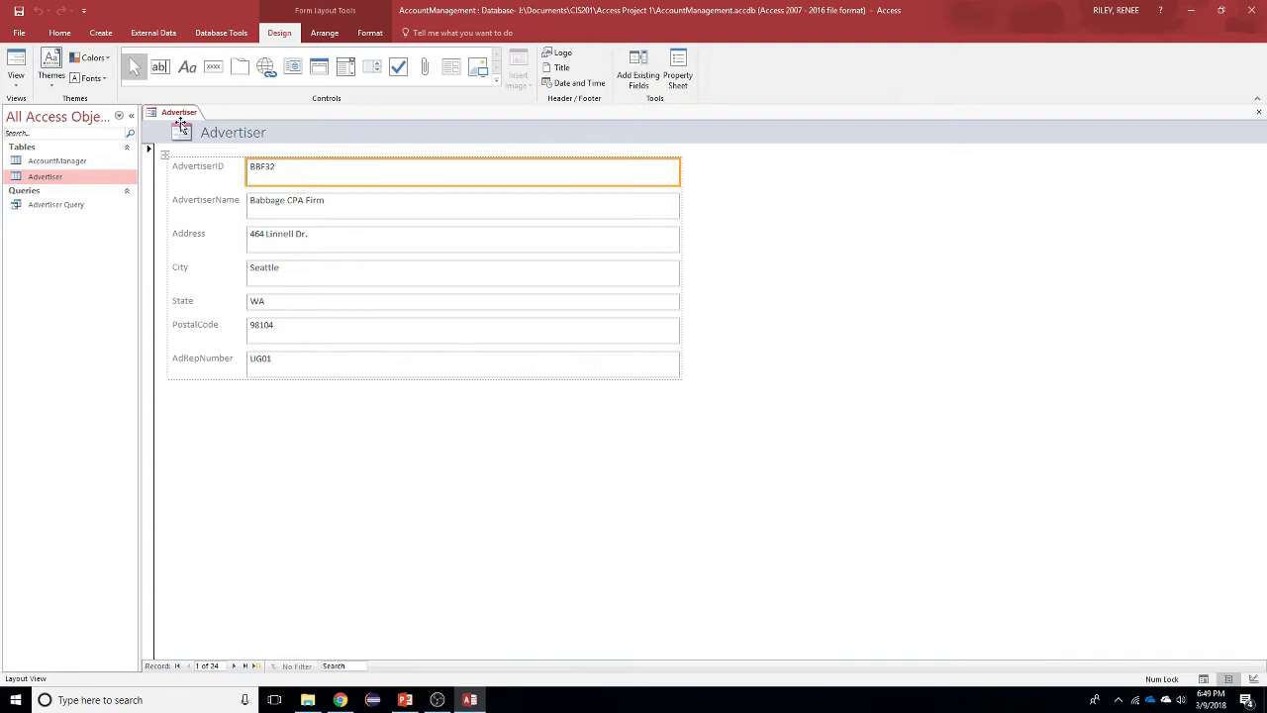
{"action": "left_click", "coordinate": [13, 87]}
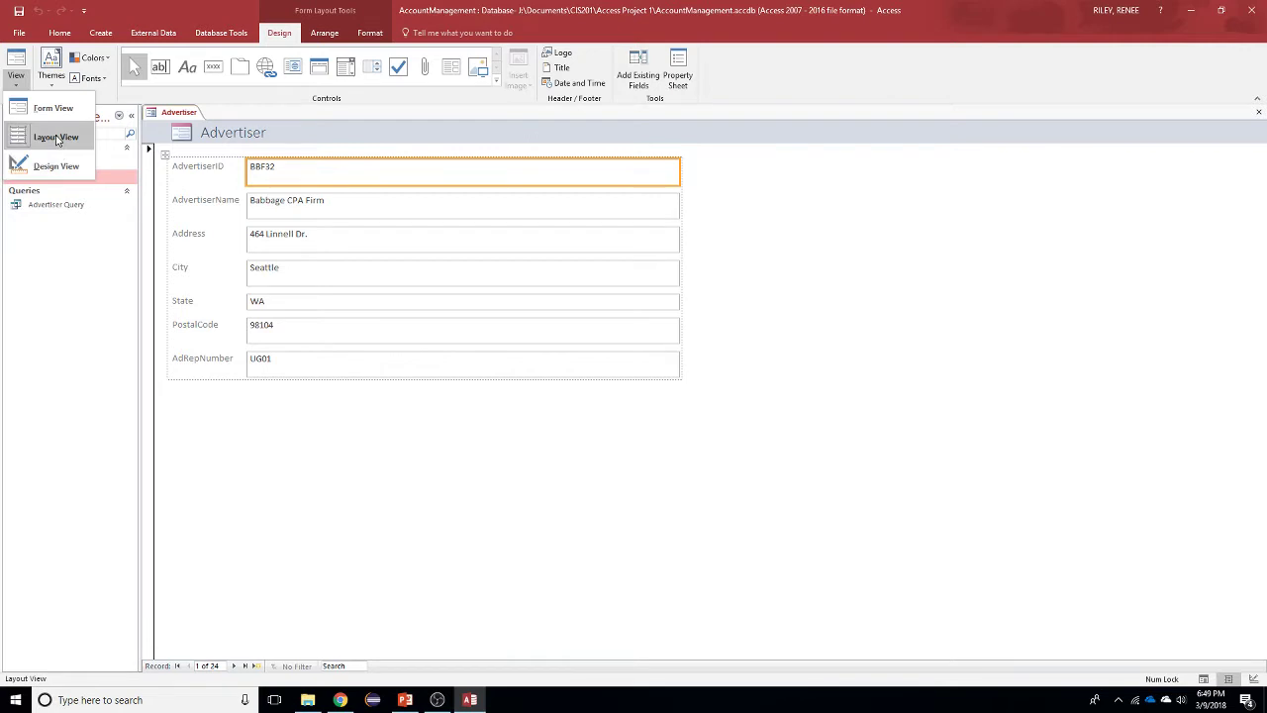
{"action": "left_click", "coordinate": [417, 586]}
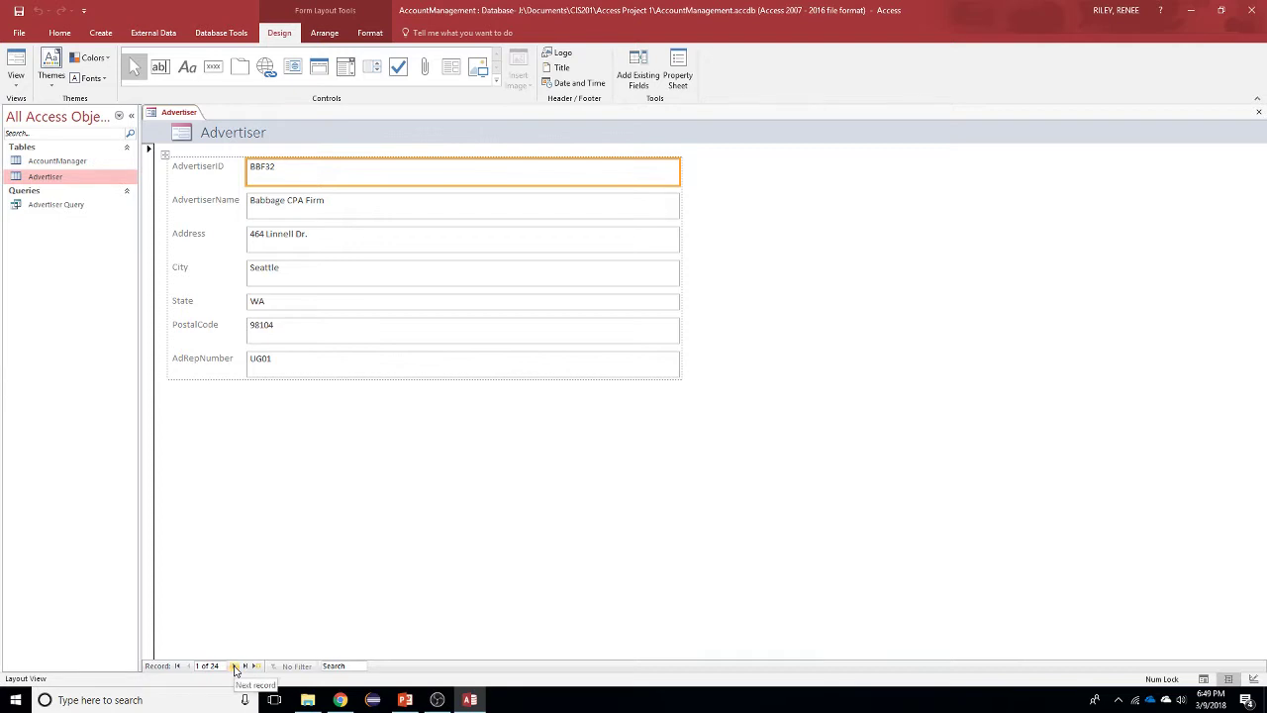
Step: Move forward through the Advertiser form's records one at a time, up to the Smarter Law Associates record
{"action": "left_click", "coordinate": [235, 667]}
{"action": "left_click", "coordinate": [235, 668]}
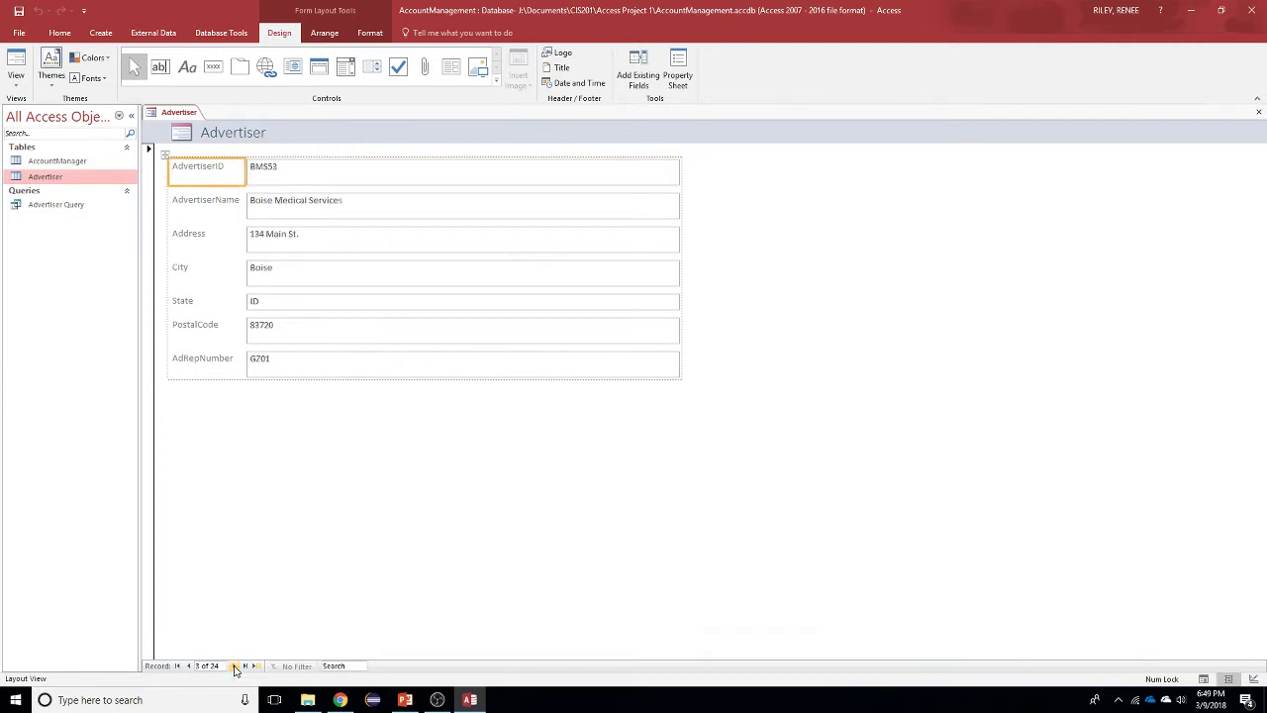
{"action": "left_click", "coordinate": [235, 667]}
{"action": "left_click", "coordinate": [235, 667]}
{"action": "left_click", "coordinate": [234, 667]}
{"action": "left_click", "coordinate": [234, 667]}
{"action": "left_click", "coordinate": [234, 668]}
{"action": "left_click", "coordinate": [235, 667]}
{"action": "left_click", "coordinate": [235, 668]}
{"action": "left_click", "coordinate": [234, 667]}
{"action": "left_click", "coordinate": [235, 667]}
{"action": "left_click", "coordinate": [234, 667]}
{"action": "left_click", "coordinate": [234, 667]}
{"action": "left_click", "coordinate": [234, 667]}
{"action": "left_click", "coordinate": [235, 667]}
{"action": "left_click", "coordinate": [235, 667]}
{"action": "left_click", "coordinate": [234, 667]}
{"action": "left_click", "coordinate": [235, 668]}
{"action": "left_click", "coordinate": [235, 667]}
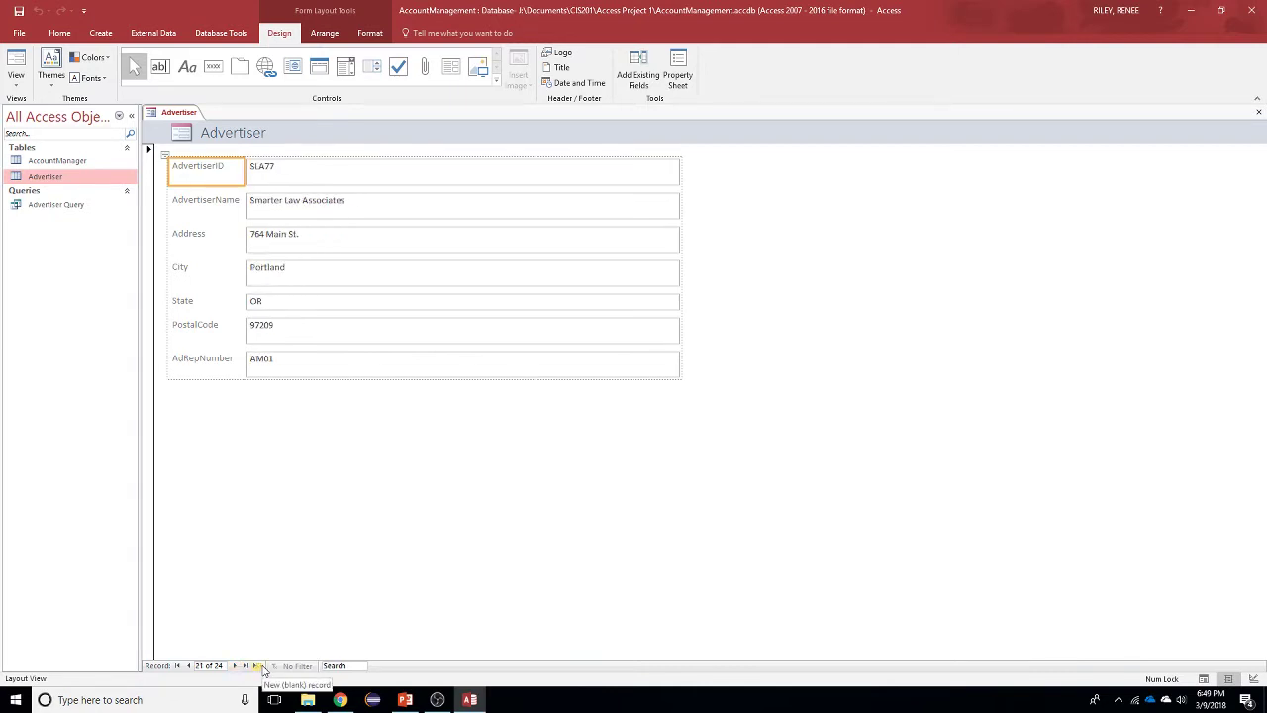
Step: Go to a new blank record in the Advertiser form and step back to the Theon Veterinary Services record
{"action": "left_click", "coordinate": [259, 666]}
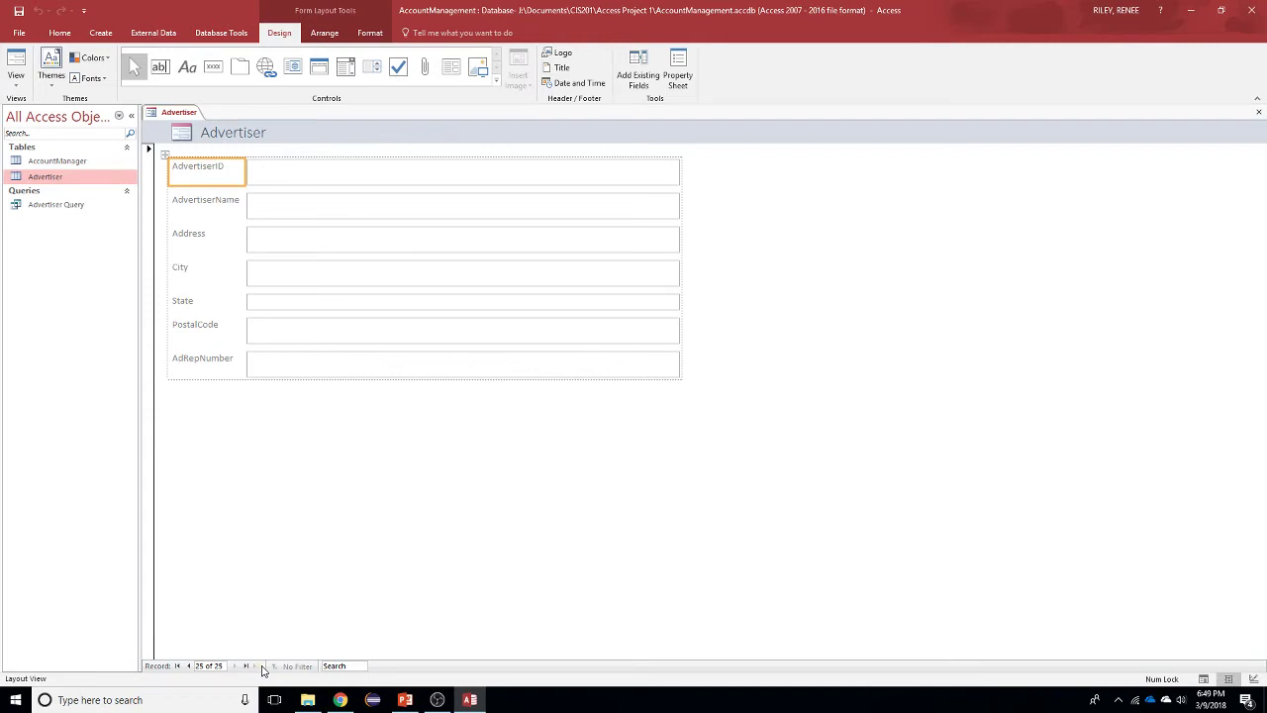
{"action": "left_click", "coordinate": [191, 669]}
{"action": "left_click", "coordinate": [189, 667]}
{"action": "left_click", "coordinate": [189, 666]}
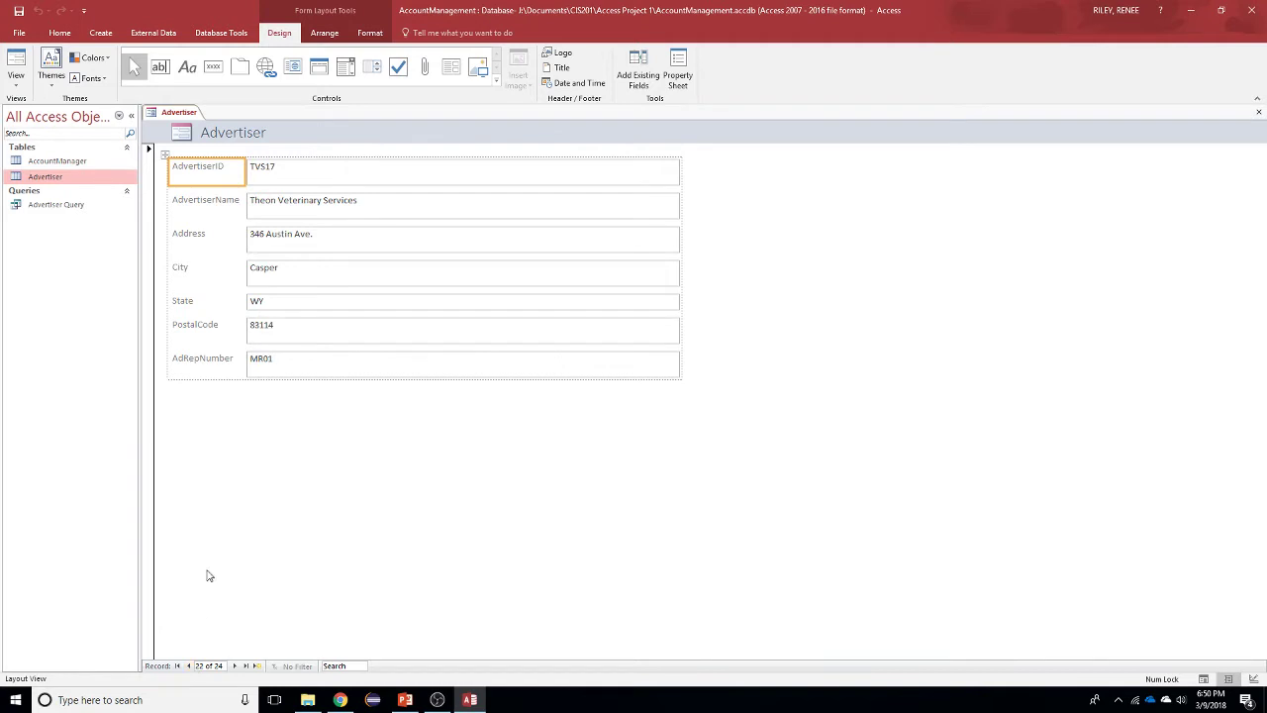
Step: Select the AdvertiserID field of the displayed record and review the editing options available for it
{"action": "left_click", "coordinate": [148, 153]}
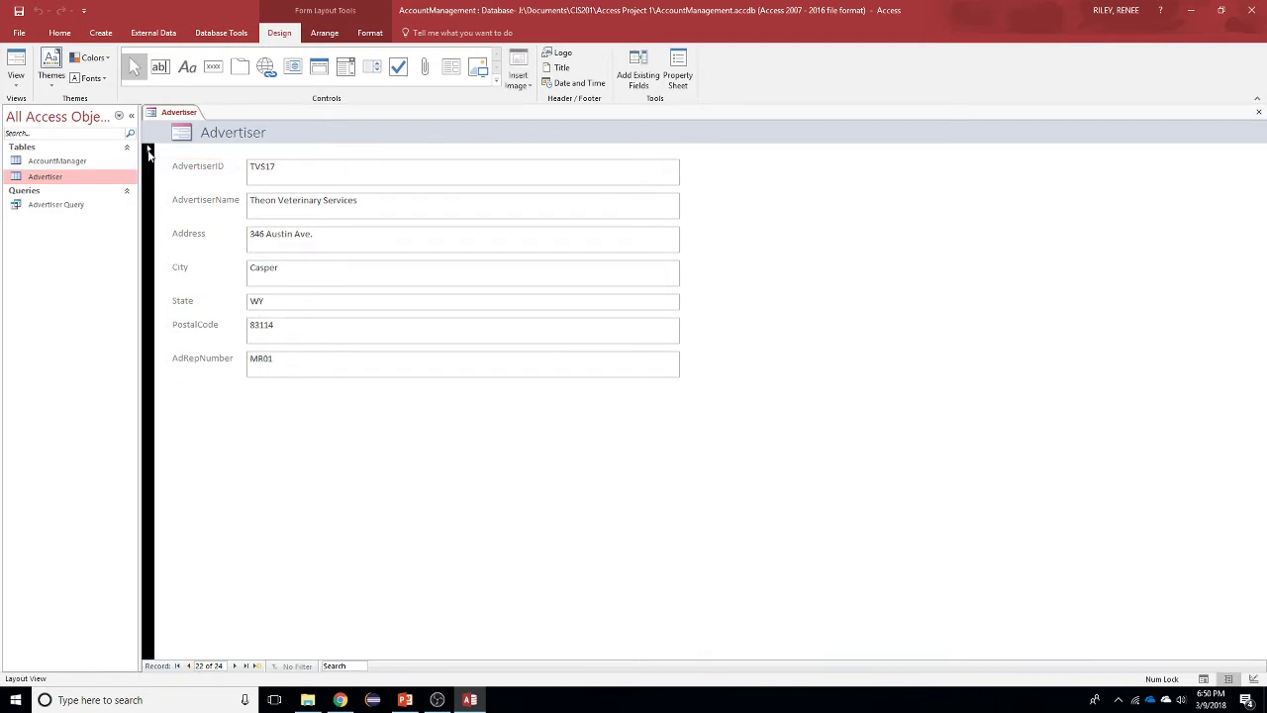
{"action": "left_click", "coordinate": [255, 200]}
{"action": "left_click", "coordinate": [256, 176]}
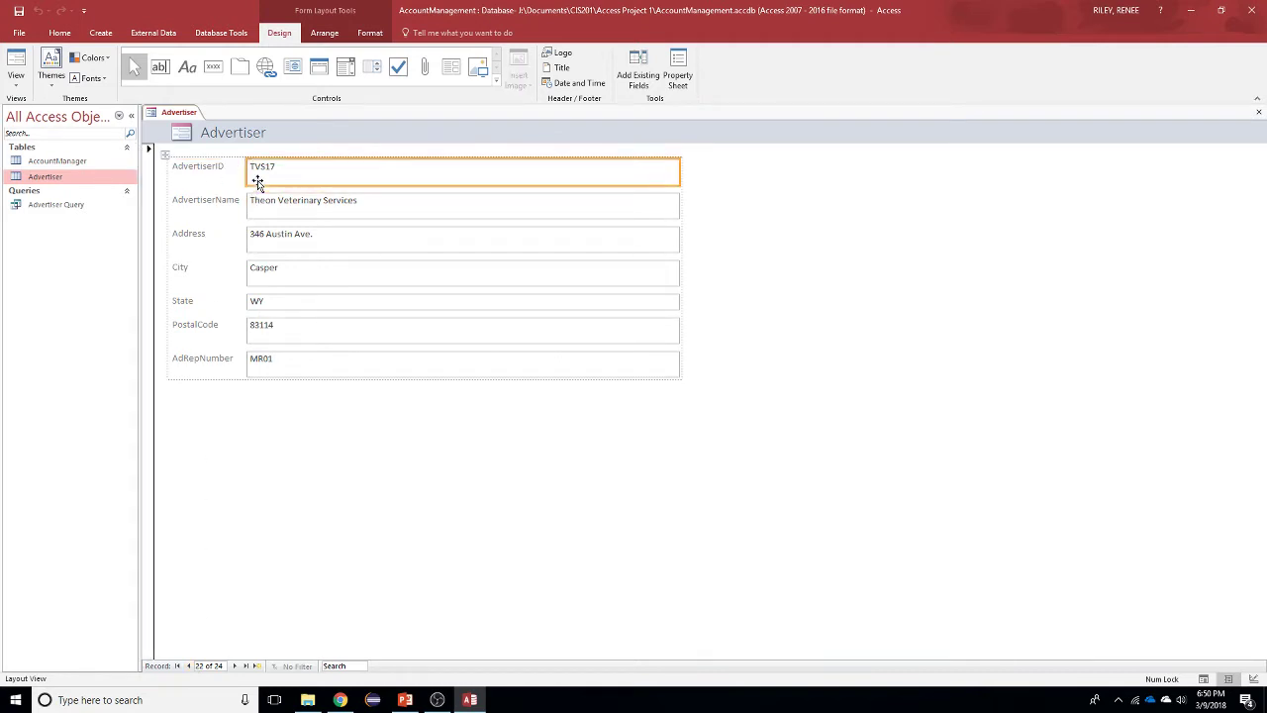
{"action": "right_click", "coordinate": [259, 183]}
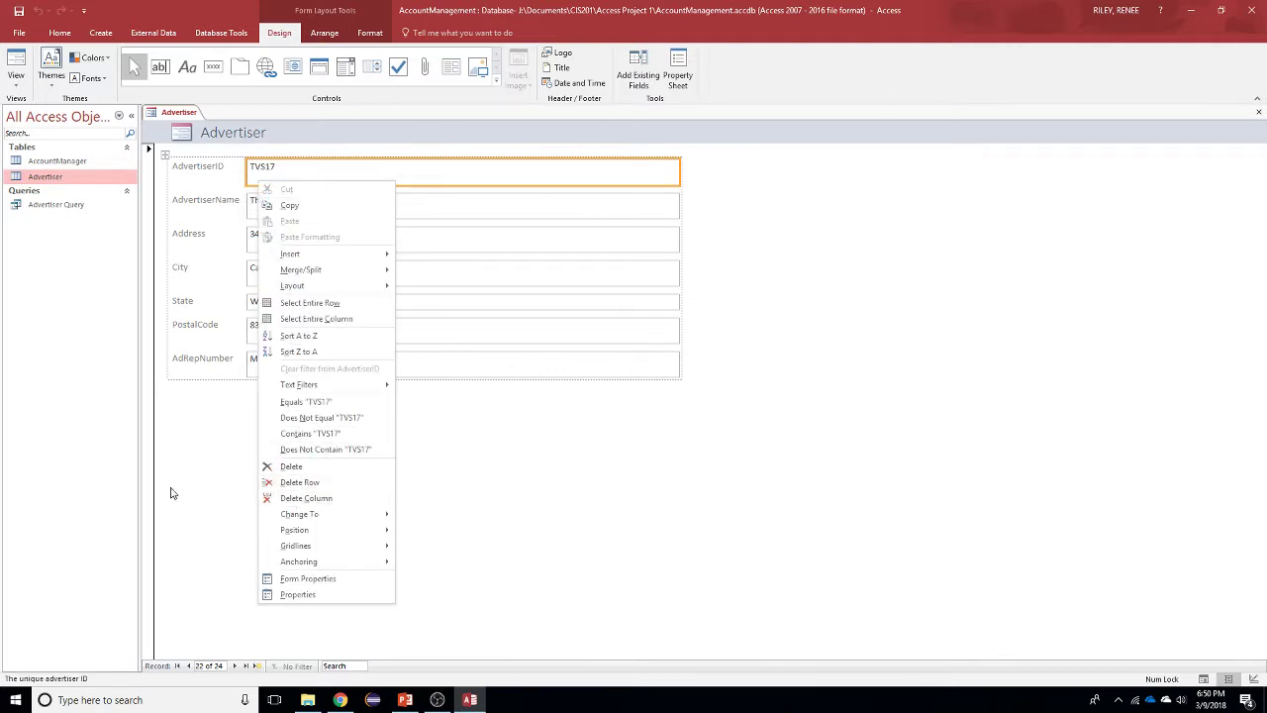
{"action": "left_click", "coordinate": [223, 480]}
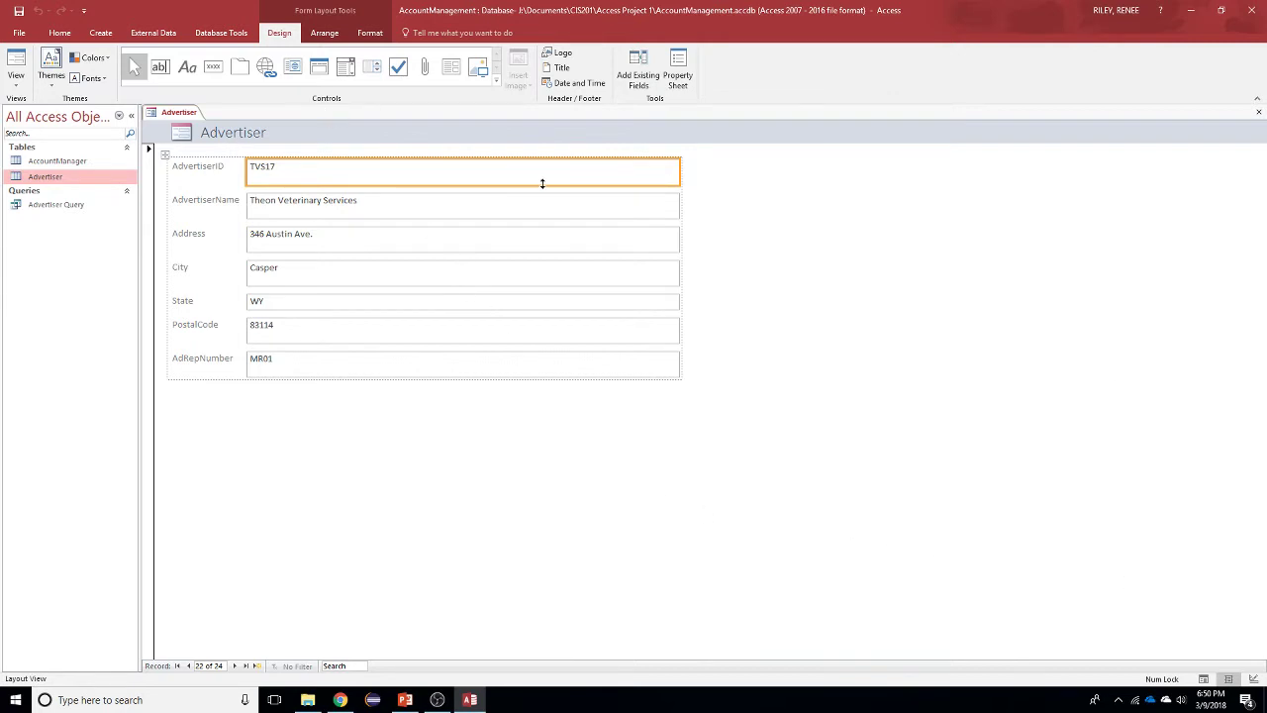
Step: Close the new form, saving it under the name Advertiser
{"action": "key", "text": "alt+Tab"}
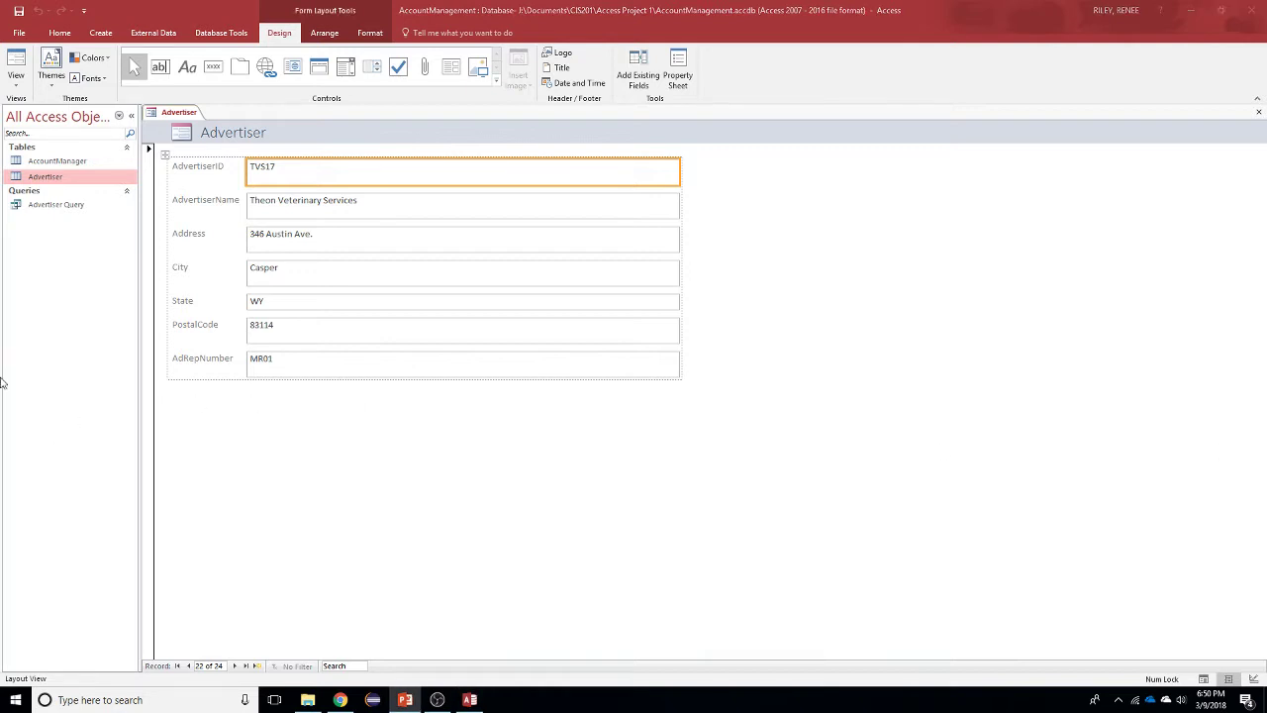
{"action": "right_click", "coordinate": [183, 113]}
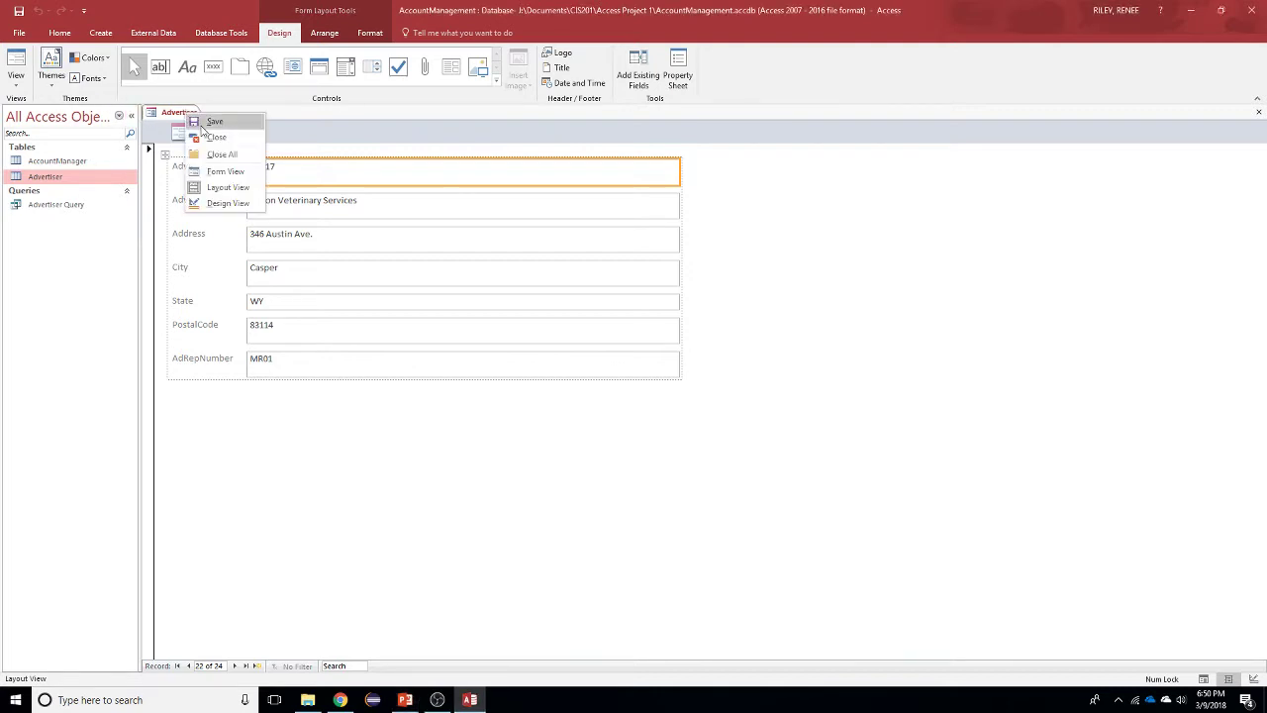
{"action": "left_click", "coordinate": [216, 137]}
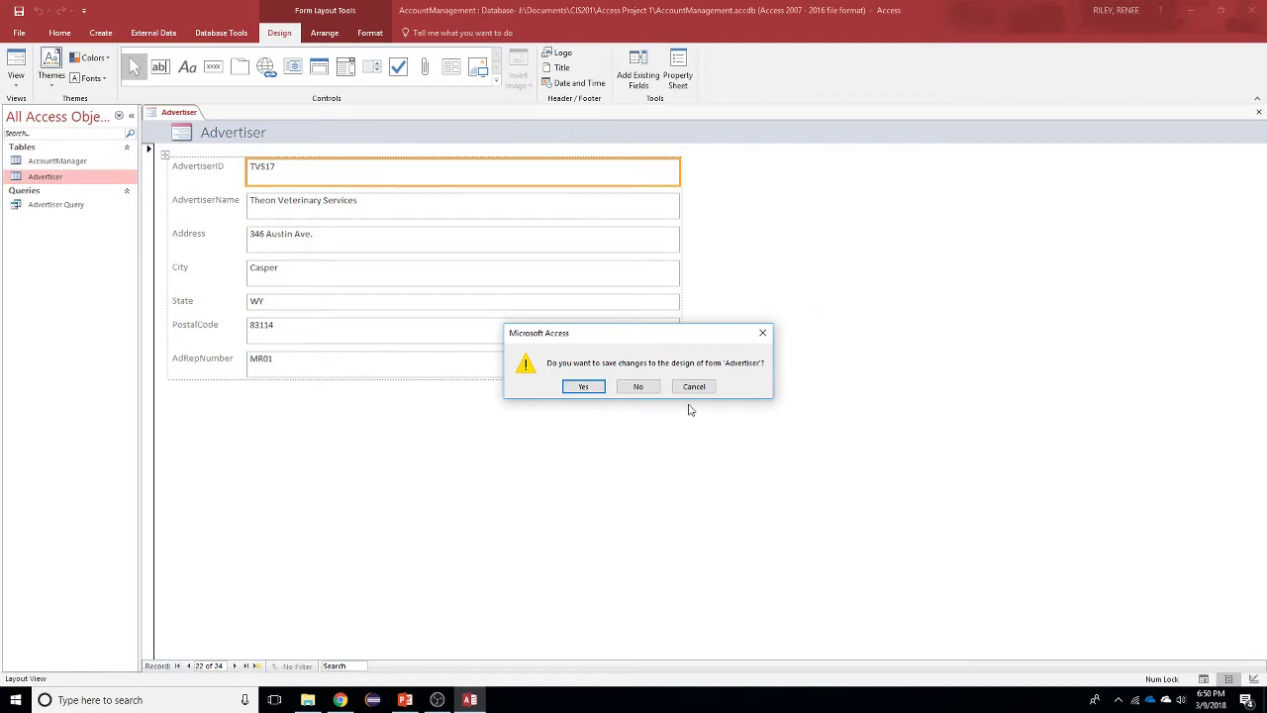
{"action": "left_click", "coordinate": [594, 387]}
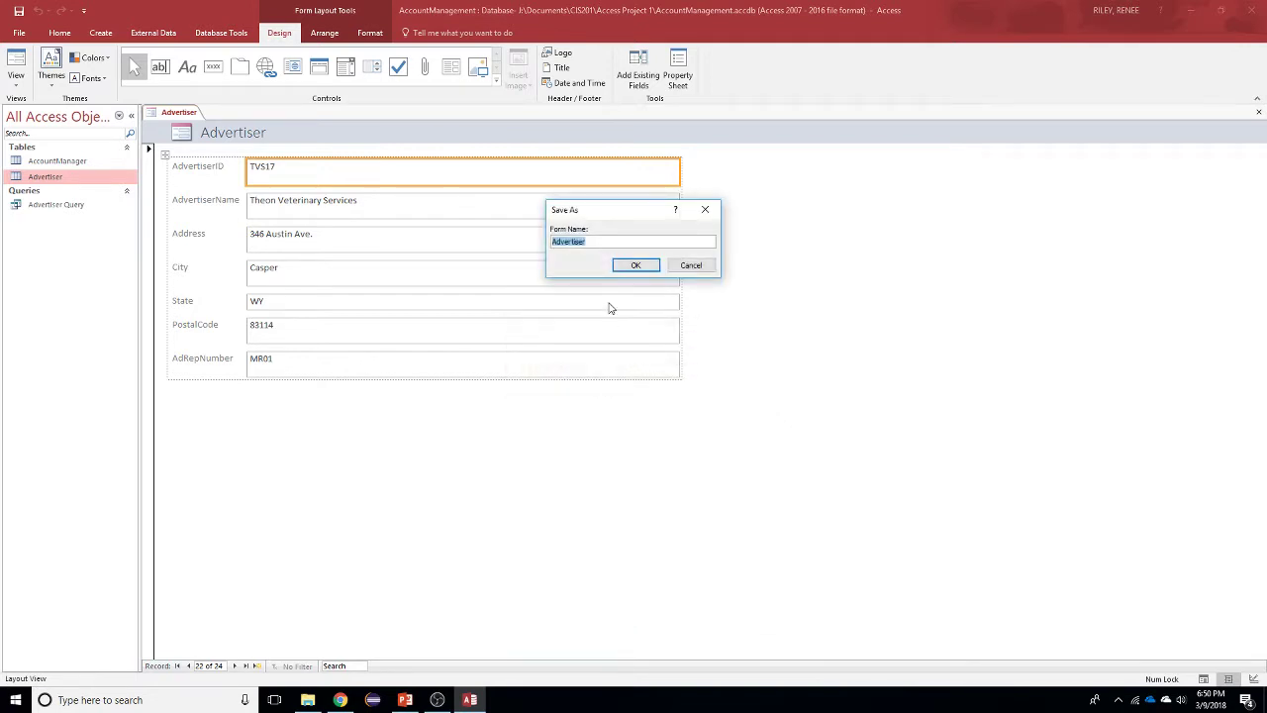
{"action": "left_click", "coordinate": [639, 265]}
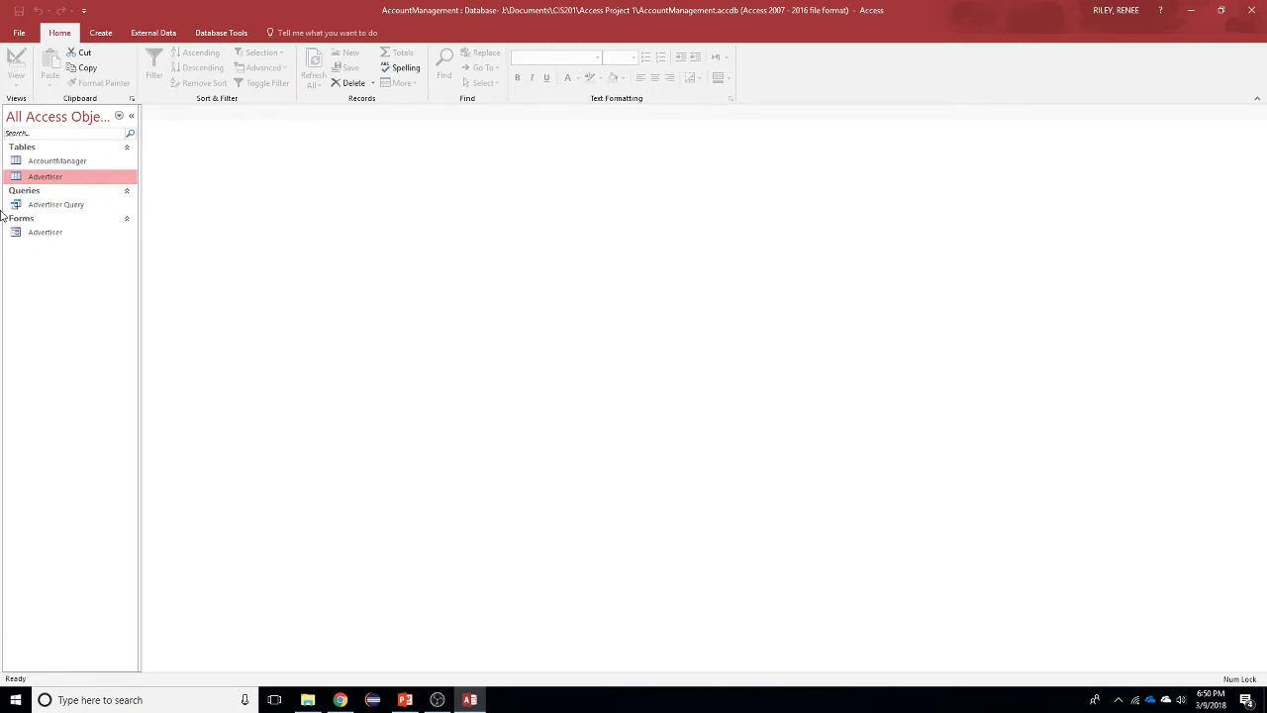
Step: Create a report based on the Advertiser table and save it as Advertiser
{"action": "left_click", "coordinate": [107, 35]}
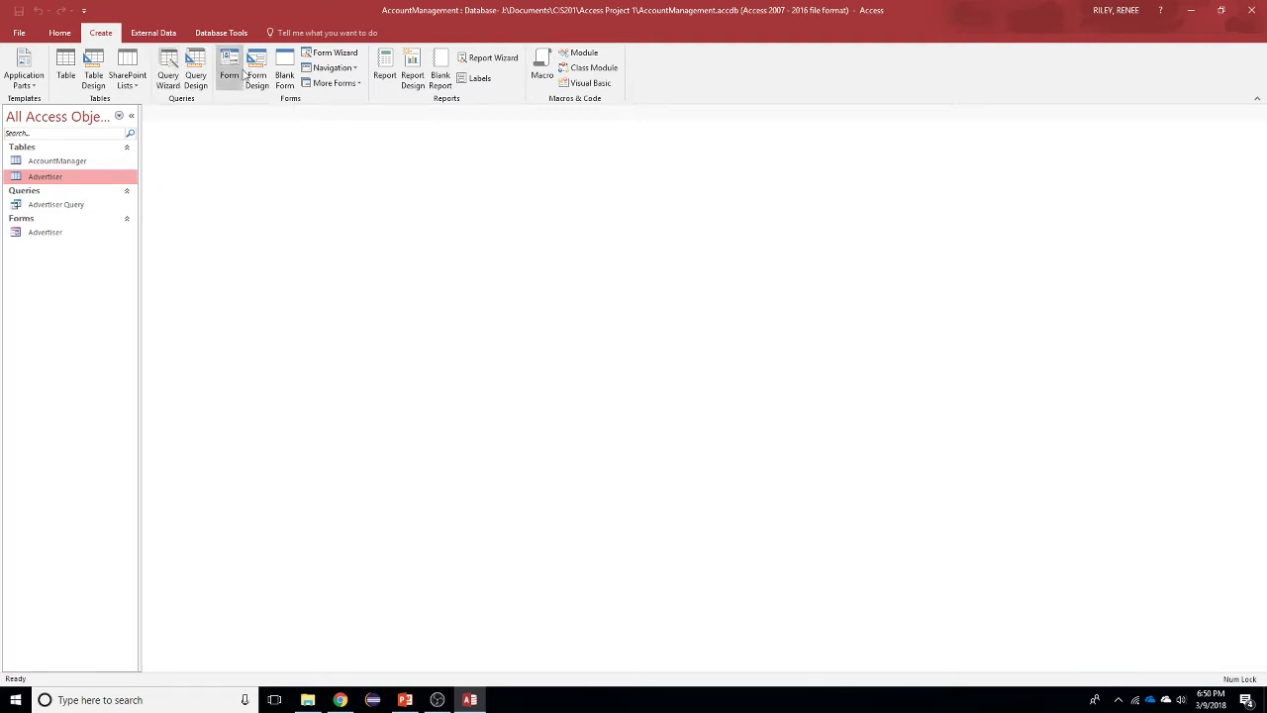
{"action": "left_click", "coordinate": [385, 65]}
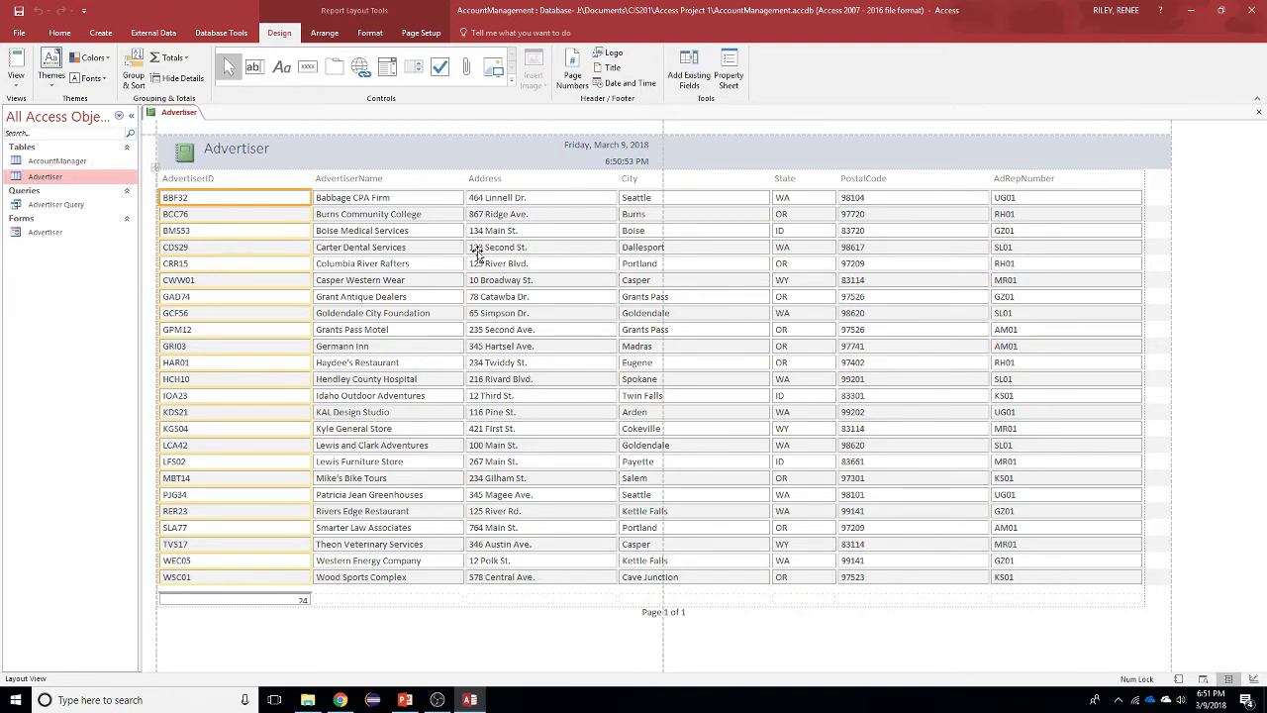
{"action": "left_click", "coordinate": [18, 10]}
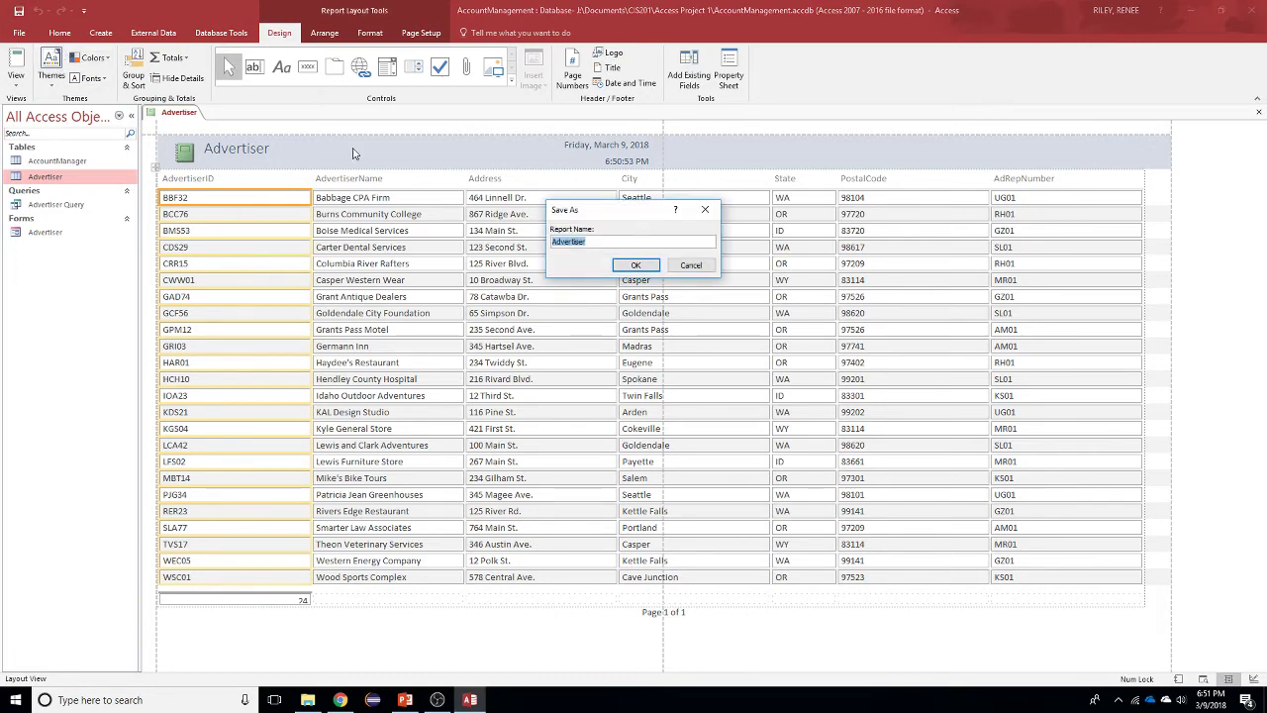
{"action": "left_click", "coordinate": [632, 265]}
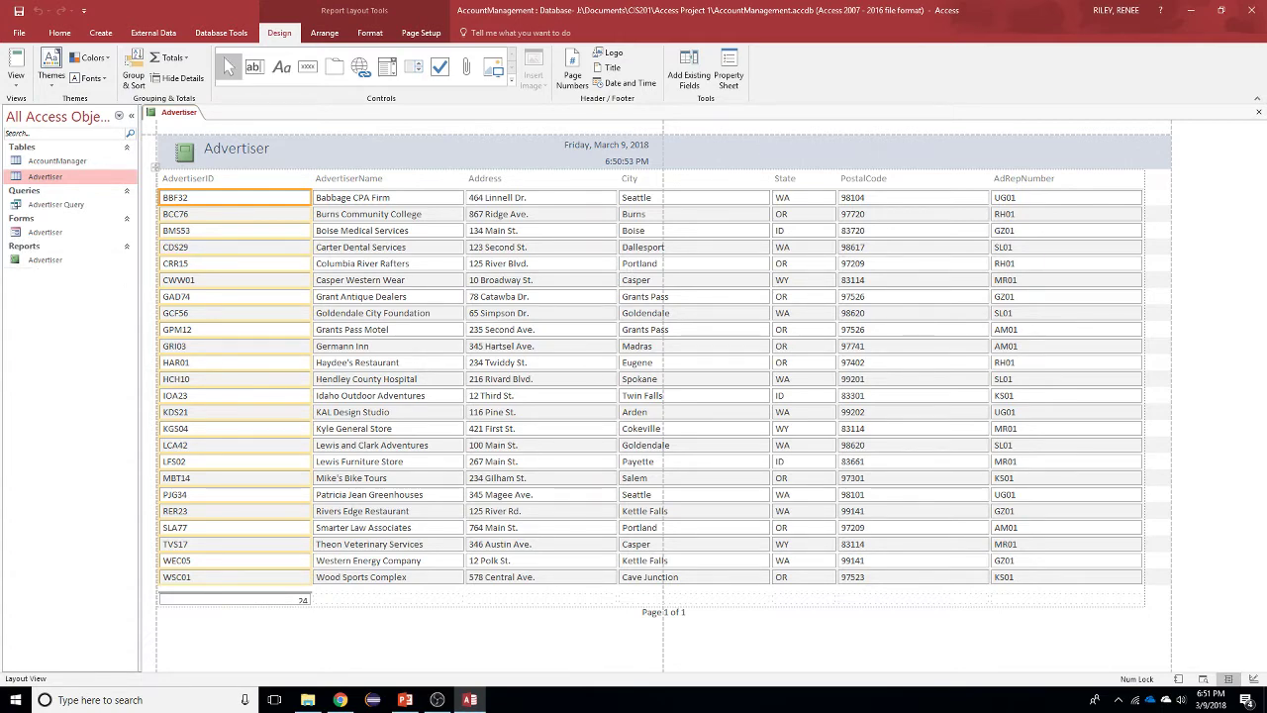
Step: Open the Advertiser report in Design view and change the AdvertiserID column heading to "Advertiser ID"
{"action": "left_click", "coordinate": [405, 700]}
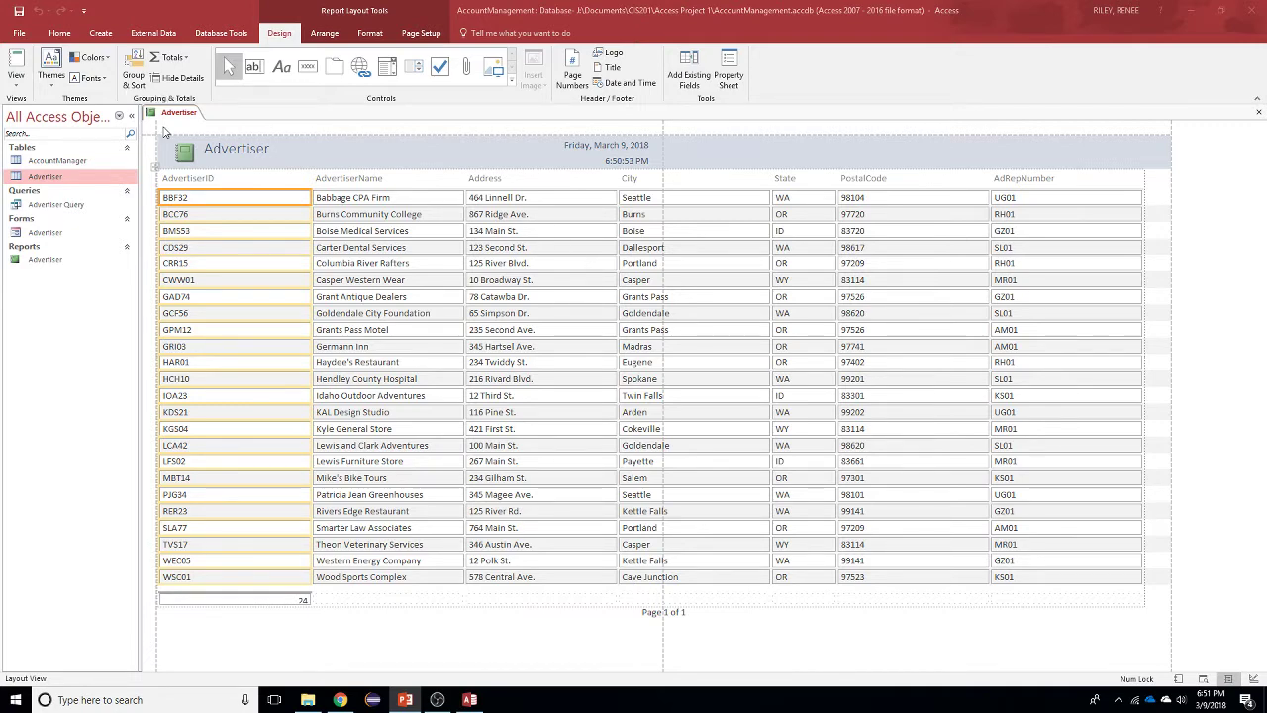
{"action": "left_click", "coordinate": [16, 84]}
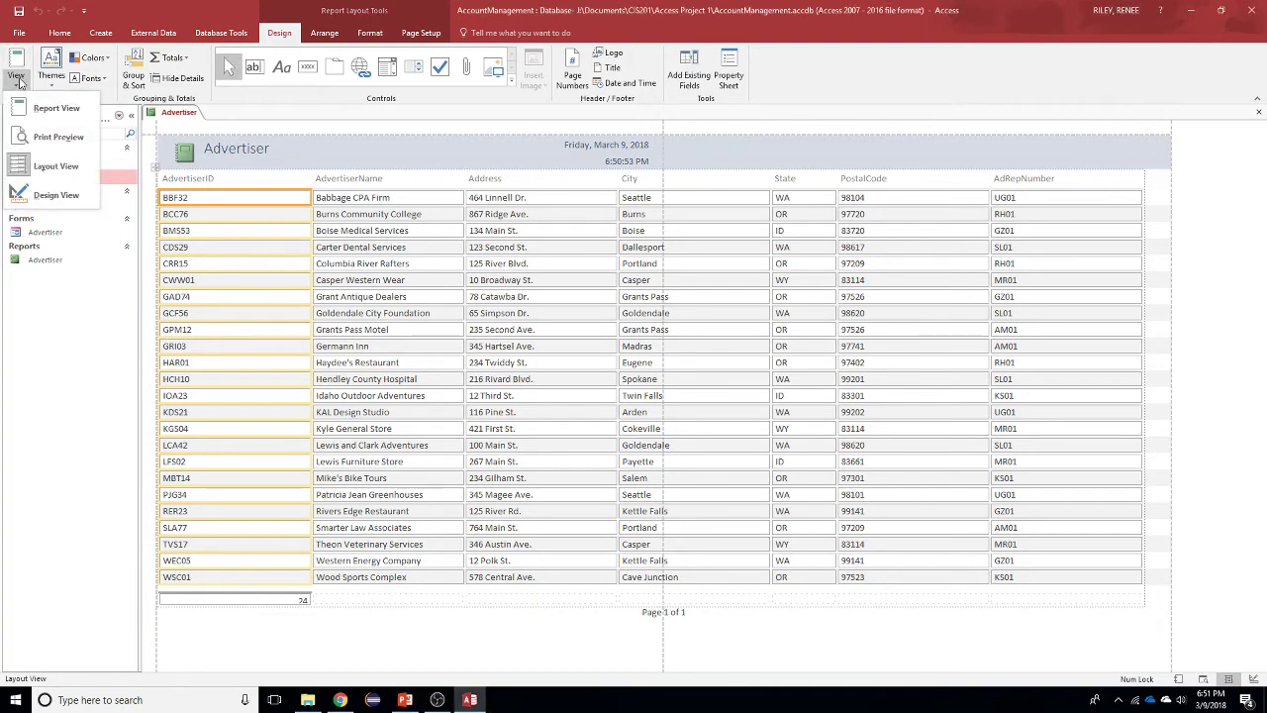
{"action": "left_click", "coordinate": [57, 195]}
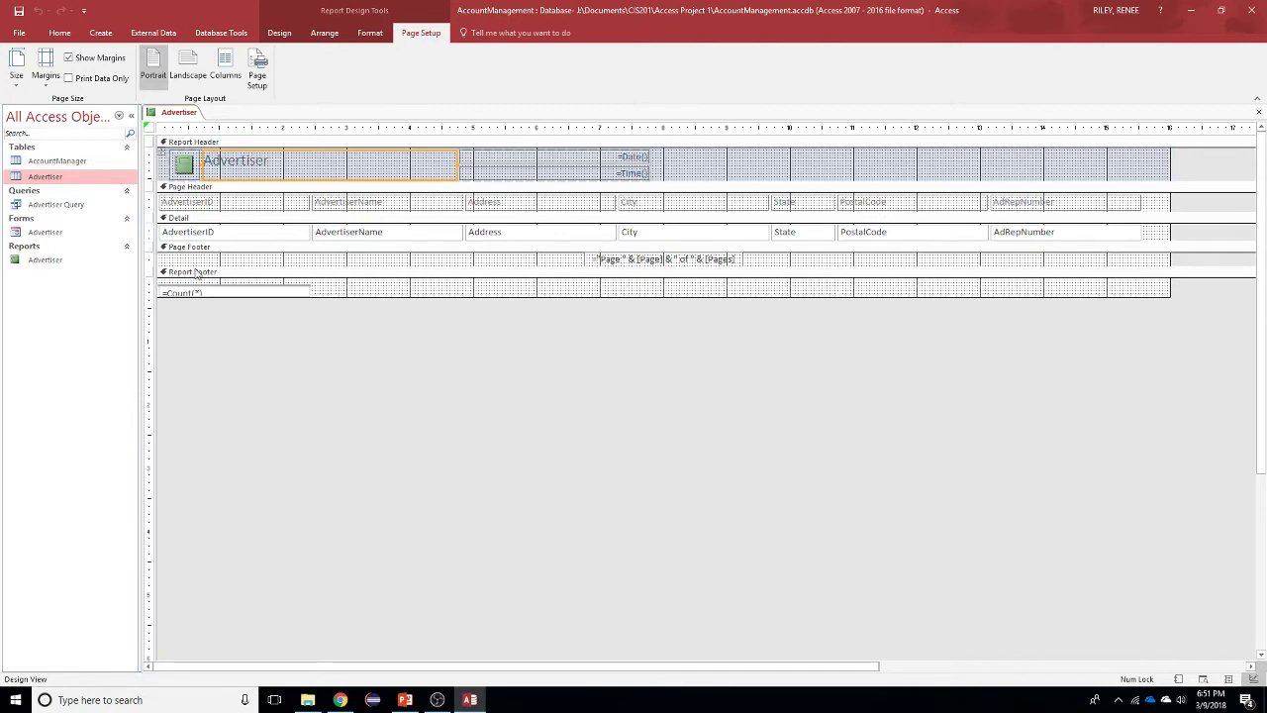
{"action": "left_click", "coordinate": [216, 202]}
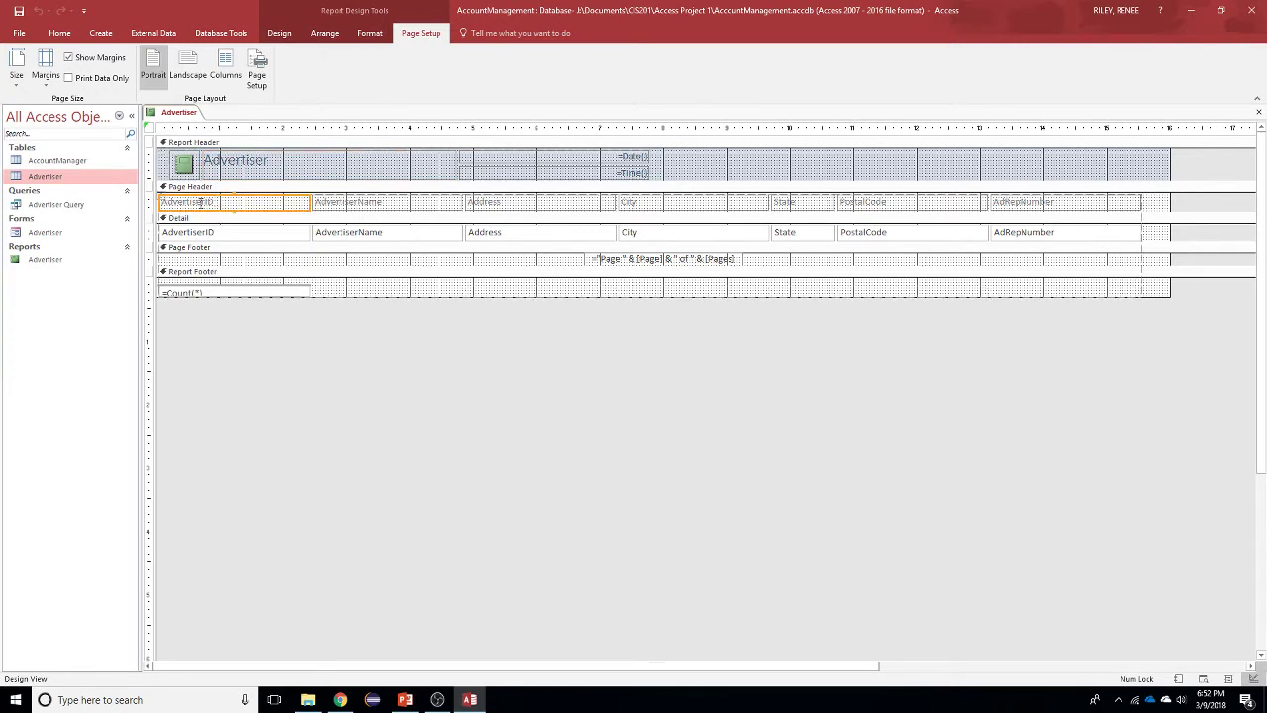
{"action": "left_click", "coordinate": [205, 202]}
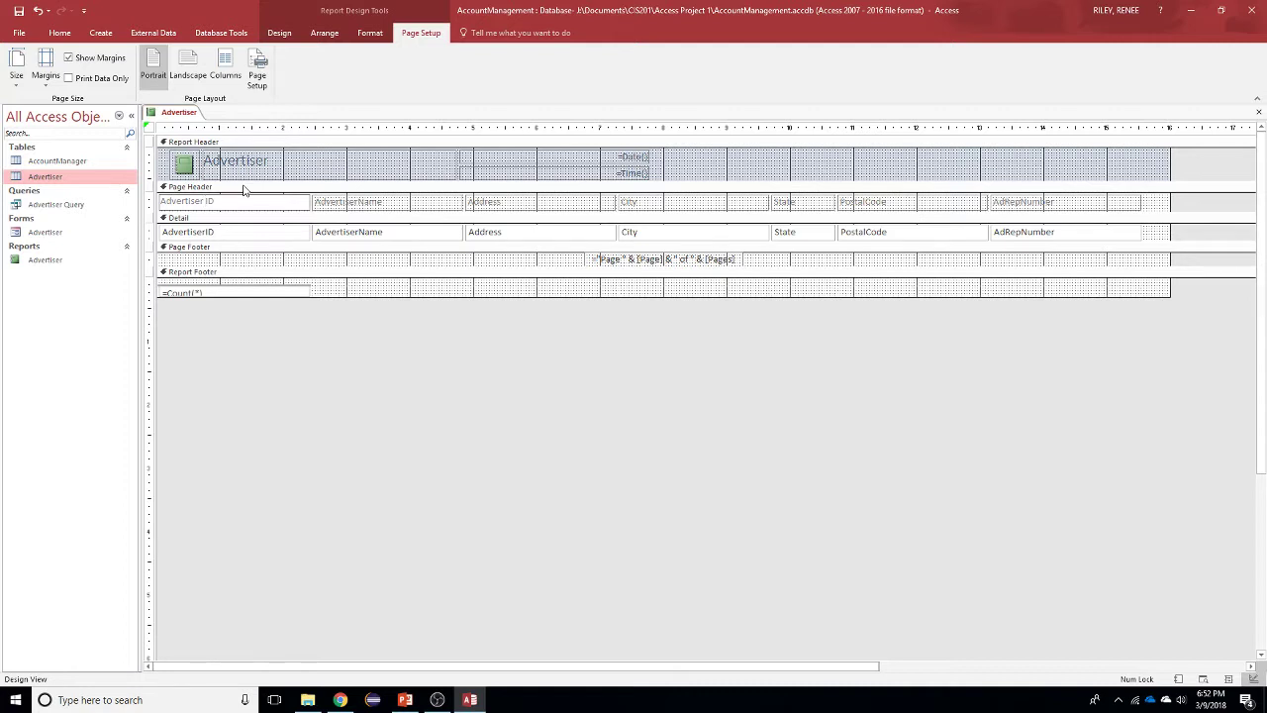
Step: Change the AdvertiserName column heading in the report's page header to "Advertiser Name"
{"action": "left_click", "coordinate": [369, 206]}
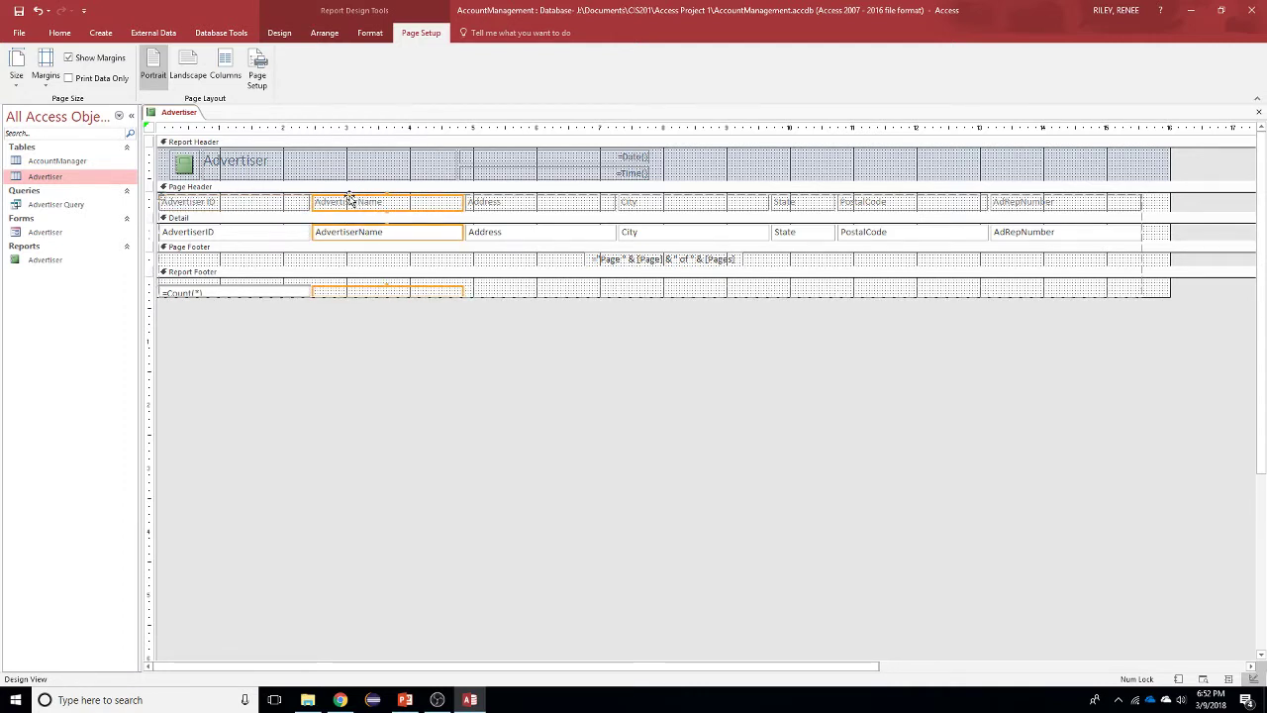
{"action": "double_click", "coordinate": [356, 203]}
{"action": "left_click", "coordinate": [357, 203]}
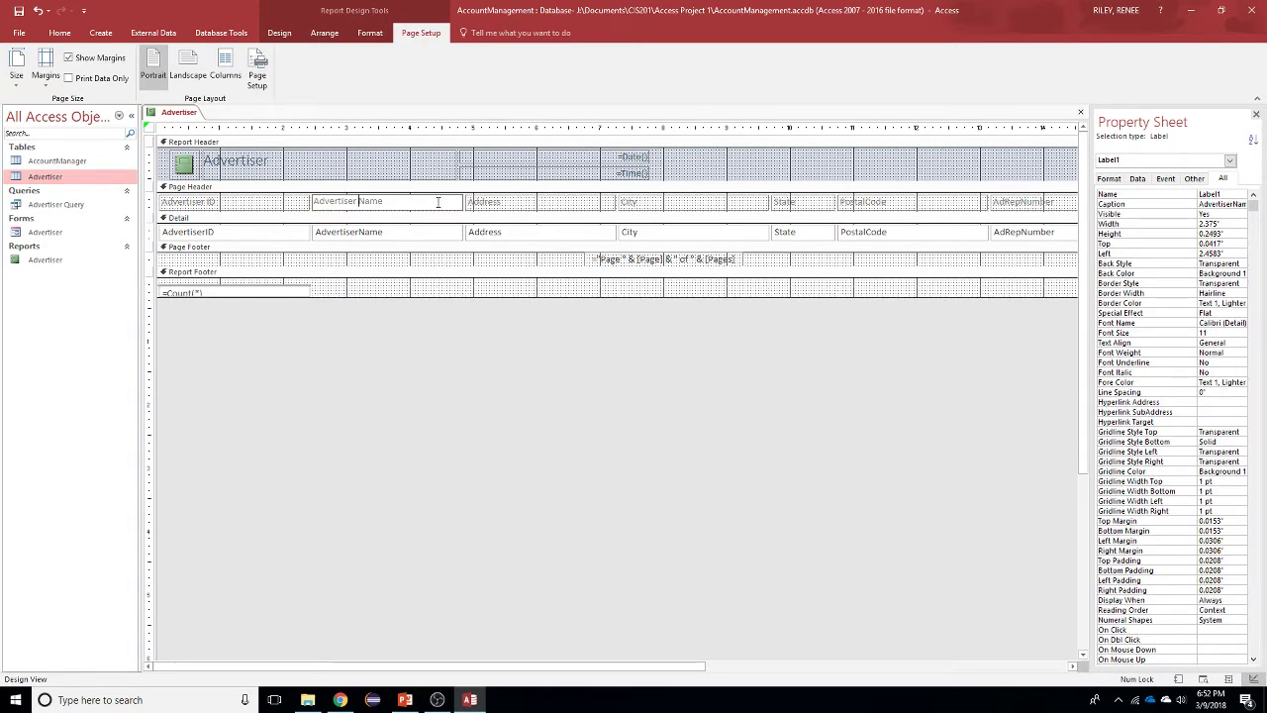
{"action": "left_click", "coordinate": [514, 203]}
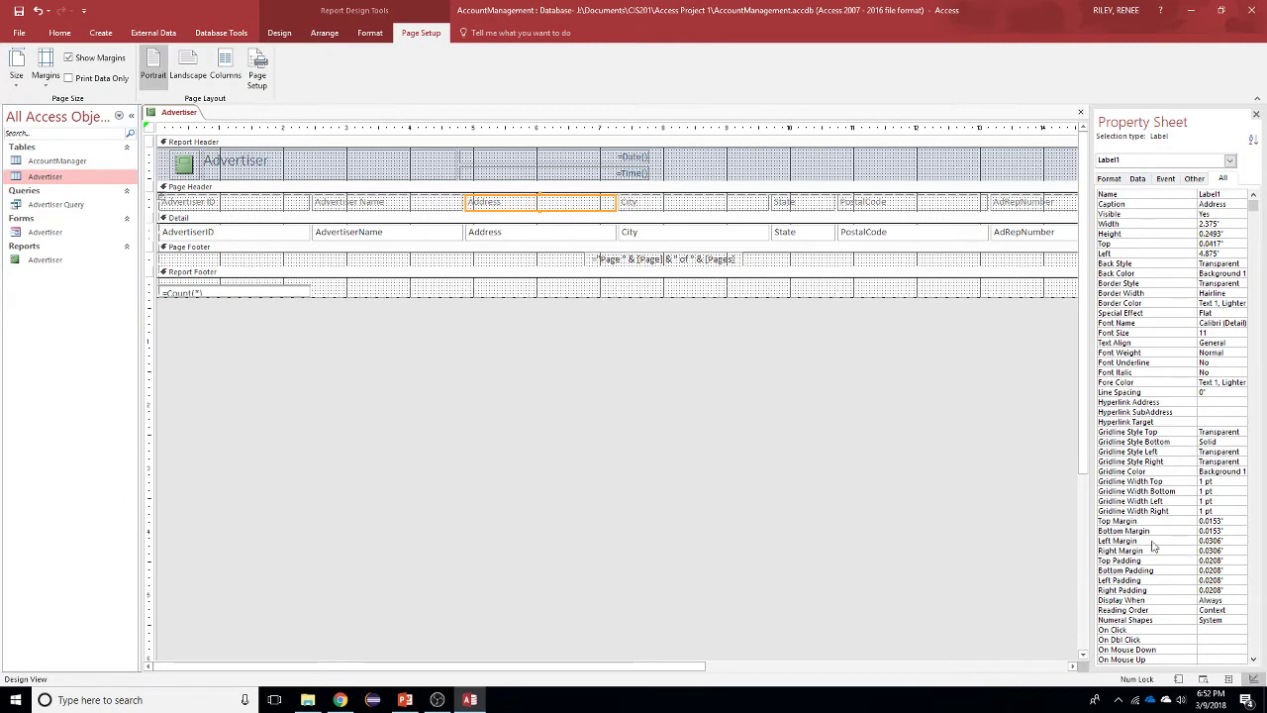
Step: Narrow the report's Advertiser Name column to about 1.5 inches wide
{"action": "left_click", "coordinate": [430, 232]}
{"action": "left_click", "coordinate": [445, 204]}
{"action": "left_click", "coordinate": [445, 204]}
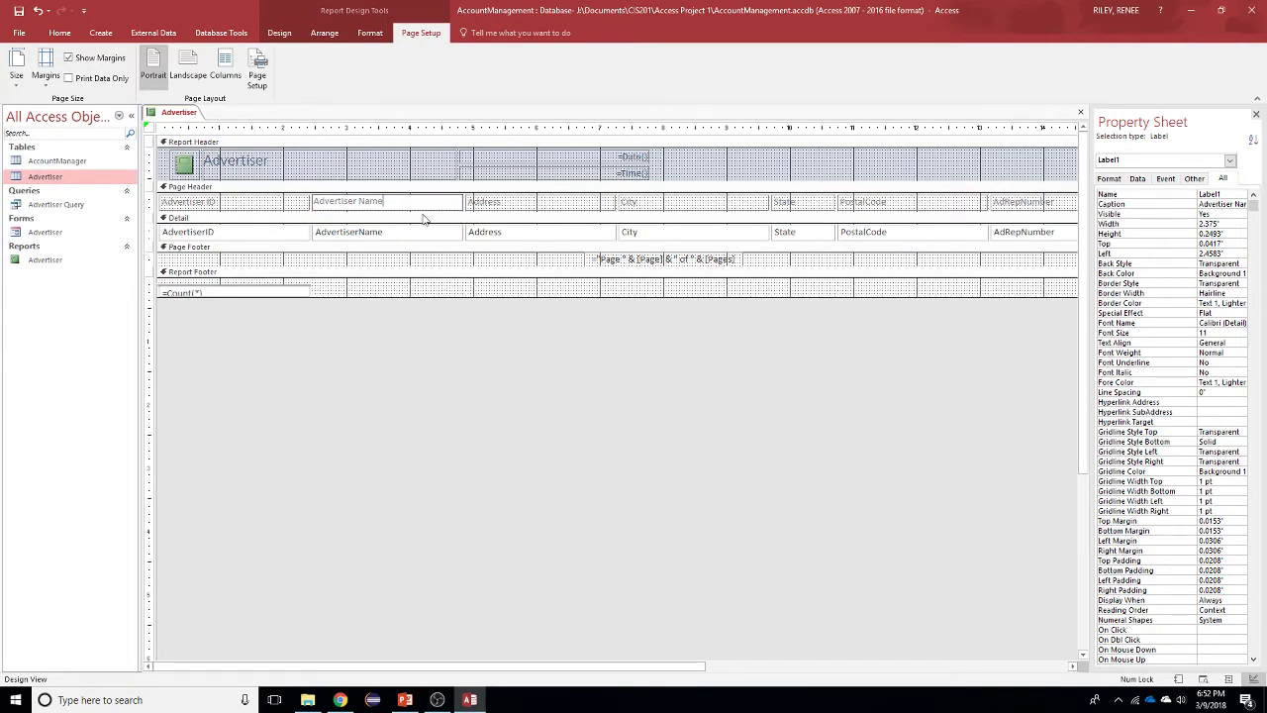
{"action": "key", "text": "Escape"}
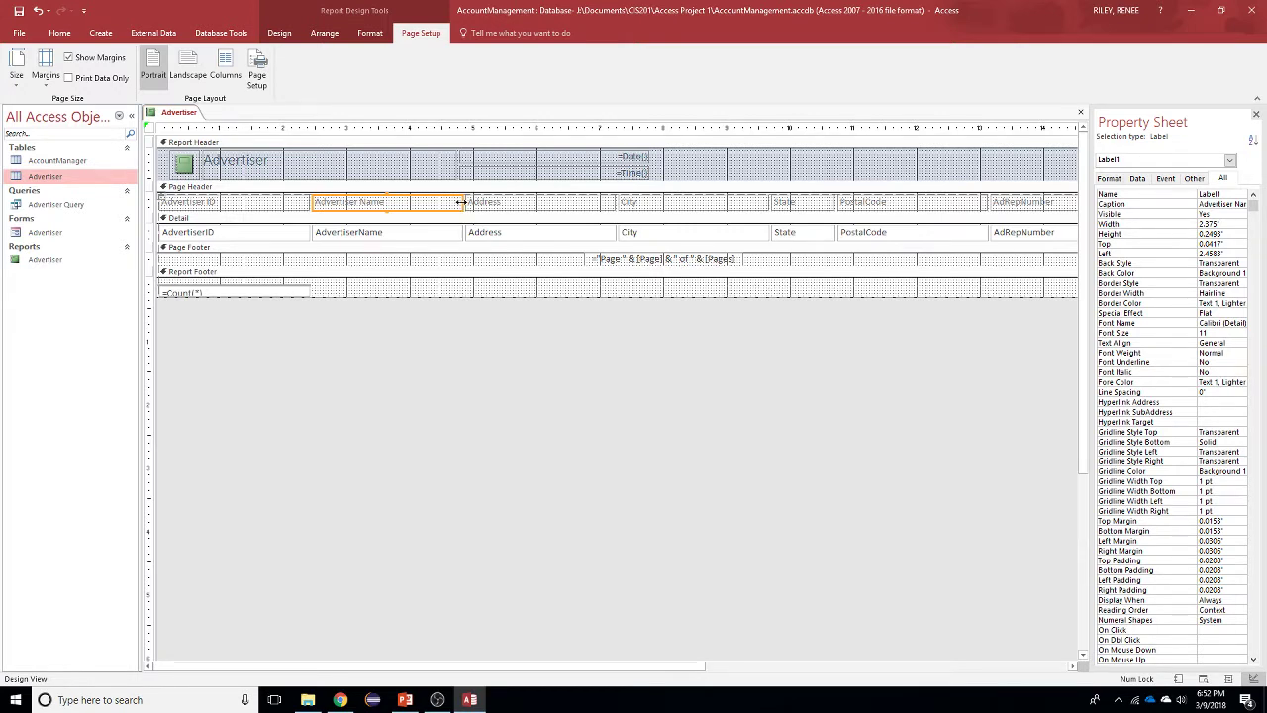
{"action": "left_click_drag", "start_coordinate": [461, 202], "coordinate": [406, 203]}
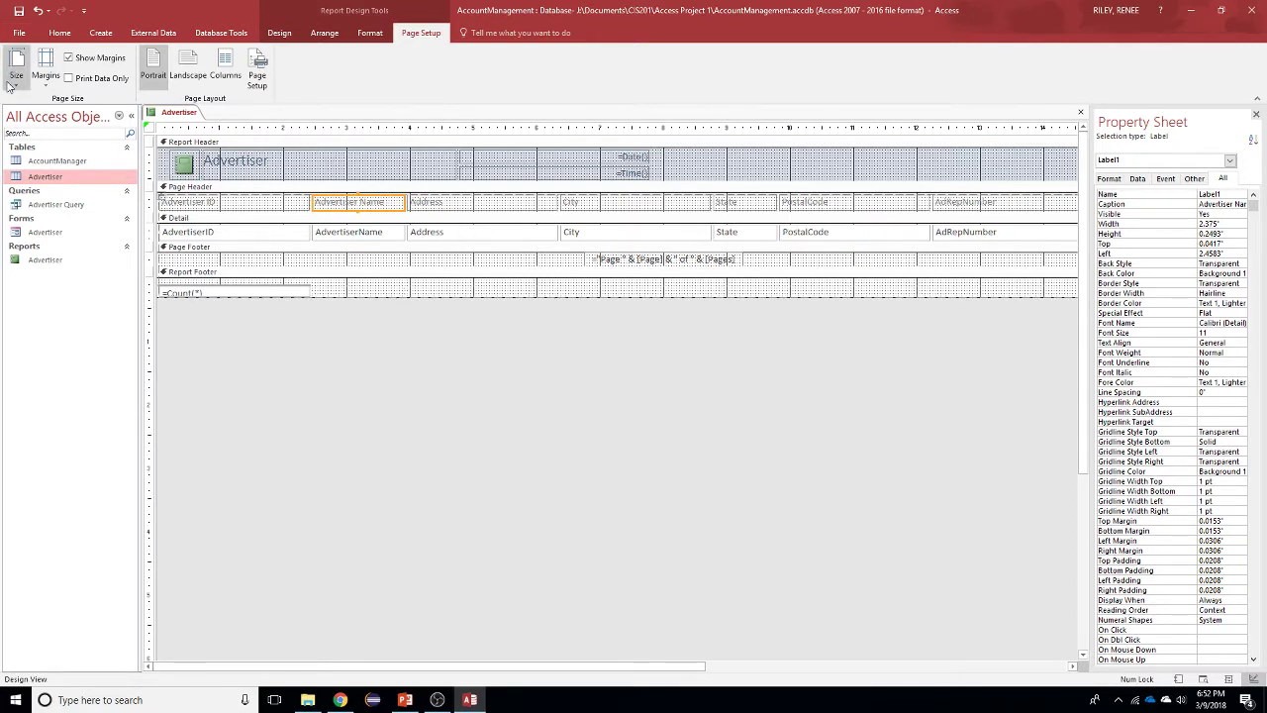
Step: View the Advertiser report in Report view and examine its columns and the record count at its end
{"action": "left_click", "coordinate": [60, 36]}
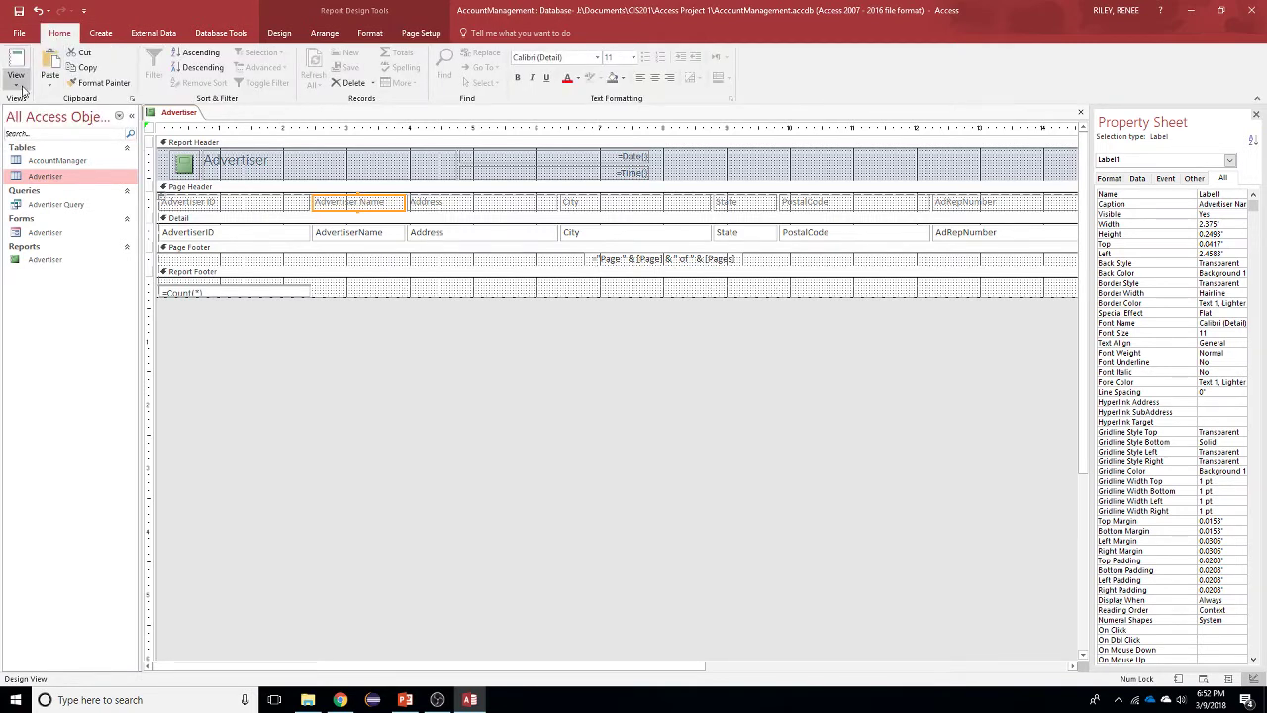
{"action": "left_click", "coordinate": [16, 67]}
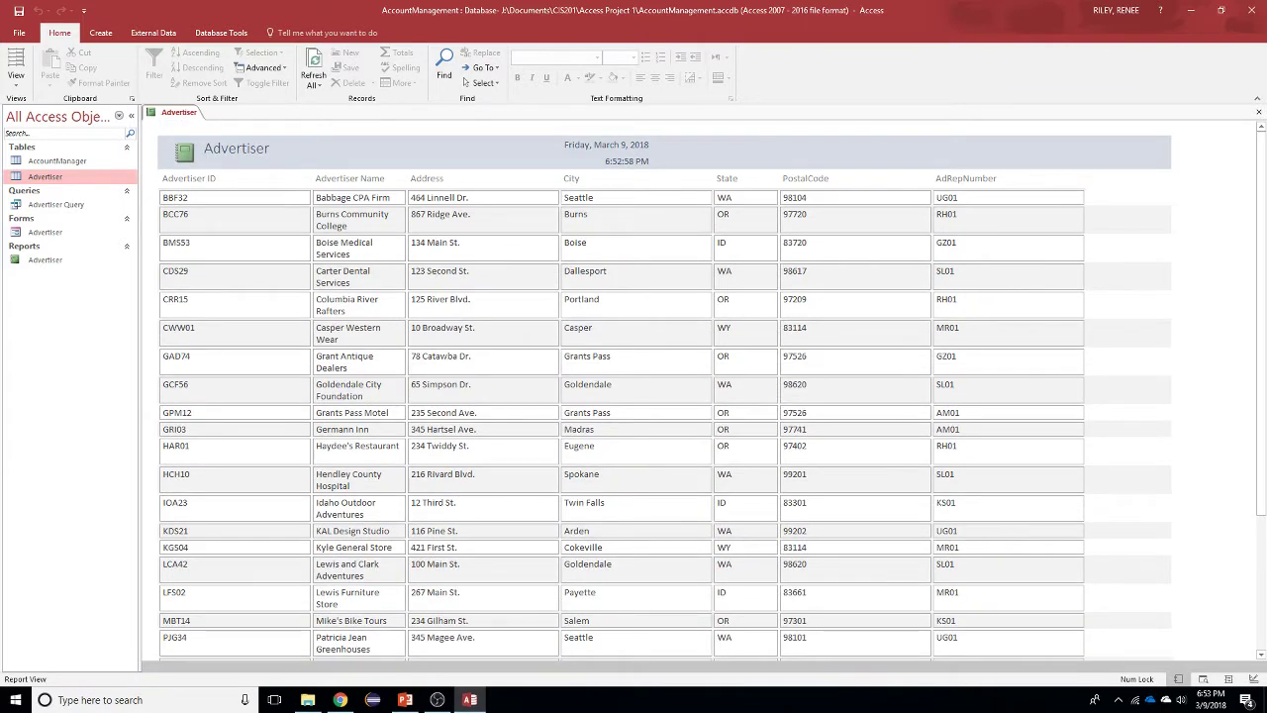
{"action": "key", "text": "alt+Tab"}
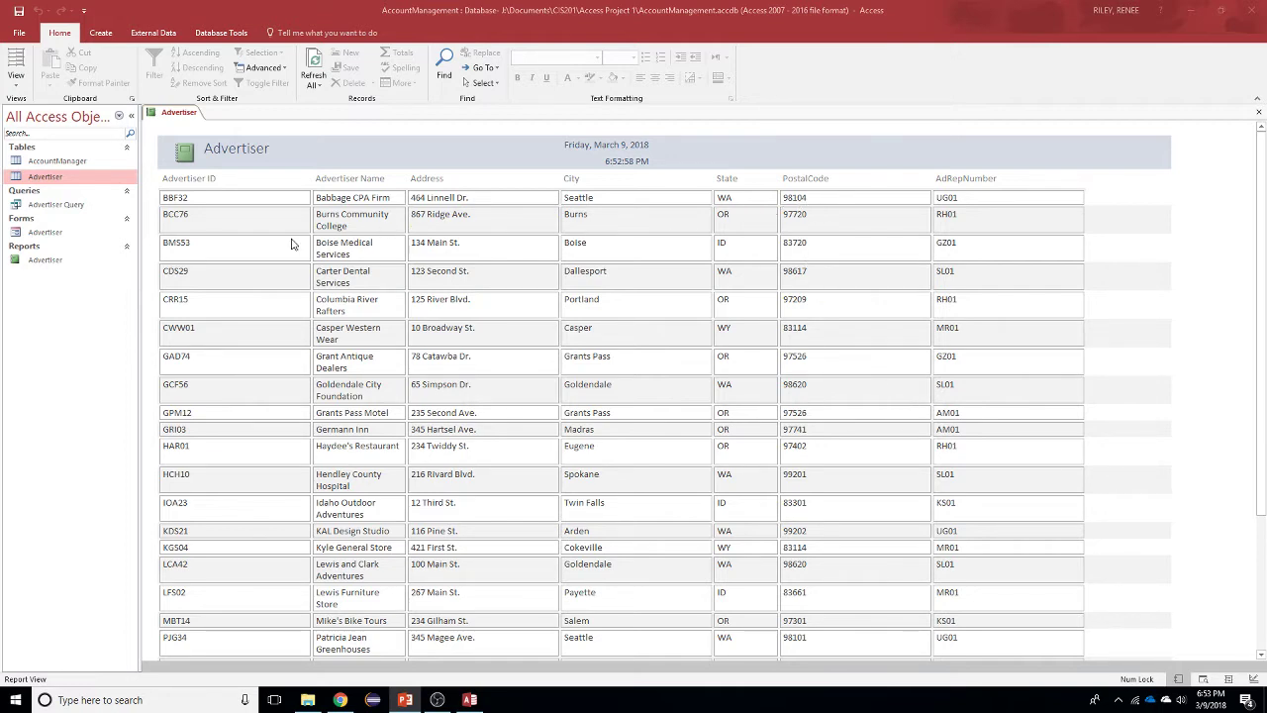
{"action": "scroll", "coordinate": [292, 244], "scroll_direction": "down", "scroll_amount": 1}
{"action": "scroll", "coordinate": [291, 244], "scroll_direction": "down", "scroll_amount": 4}
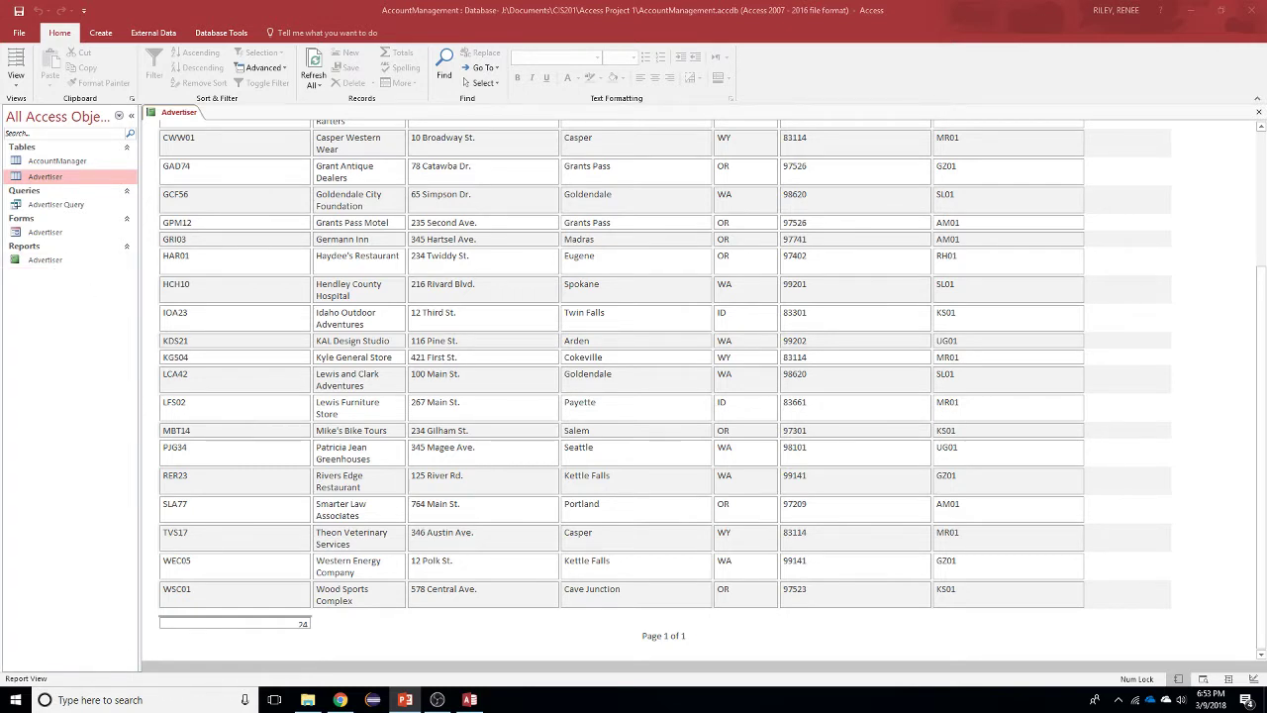
{"action": "left_click", "coordinate": [830, 600]}
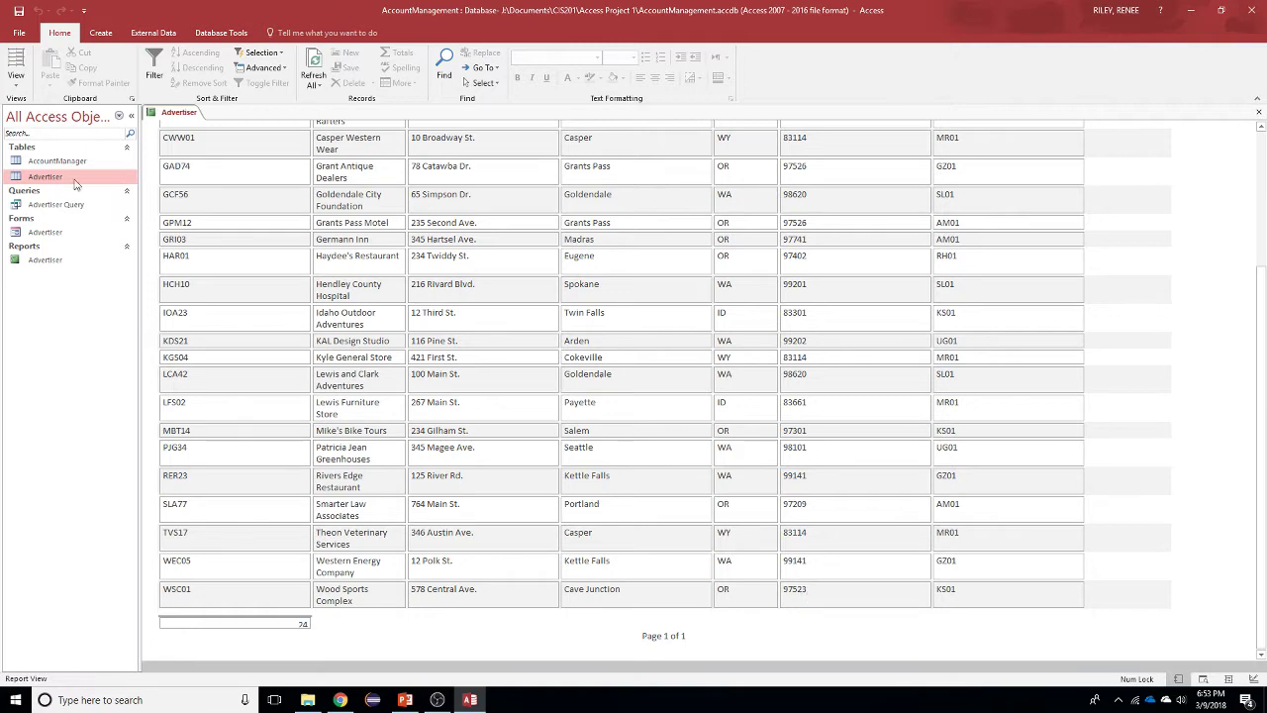
Step: Return the Advertiser report to Design view and add a Count Records total for the PostalCode field
{"action": "left_click", "coordinate": [8, 85]}
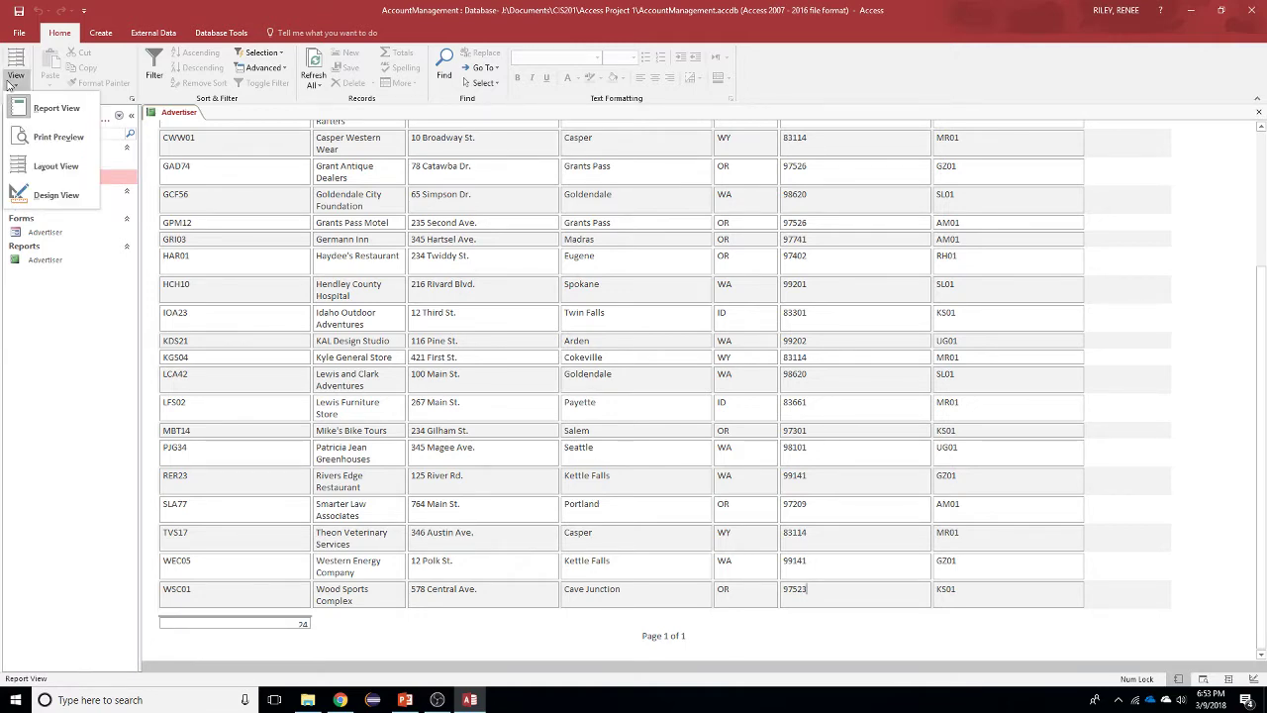
{"action": "left_click", "coordinate": [51, 195]}
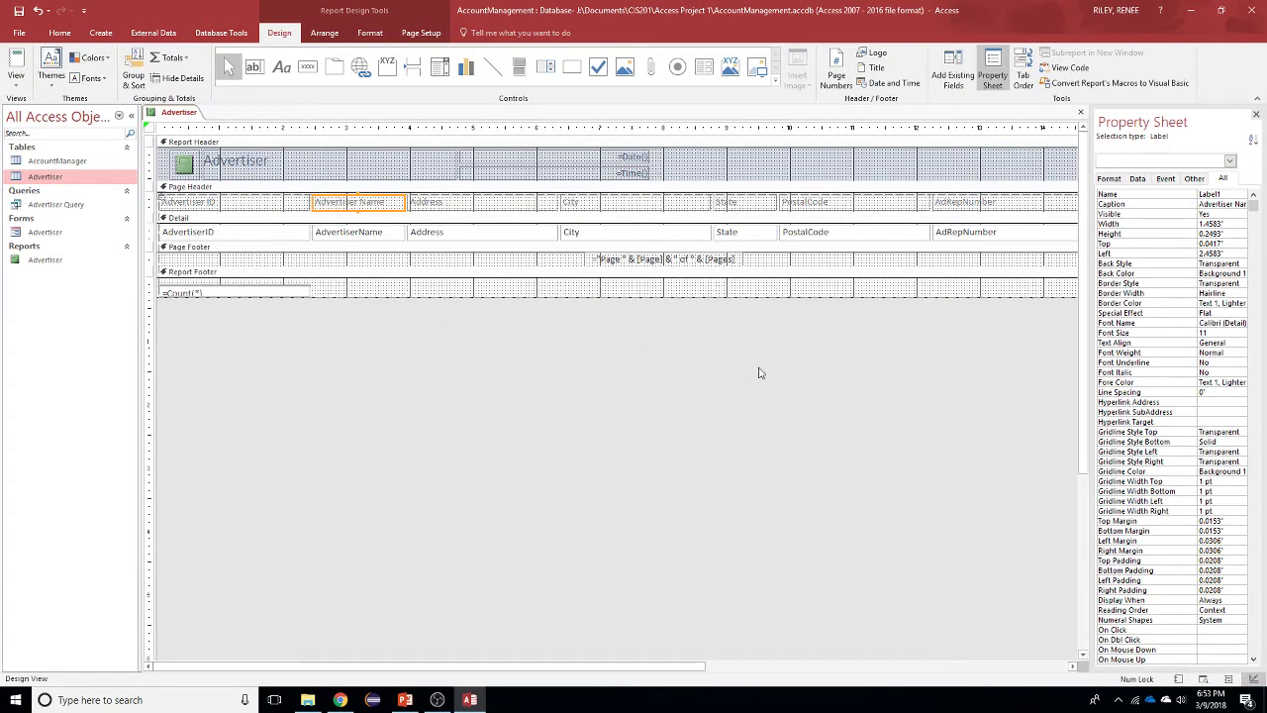
{"action": "left_click", "coordinate": [813, 230]}
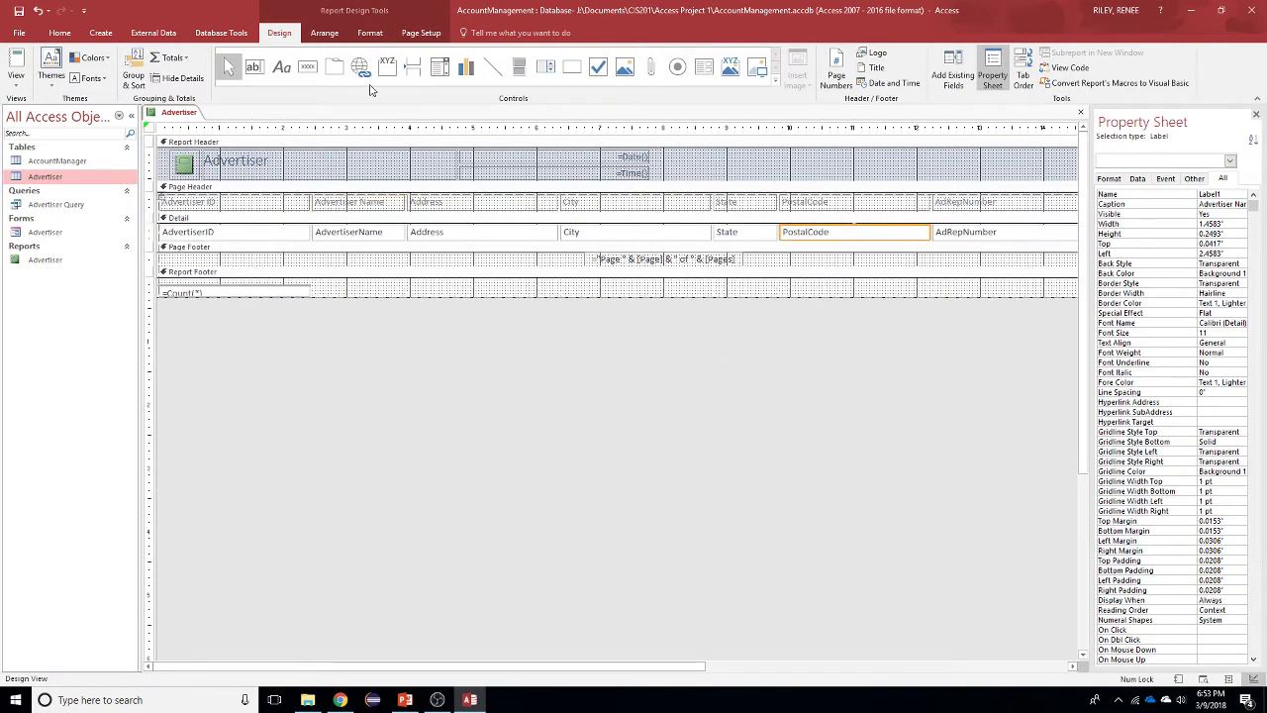
{"action": "left_click", "coordinate": [168, 61]}
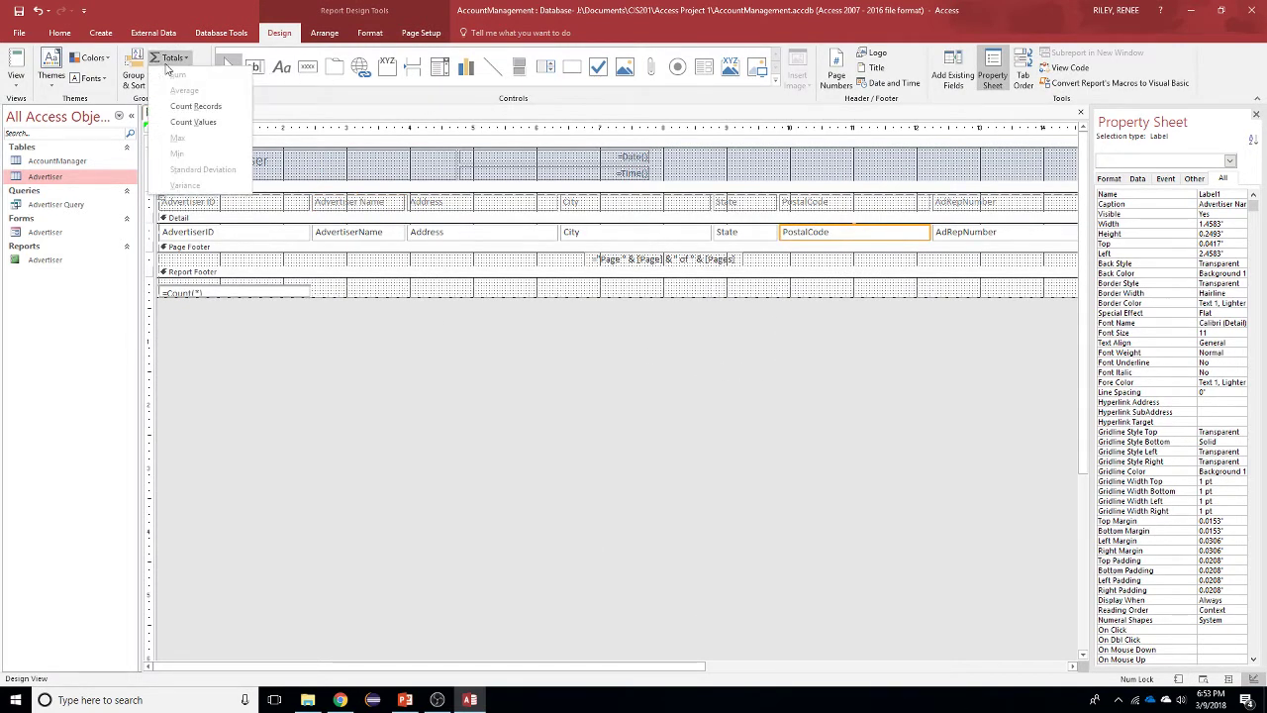
{"action": "left_click", "coordinate": [196, 106]}
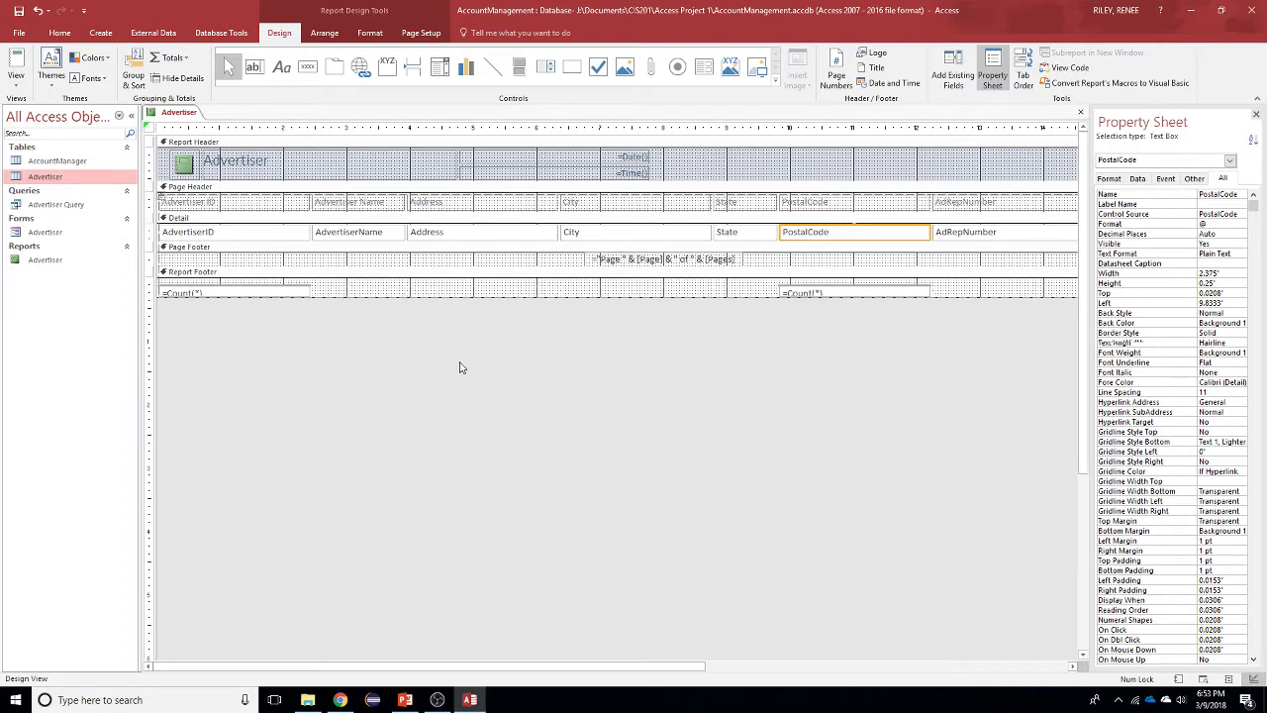
Step: Check the PostalCode total at the end of the report in Report view and close the Advertiser report
{"action": "left_click", "coordinate": [15, 91]}
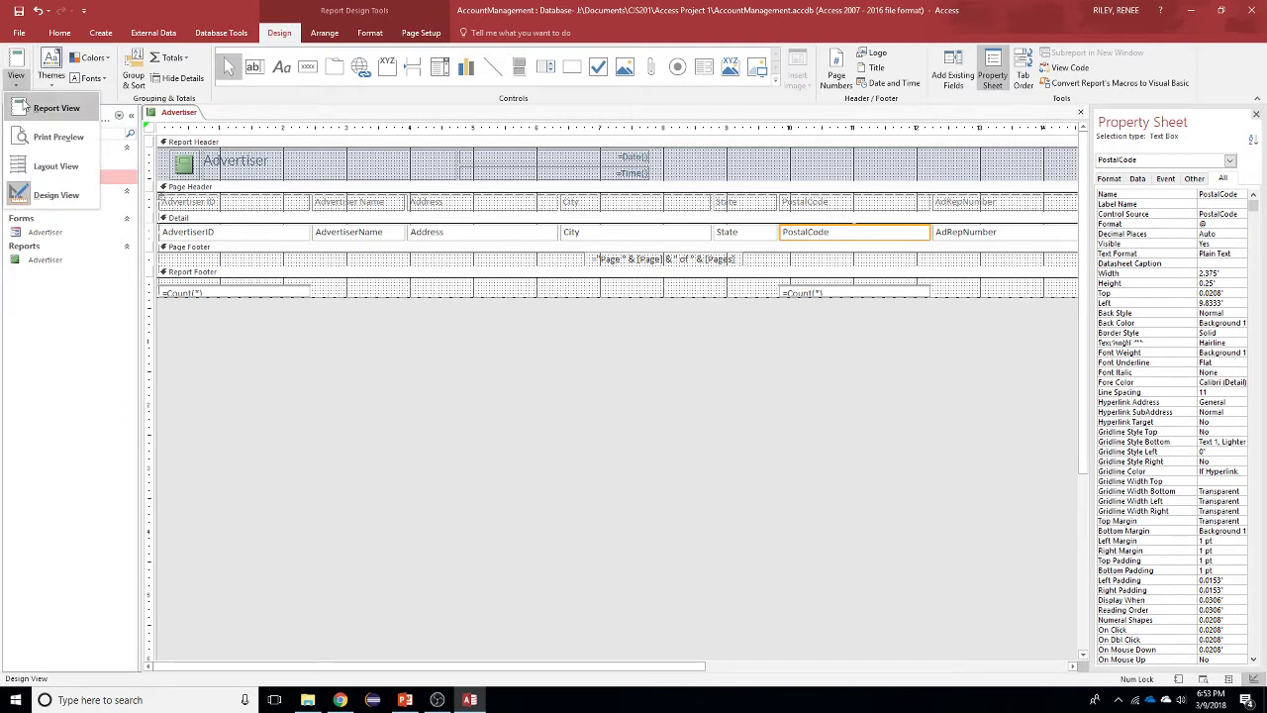
{"action": "left_click", "coordinate": [27, 112]}
{"action": "scroll", "coordinate": [543, 506], "scroll_direction": "down", "scroll_amount": 5}
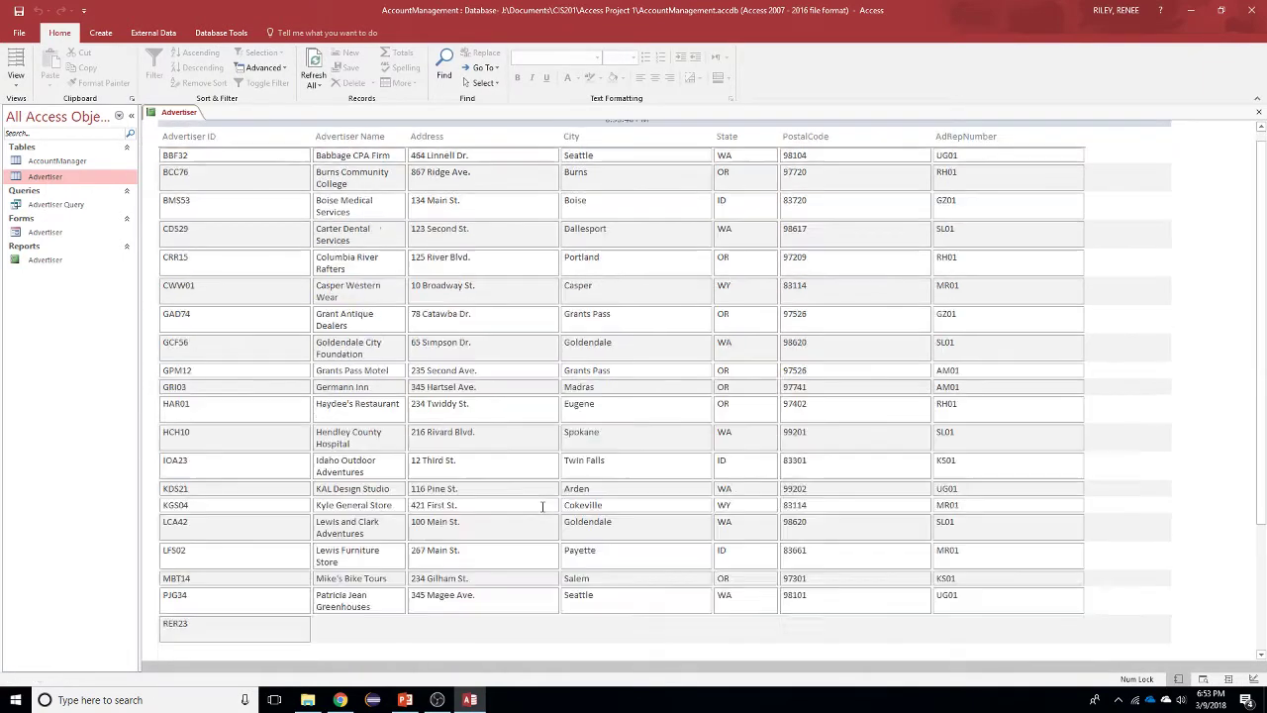
{"action": "scroll", "coordinate": [543, 506], "scroll_direction": "down", "scroll_amount": 1}
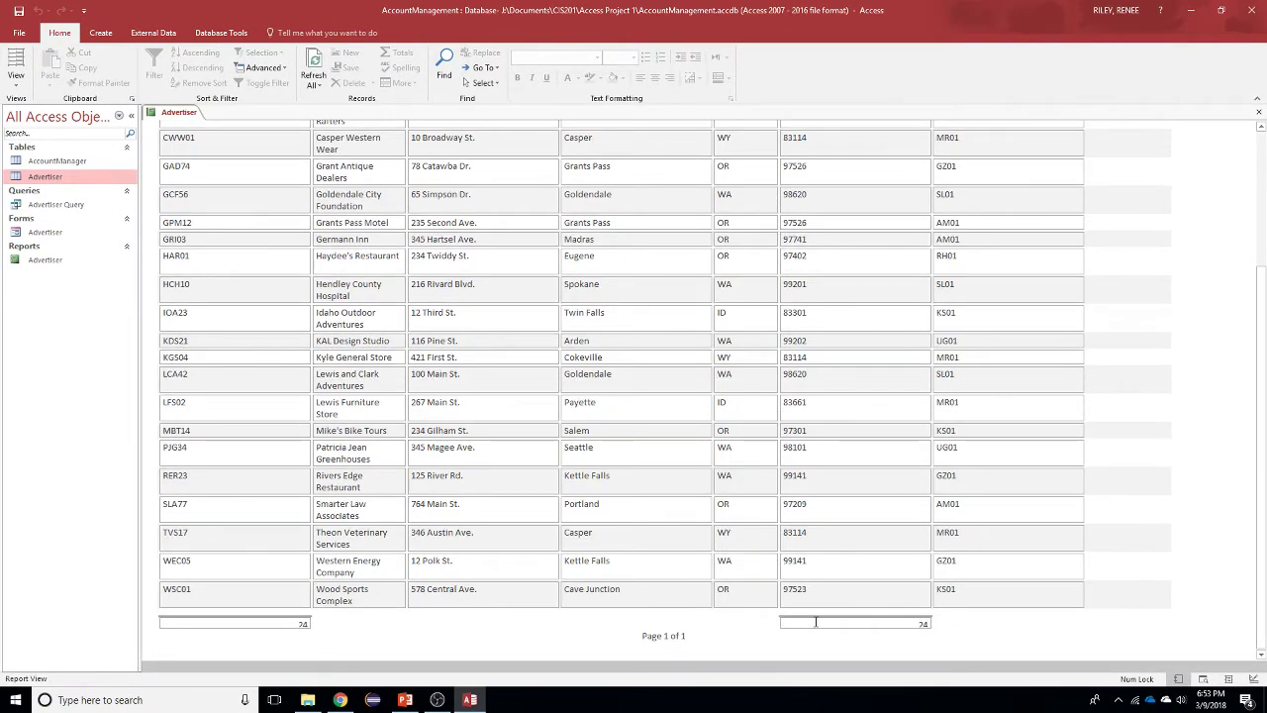
{"action": "scroll", "coordinate": [237, 531], "scroll_direction": "up", "scroll_amount": 5}
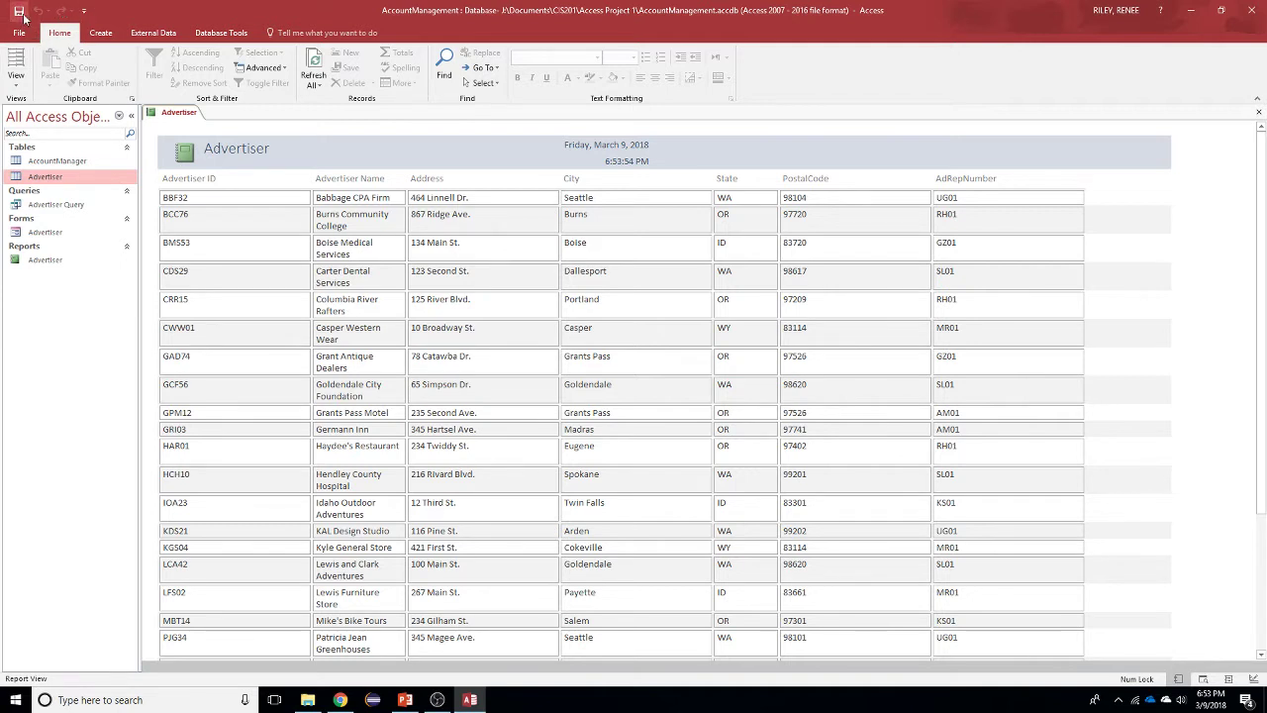
{"action": "right_click", "coordinate": [180, 111]}
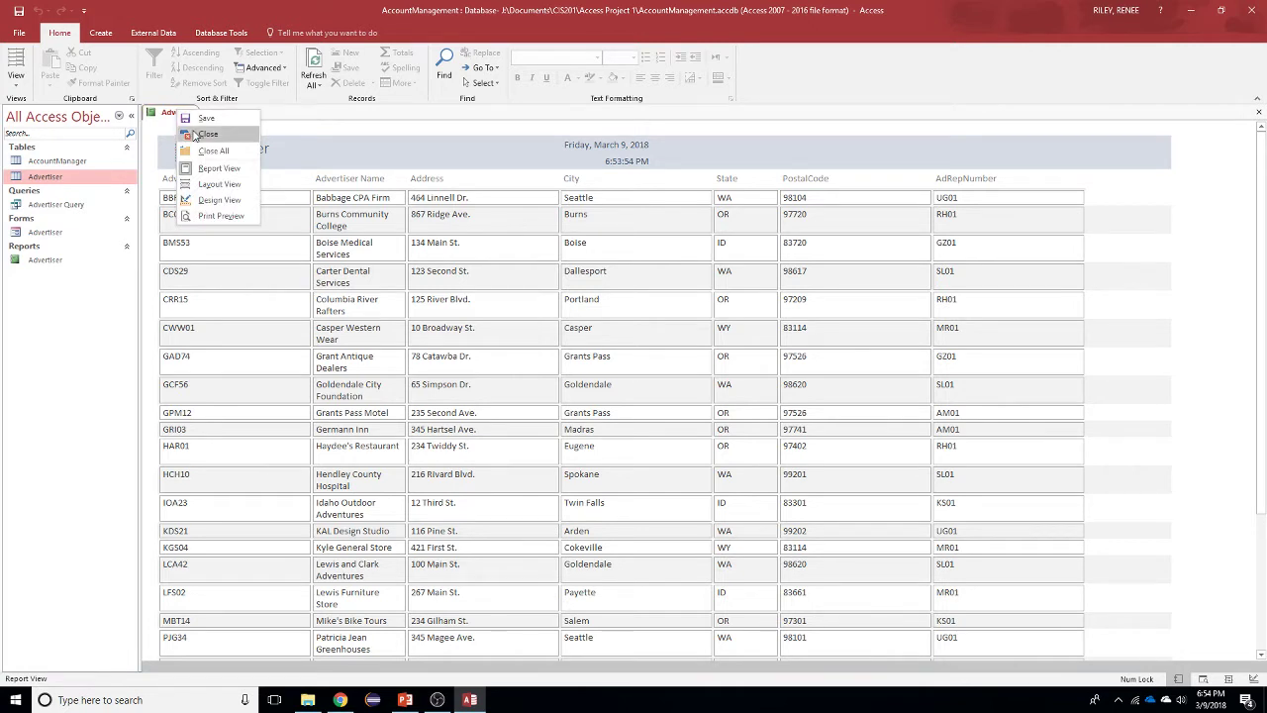
{"action": "left_click", "coordinate": [205, 133]}
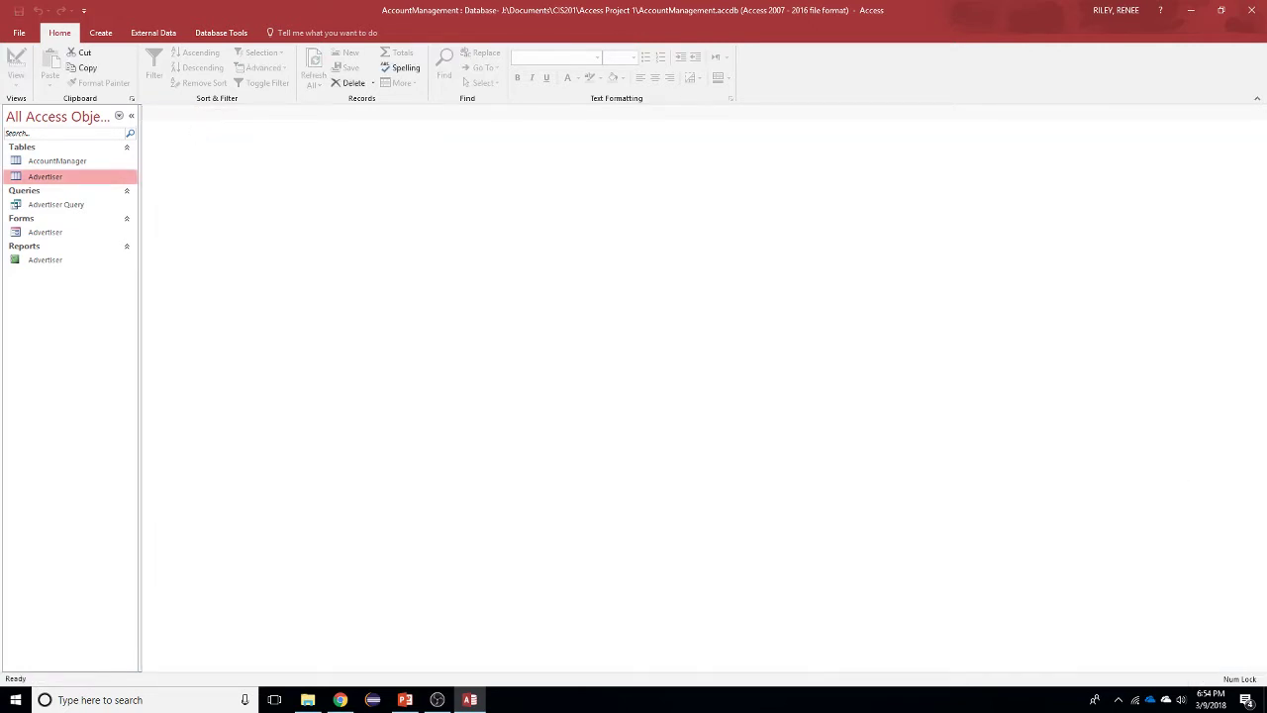
Step: Review the general, contents and summary properties of the AccountManagement database and close its properties
{"action": "key", "text": "alt+Tab"}
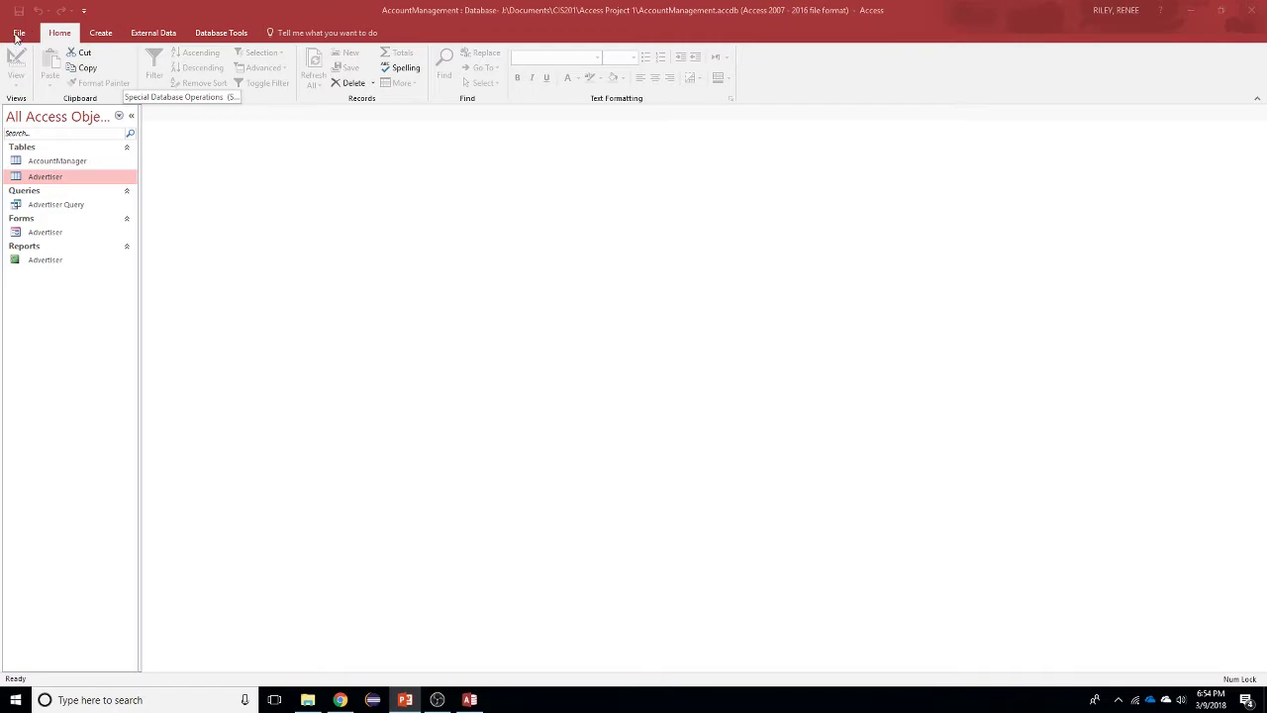
{"action": "left_click", "coordinate": [19, 33]}
{"action": "left_click", "coordinate": [19, 33]}
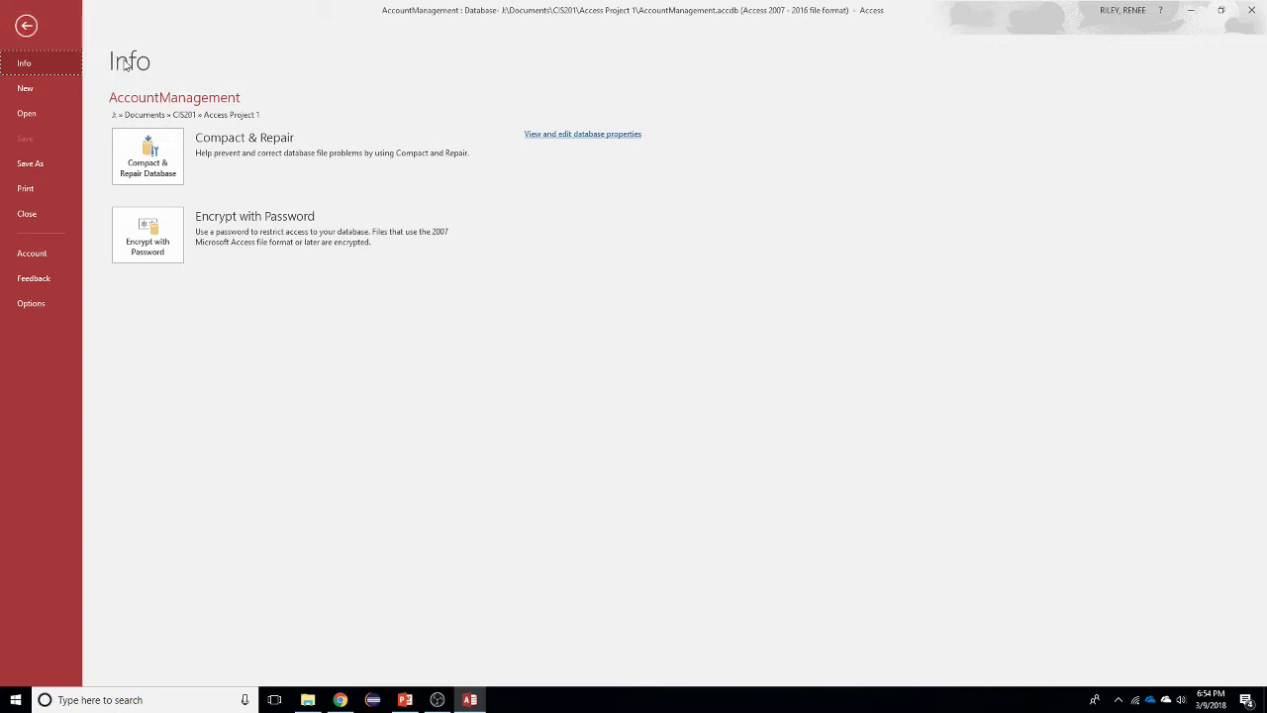
{"action": "left_click", "coordinate": [603, 135]}
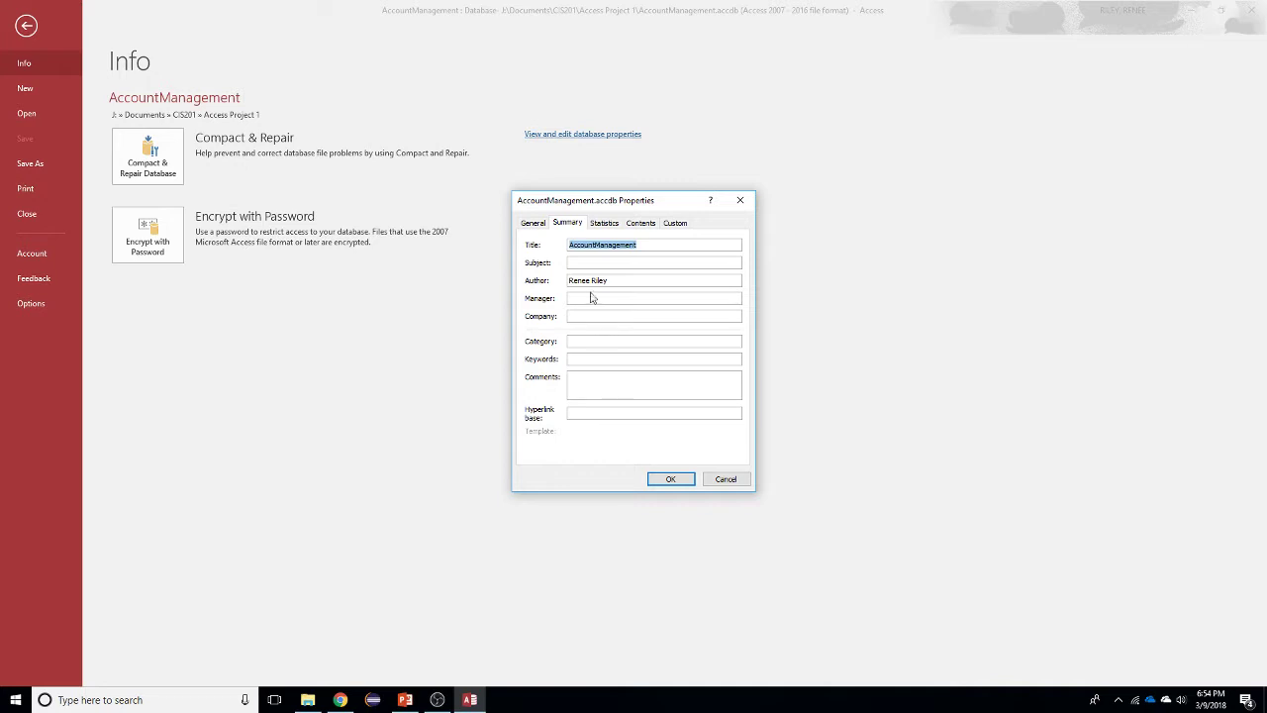
{"action": "left_click", "coordinate": [533, 223]}
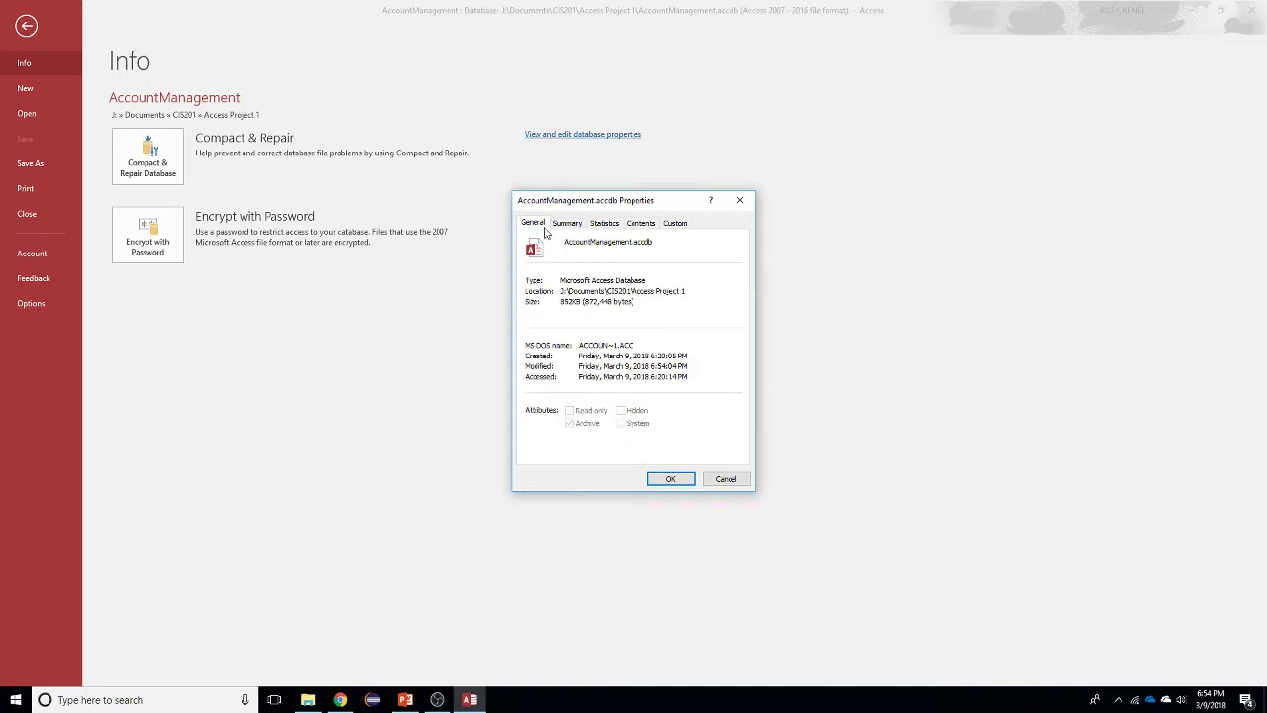
{"action": "left_click", "coordinate": [612, 225]}
{"action": "left_click", "coordinate": [633, 227]}
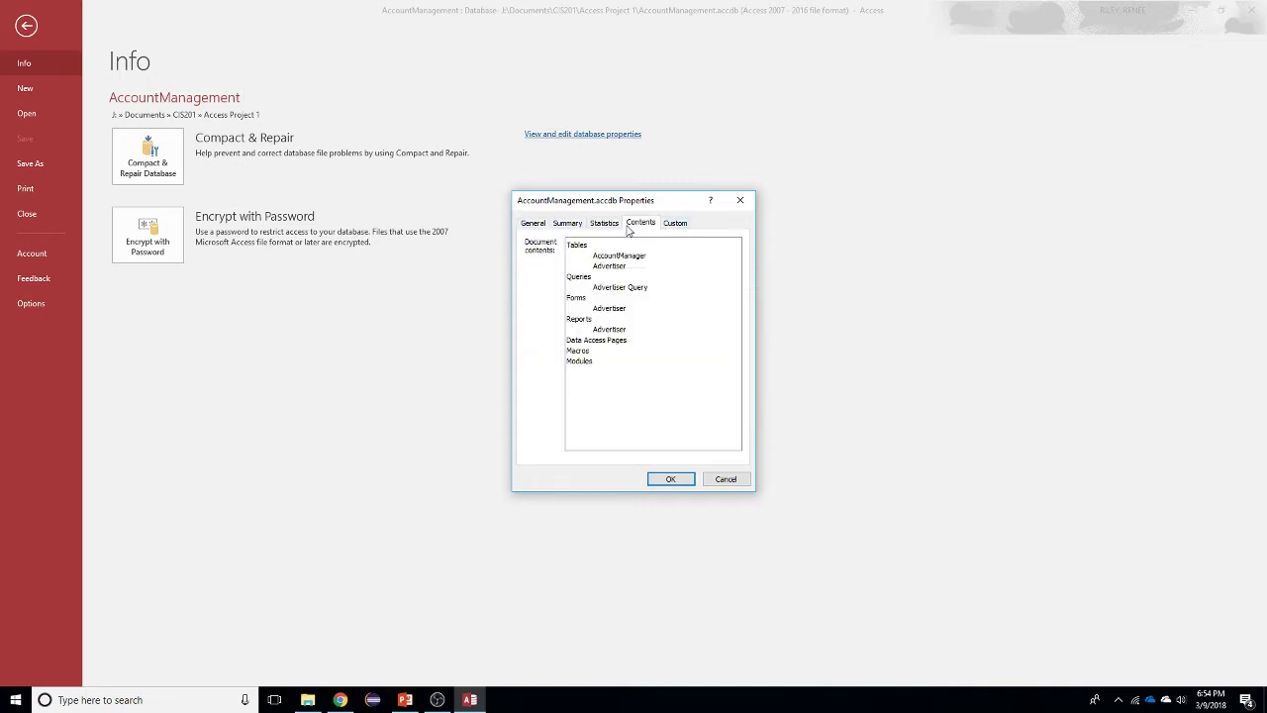
{"action": "left_click", "coordinate": [570, 226]}
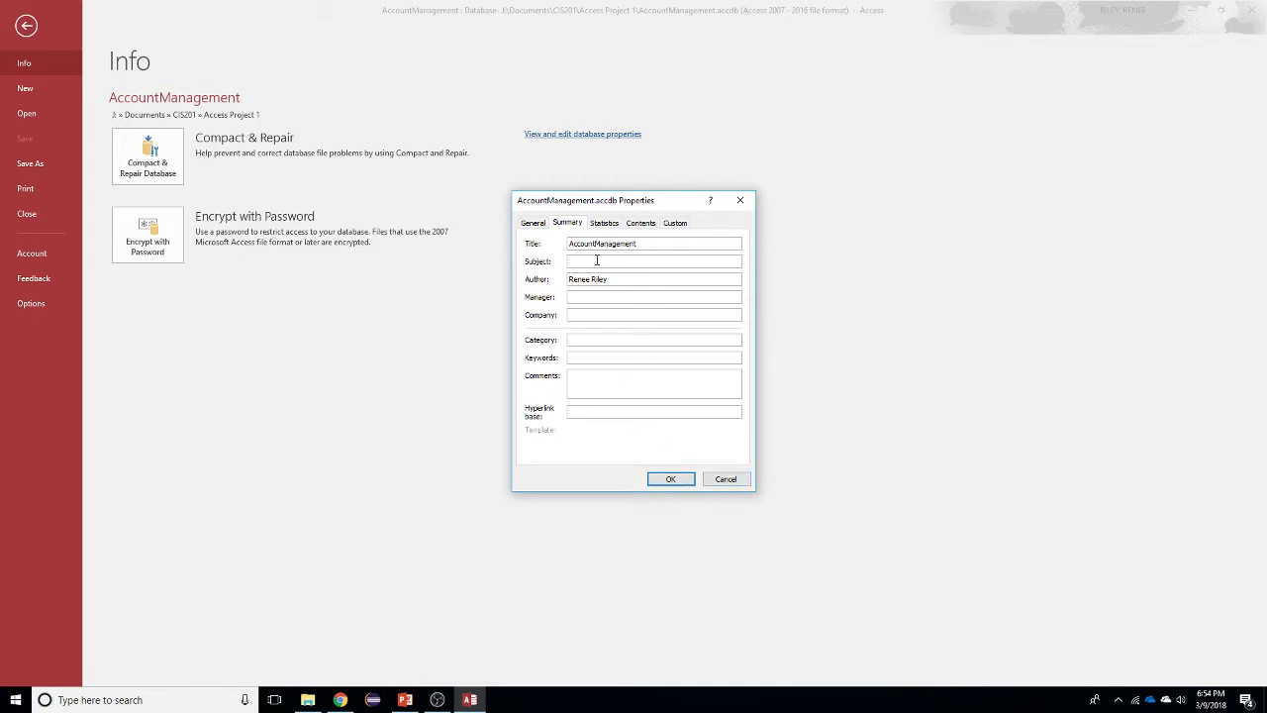
{"action": "left_click", "coordinate": [671, 481]}
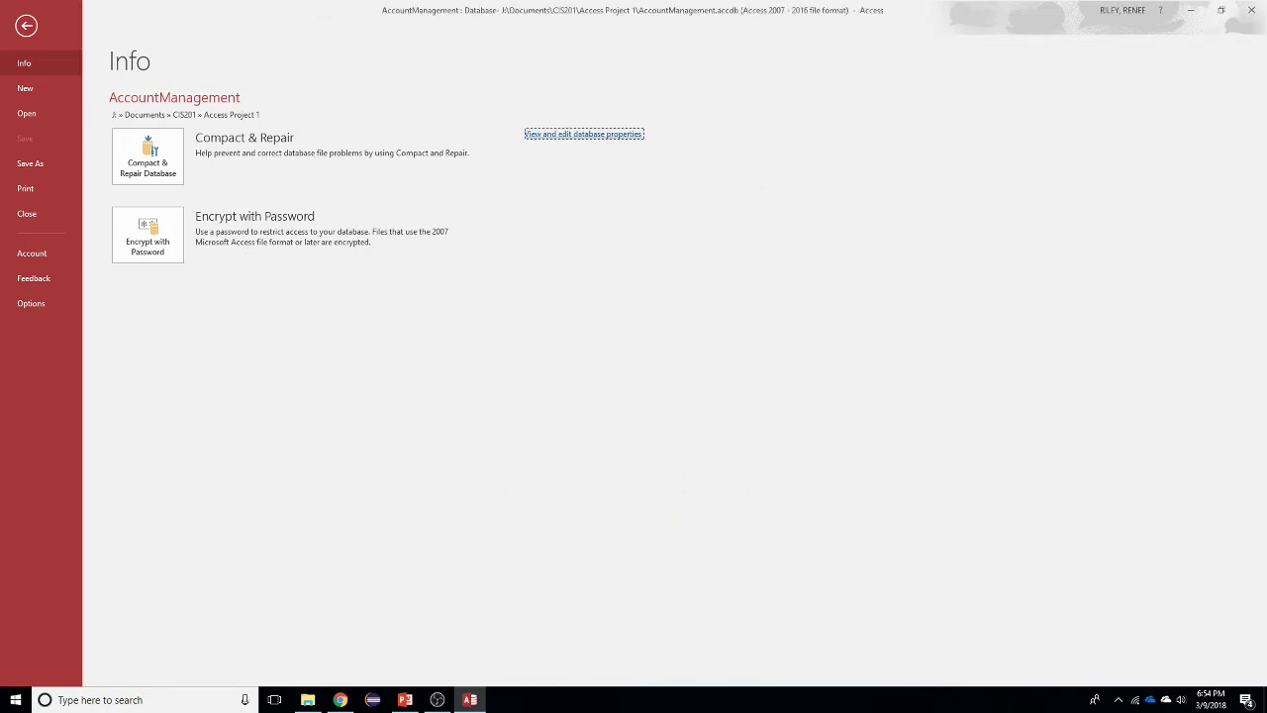
Step: Look at the database's Save As options, including Back Up Database, and return to the database without saving a copy
{"action": "key", "text": "alt+Tab"}
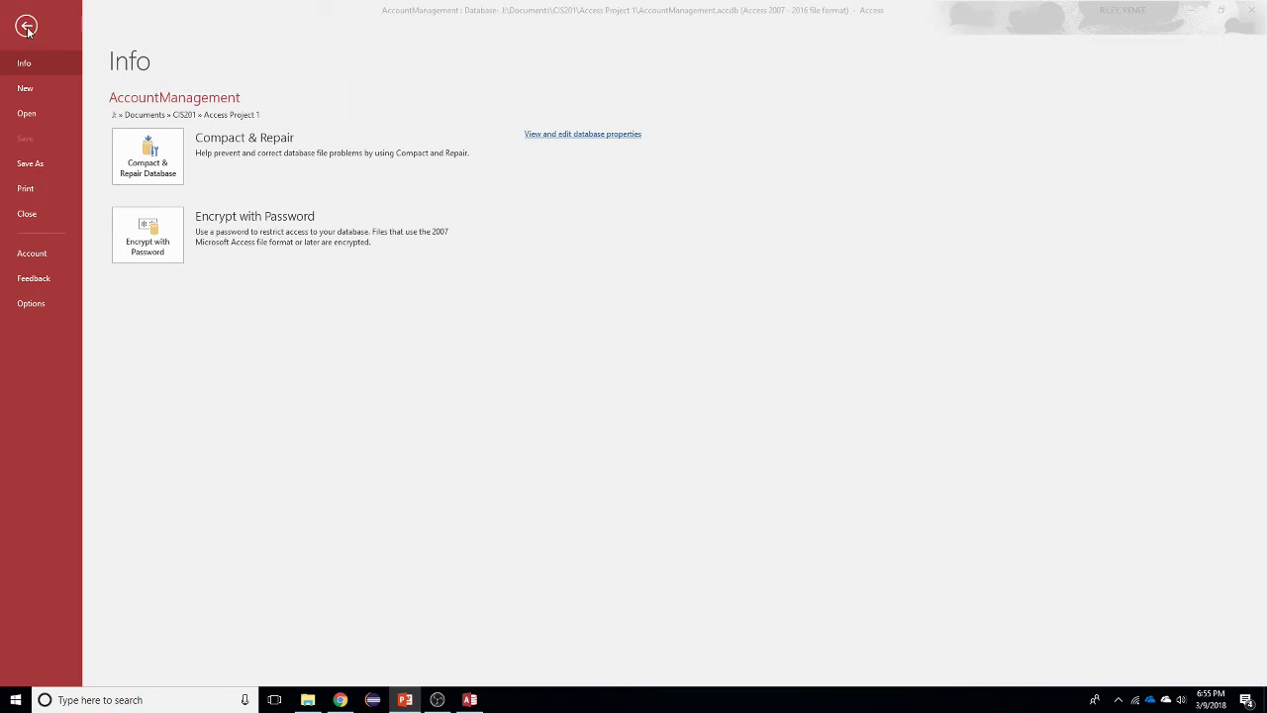
{"action": "left_click", "coordinate": [26, 170]}
{"action": "left_click", "coordinate": [26, 170]}
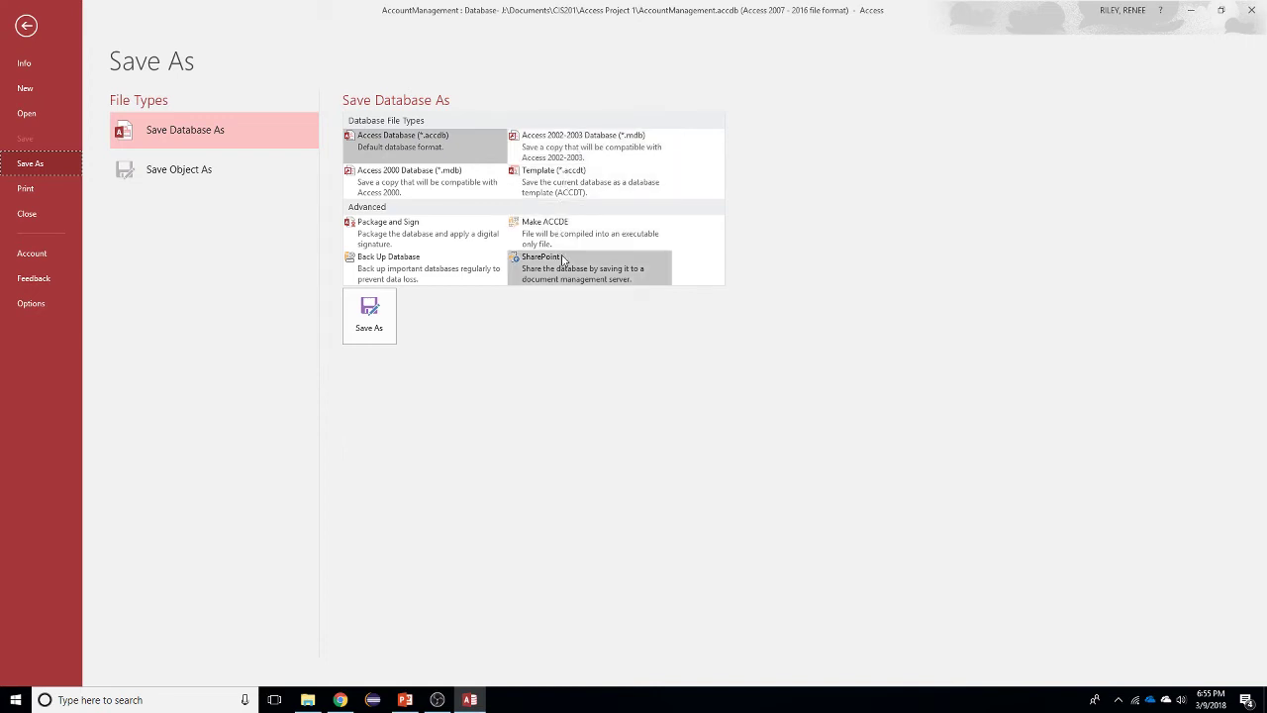
{"action": "left_click", "coordinate": [386, 269]}
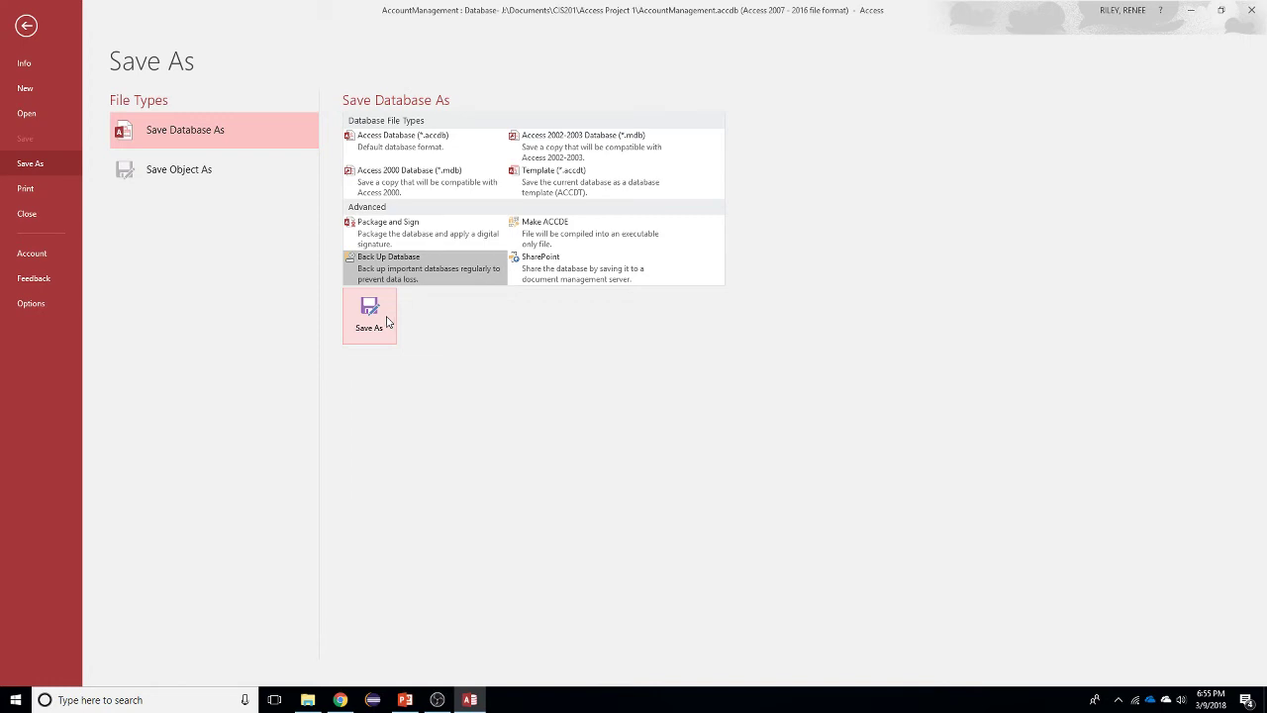
{"action": "key", "text": "alt+Tab"}
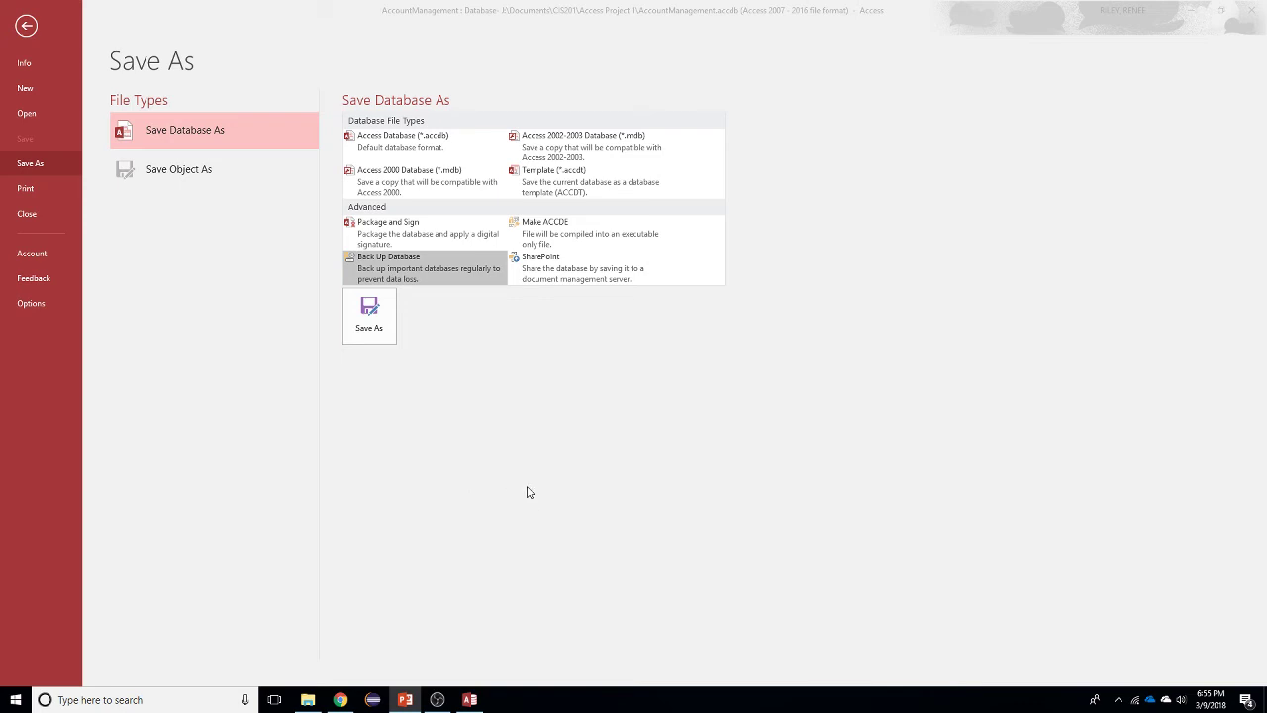
{"action": "left_click", "coordinate": [28, 27]}
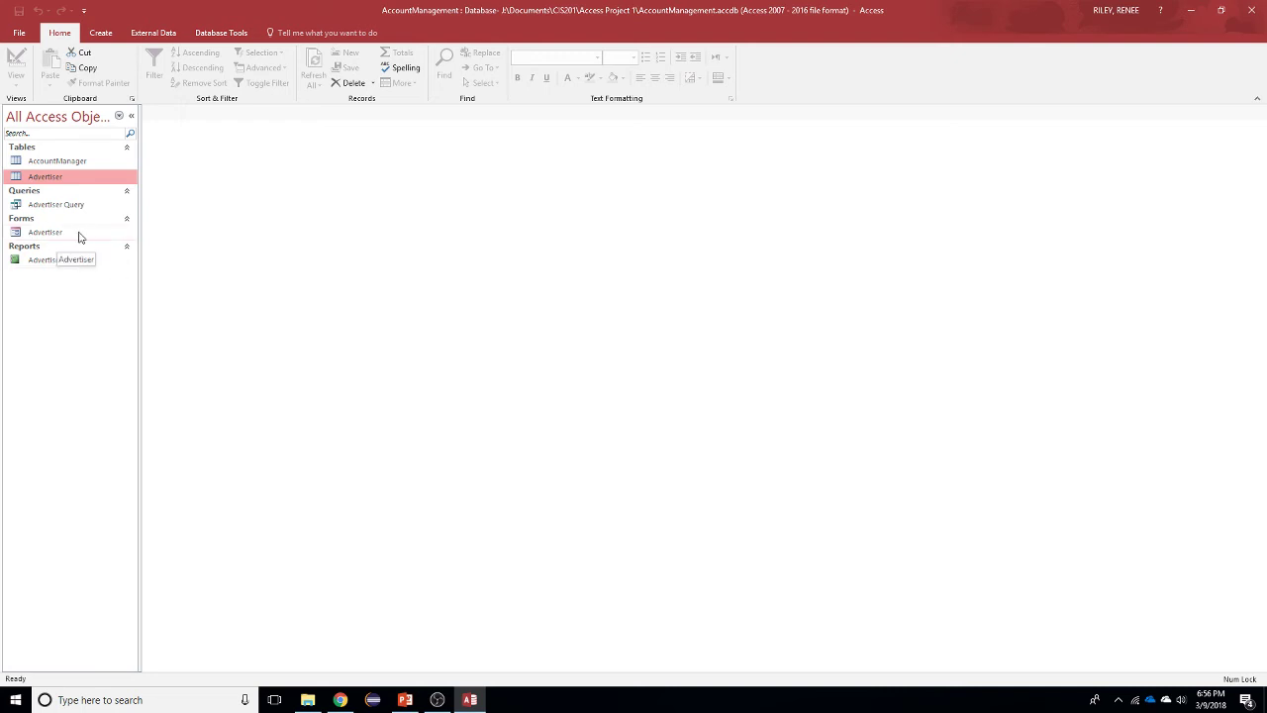
Step: Rename the Advertiser form as "Advertiser Form"
{"action": "left_click", "coordinate": [76, 235]}
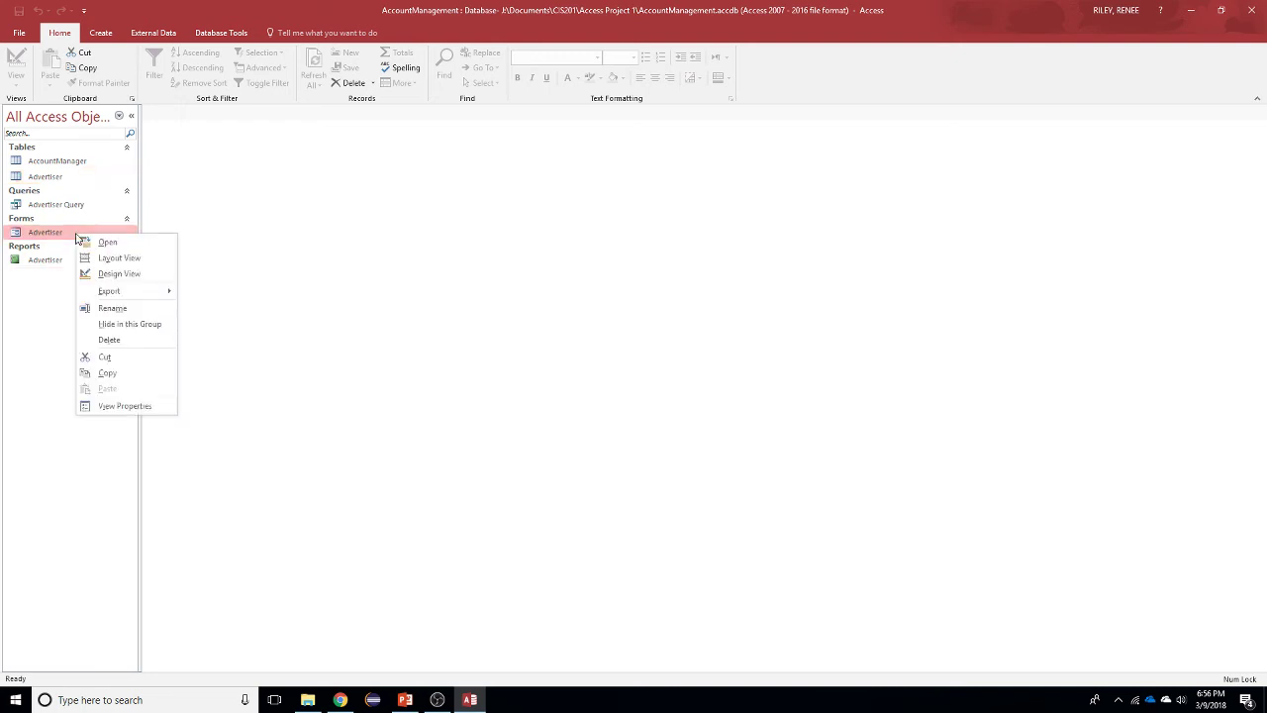
{"action": "left_click", "coordinate": [124, 308]}
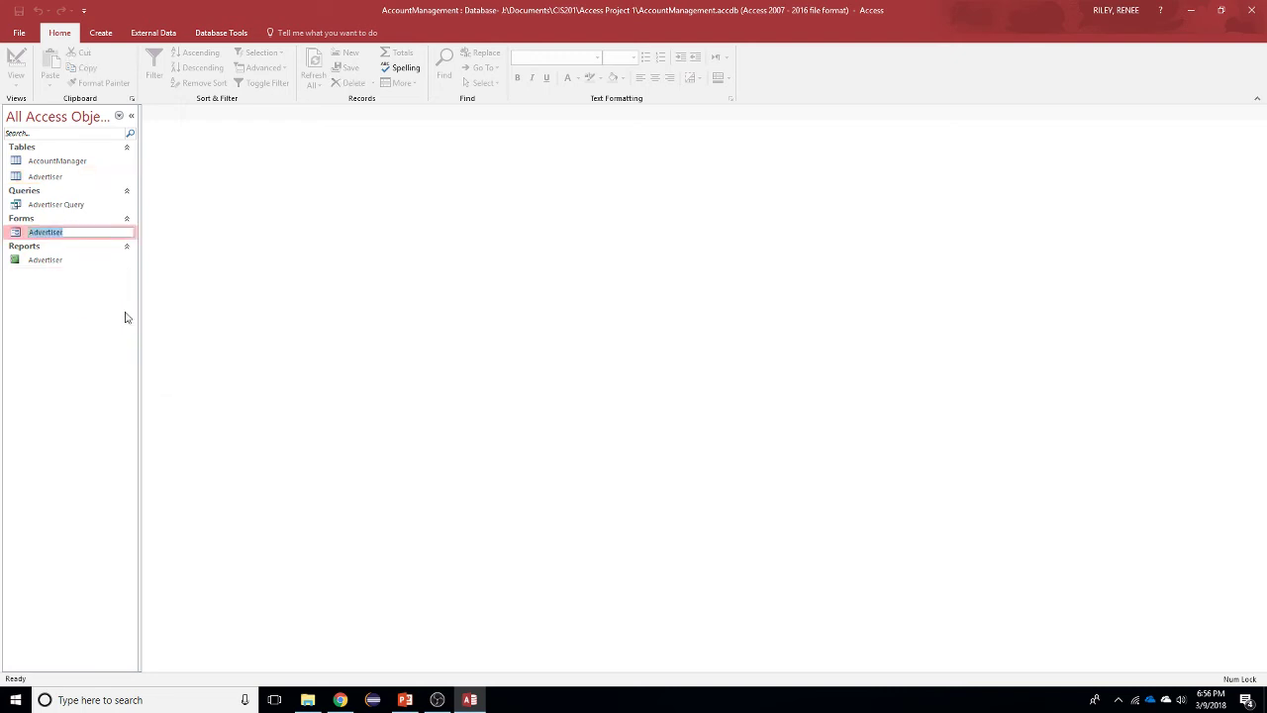
{"action": "left_click", "coordinate": [77, 231]}
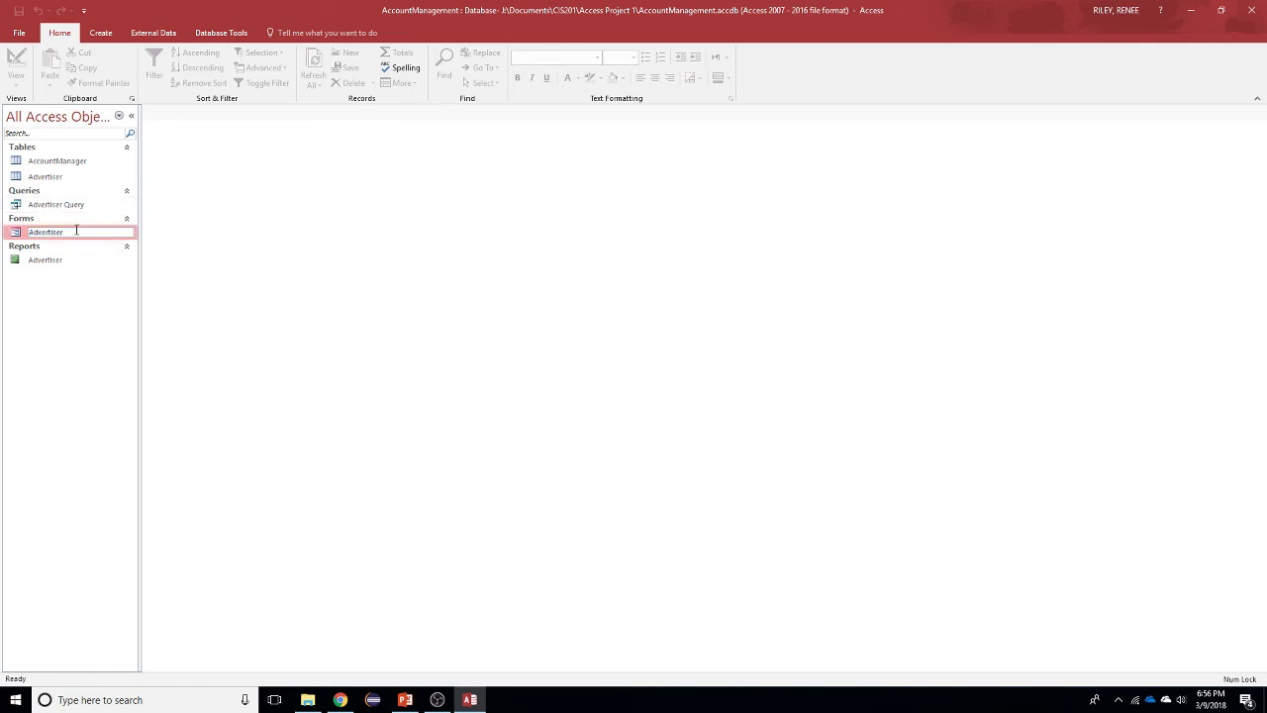
{"action": "type", "text": "Form"}
{"action": "key", "text": "Return"}
Step: Try to rename the Advertiser report while it is open, and close the report
{"action": "left_click", "coordinate": [57, 262]}
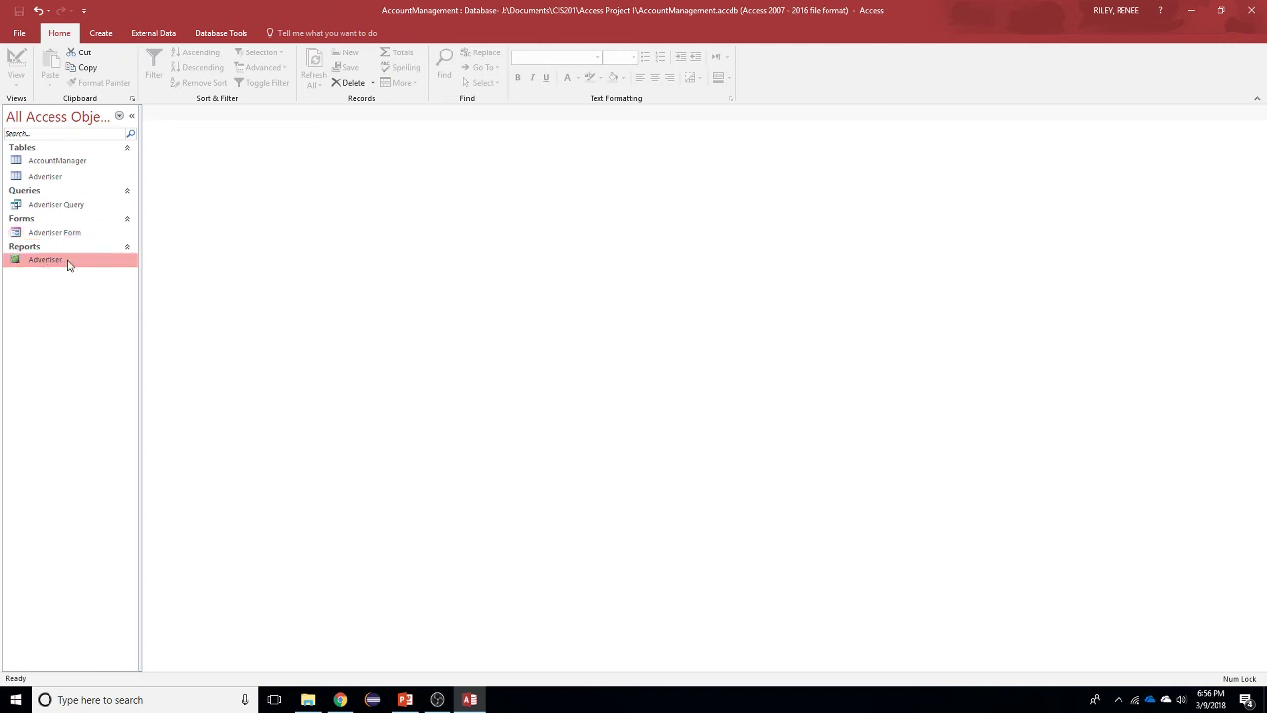
{"action": "double_click", "coordinate": [68, 264]}
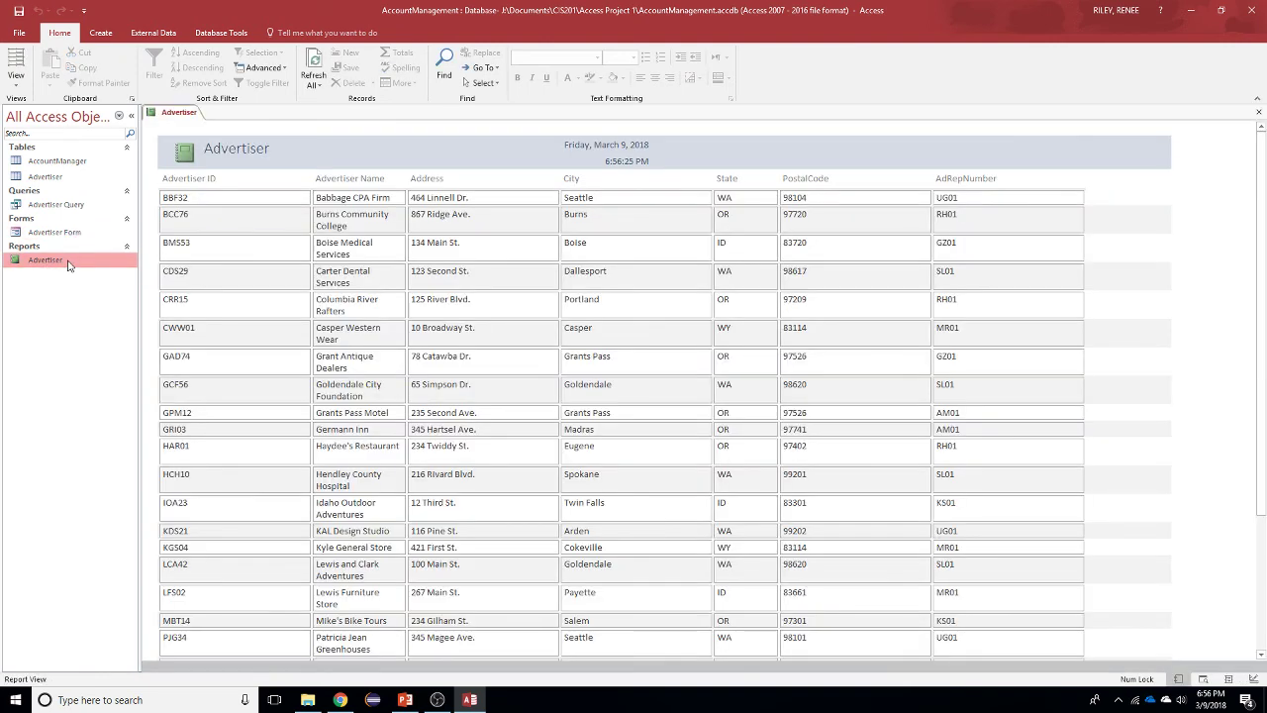
{"action": "right_click", "coordinate": [68, 264]}
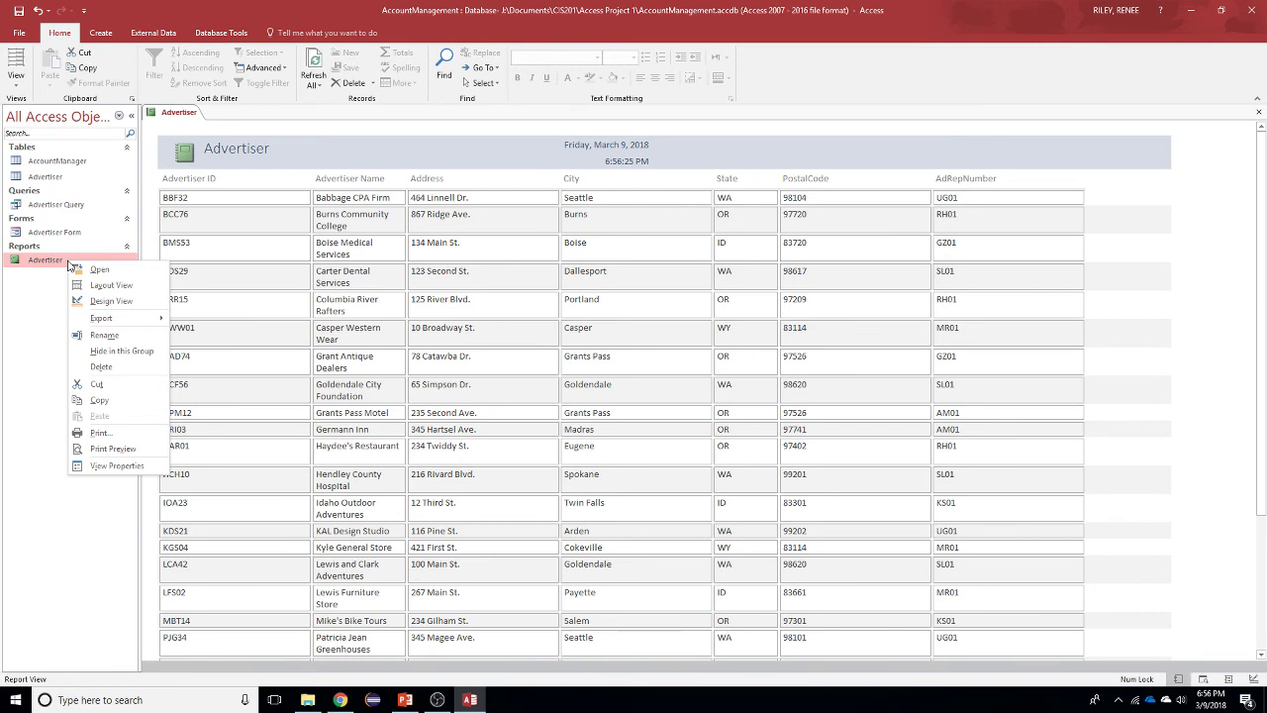
{"action": "left_click", "coordinate": [103, 335]}
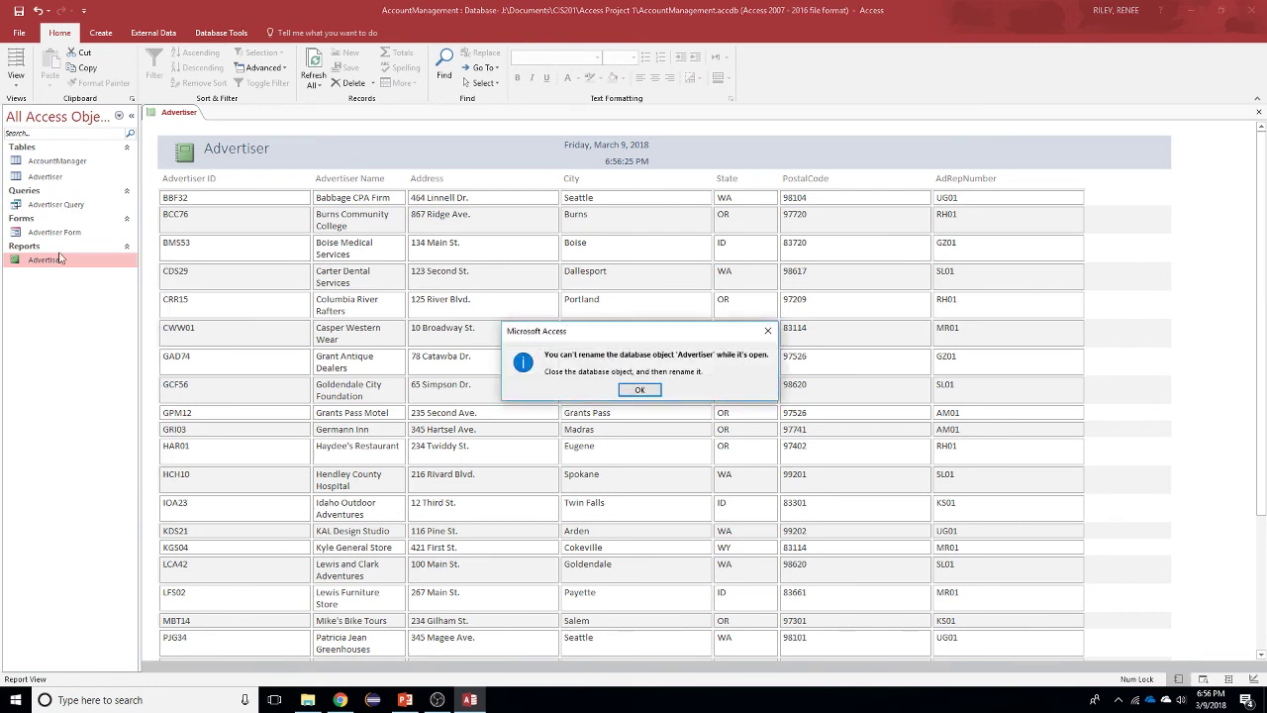
{"action": "left_click", "coordinate": [654, 389]}
{"action": "right_click", "coordinate": [188, 112]}
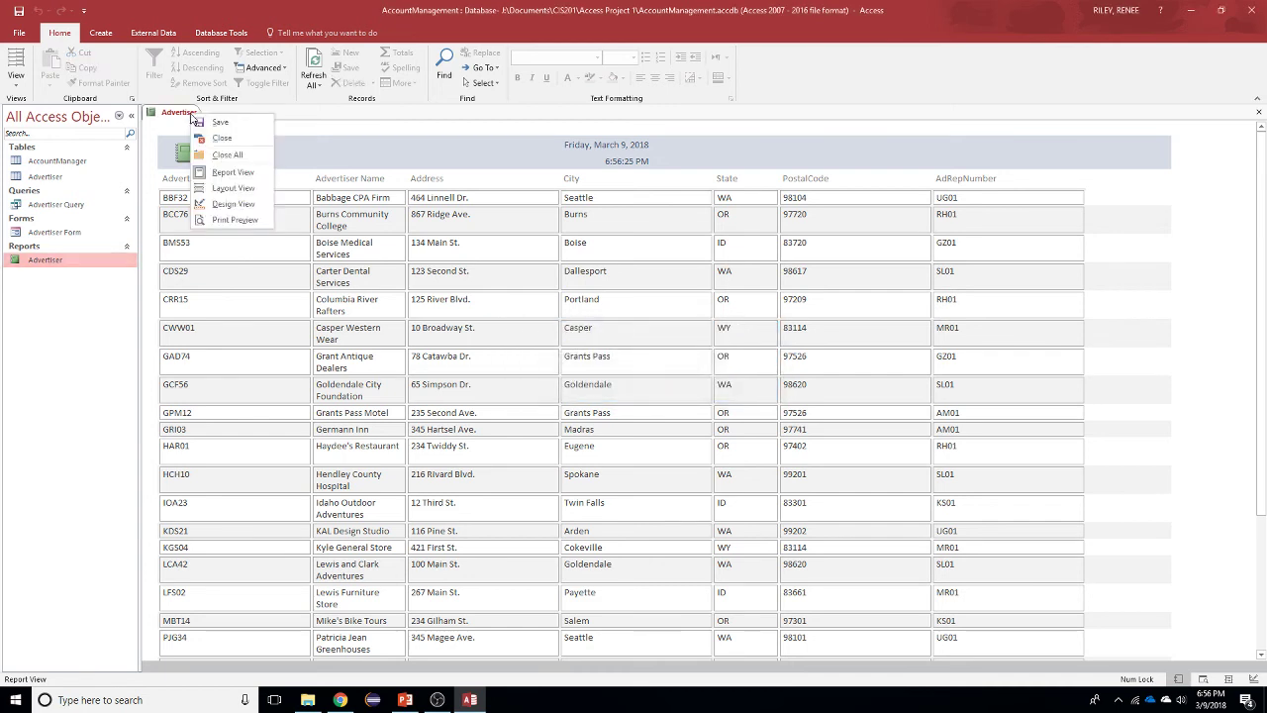
{"action": "left_click", "coordinate": [213, 137]}
Step: Rename the closed Advertiser report as "Advertiser report"
{"action": "right_click", "coordinate": [73, 261]}
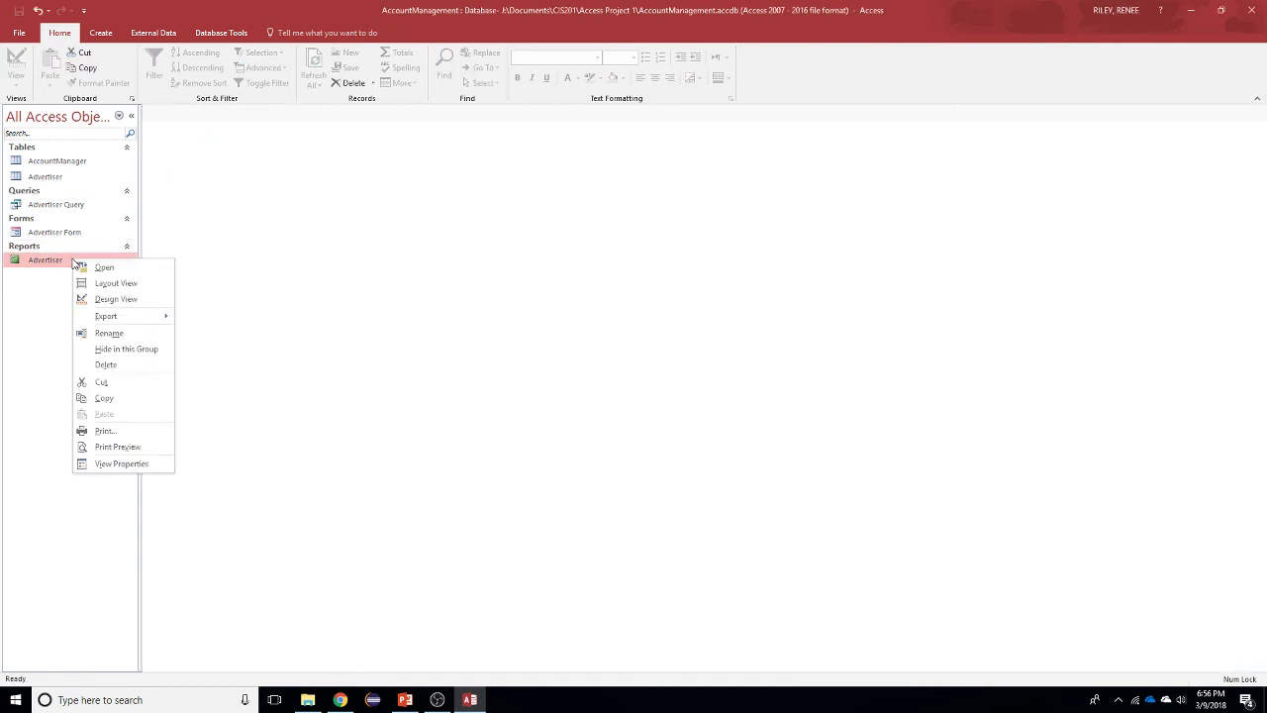
{"action": "left_click", "coordinate": [113, 332]}
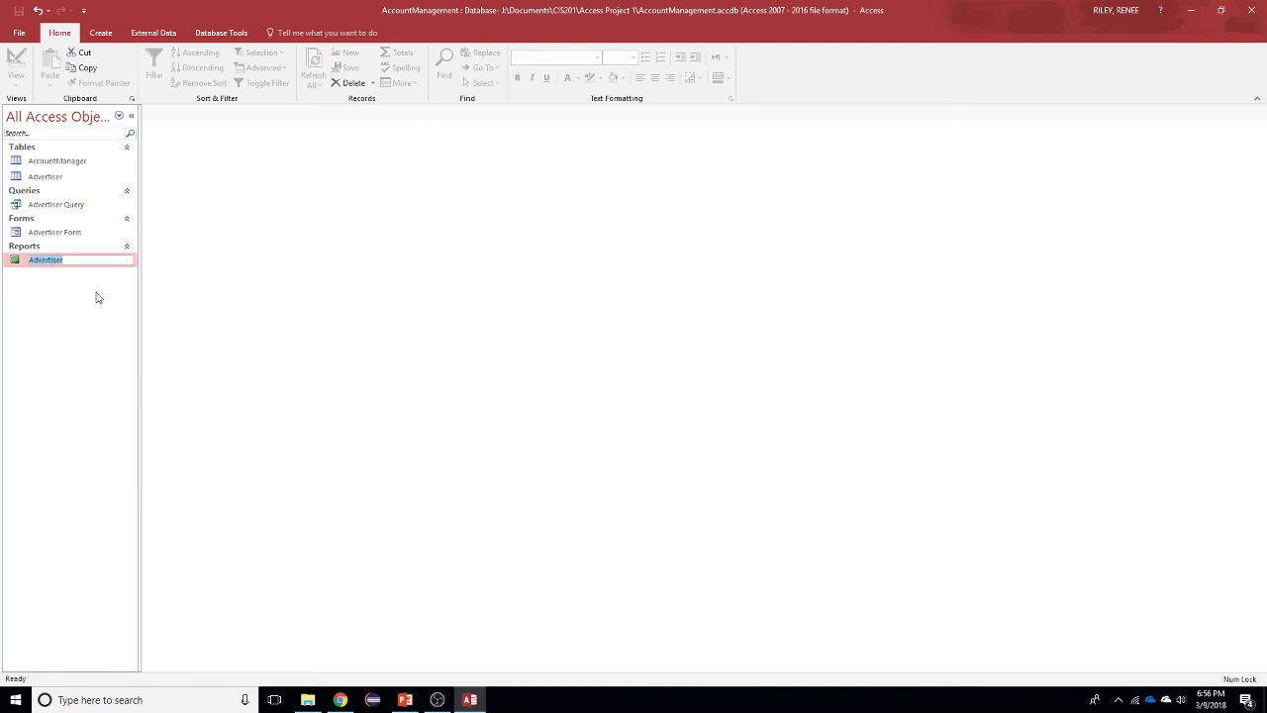
{"action": "left_click", "coordinate": [80, 259]}
{"action": "type", "text": "report"}
{"action": "key", "text": "Return"}
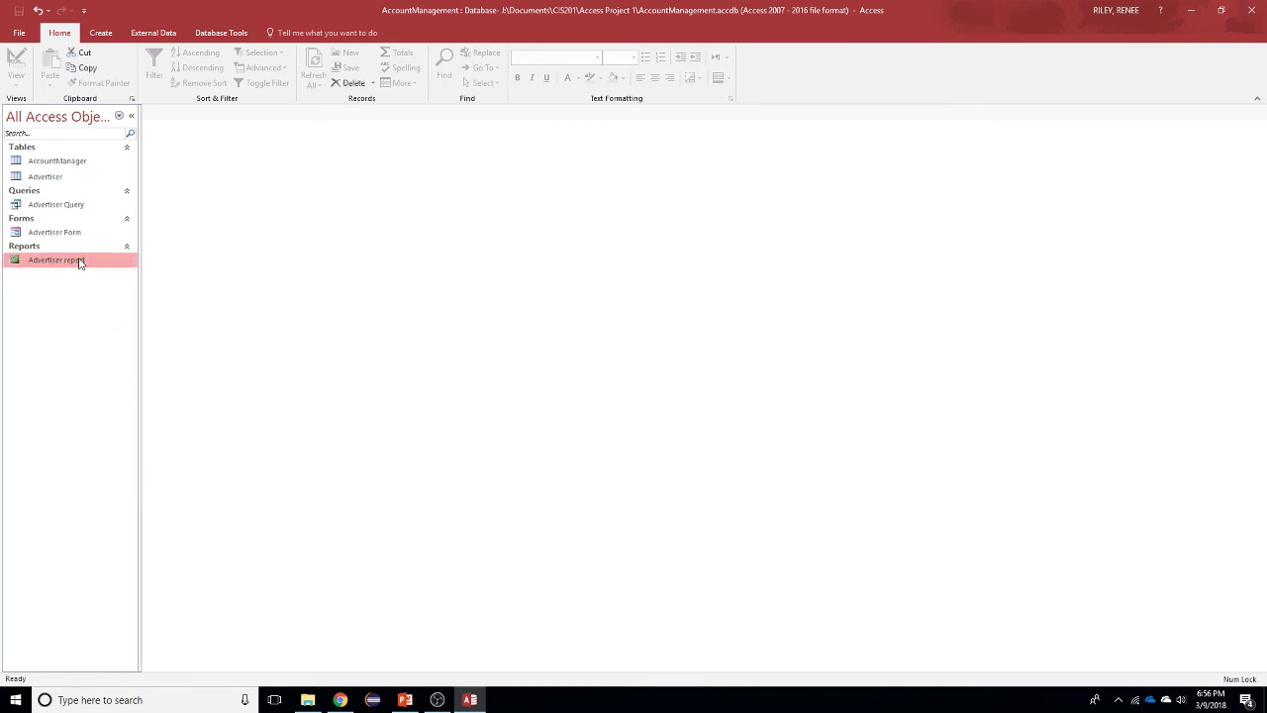
Step: Correct the report's name to "Advertiser Report" with a capital R and close the AccountManagement database
{"action": "right_click", "coordinate": [80, 263]}
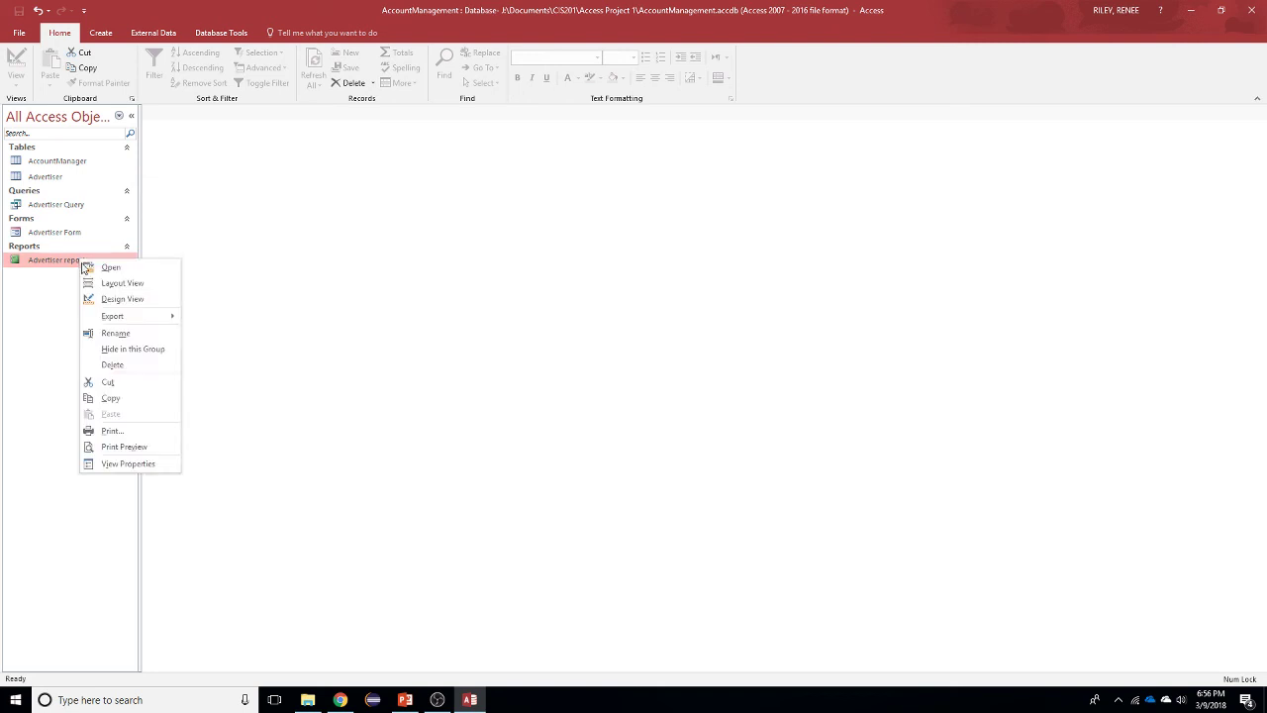
{"action": "left_click", "coordinate": [107, 332]}
{"action": "key", "text": "Return"}
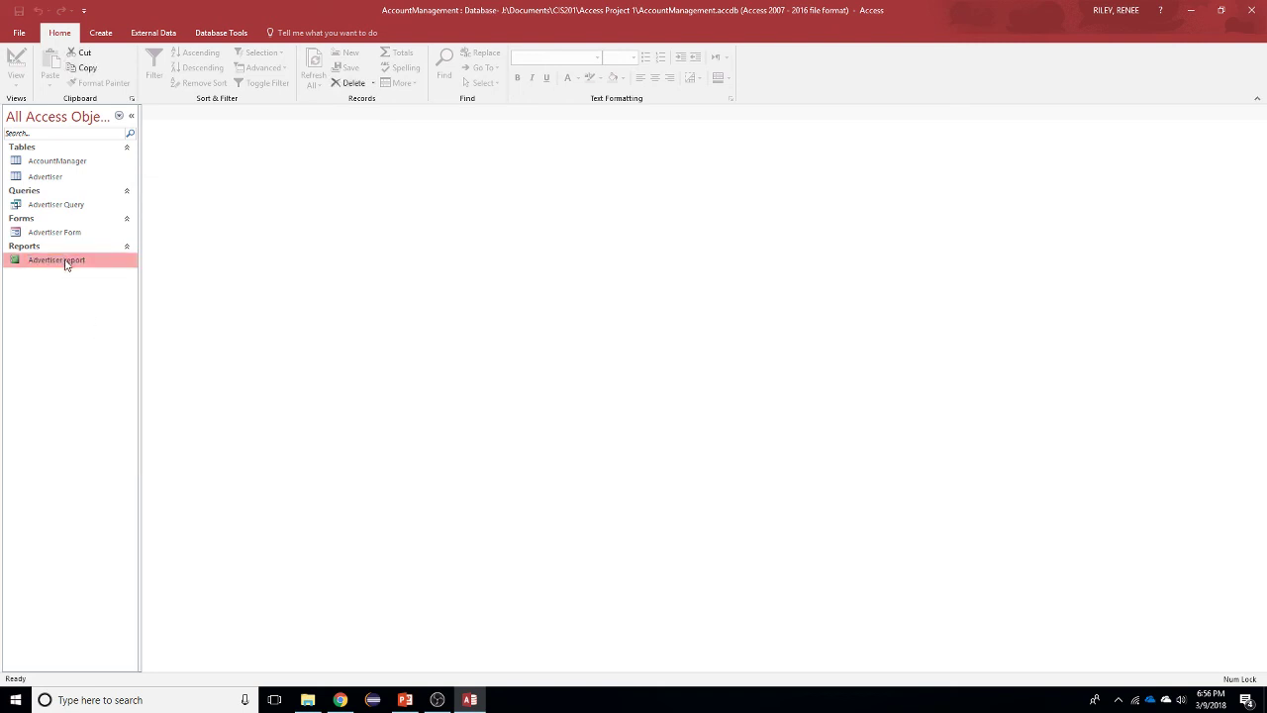
{"action": "right_click", "coordinate": [65, 262]}
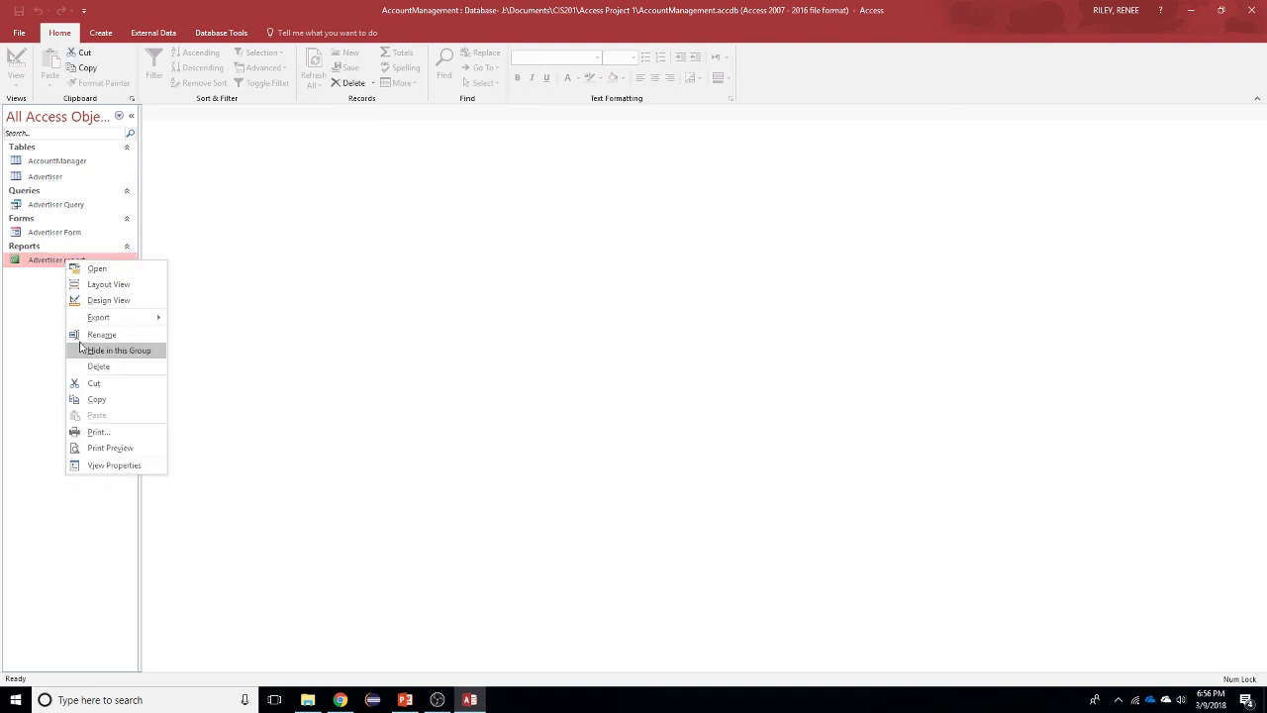
{"action": "left_click", "coordinate": [107, 334]}
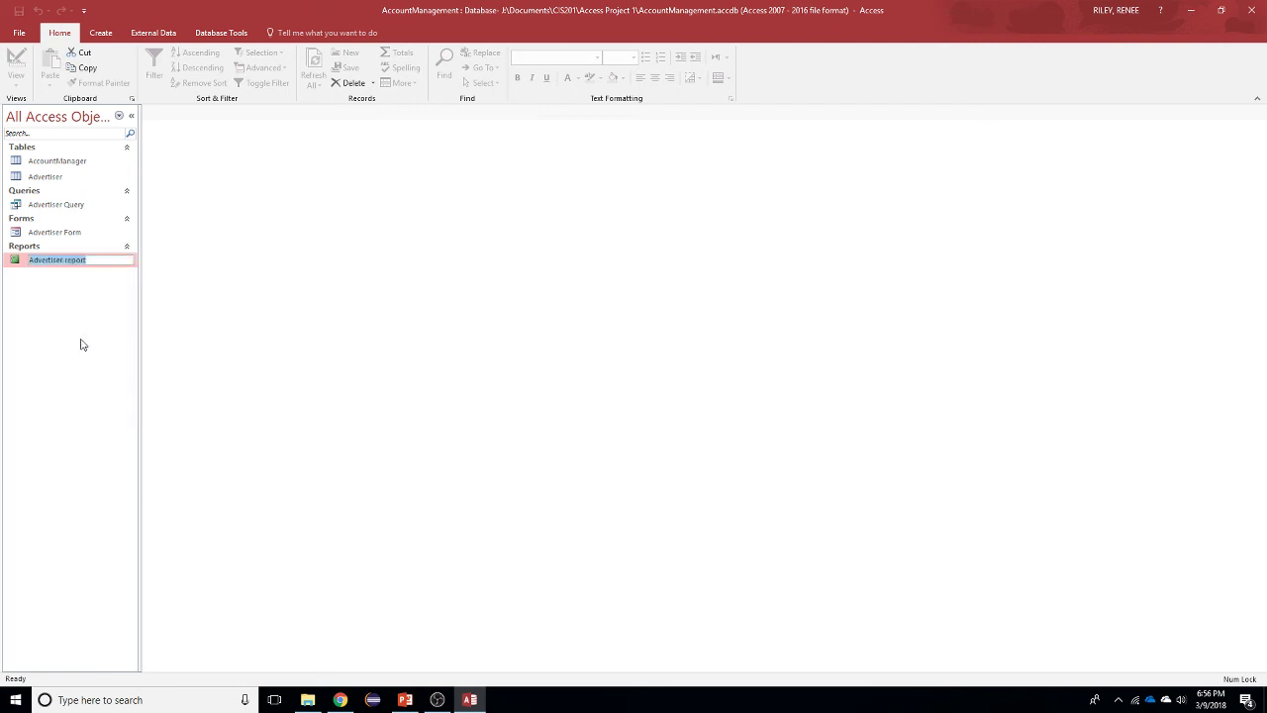
{"action": "left_click", "coordinate": [68, 259]}
{"action": "key", "text": "BackSpace"}
{"action": "type", "text": "R"}
{"action": "key", "text": "Return"}
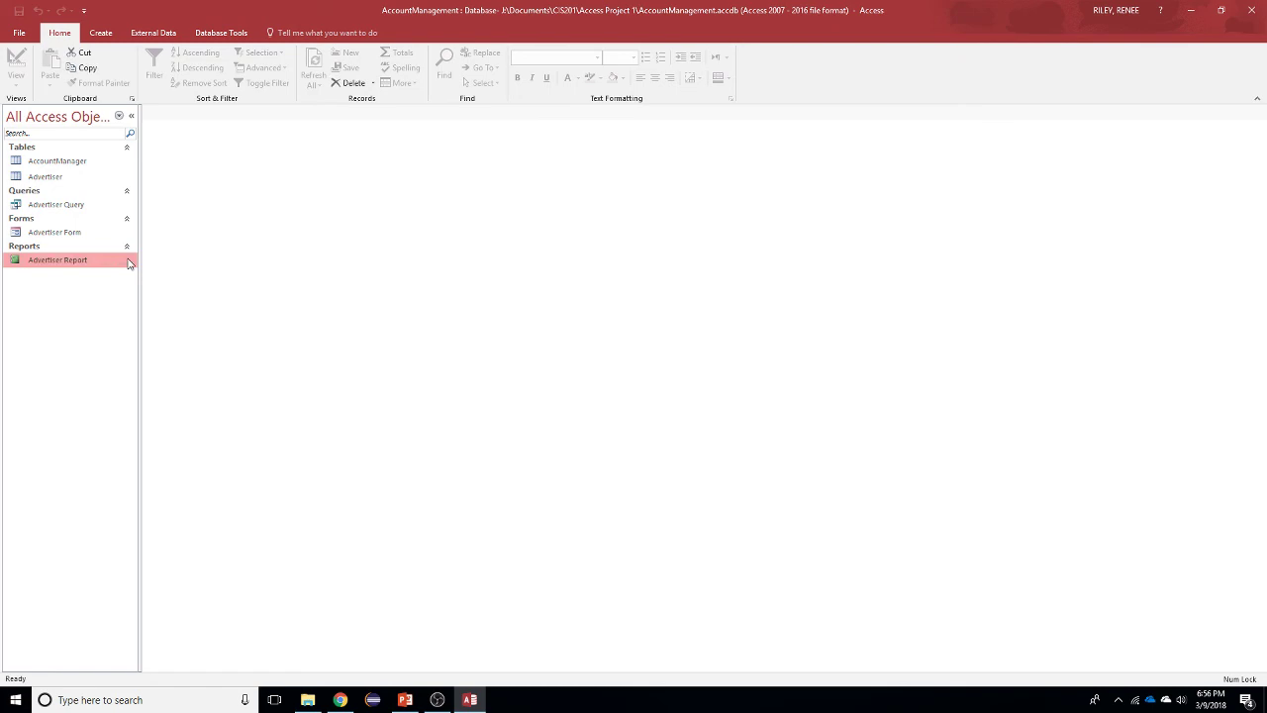
{"action": "left_click", "coordinate": [1254, 14]}
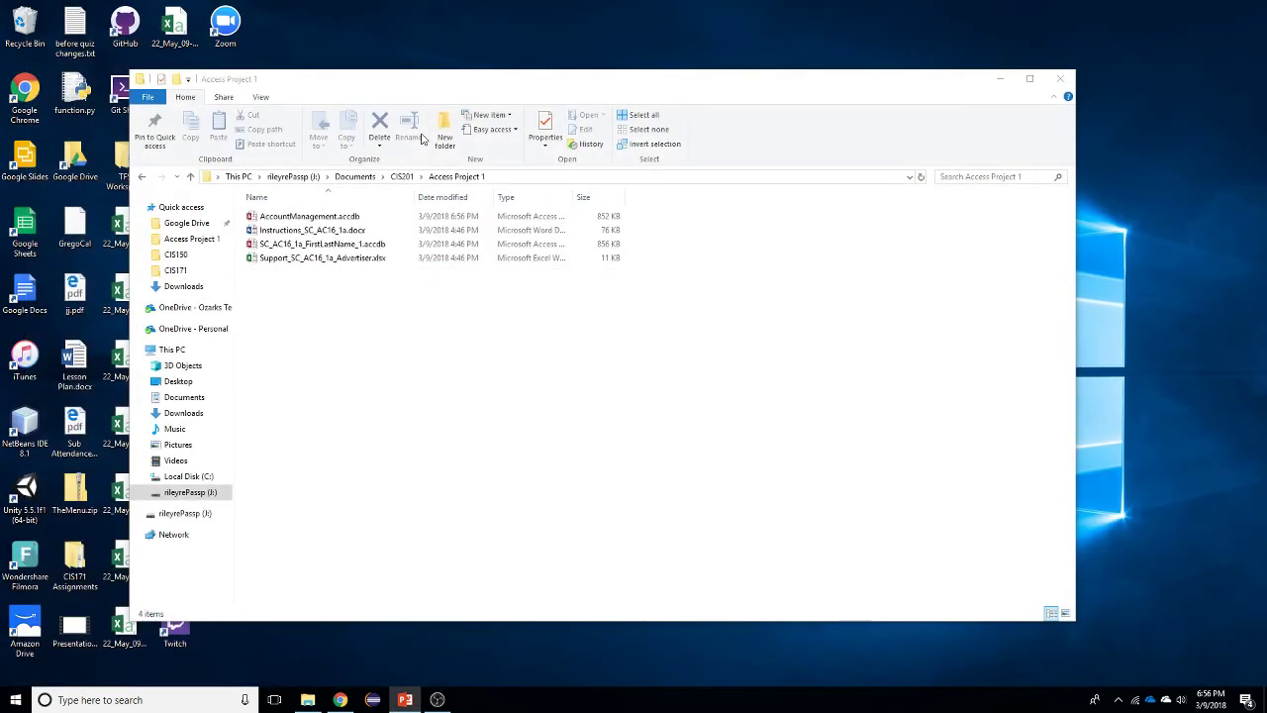